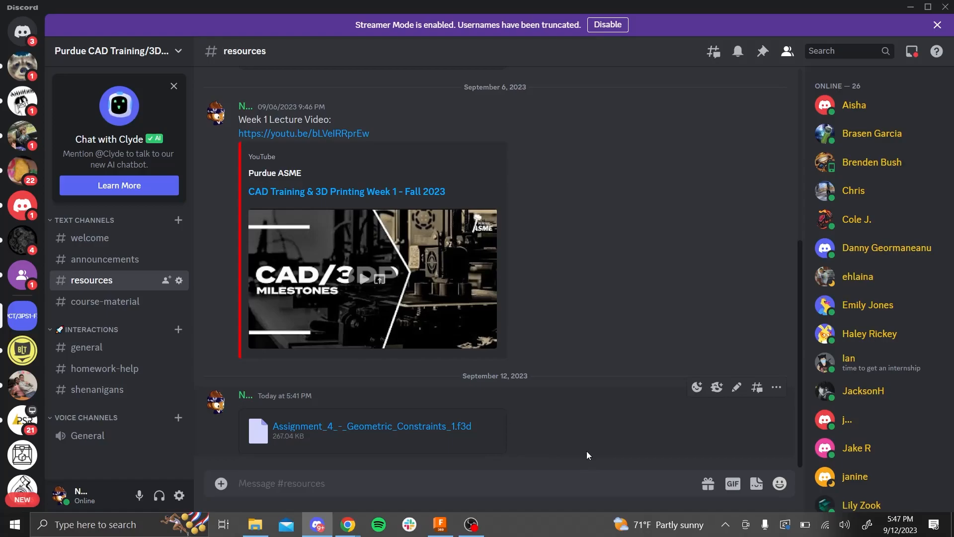
- Switch to Fusion 360 and open the Assignment_4_-_Geometric_Constraints (1) design from the computer's Downloads folder
{"action": "left_click", "coordinate": [436, 523]}
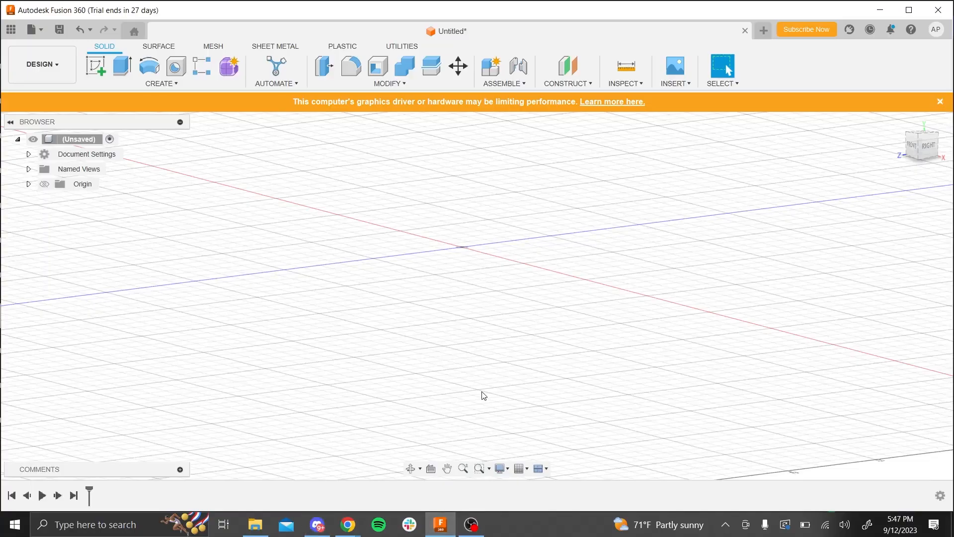
{"action": "key", "text": "ctrl+o"}
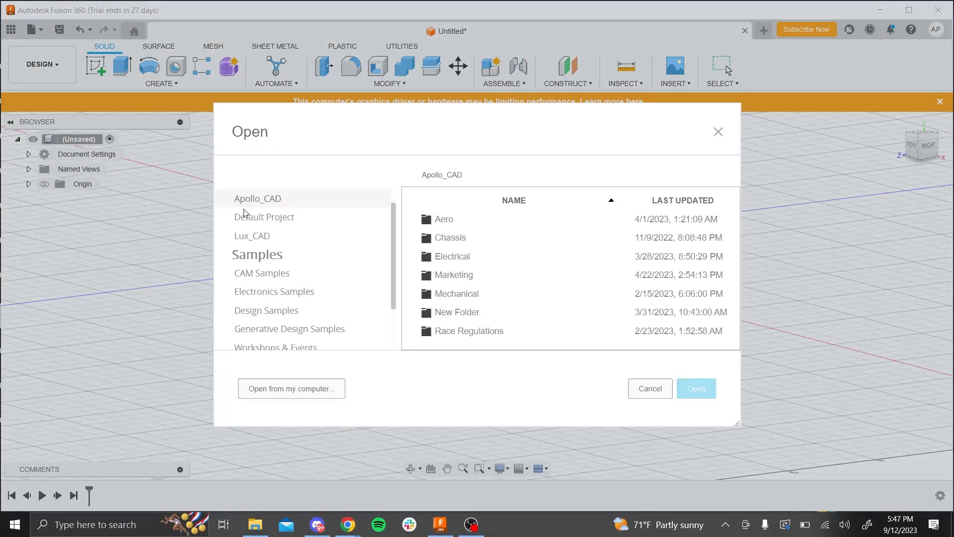
{"action": "left_click", "coordinate": [309, 392]}
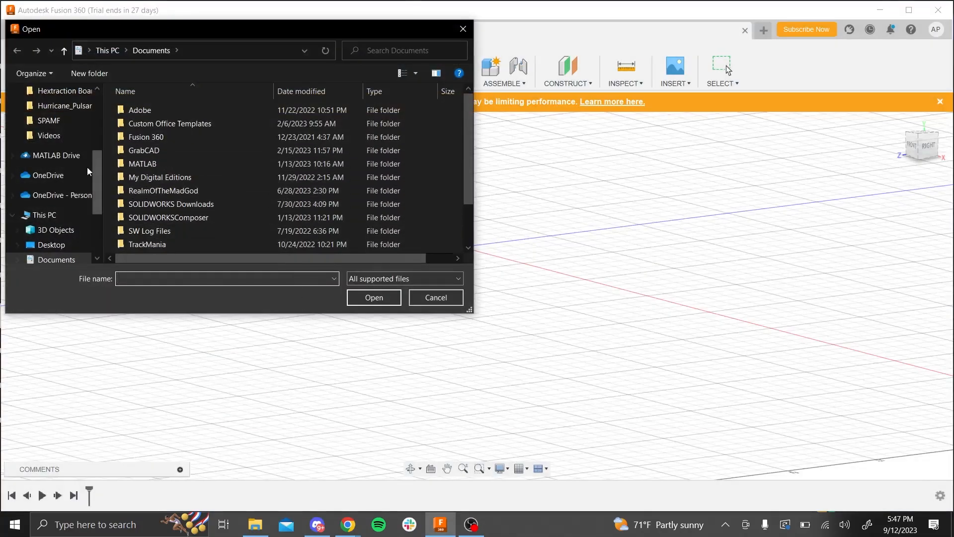
{"action": "scroll", "coordinate": [69, 248], "scroll_direction": "down", "scroll_amount": 1}
{"action": "left_click", "coordinate": [56, 230]}
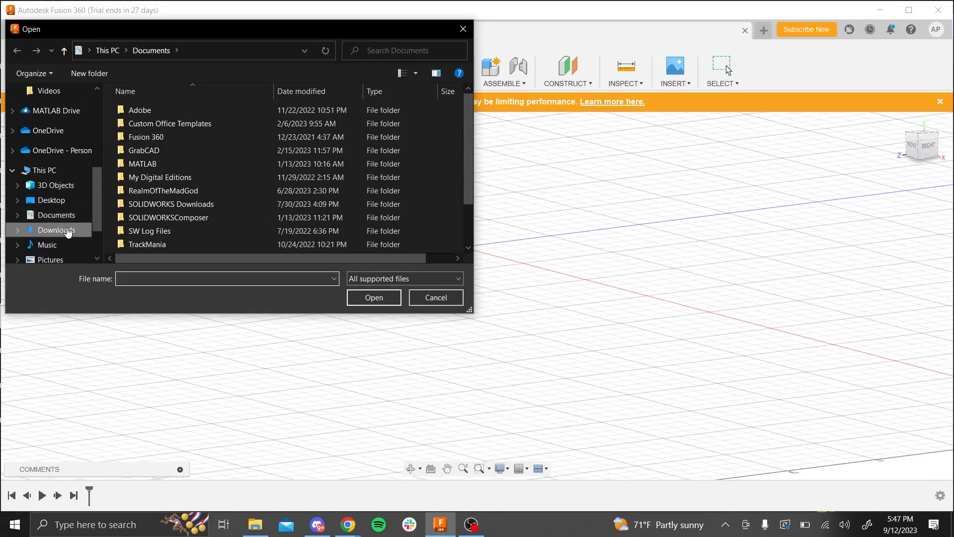
{"action": "left_click", "coordinate": [147, 140]}
{"action": "left_click", "coordinate": [374, 297]}
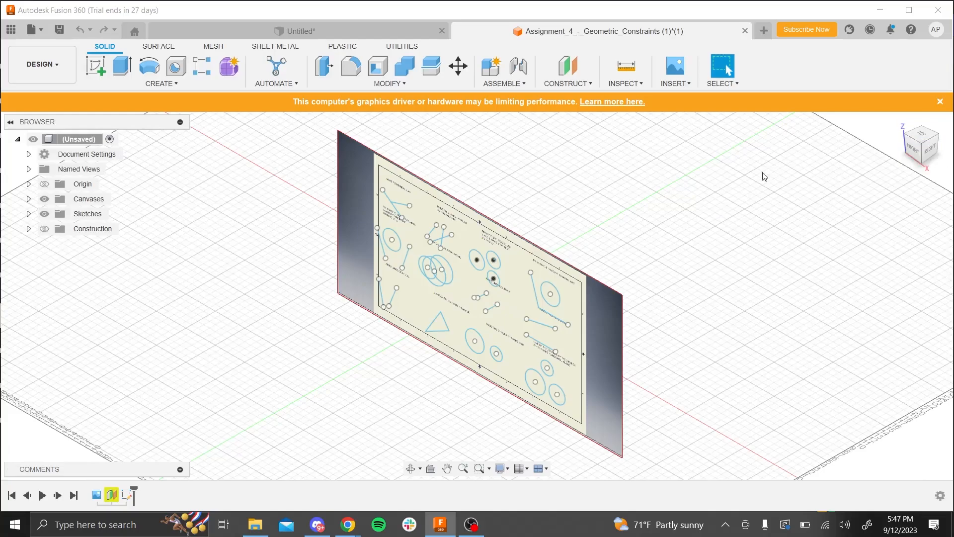
- Open the existing sketch with the geometric constraint exercises for editing, facing it from the front
{"action": "middle_click_drag", "start_coordinate": [763, 365], "coordinate": [735, 311]}
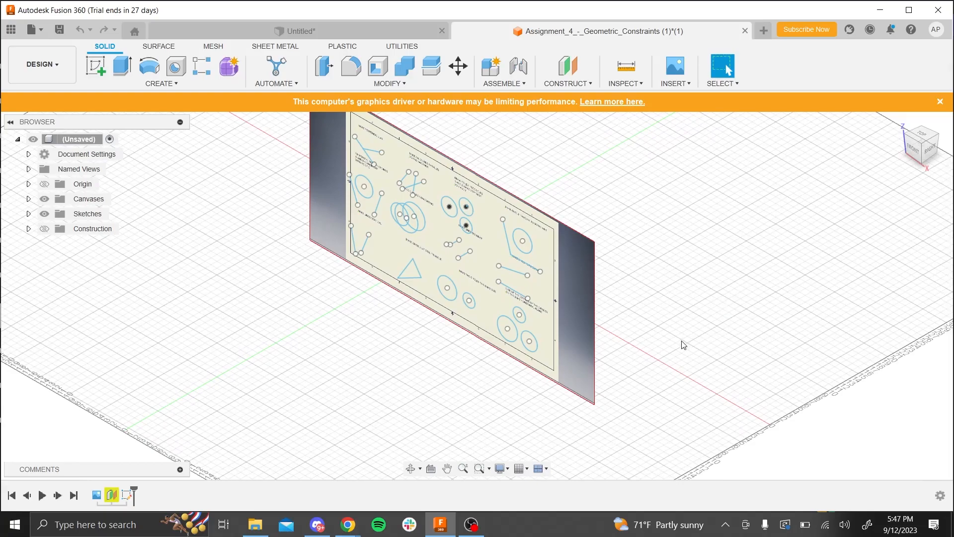
{"action": "left_click", "coordinate": [411, 468]}
{"action": "left_click_drag", "start_coordinate": [416, 412], "coordinate": [472, 390]}
{"action": "key", "text": "Escape"}
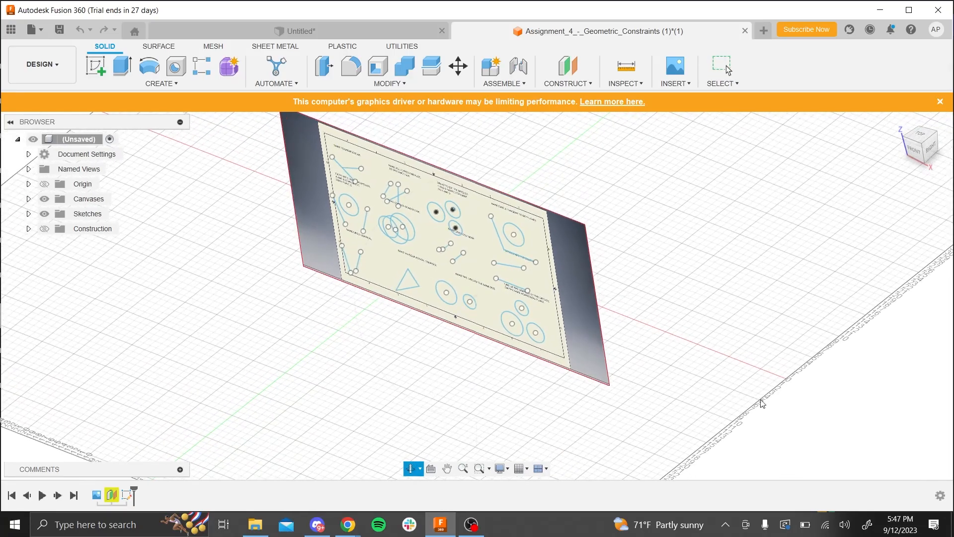
{"action": "middle_click_drag", "start_coordinate": [731, 347], "coordinate": [810, 327]}
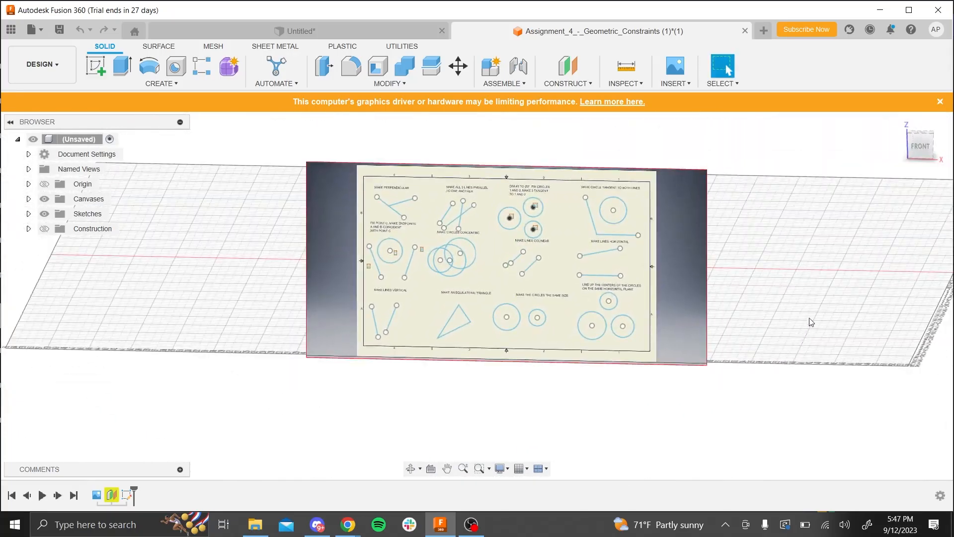
{"action": "left_click", "coordinate": [920, 150]}
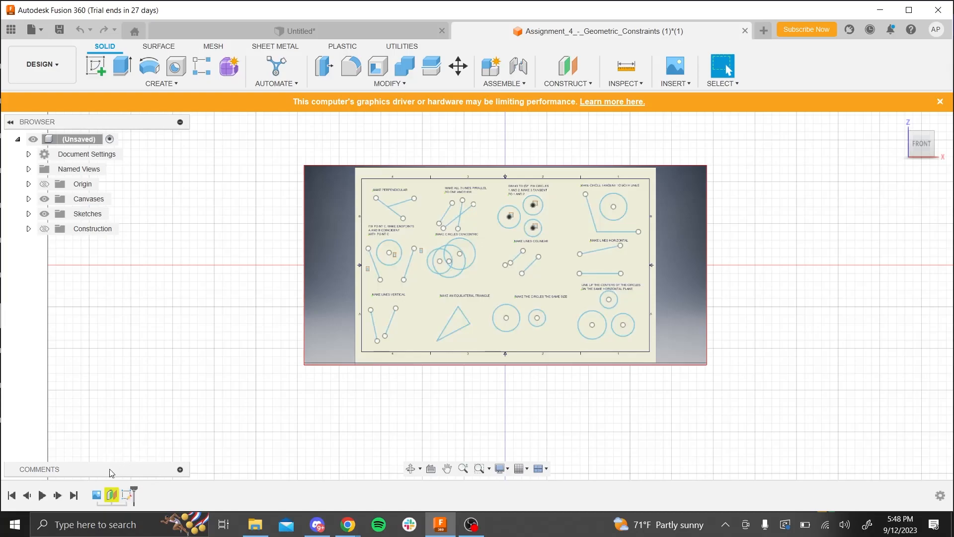
{"action": "right_click", "coordinate": [128, 495]}
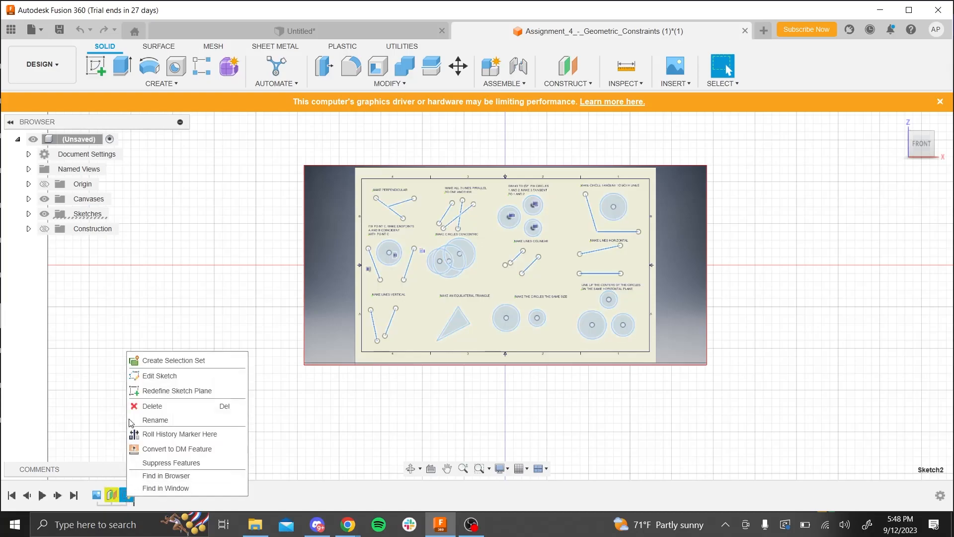
{"action": "left_click", "coordinate": [148, 377]}
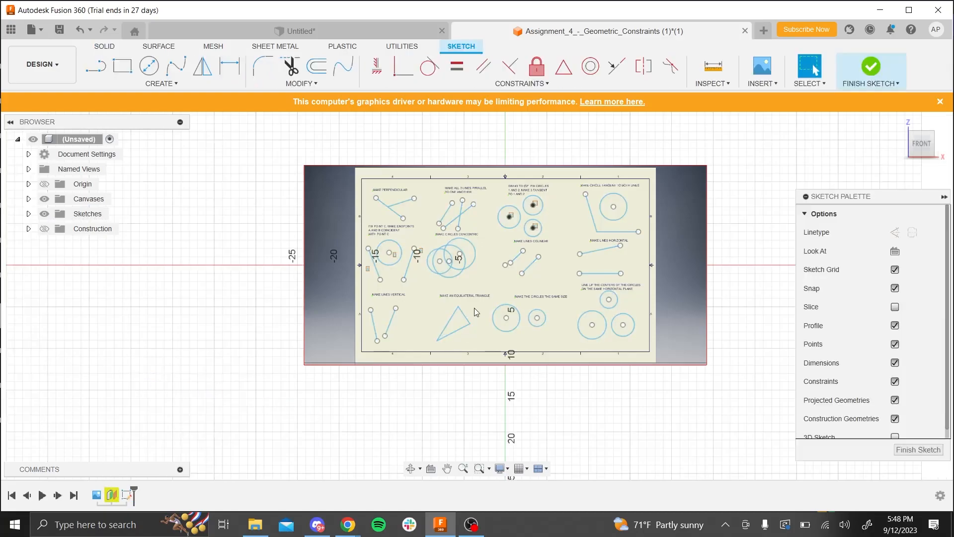
- Apply a Perpendicular constraint between the two lines in the "Make perpendicular" exercise
{"action": "scroll", "coordinate": [494, 208], "scroll_direction": "up", "scroll_amount": 3}
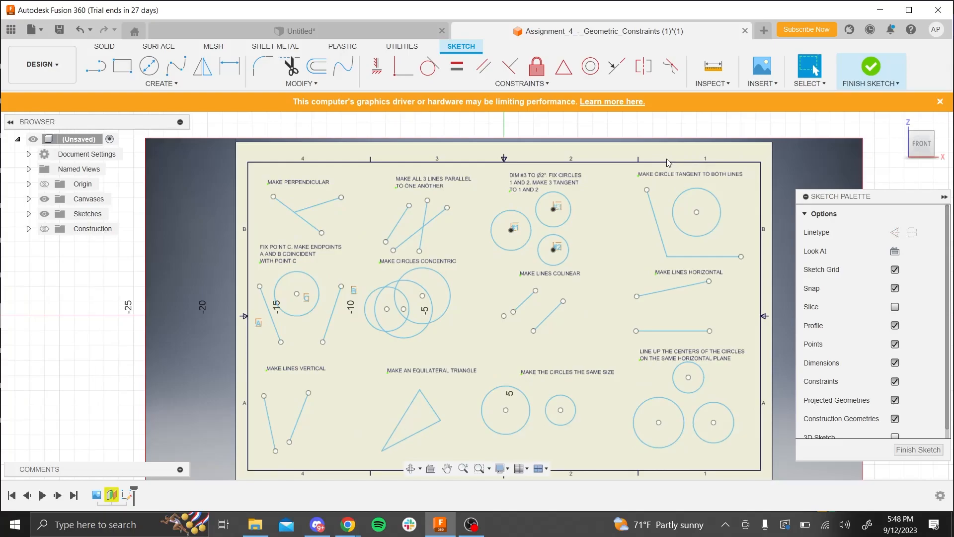
{"action": "scroll", "coordinate": [373, 194], "scroll_direction": "up", "scroll_amount": 2}
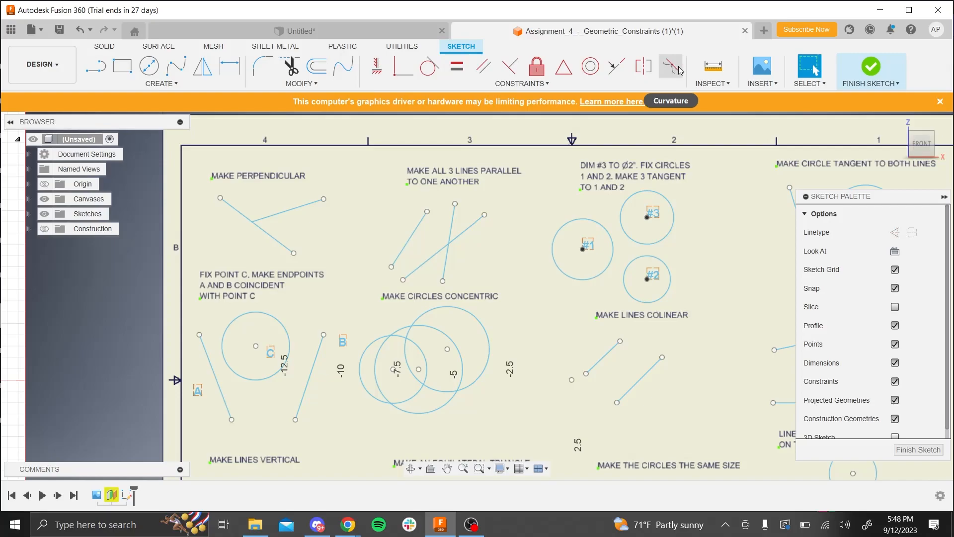
{"action": "left_click", "coordinate": [536, 82]}
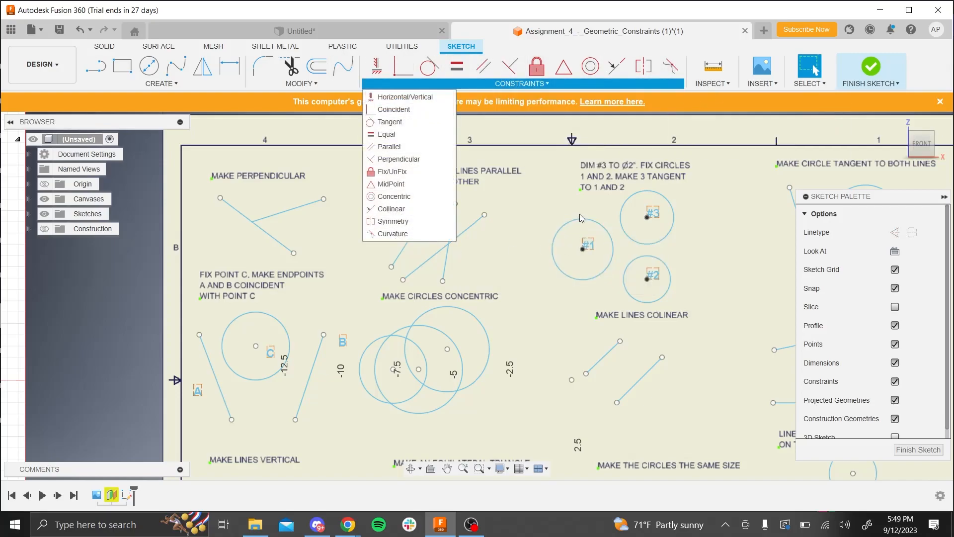
{"action": "left_click", "coordinate": [554, 198]}
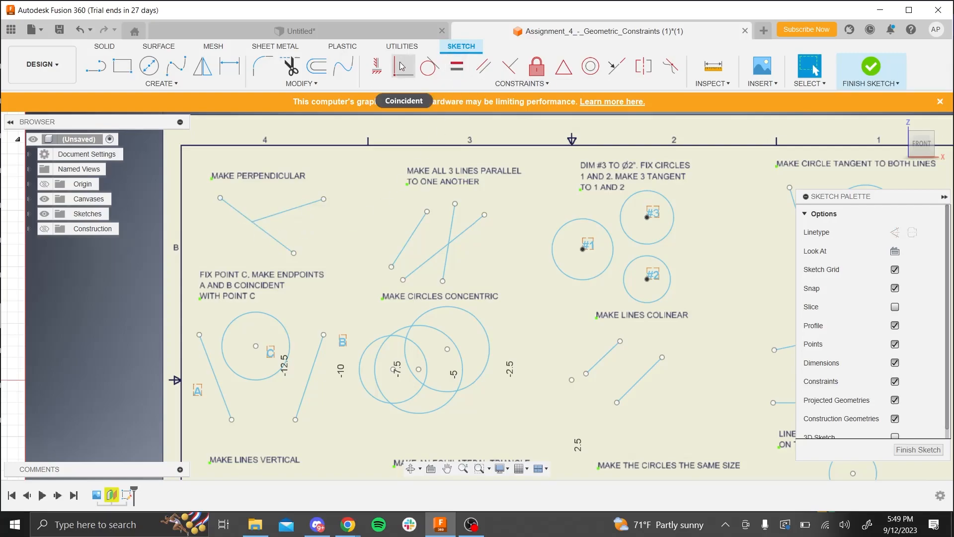
{"action": "left_click", "coordinate": [506, 70]}
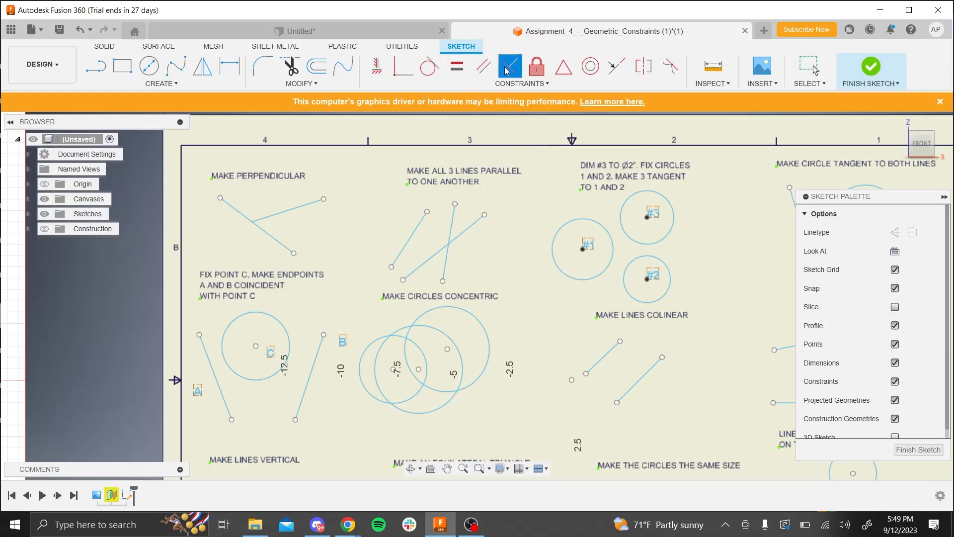
{"action": "left_click", "coordinate": [277, 219]}
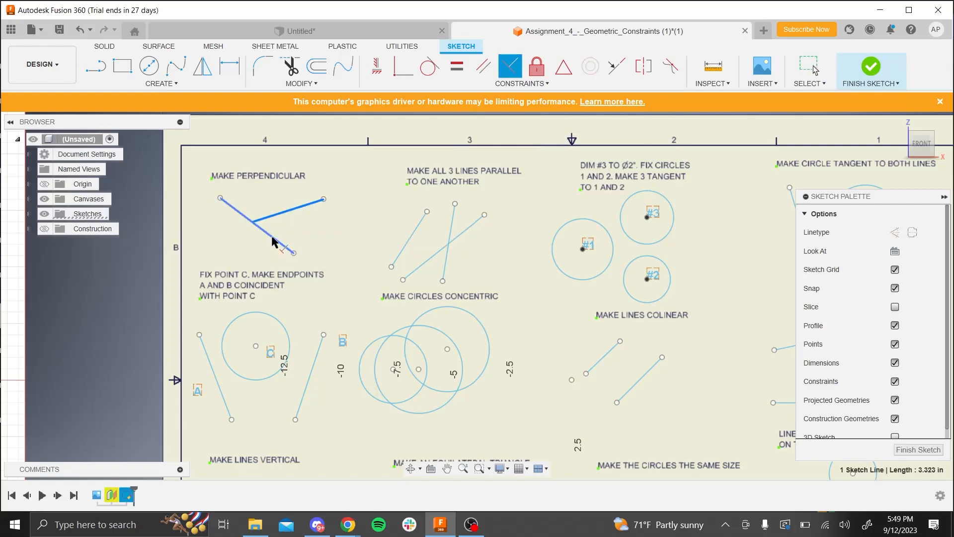
{"action": "left_click", "coordinate": [272, 242]}
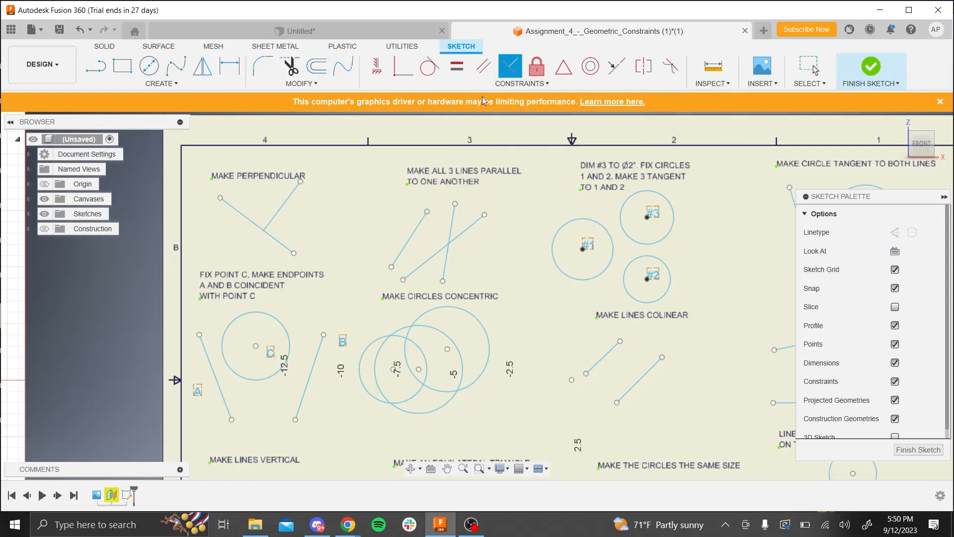
- Constrain the three lines in the "Make all 3 lines parallel" exercise parallel to one another and move the two nearly overlapping lines apart
{"action": "left_click", "coordinate": [483, 66]}
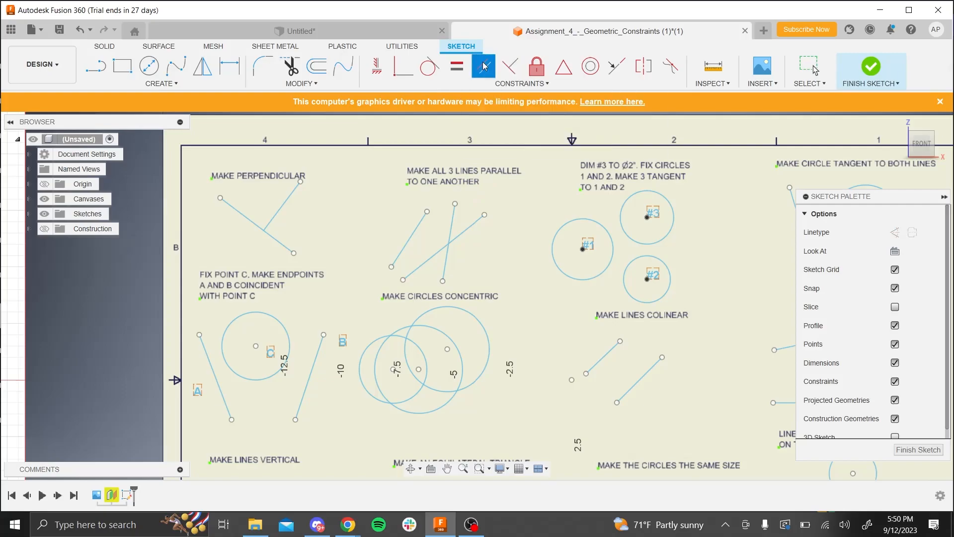
{"action": "left_click", "coordinate": [447, 259]}
{"action": "left_click", "coordinate": [470, 226]}
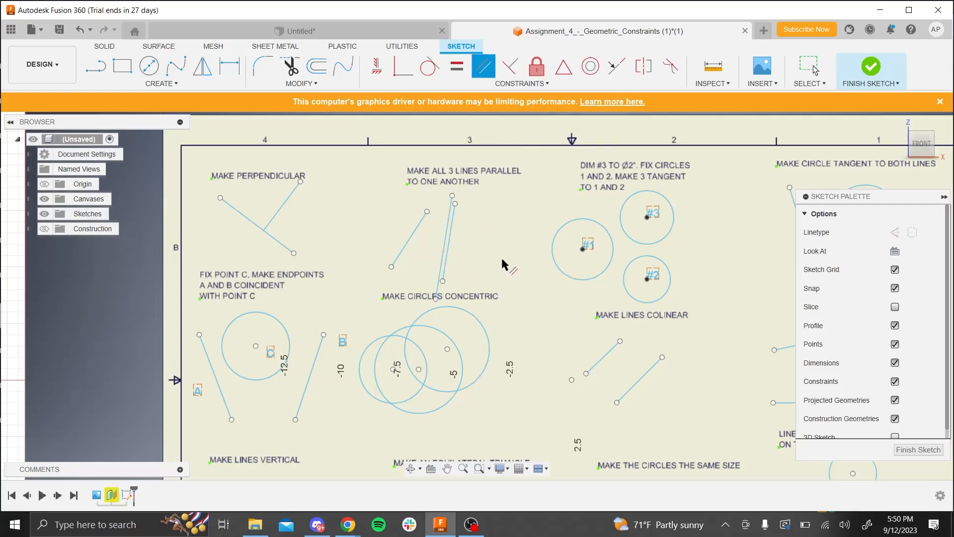
{"action": "left_click", "coordinate": [406, 248]}
{"action": "key", "text": "Escape"}
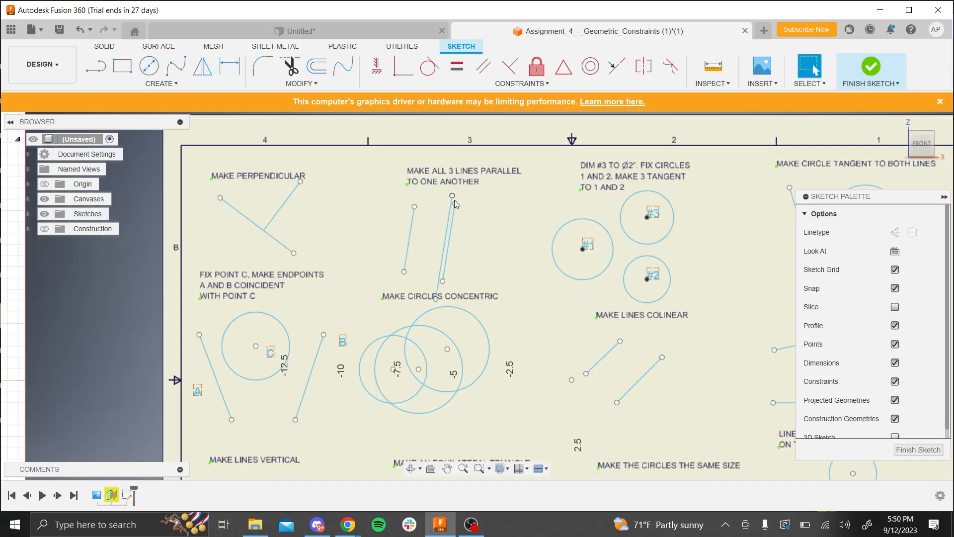
{"action": "left_click_drag", "start_coordinate": [454, 200], "coordinate": [492, 205]}
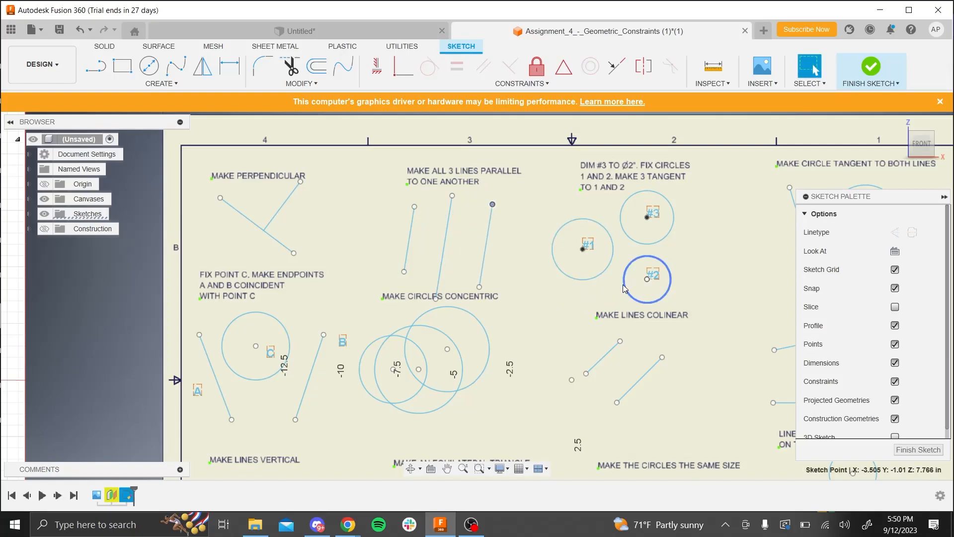
{"action": "scroll", "coordinate": [423, 352], "scroll_direction": "down", "scroll_amount": 5}
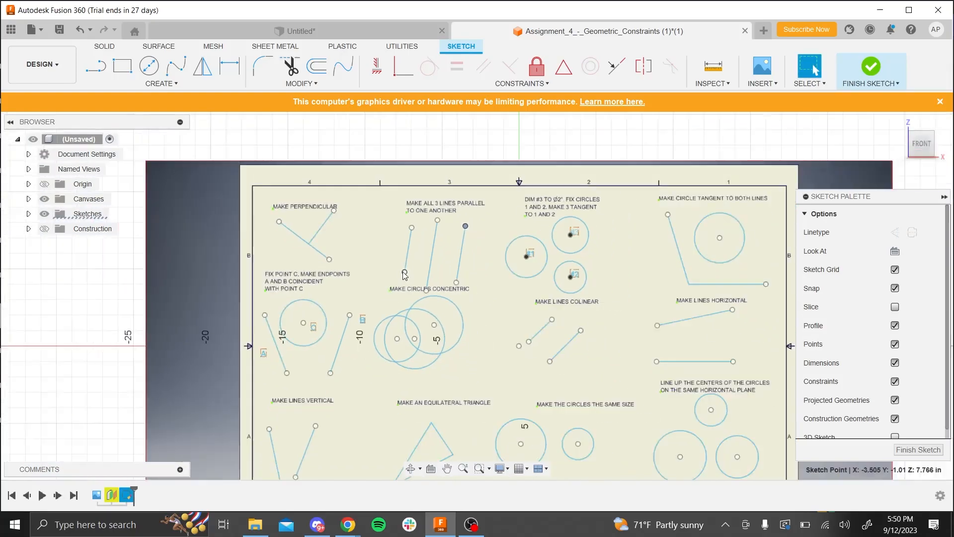
{"action": "scroll", "coordinate": [416, 277], "scroll_direction": "up", "scroll_amount": 3}
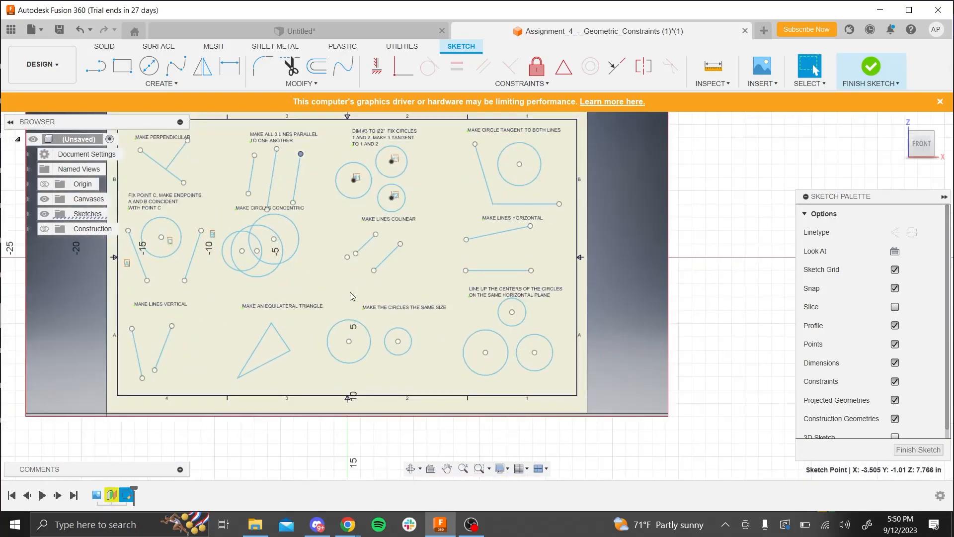
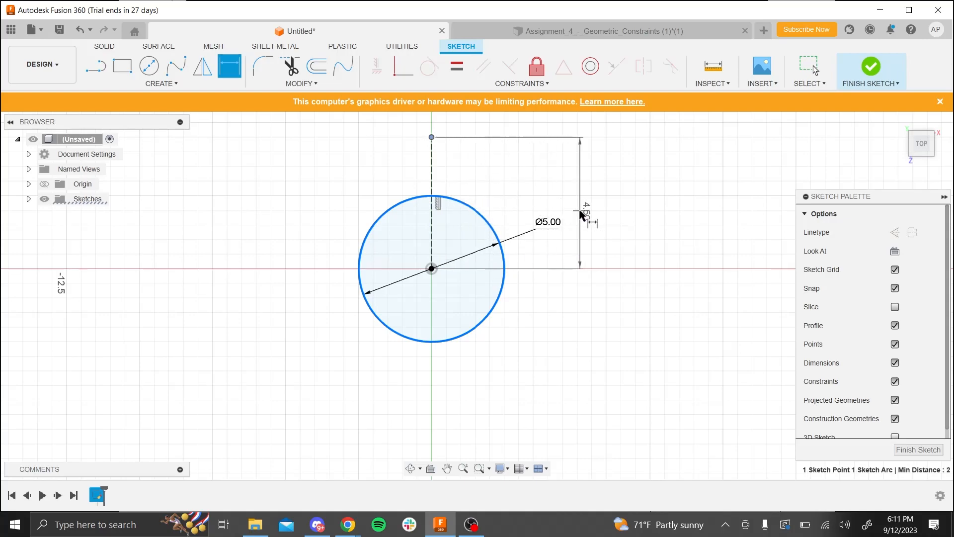
- Dimension the construction line's top endpoint 4 mm above the circle's centre and move the dimension farther away from the circle
{"action": "left_click", "coordinate": [580, 211]}
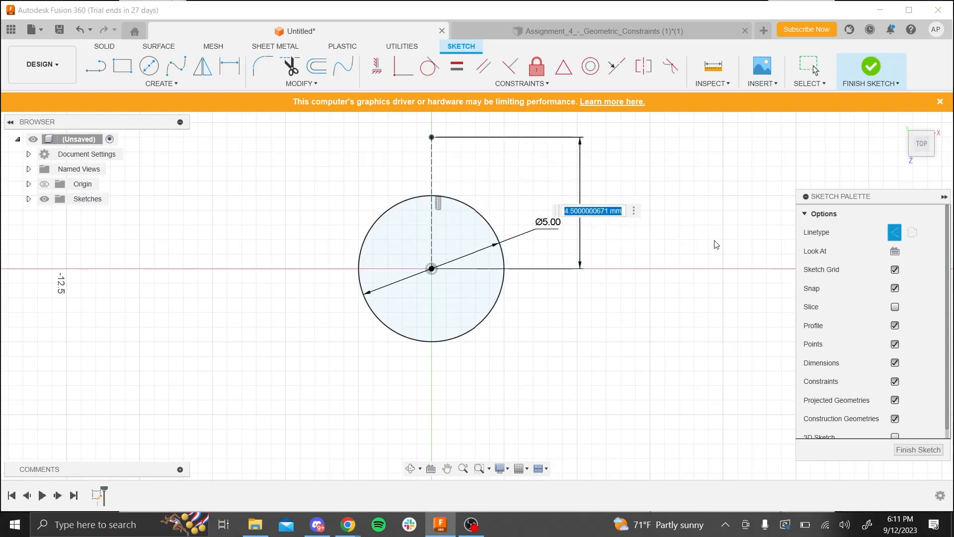
{"action": "type", "text": "4"}
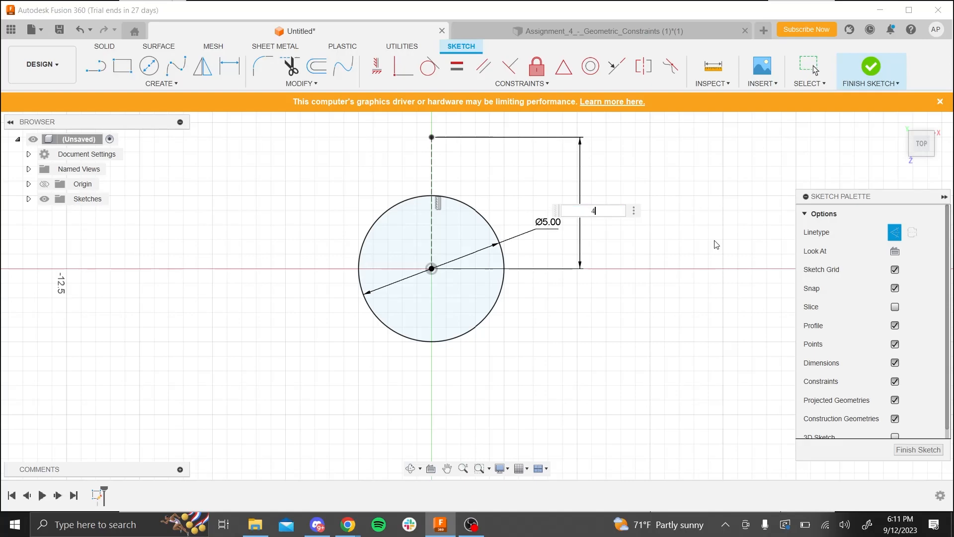
{"action": "key", "text": "Return"}
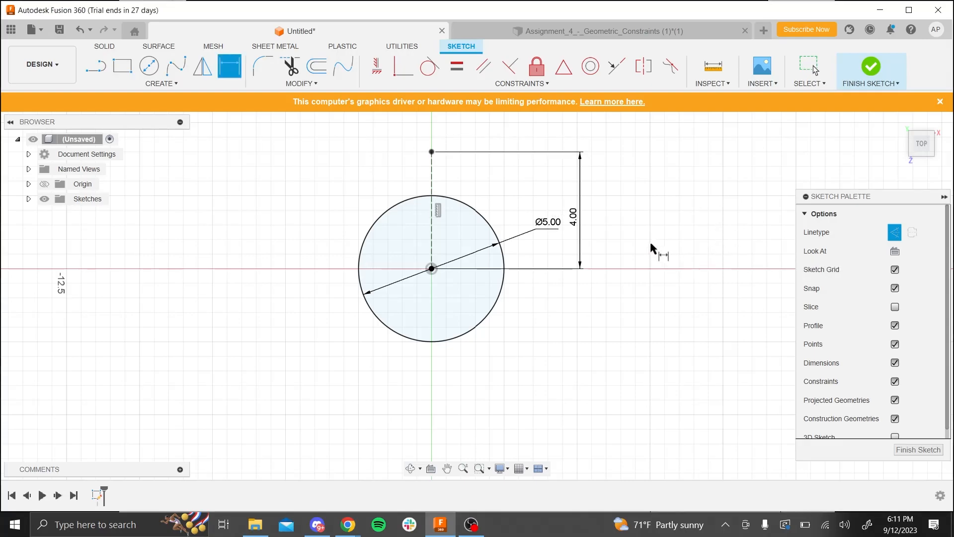
{"action": "left_click_drag", "start_coordinate": [582, 230], "coordinate": [657, 231]}
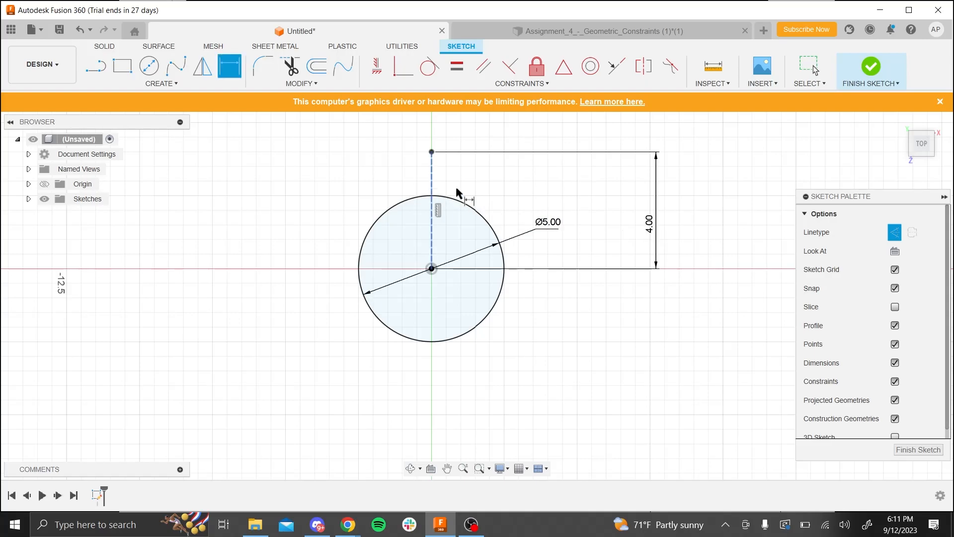
{"action": "scroll", "coordinate": [460, 189], "scroll_direction": "up", "scroll_amount": 4}
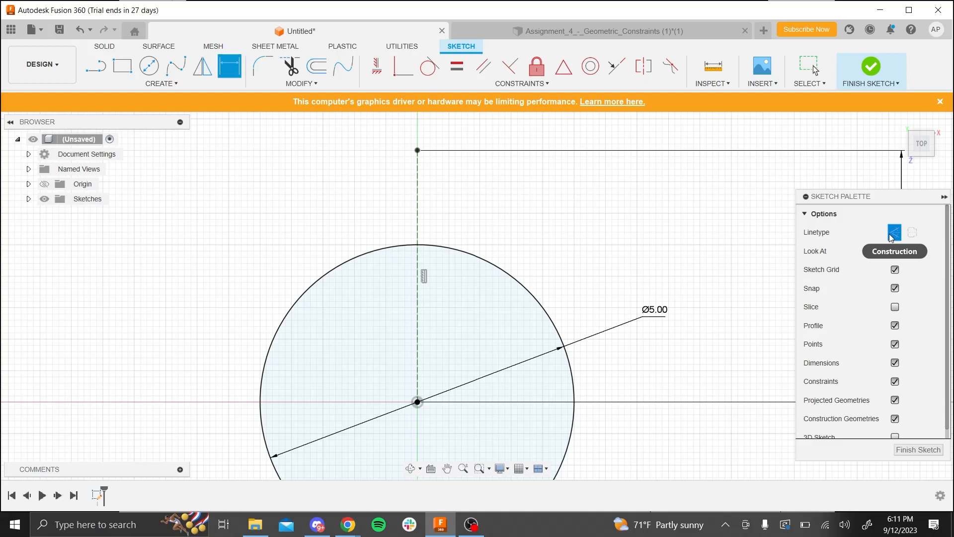
- Turn off the construction linetype and sketch a free slanted line about 2.45 mm long beside the vertical construction line, outside the circle
{"action": "key", "text": "l"}
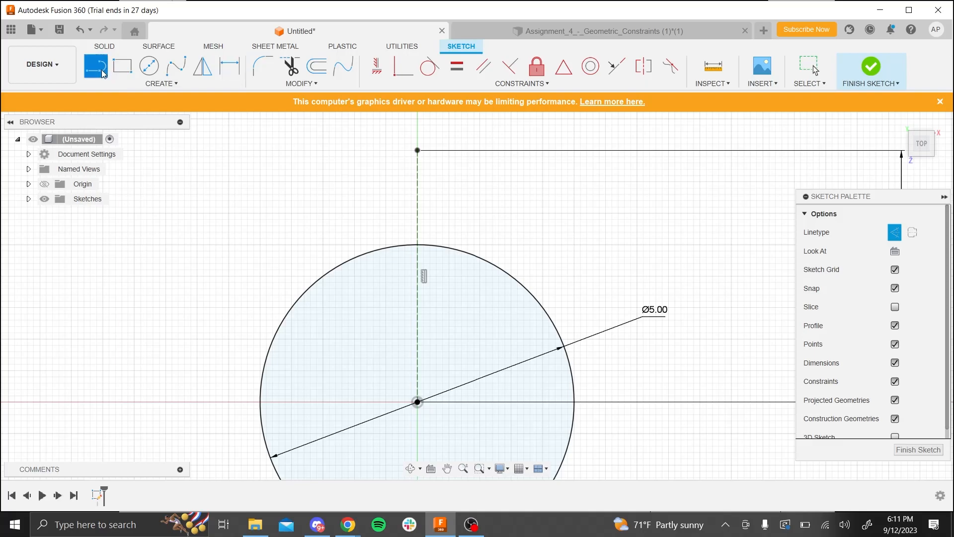
{"action": "left_click", "coordinate": [894, 232]}
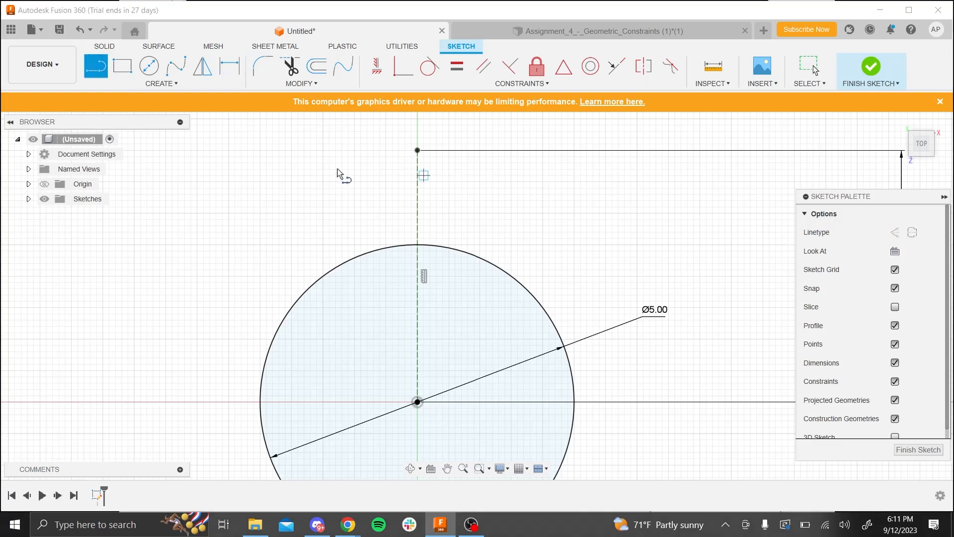
{"action": "left_click", "coordinate": [173, 220]}
{"action": "left_click", "coordinate": [329, 181]}
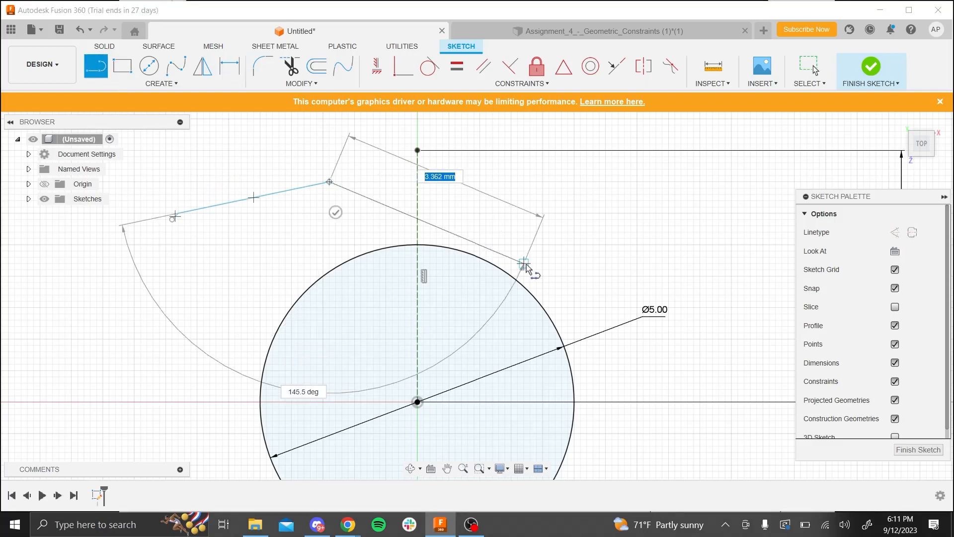
{"action": "key", "text": "Escape"}
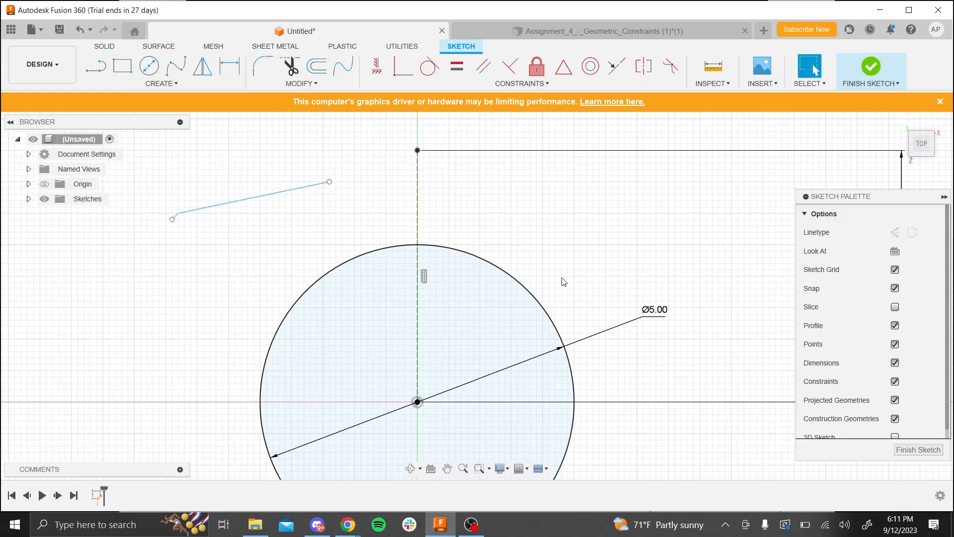
- Convert the free slanted line outside the circle to construction and delete it
{"action": "right_click", "coordinate": [288, 193]}
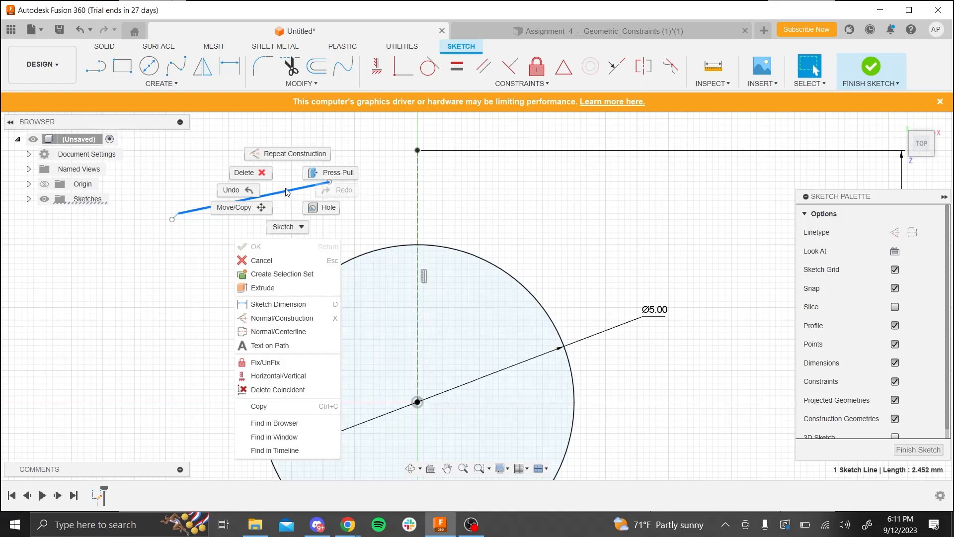
{"action": "left_click", "coordinate": [298, 324]}
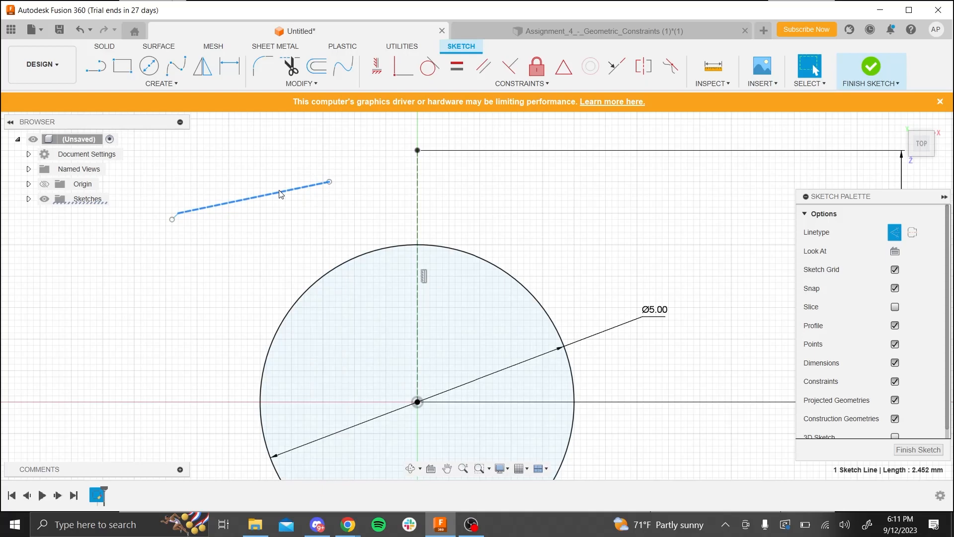
{"action": "key", "text": "Delete"}
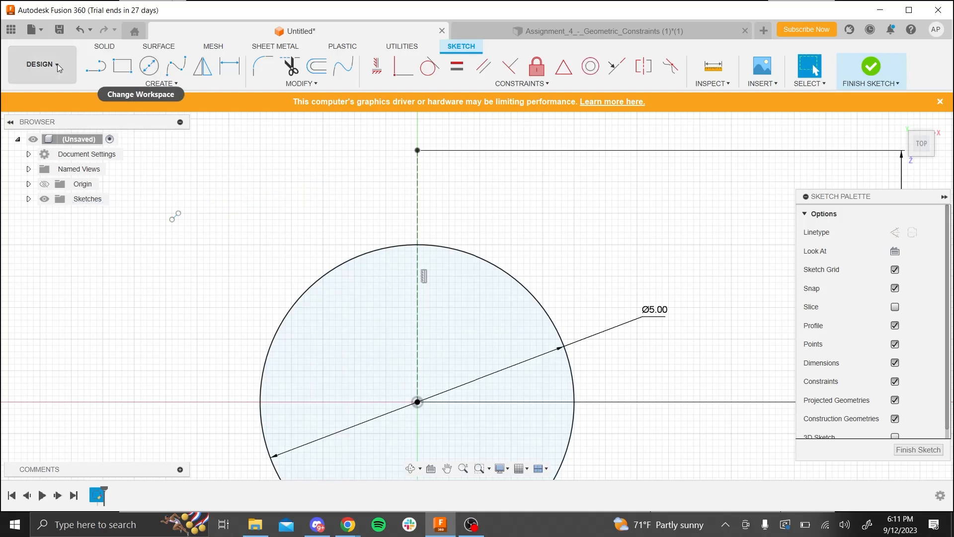
- Sketch a horizontal line about 0.6 mm long from the construction line's top endpoint, continued by a slanted line down to the circle
{"action": "left_click", "coordinate": [97, 67]}
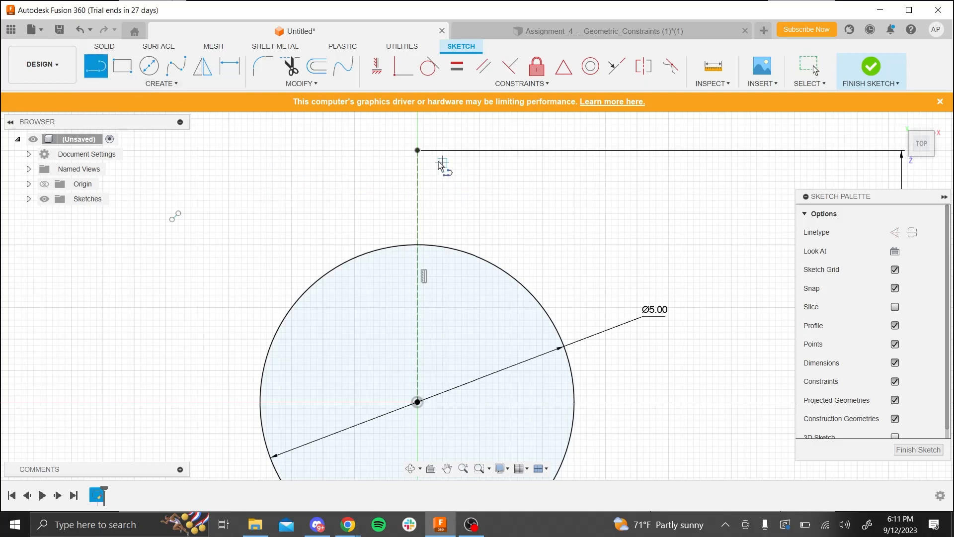
{"action": "left_click", "coordinate": [418, 150]}
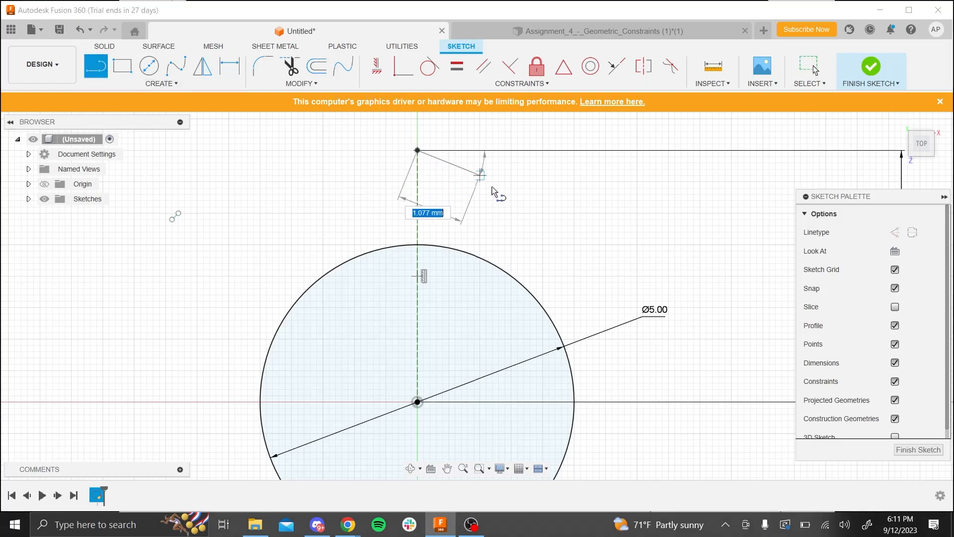
{"action": "left_click", "coordinate": [455, 150]}
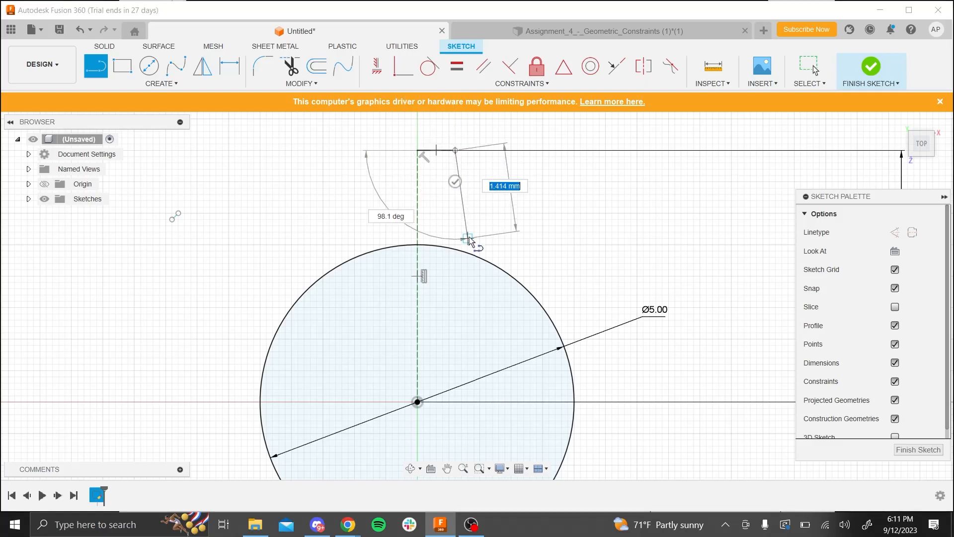
{"action": "left_click", "coordinate": [494, 267]}
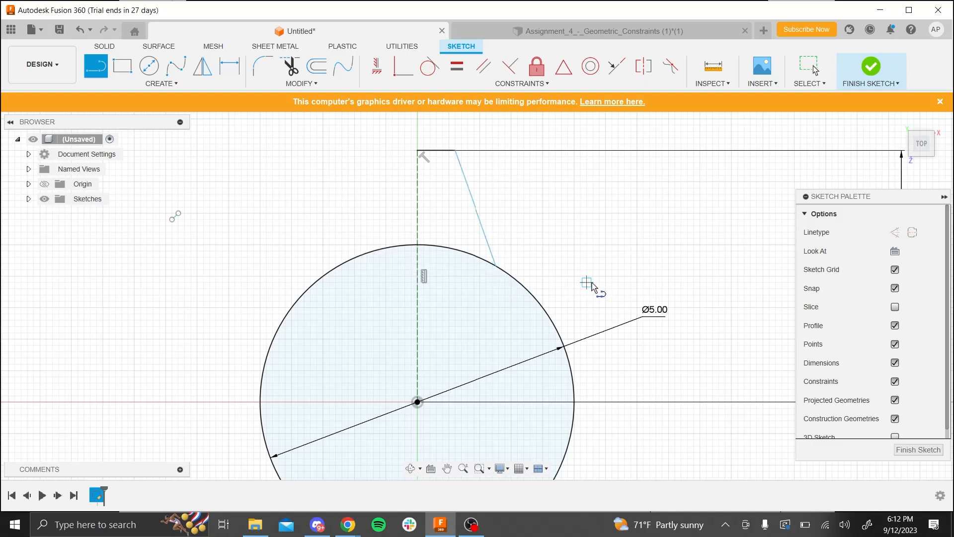
{"action": "key", "text": "Escape"}
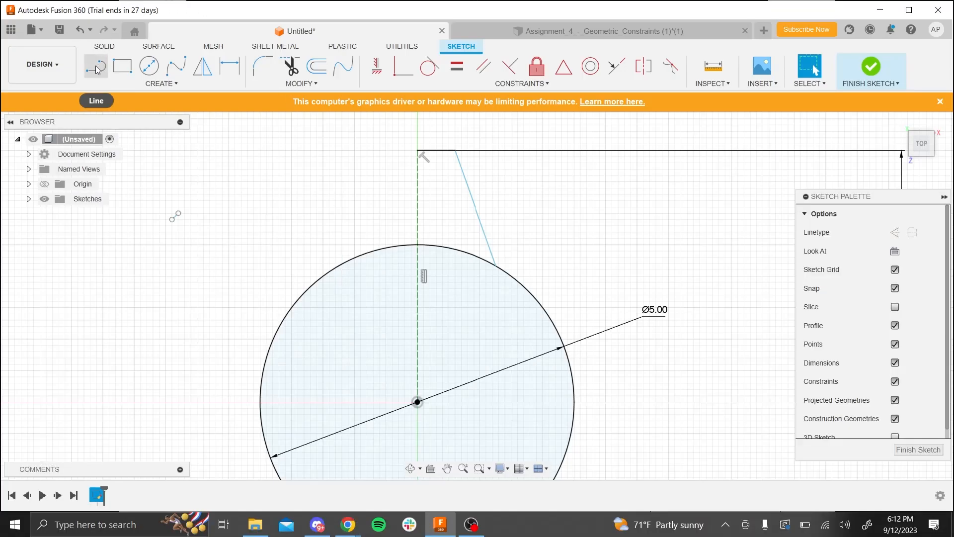
- Dimension the short horizontal line at the top of the construction line to 0.125 mm
{"action": "left_click", "coordinate": [230, 67]}
{"action": "left_click", "coordinate": [438, 150]}
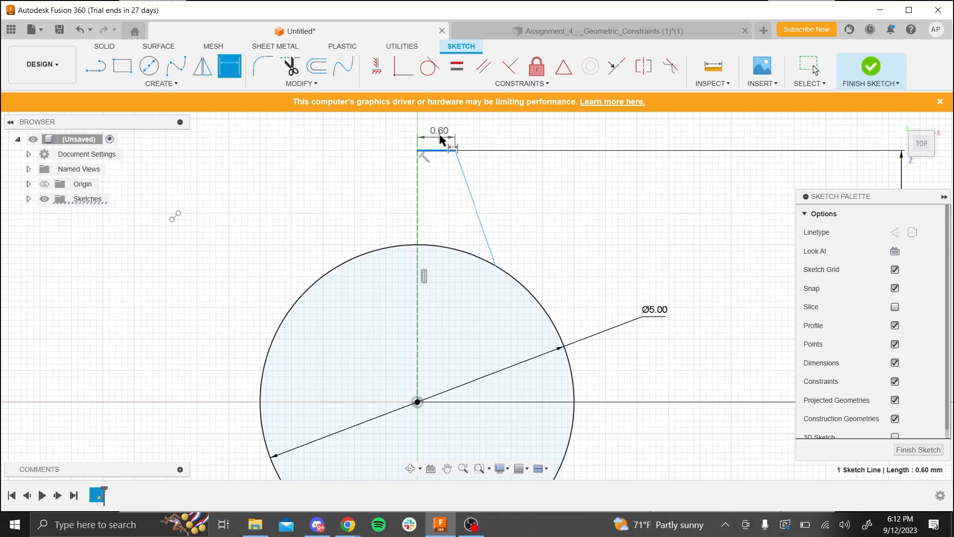
{"action": "left_click", "coordinate": [442, 139]}
{"action": "type", "text": "1"}
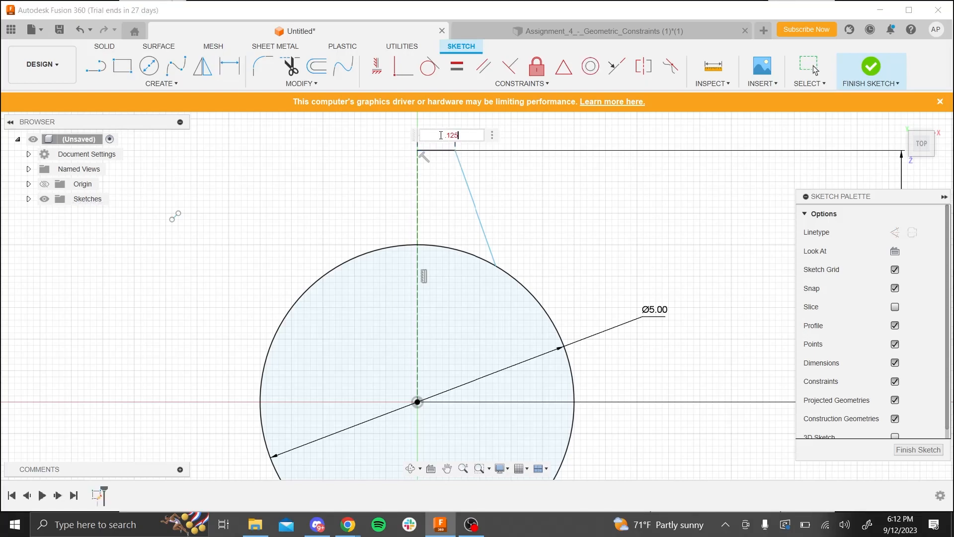
{"action": "type", "text": "25"}
{"action": "key", "text": "Return"}
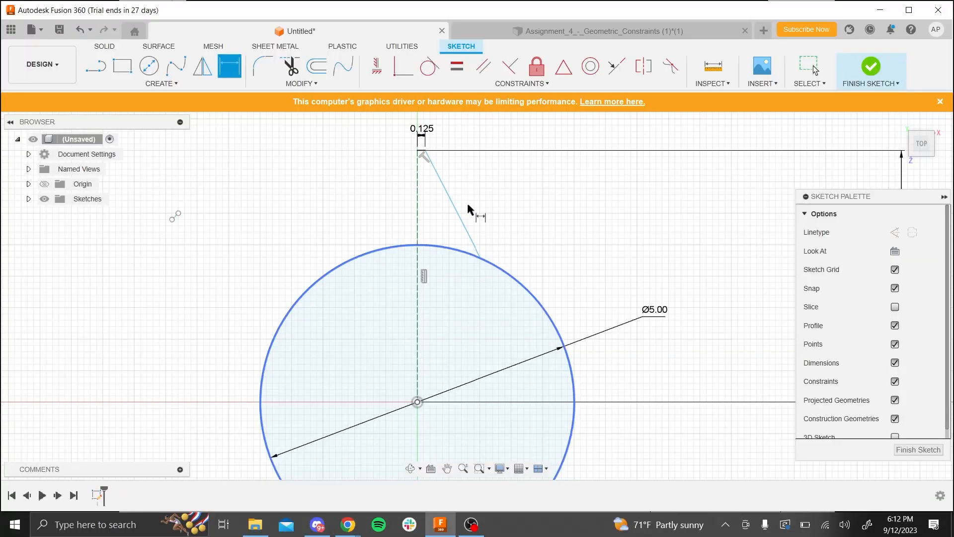
- Dimension the angle between the short horizontal line and the slanted line at 120 degrees
{"action": "scroll", "coordinate": [445, 165], "scroll_direction": "down", "scroll_amount": 3}
{"action": "scroll", "coordinate": [440, 162], "scroll_direction": "up", "scroll_amount": 3}
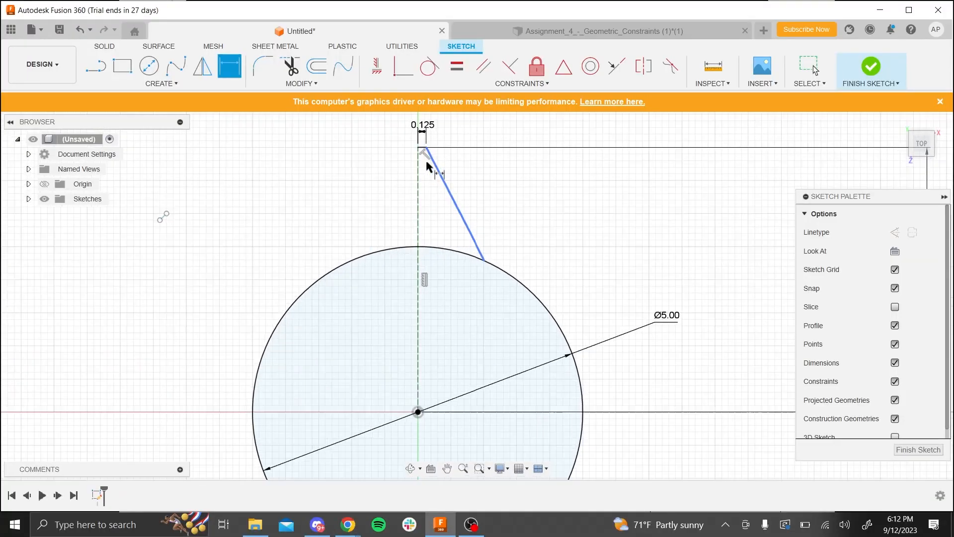
{"action": "scroll", "coordinate": [426, 164], "scroll_direction": "up", "scroll_amount": 3}
{"action": "left_click", "coordinate": [420, 138]}
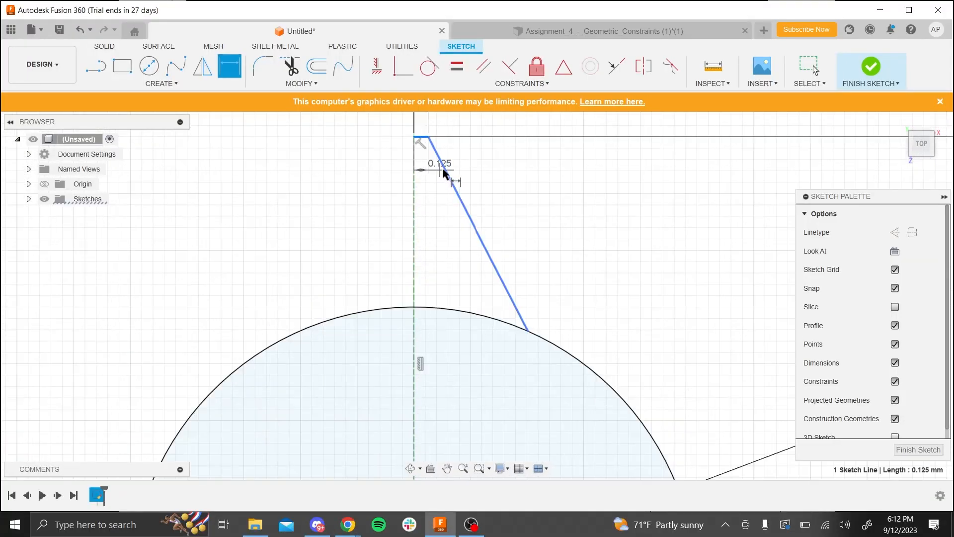
{"action": "left_click", "coordinate": [444, 173]}
{"action": "left_click", "coordinate": [432, 187]}
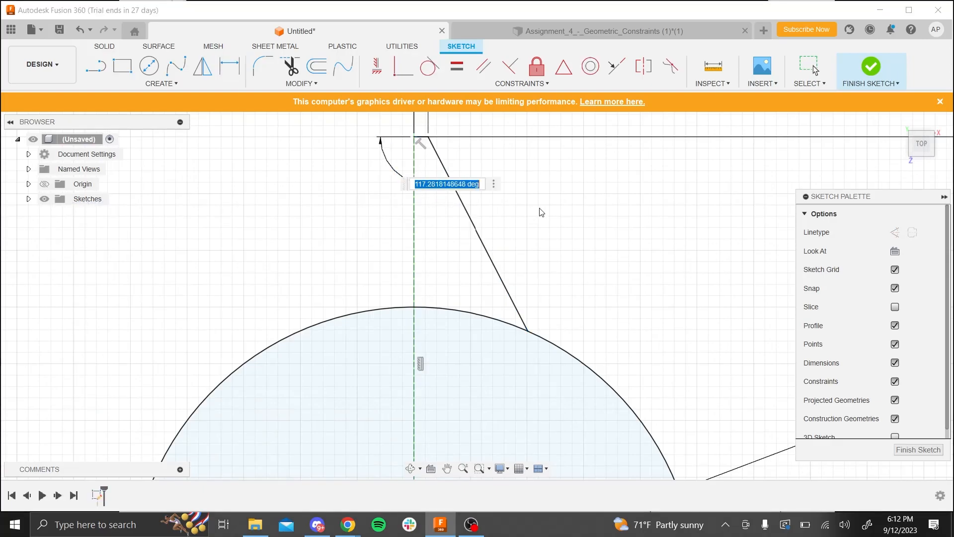
{"action": "type", "text": "120"}
{"action": "key", "text": "Return"}
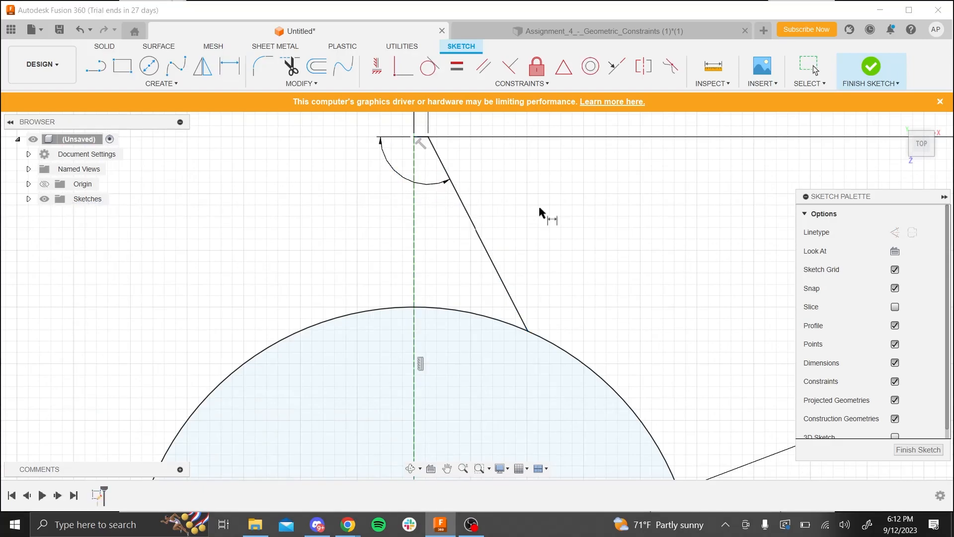
- Change the angle between the short horizontal line and the slanted line to 110 degrees and move its dimension closer to the corner
{"action": "double_click", "coordinate": [440, 180]}
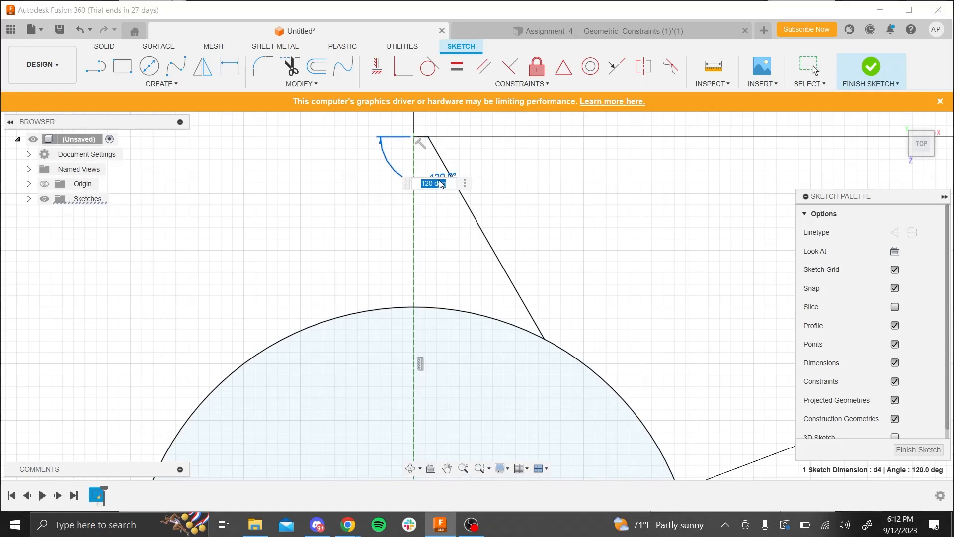
{"action": "type", "text": "110"}
{"action": "key", "text": "Return"}
{"action": "scroll", "coordinate": [450, 229], "scroll_direction": "down", "scroll_amount": 5}
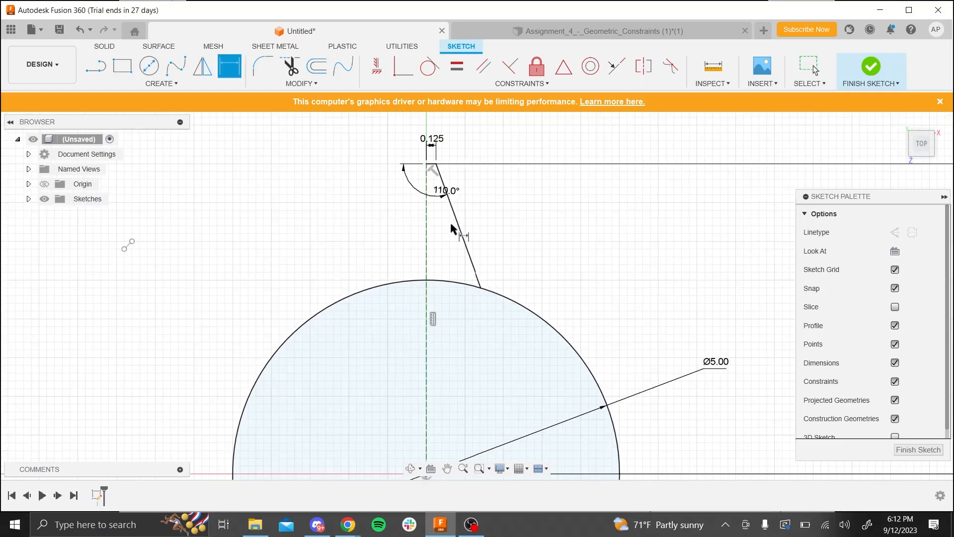
{"action": "scroll", "coordinate": [465, 315], "scroll_direction": "up", "scroll_amount": 2}
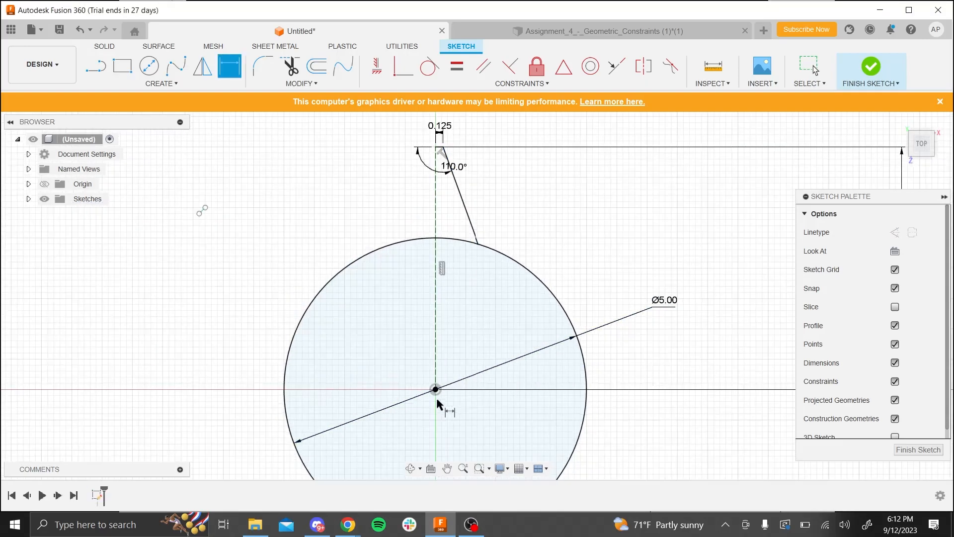
{"action": "scroll", "coordinate": [430, 172], "scroll_direction": "down", "scroll_amount": 1}
{"action": "scroll", "coordinate": [437, 215], "scroll_direction": "up", "scroll_amount": 3}
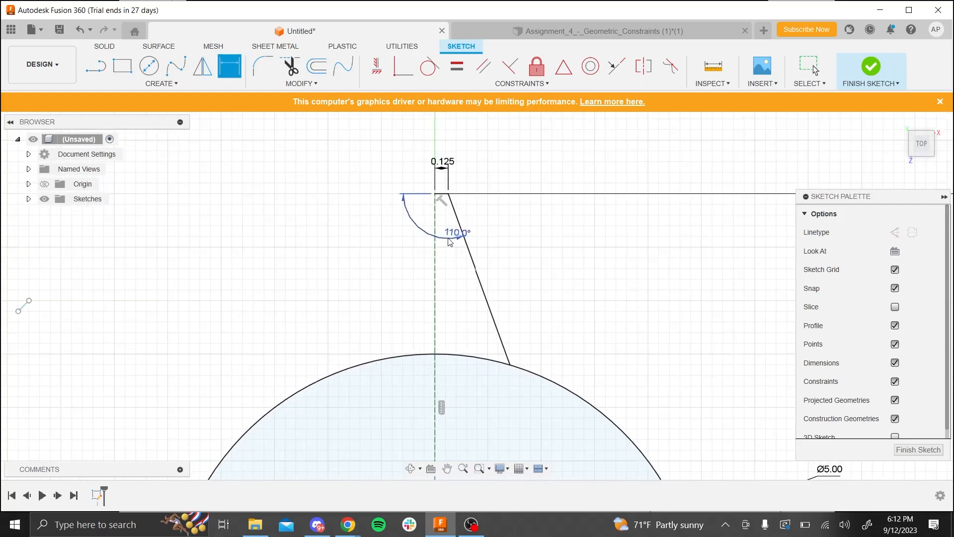
{"action": "mouse_move", "coordinate": [436, 215]}
{"action": "left_mouse_down"}
{"action": "mouse_move", "coordinate": [459, 180]}
{"action": "mouse_move", "coordinate": [468, 188]}
{"action": "mouse_move", "coordinate": [448, 202]}
{"action": "mouse_move", "coordinate": [454, 218]}
{"action": "left_mouse_up"}
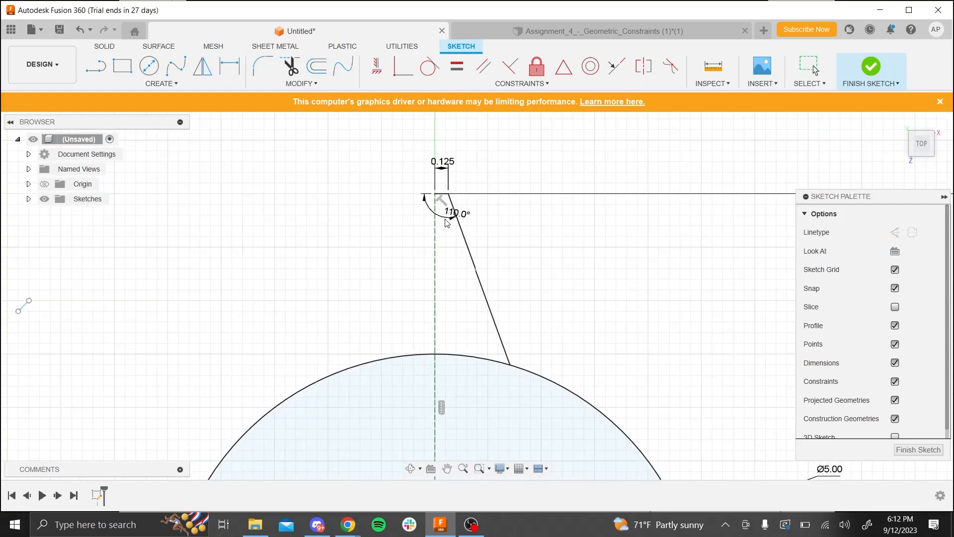
{"action": "key", "text": "d"}
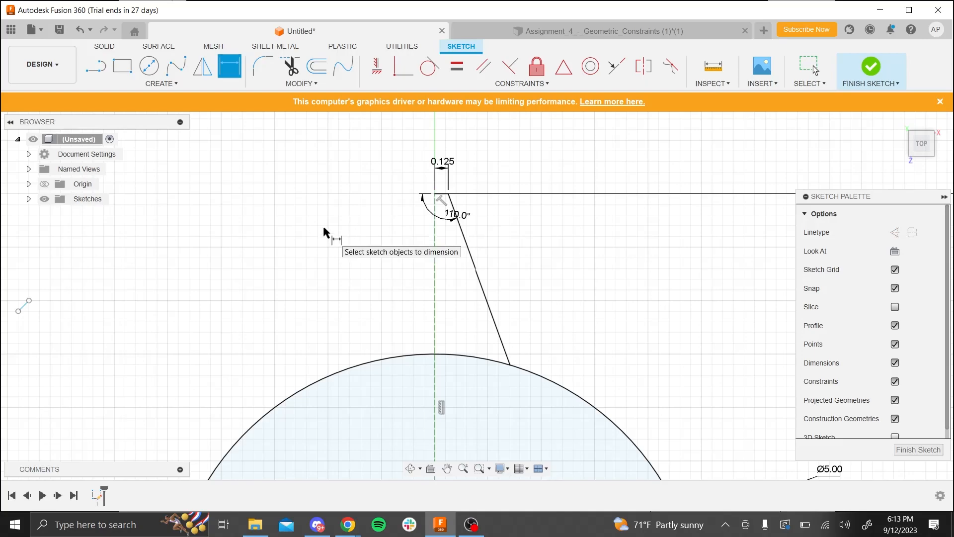
- Mirror the short horizontal line and the slanted line about the vertical construction line
{"action": "left_click", "coordinate": [203, 68]}
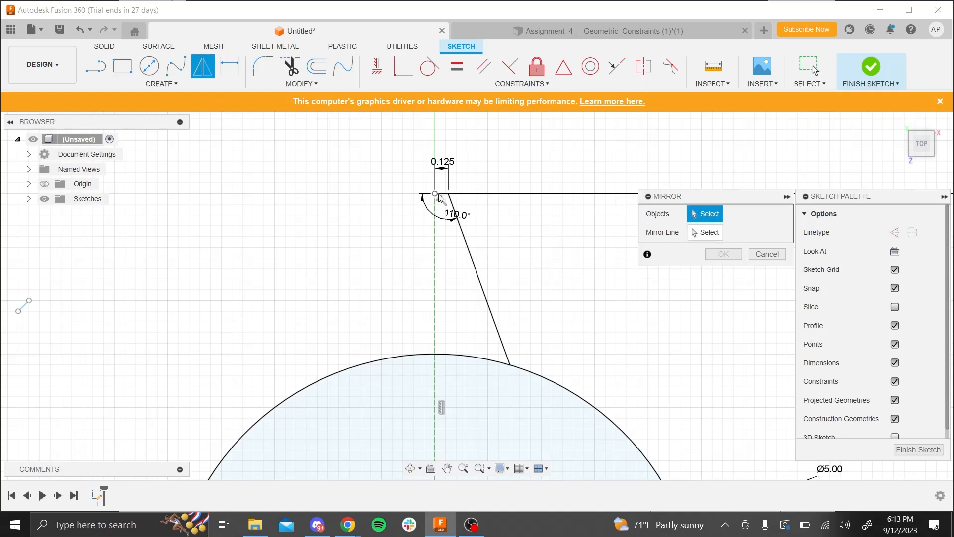
{"action": "left_click", "coordinate": [443, 197]}
{"action": "left_click", "coordinate": [459, 221]}
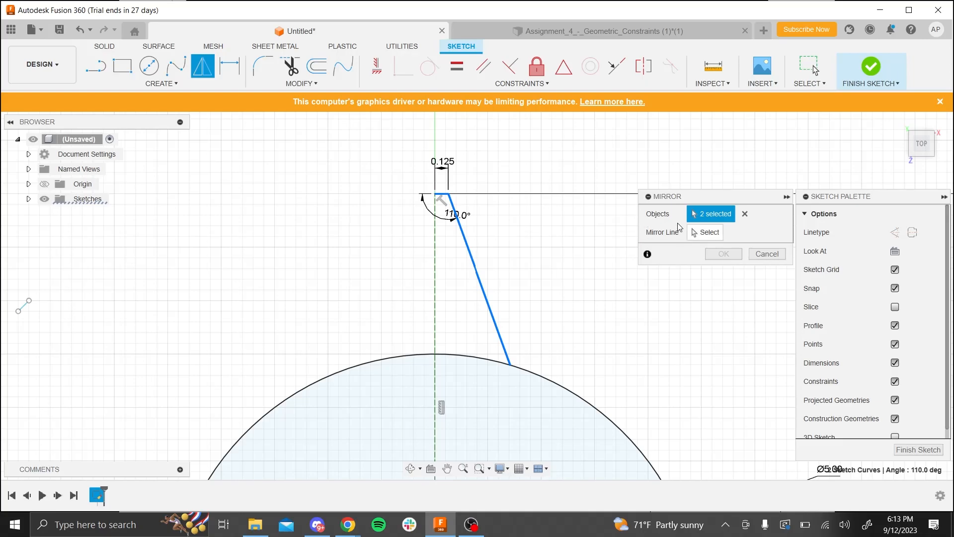
{"action": "left_click", "coordinate": [704, 234]}
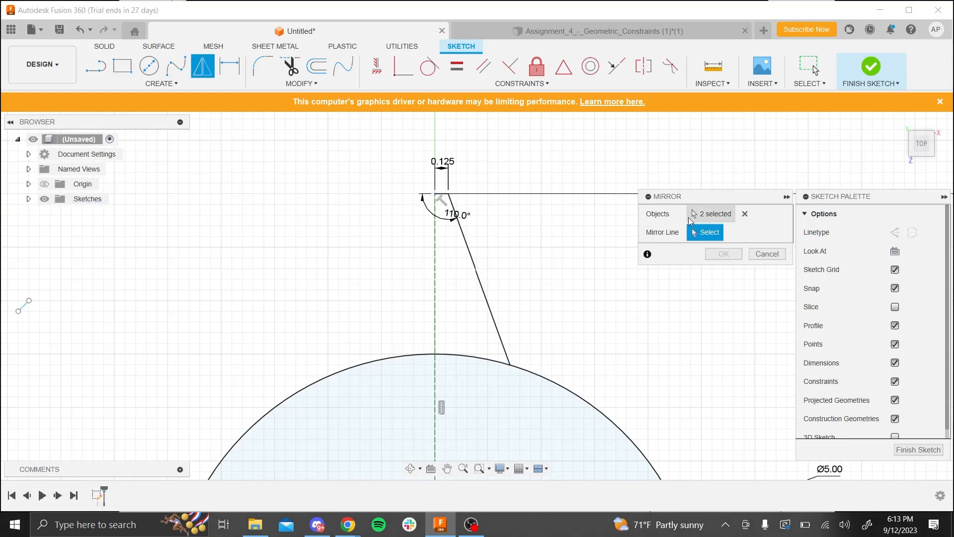
{"action": "left_click", "coordinate": [435, 269]}
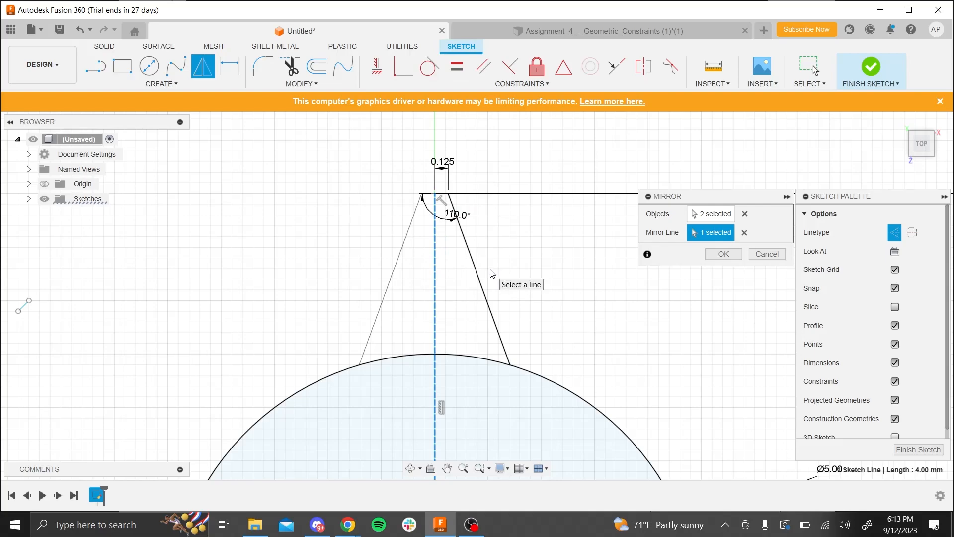
{"action": "left_click", "coordinate": [724, 255]}
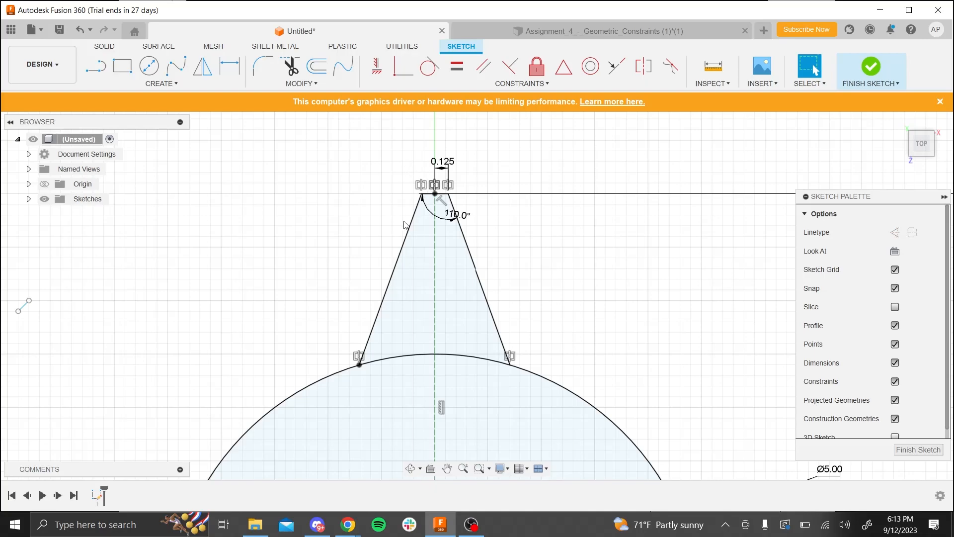
- Change the angle between the tooth's short top line and its slanted side to 100 degrees
{"action": "scroll", "coordinate": [432, 199], "scroll_direction": "up", "scroll_amount": 2}
{"action": "scroll", "coordinate": [435, 201], "scroll_direction": "up", "scroll_amount": 2}
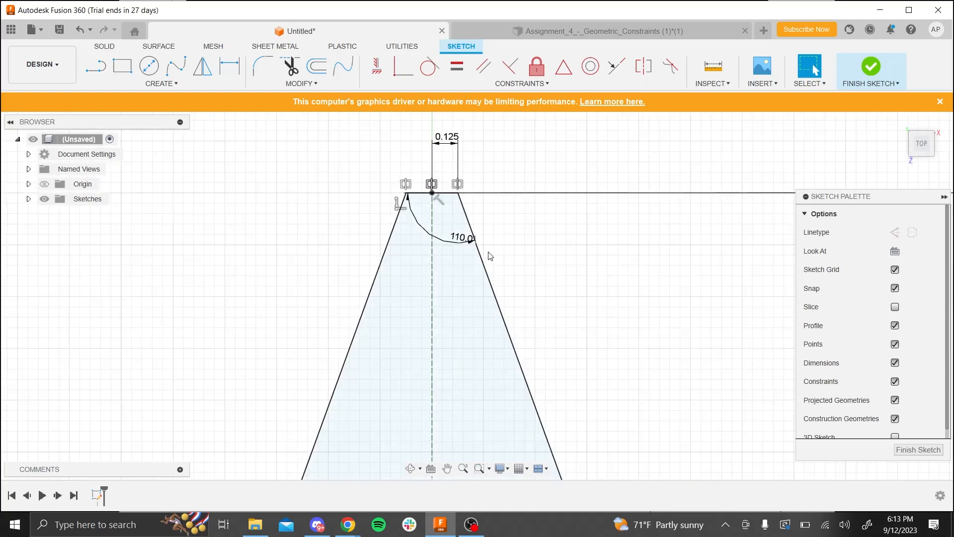
{"action": "scroll", "coordinate": [479, 264], "scroll_direction": "down", "scroll_amount": 1}
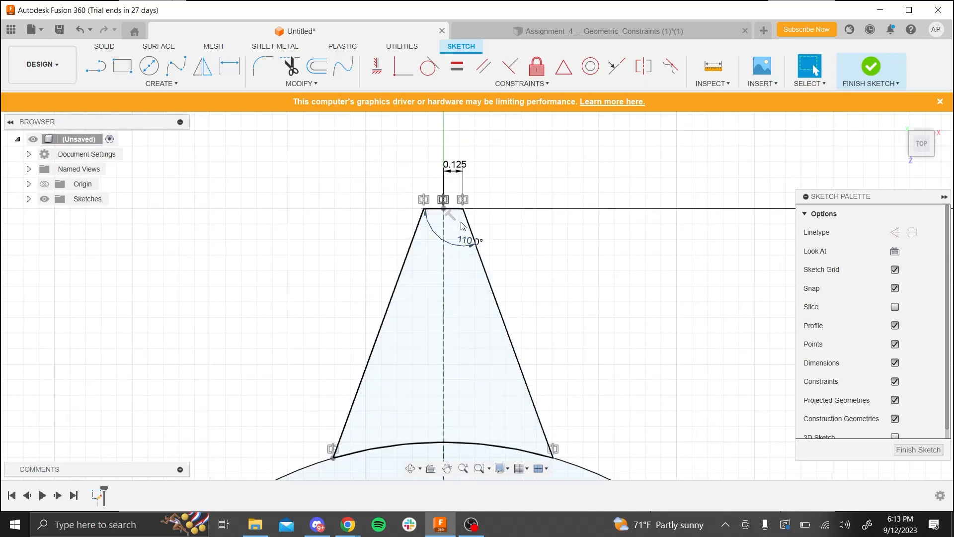
{"action": "double_click", "coordinate": [470, 248]}
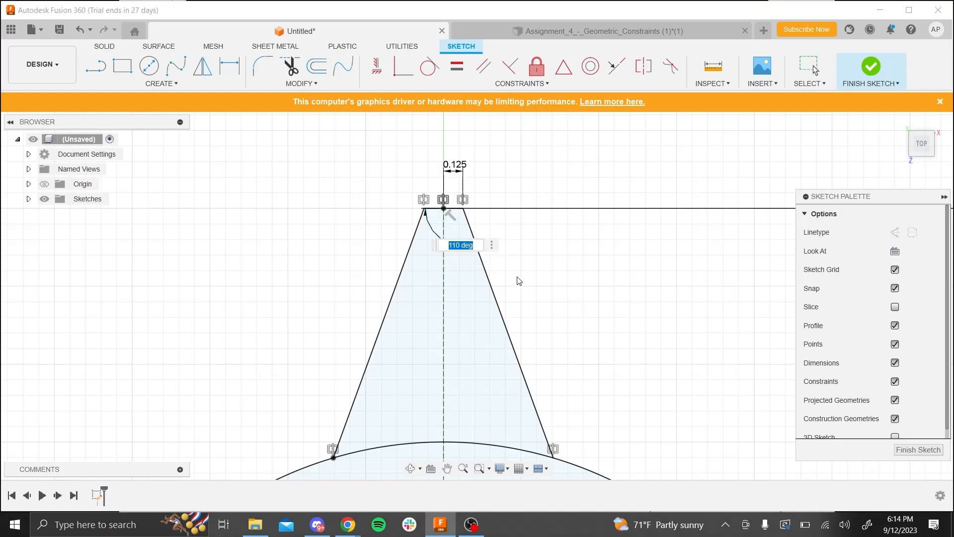
{"action": "type", "text": "100"}
{"action": "key", "text": "Return"}
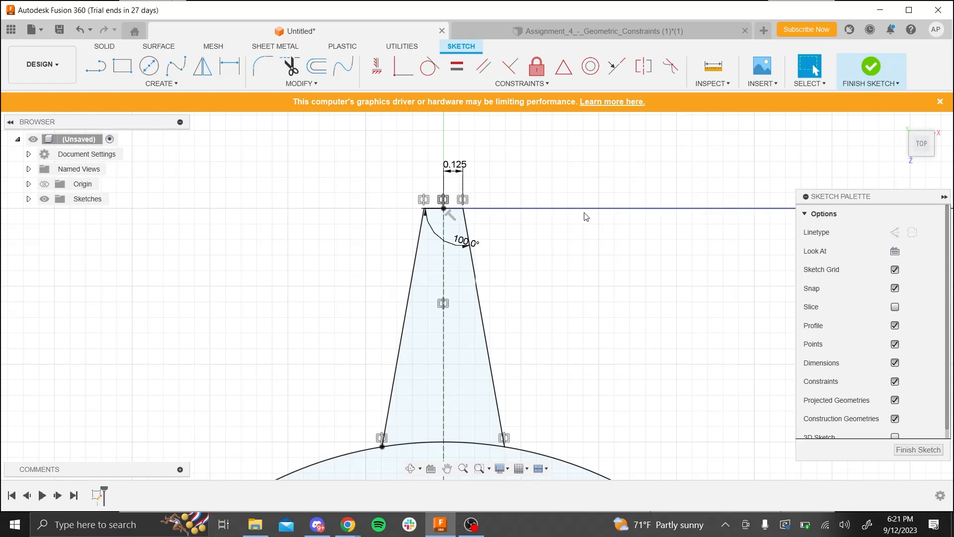
- Examine the circle and tooth sketch from several angles, ending in the upright top view
{"action": "scroll", "coordinate": [592, 258], "scroll_direction": "down", "scroll_amount": 5}
{"action": "mouse_move", "coordinate": [639, 319]}
{"action": "middle_mouse_down", "text": "shift"}
{"action": "mouse_move", "coordinate": [677, 162]}
{"action": "mouse_move", "coordinate": [656, 333]}
{"action": "mouse_move", "coordinate": [600, 294]}
{"action": "middle_mouse_up", "text": "shift"}
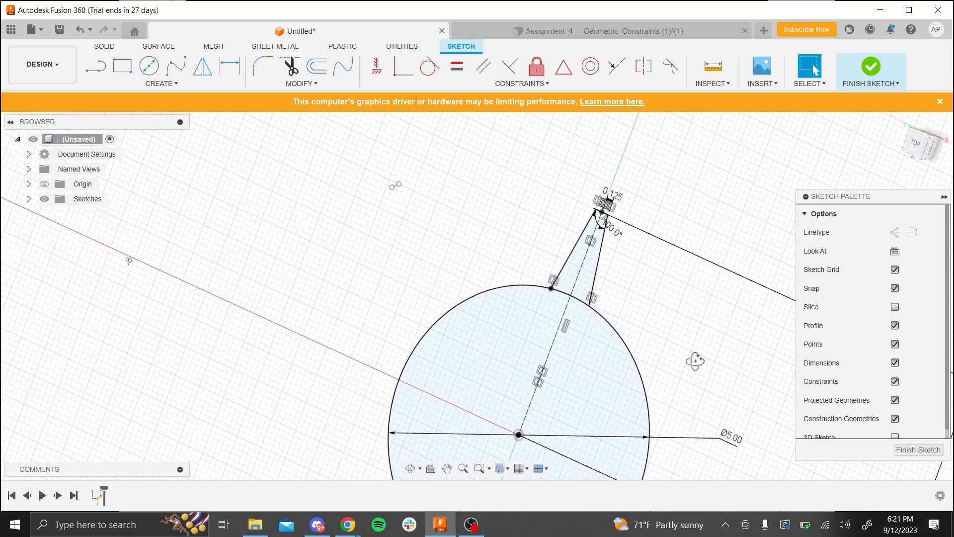
{"action": "mouse_move", "coordinate": [694, 360]}
{"action": "middle_mouse_down", "text": "shift"}
{"action": "mouse_move", "coordinate": [709, 339]}
{"action": "mouse_move", "coordinate": [657, 371]}
{"action": "middle_mouse_up", "text": "shift"}
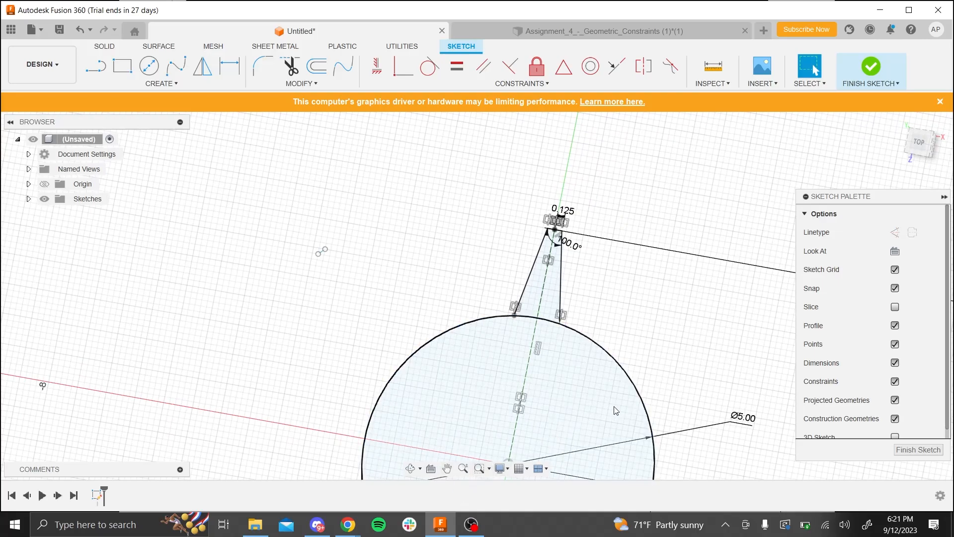
{"action": "mouse_move", "coordinate": [718, 439]}
{"action": "middle_mouse_down", "text": "shift"}
{"action": "mouse_move", "coordinate": [693, 298]}
{"action": "mouse_move", "coordinate": [701, 433]}
{"action": "mouse_move", "coordinate": [719, 313]}
{"action": "mouse_move", "coordinate": [700, 390]}
{"action": "mouse_move", "coordinate": [696, 337]}
{"action": "mouse_move", "coordinate": [701, 392]}
{"action": "middle_mouse_up", "text": "shift"}
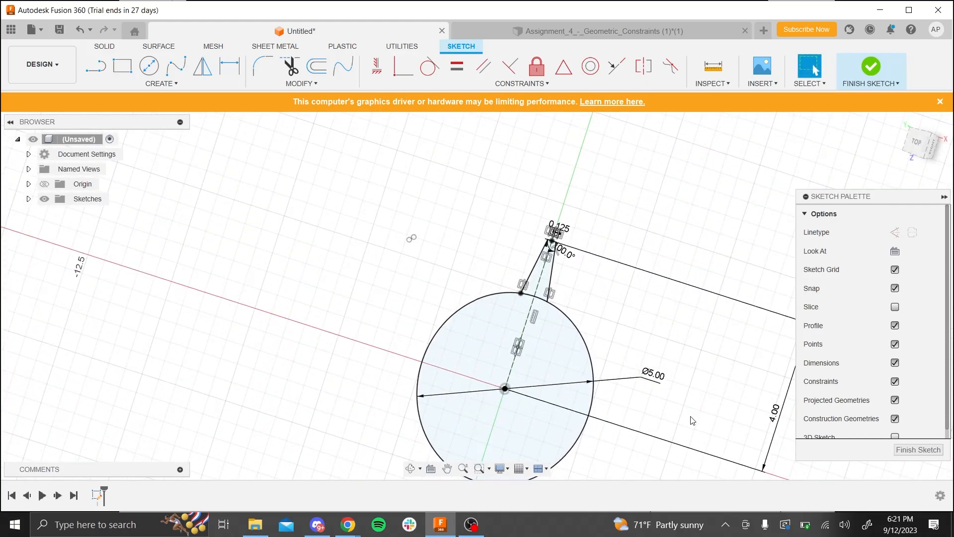
{"action": "mouse_move", "coordinate": [693, 421]}
{"action": "middle_mouse_down", "text": "shift"}
{"action": "mouse_move", "coordinate": [686, 400]}
{"action": "mouse_move", "coordinate": [687, 428]}
{"action": "middle_mouse_up", "text": "shift"}
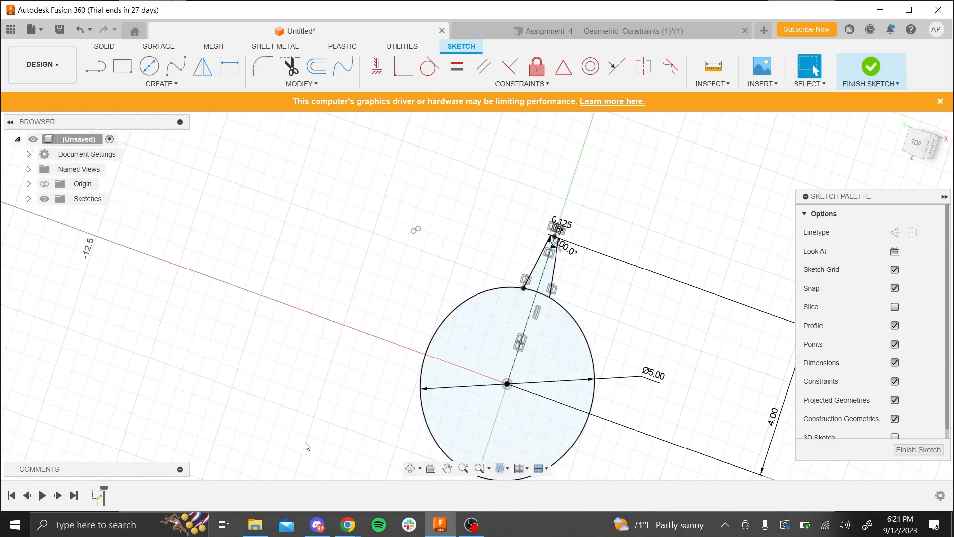
{"action": "left_click", "coordinate": [447, 468]}
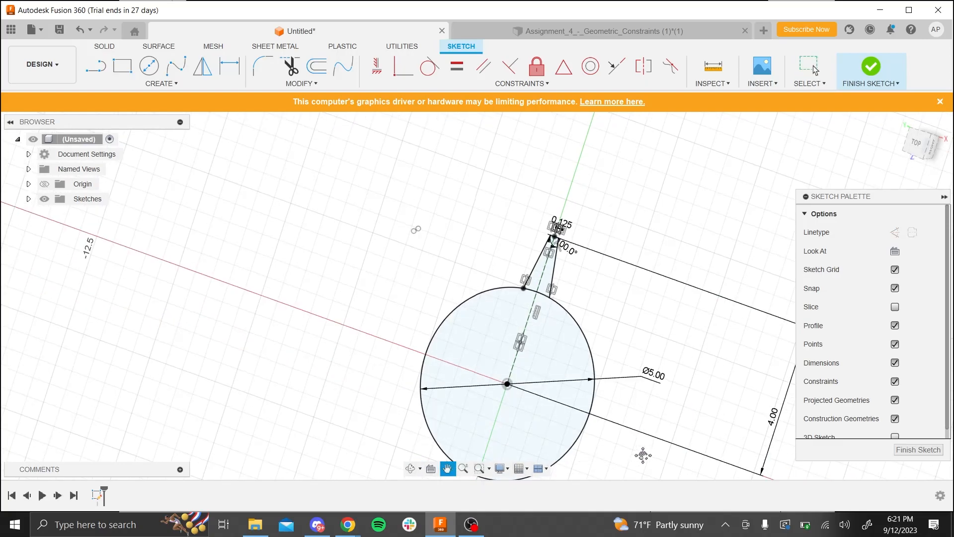
{"action": "mouse_move", "coordinate": [643, 455]}
{"action": "left_mouse_down"}
{"action": "mouse_move", "coordinate": [647, 373]}
{"action": "mouse_move", "coordinate": [622, 363]}
{"action": "left_mouse_up"}
{"action": "key", "text": "Escape"}
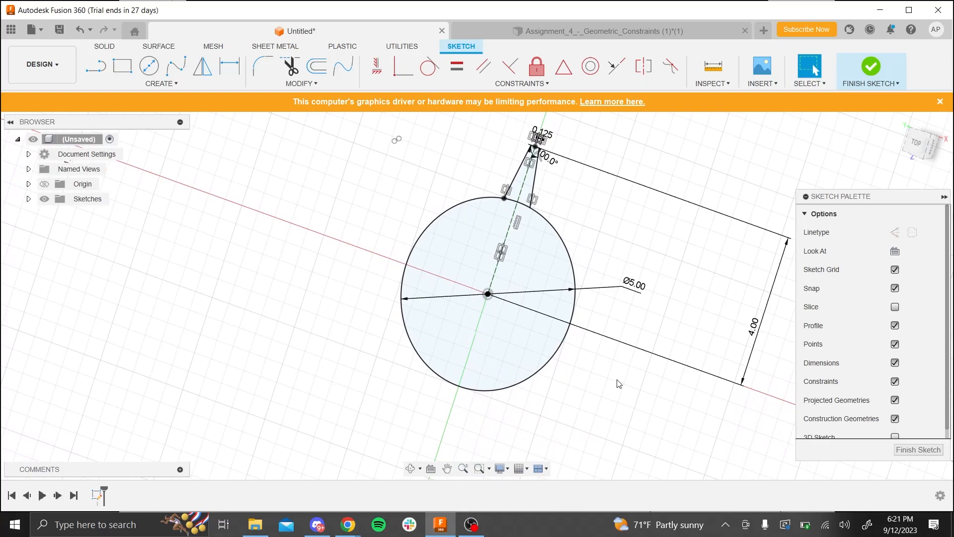
{"action": "left_click", "coordinate": [917, 144]}
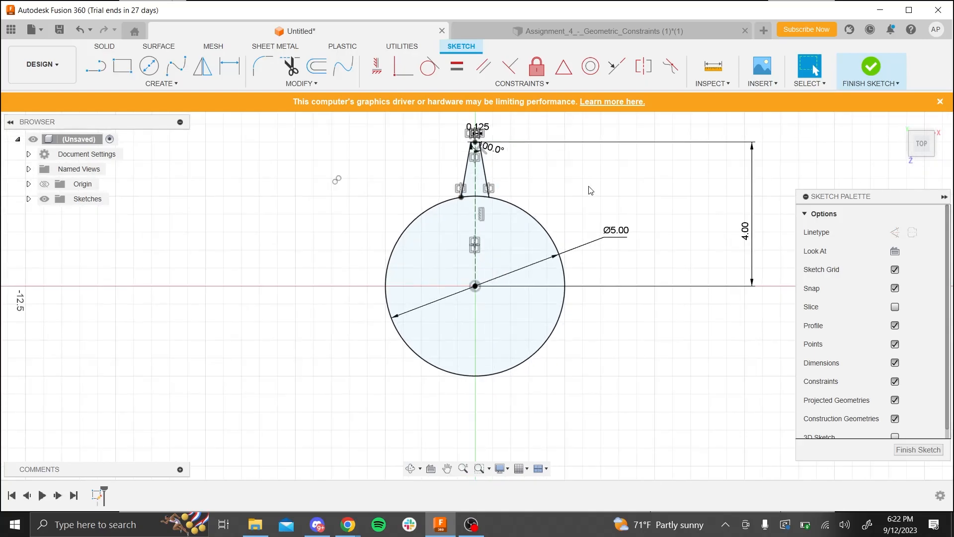
{"action": "scroll", "coordinate": [589, 187], "scroll_direction": "up", "scroll_amount": 2}
{"action": "mouse_move", "coordinate": [491, 169]}
{"action": "middle_mouse_down", "text": "shift"}
{"action": "mouse_move", "coordinate": [497, 214]}
{"action": "mouse_move", "coordinate": [412, 213]}
{"action": "middle_mouse_up", "text": "shift"}
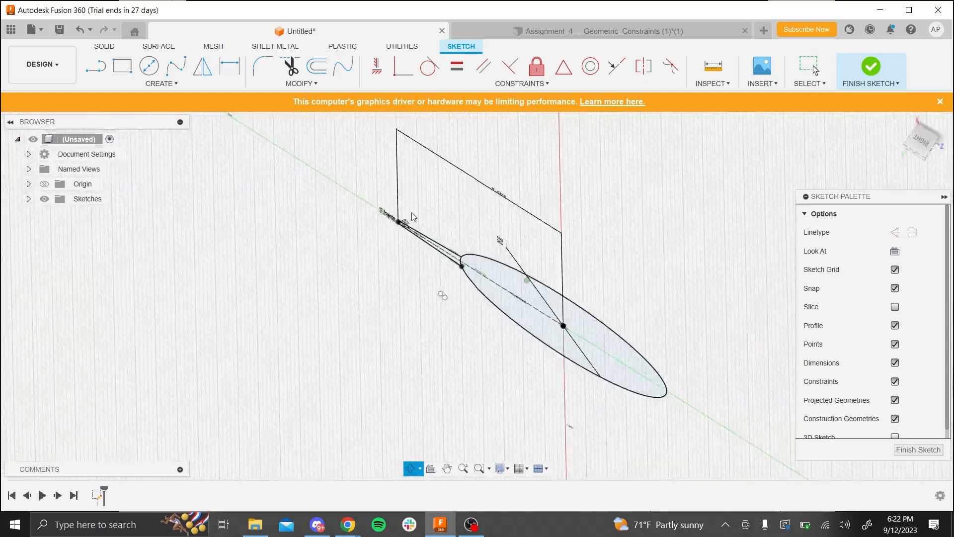
{"action": "middle_click_drag", "start_coordinate": [539, 204], "coordinate": [525, 294], "text": "shift"}
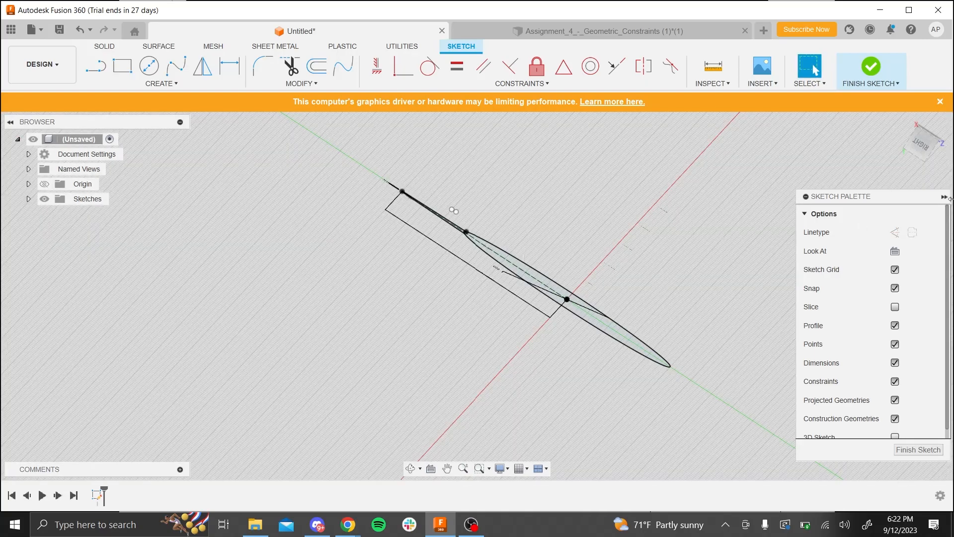
{"action": "left_click", "coordinate": [923, 158]}
{"action": "left_click", "coordinate": [899, 121]}
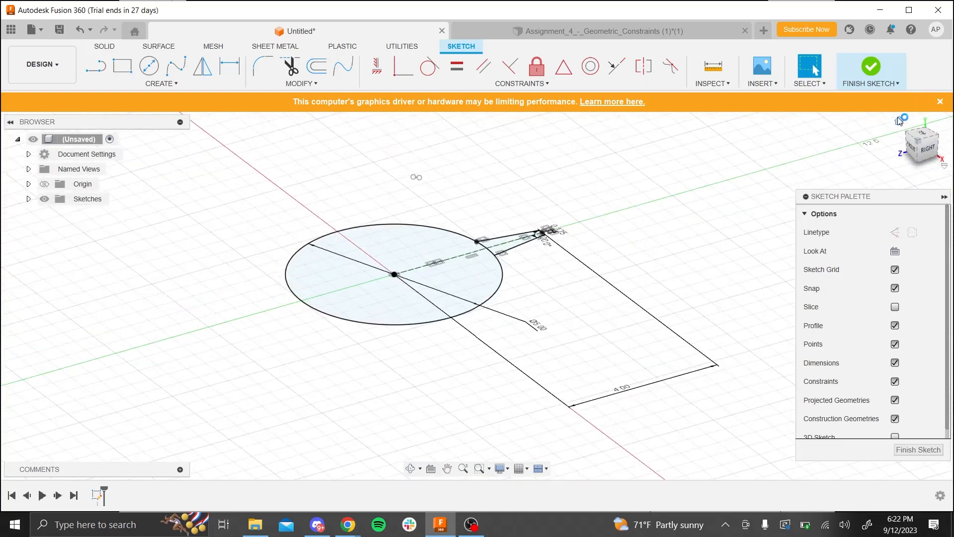
{"action": "left_click", "coordinate": [924, 137]}
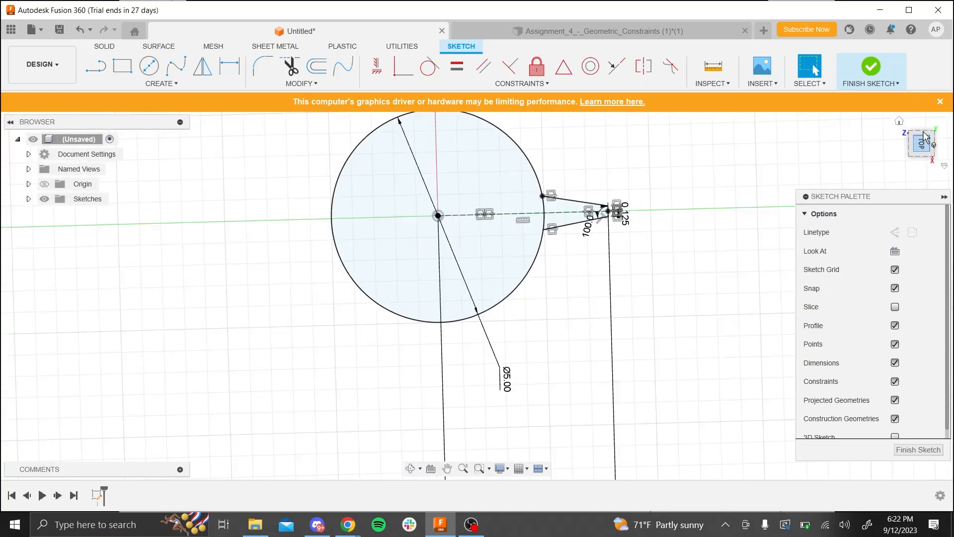
{"action": "left_click", "coordinate": [939, 121]}
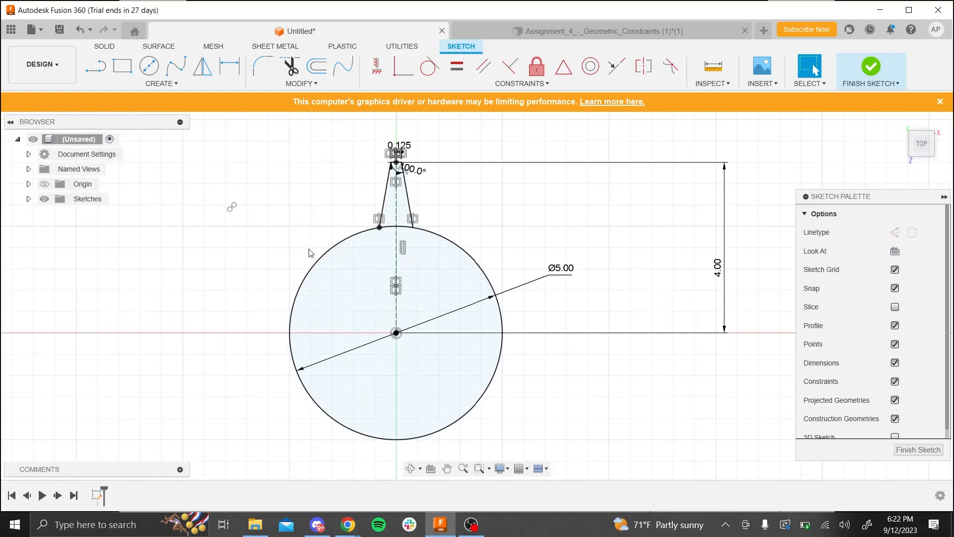
{"action": "left_click", "coordinate": [174, 84]}
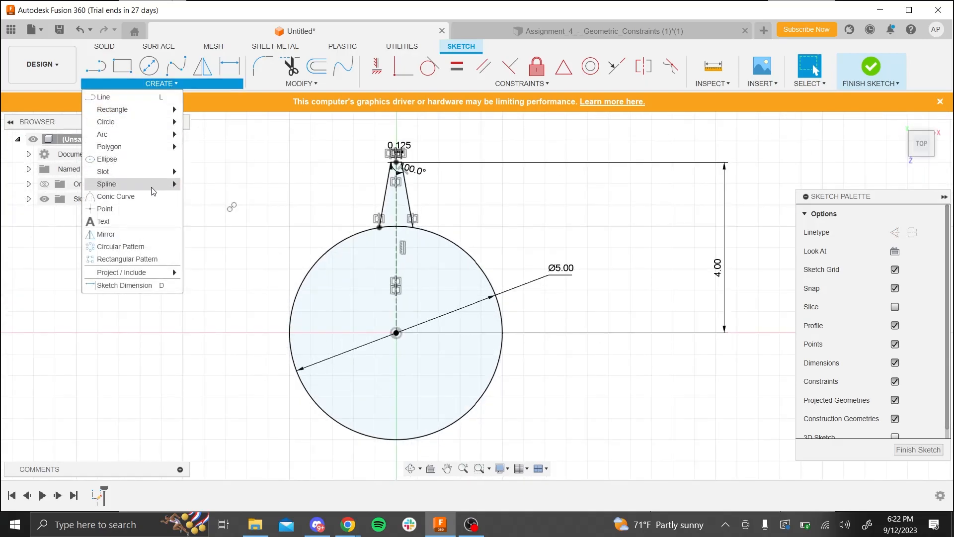
{"action": "left_click", "coordinate": [144, 248]}
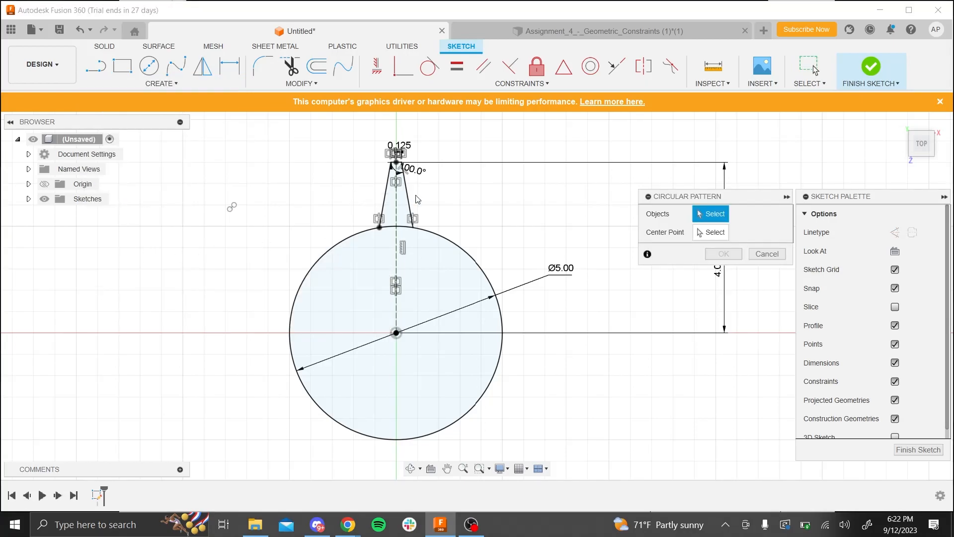
{"action": "left_click_drag", "start_coordinate": [350, 147], "coordinate": [448, 193]}
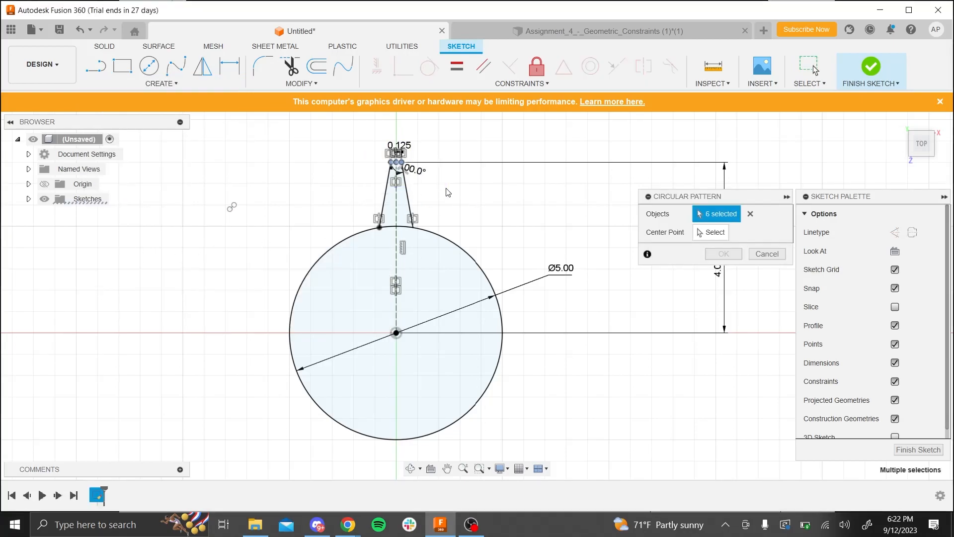
{"action": "left_click", "coordinate": [386, 191]}
{"action": "left_click", "coordinate": [409, 199]}
{"action": "scroll", "coordinate": [422, 148], "scroll_direction": "up", "scroll_amount": 6}
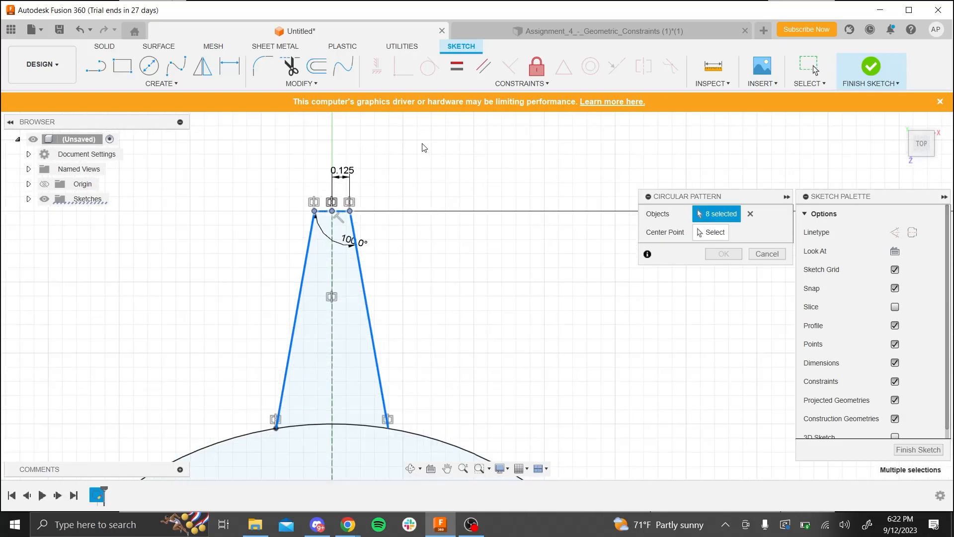
{"action": "scroll", "coordinate": [422, 148], "scroll_direction": "down", "scroll_amount": 3}
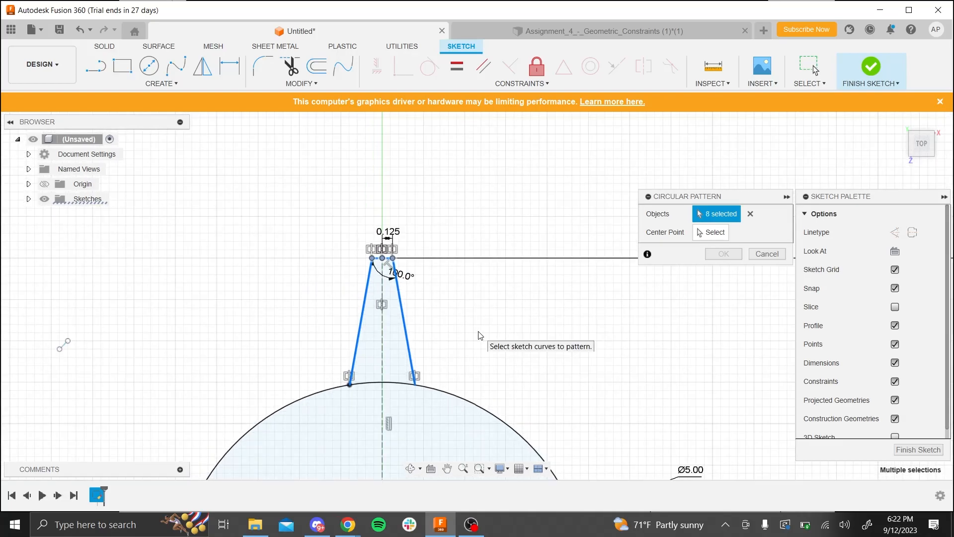
{"action": "left_click", "coordinate": [751, 215]}
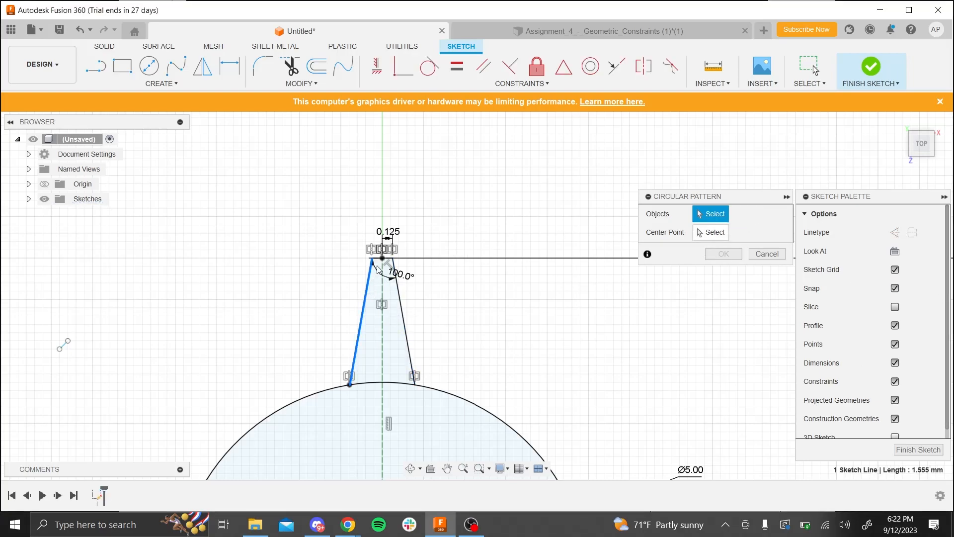
{"action": "left_click", "coordinate": [376, 266]}
{"action": "scroll", "coordinate": [374, 261], "scroll_direction": "down", "scroll_amount": 1}
{"action": "scroll", "coordinate": [374, 260], "scroll_direction": "up", "scroll_amount": 1}
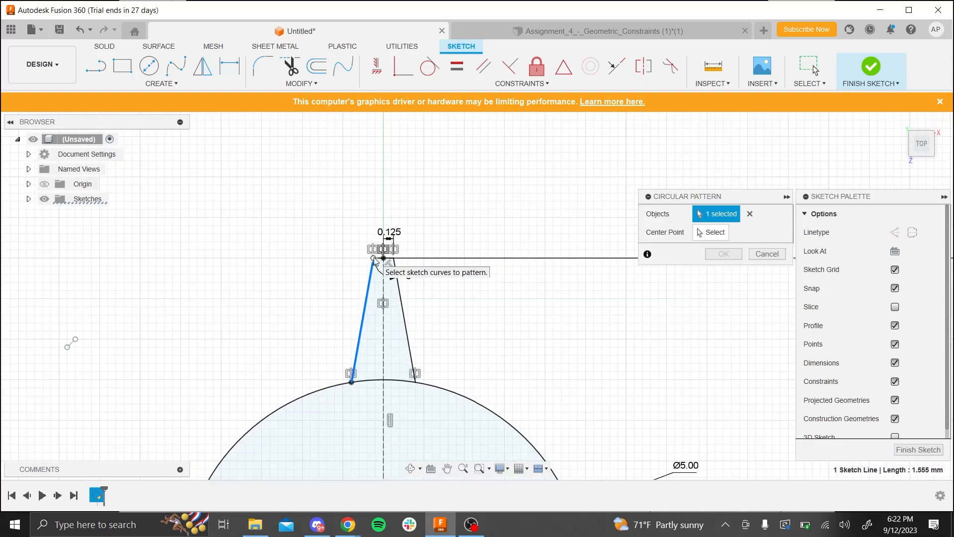
{"action": "scroll", "coordinate": [373, 261], "scroll_direction": "up", "scroll_amount": 3}
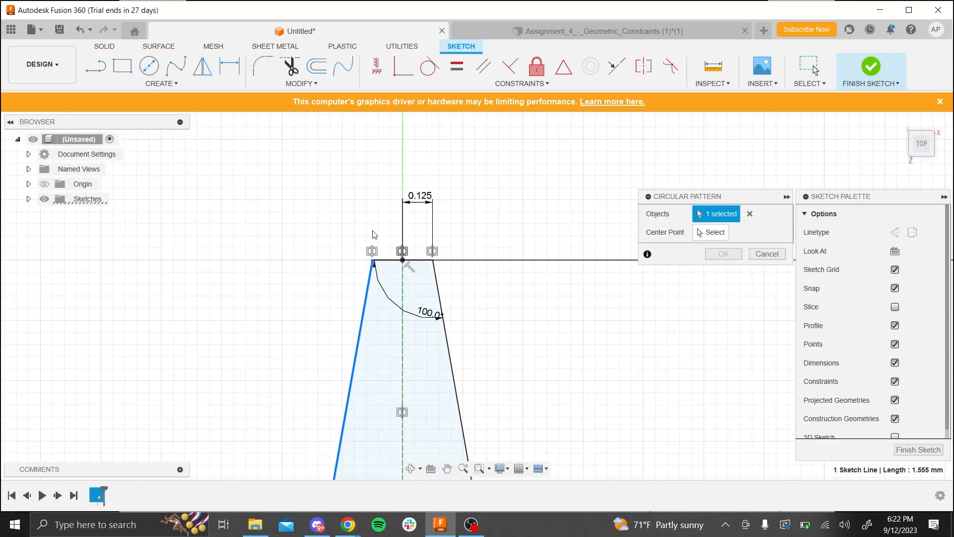
{"action": "scroll", "coordinate": [363, 232], "scroll_direction": "down", "scroll_amount": 3}
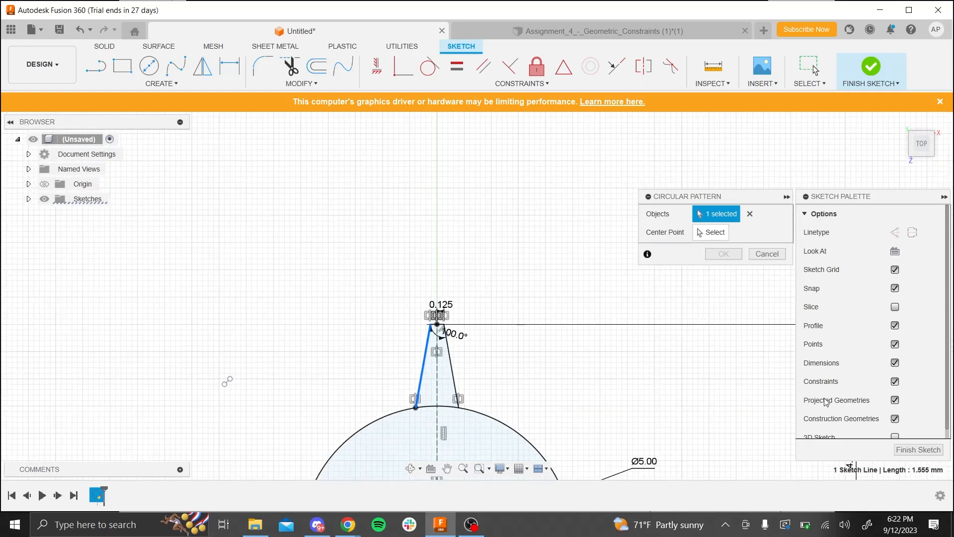
{"action": "left_click", "coordinate": [766, 254]}
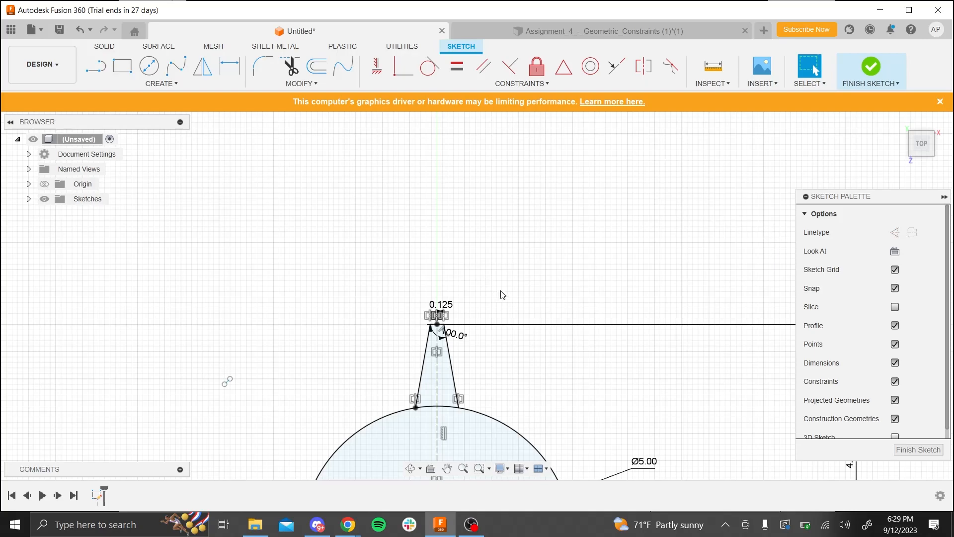
{"action": "scroll", "coordinate": [519, 356], "scroll_direction": "down", "scroll_amount": 1}
{"action": "scroll", "coordinate": [519, 357], "scroll_direction": "down", "scroll_amount": 2}
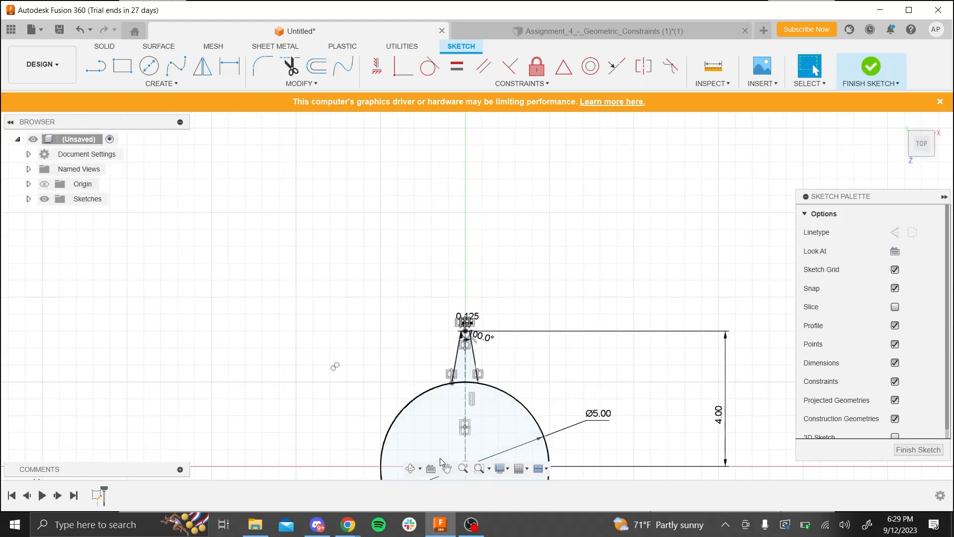
{"action": "scroll", "coordinate": [292, 448], "scroll_direction": "down", "scroll_amount": 3}
{"action": "scroll", "coordinate": [530, 443], "scroll_direction": "up", "scroll_amount": 4}
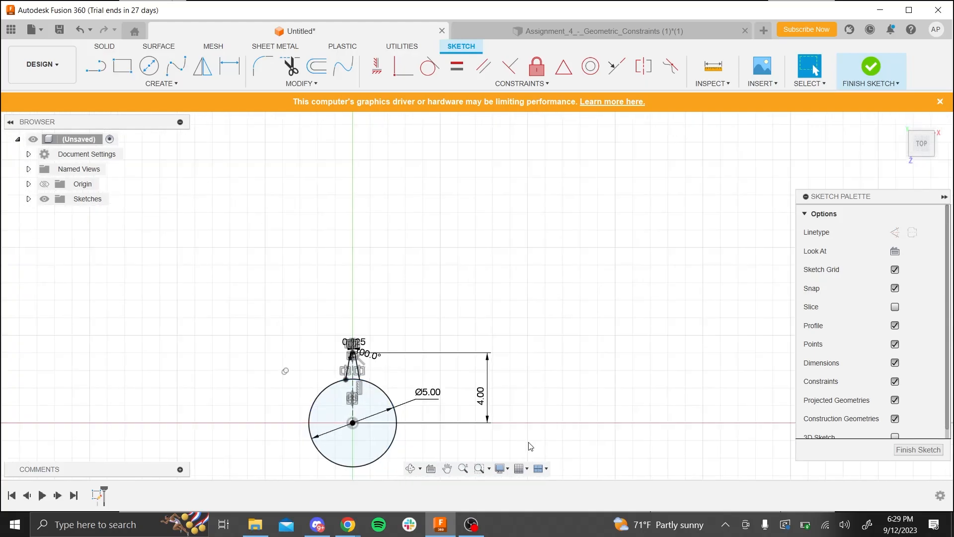
{"action": "scroll", "coordinate": [646, 226], "scroll_direction": "down", "scroll_amount": 7}
{"action": "scroll", "coordinate": [387, 333], "scroll_direction": "up", "scroll_amount": 2}
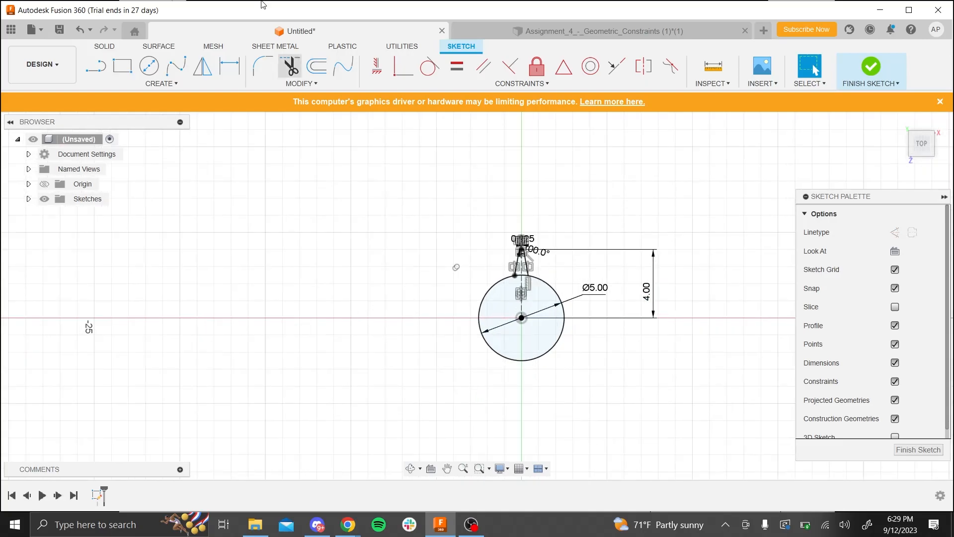
- Start a sketch Circular Pattern with the tooth's two short top lines and two slanted sides as its objects
{"action": "scroll", "coordinate": [420, 279], "scroll_direction": "up", "scroll_amount": 3}
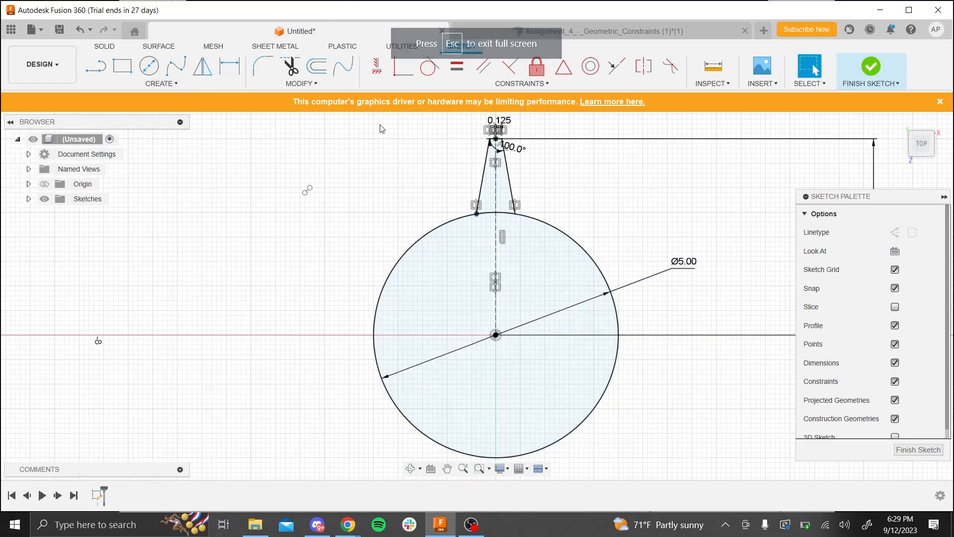
{"action": "left_click", "coordinate": [179, 85]}
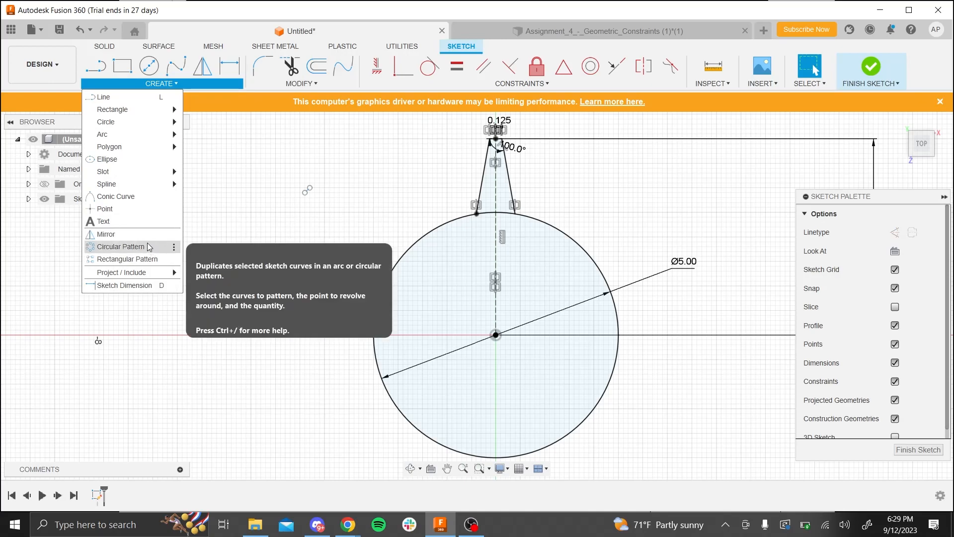
{"action": "left_click", "coordinate": [121, 247]}
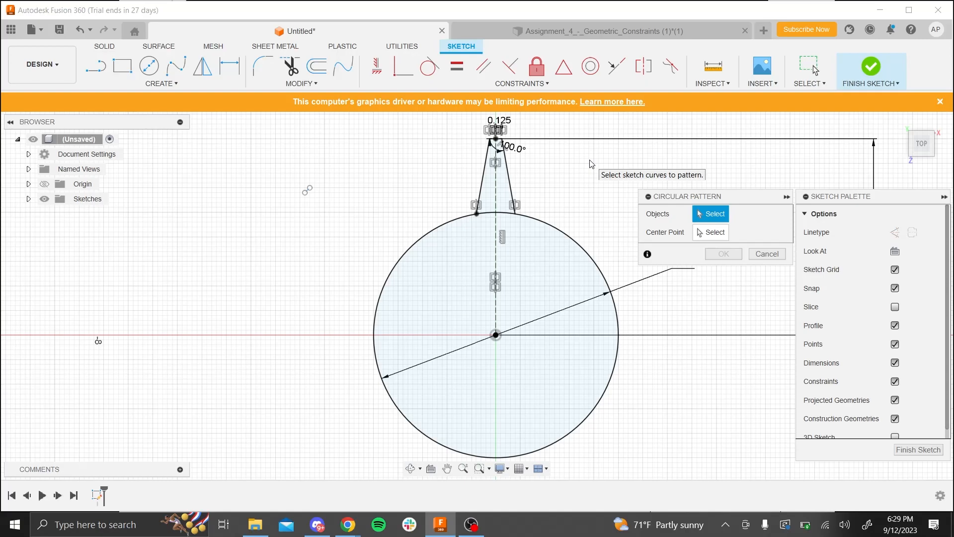
{"action": "left_click", "coordinate": [490, 161]}
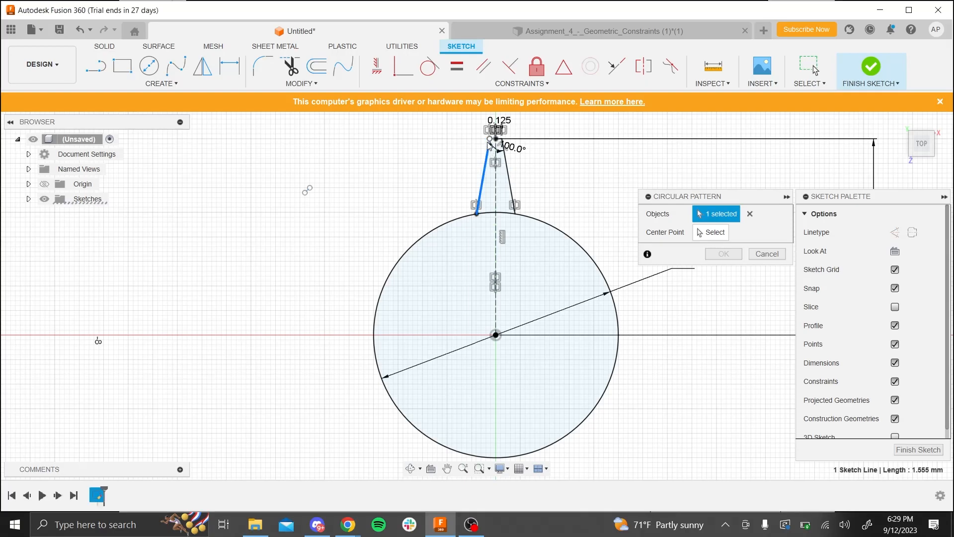
{"action": "scroll", "coordinate": [493, 142], "scroll_direction": "down", "scroll_amount": 1}
{"action": "scroll", "coordinate": [494, 141], "scroll_direction": "up", "scroll_amount": 4}
{"action": "left_click", "coordinate": [512, 166]}
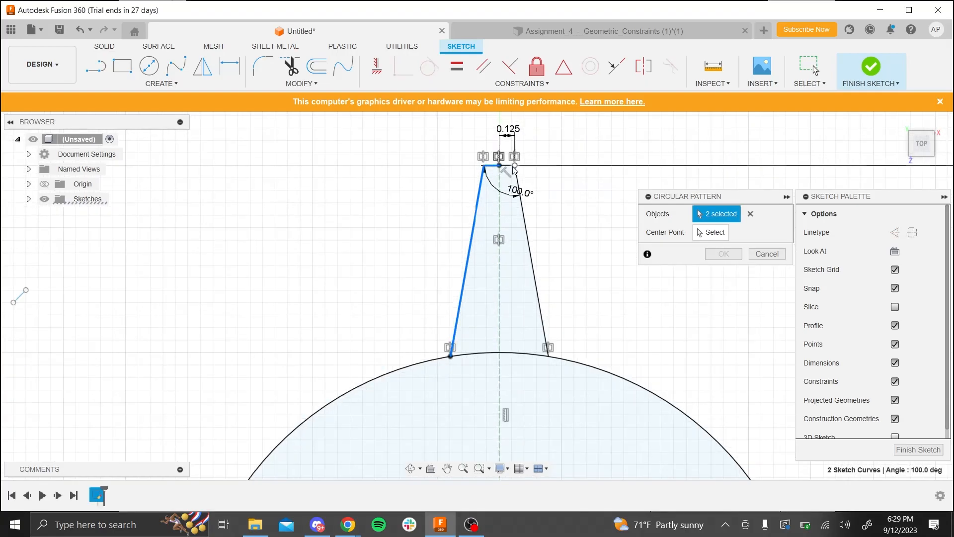
{"action": "left_click", "coordinate": [508, 166]}
{"action": "left_click", "coordinate": [517, 179]}
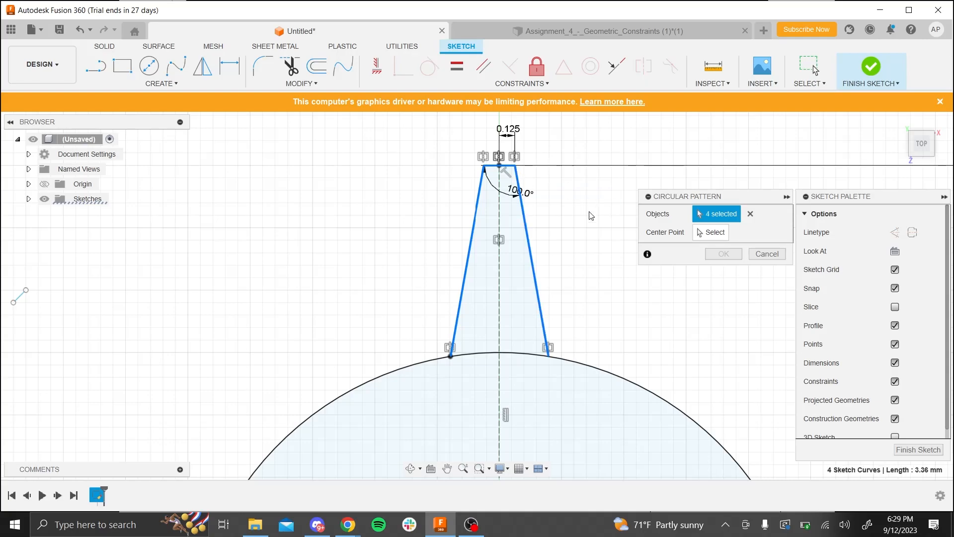
- Use the circle's center as the center point of the circular pattern
{"action": "scroll", "coordinate": [471, 271], "scroll_direction": "down", "scroll_amount": 5}
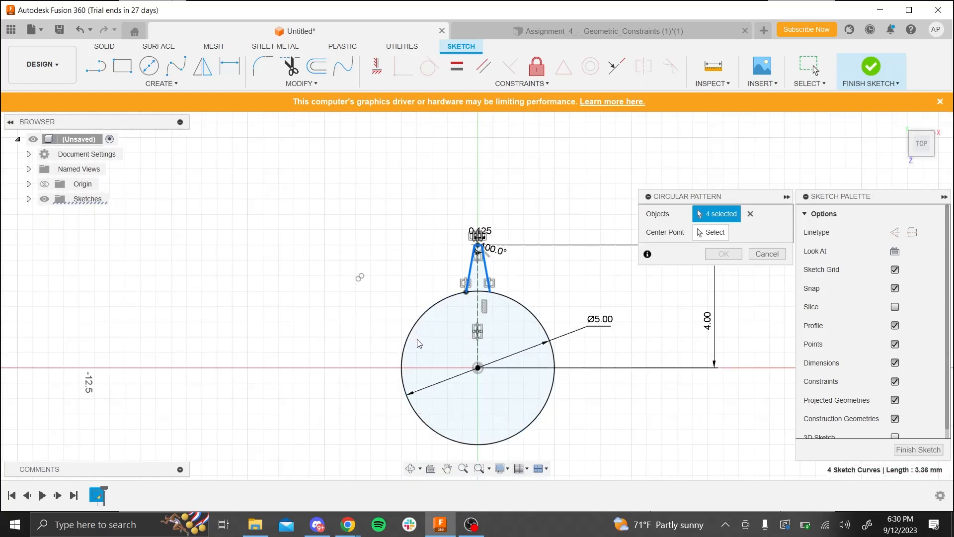
{"action": "scroll", "coordinate": [417, 343], "scroll_direction": "up", "scroll_amount": 2}
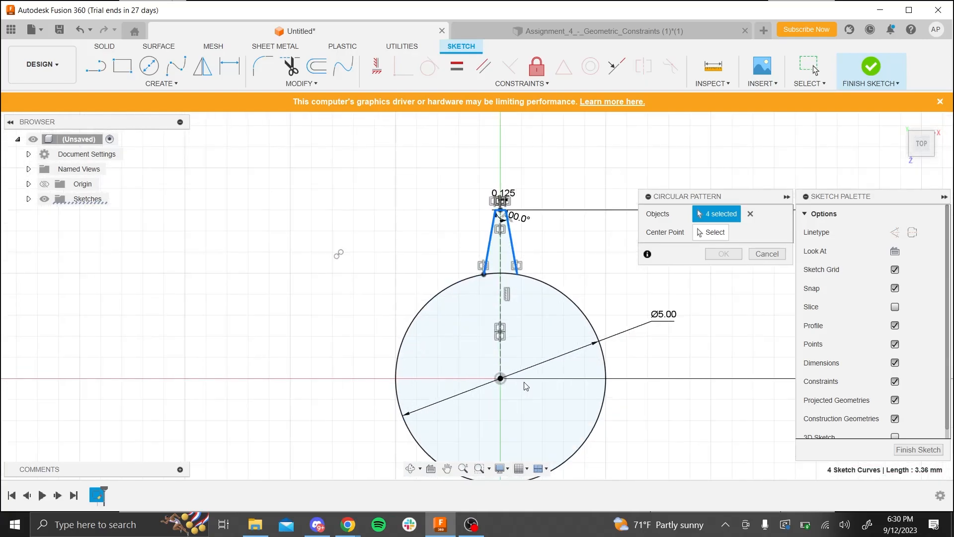
{"action": "left_click", "coordinate": [714, 230]}
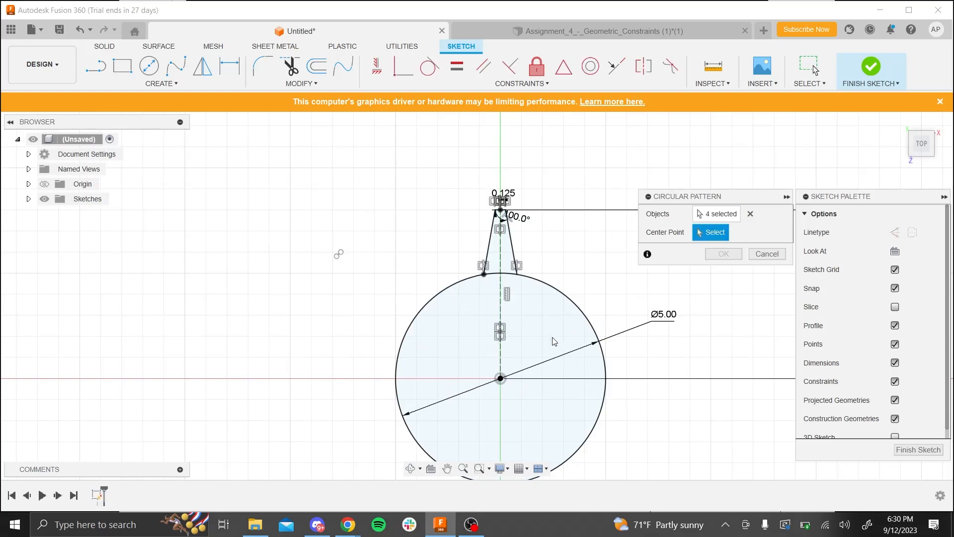
{"action": "left_click", "coordinate": [501, 380]}
- Set the pattern quantity to 14 with full distribution and create the ring of teeth
{"action": "scroll", "coordinate": [292, 368], "scroll_direction": "down", "scroll_amount": 3}
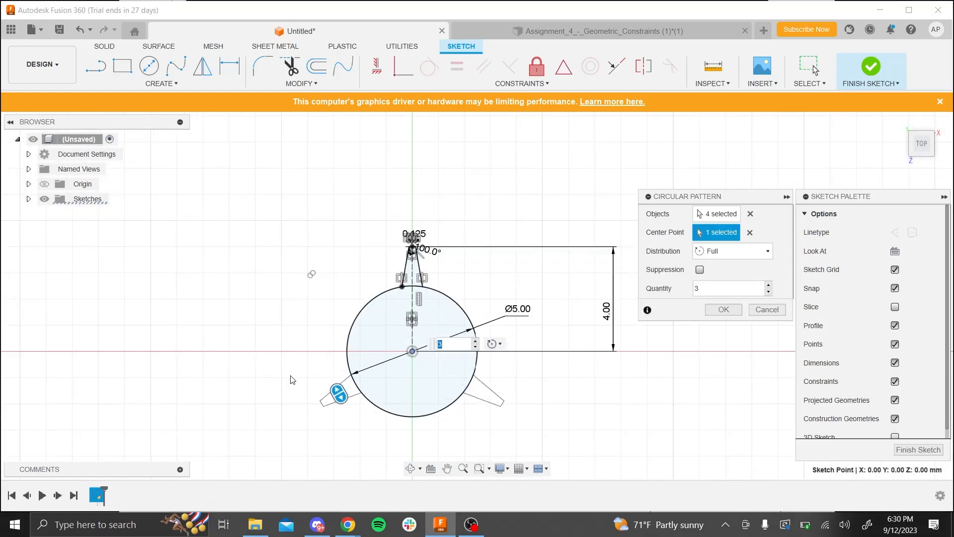
{"action": "scroll", "coordinate": [578, 199], "scroll_direction": "down", "scroll_amount": 4}
{"action": "scroll", "coordinate": [472, 366], "scroll_direction": "up", "scroll_amount": 3}
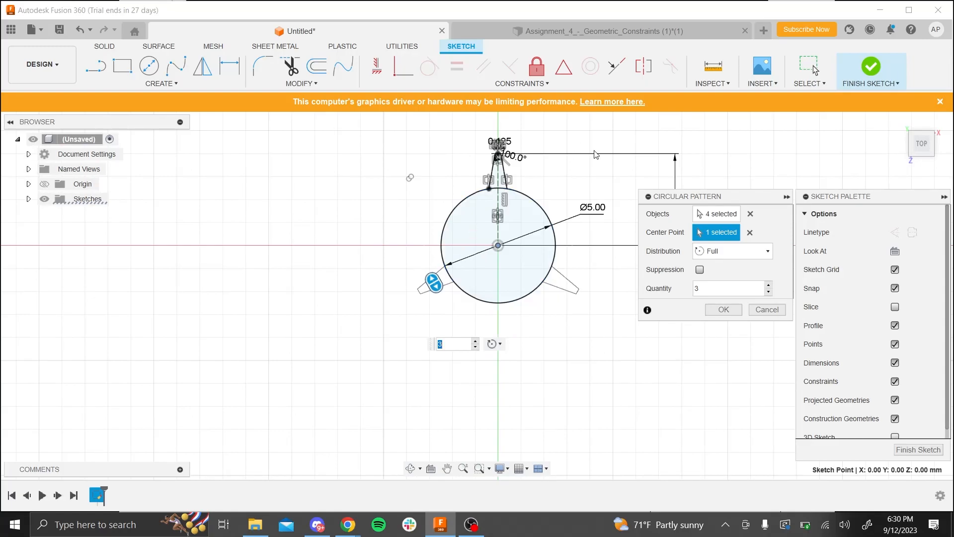
{"action": "scroll", "coordinate": [608, 152], "scroll_direction": "up", "scroll_amount": 2}
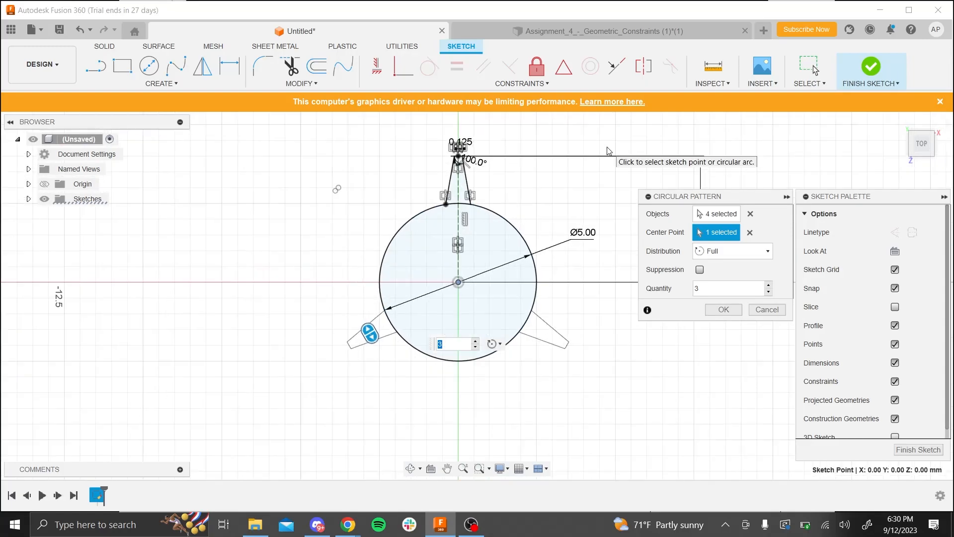
{"action": "left_click", "coordinate": [726, 293]}
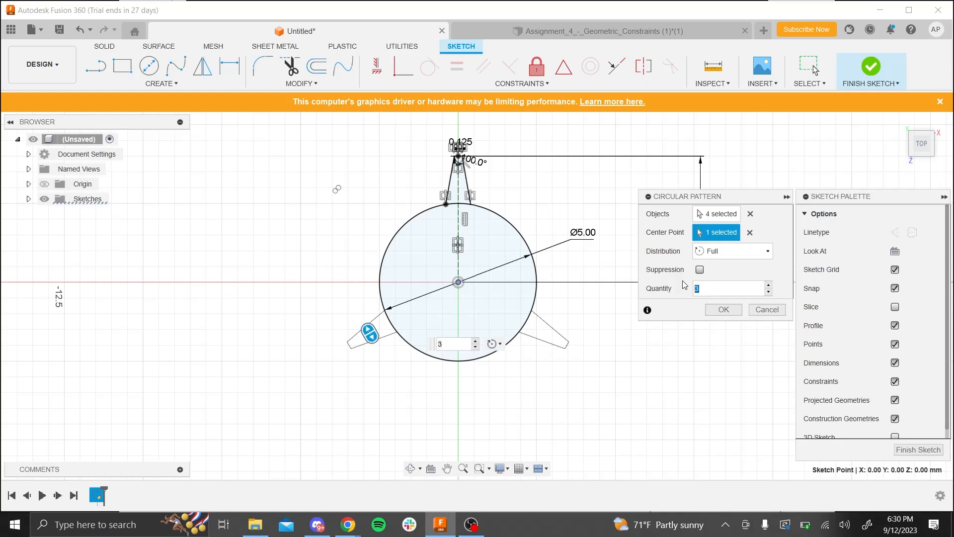
{"action": "type", "text": "14"}
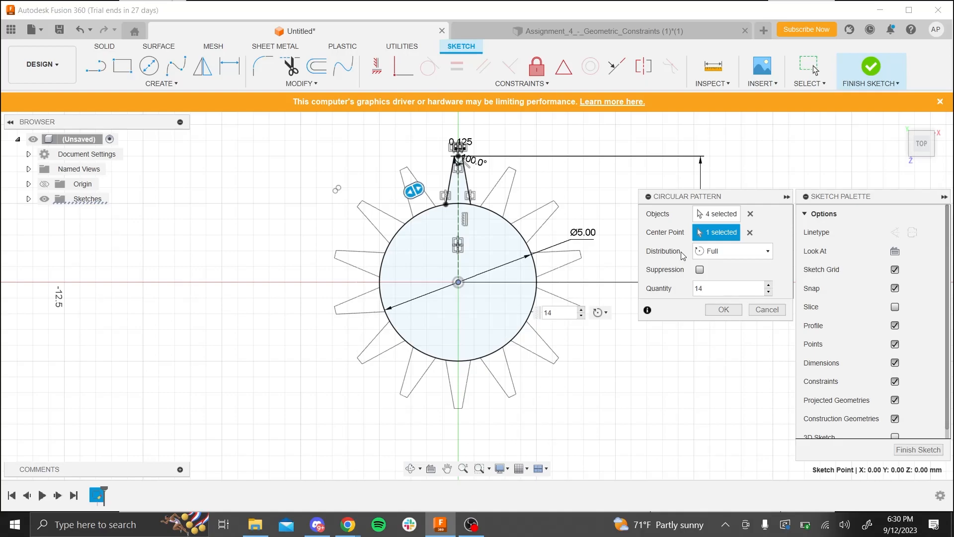
{"action": "left_click", "coordinate": [724, 309]}
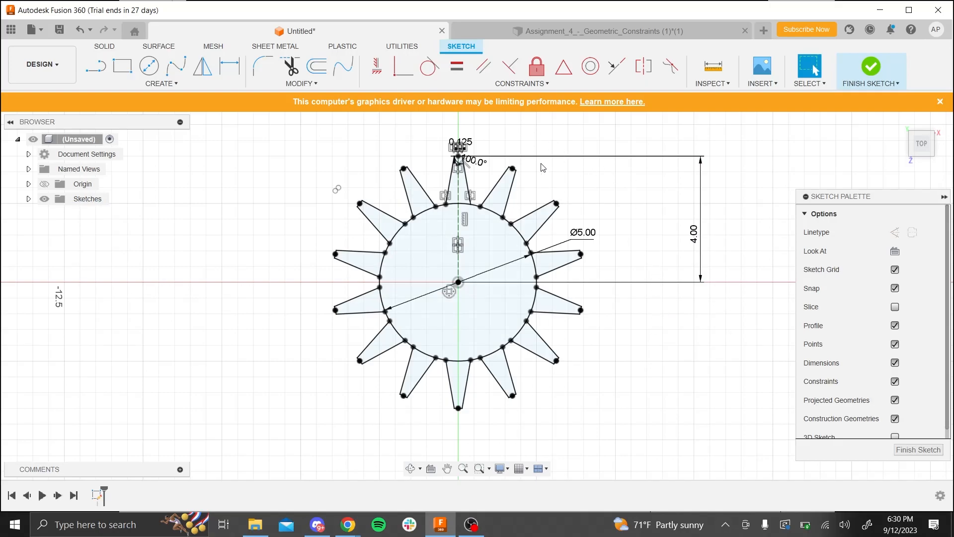
- Set the distance from the circle's center to the top of the tooth to 3.5 mm
{"action": "scroll", "coordinate": [472, 191], "scroll_direction": "down", "scroll_amount": 2}
{"action": "scroll", "coordinate": [471, 174], "scroll_direction": "up", "scroll_amount": 5}
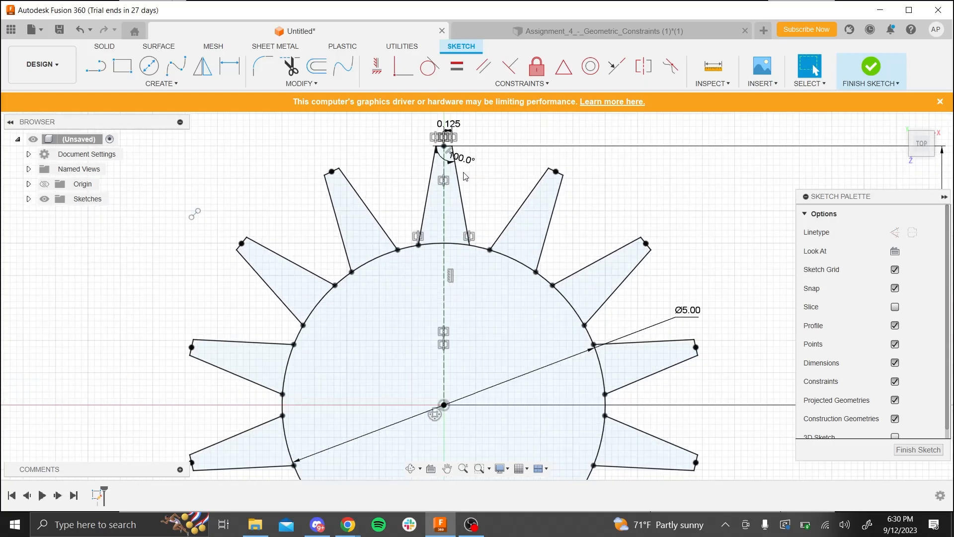
{"action": "scroll", "coordinate": [469, 182], "scroll_direction": "down", "scroll_amount": 5}
{"action": "left_click_drag", "start_coordinate": [651, 242], "coordinate": [652, 234]}
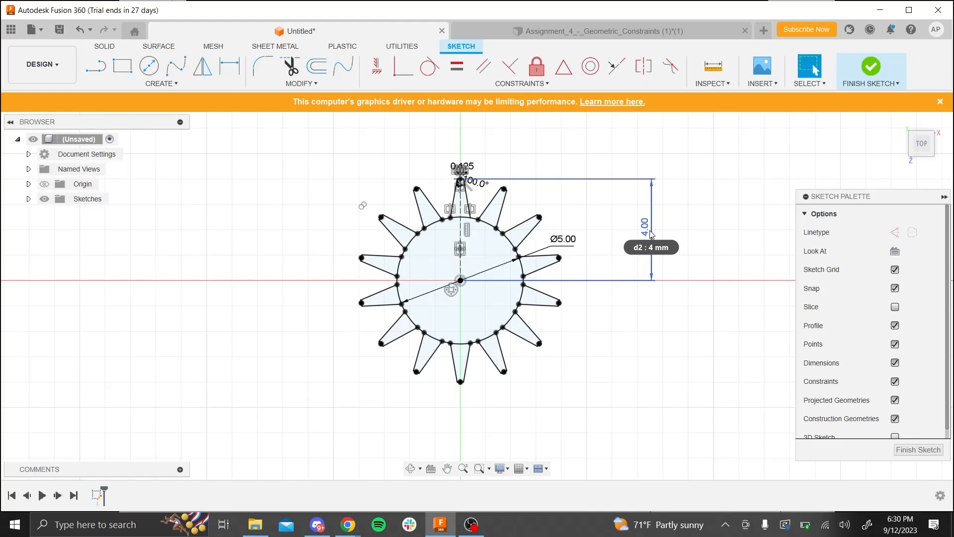
{"action": "double_click", "coordinate": [649, 231]}
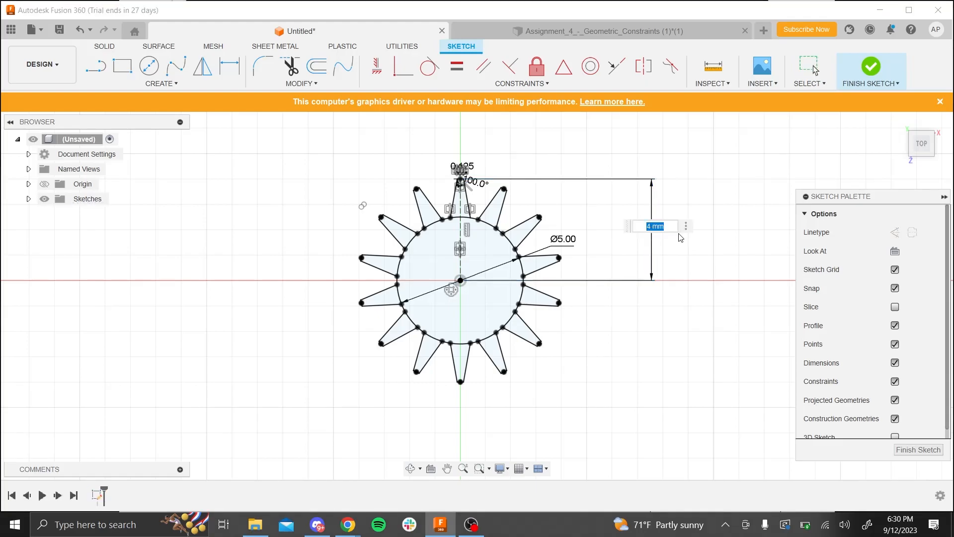
{"action": "type", "text": "3.5"}
{"action": "key", "text": "Return"}
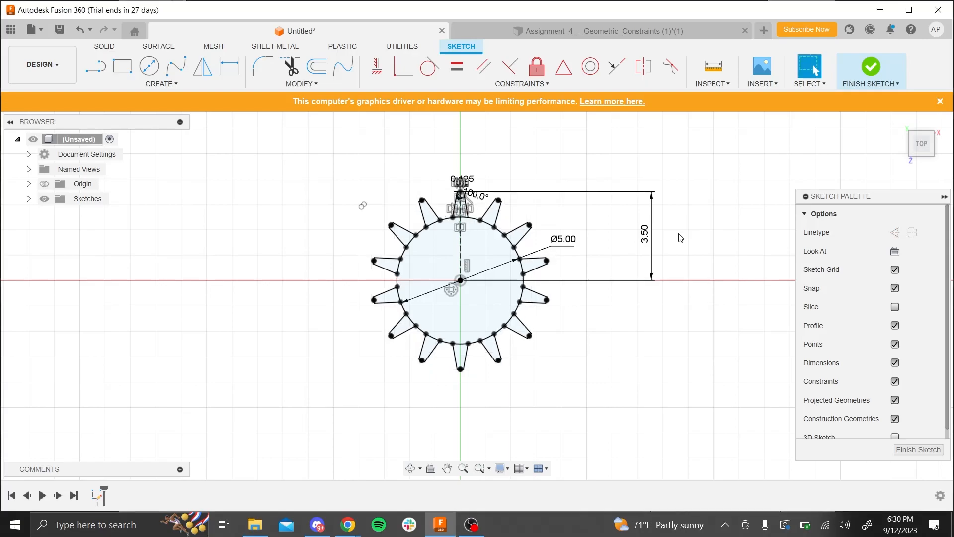
- Try an angle of 120 degrees between the original tooth's short top line and its slanted side
{"action": "scroll", "coordinate": [462, 193], "scroll_direction": "down", "scroll_amount": 2}
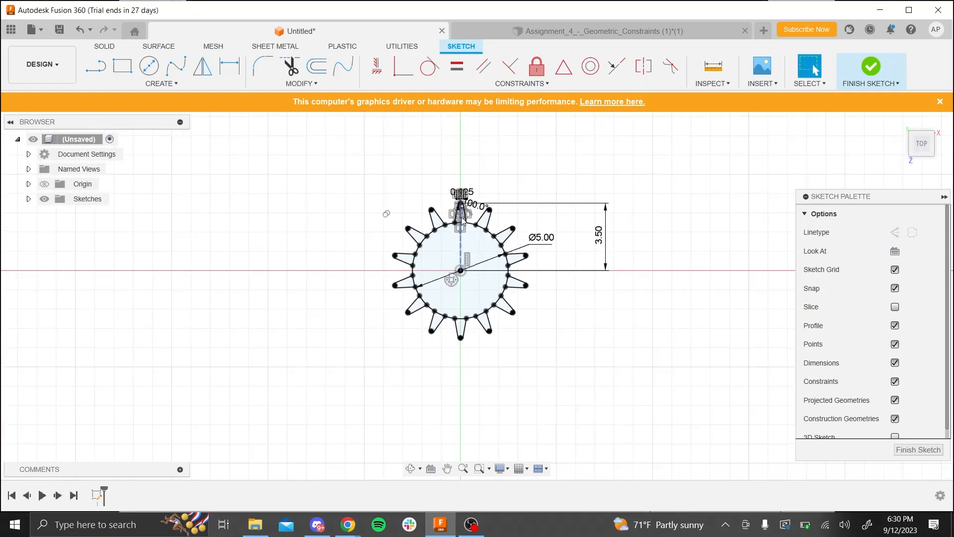
{"action": "scroll", "coordinate": [468, 194], "scroll_direction": "up", "scroll_amount": 5}
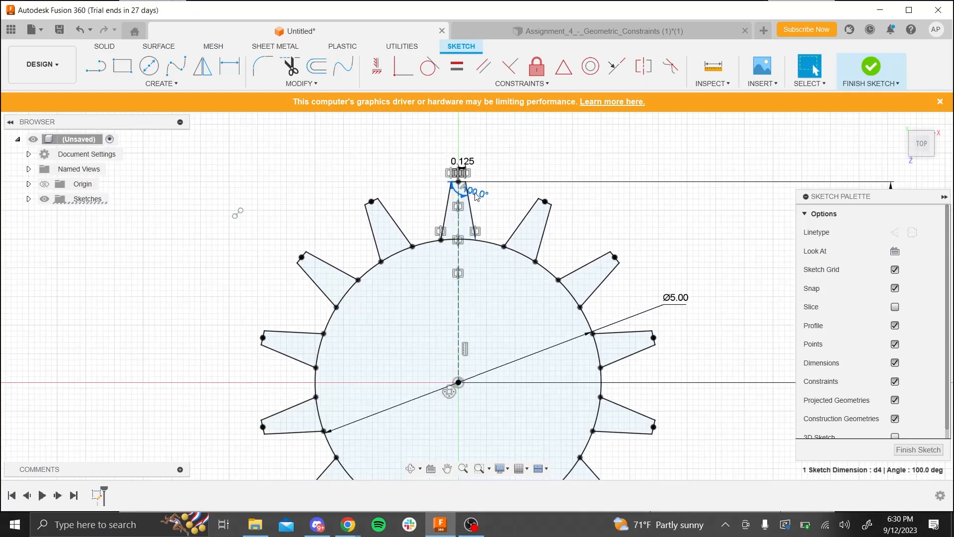
{"action": "double_click", "coordinate": [473, 193]}
{"action": "type", "text": "120"}
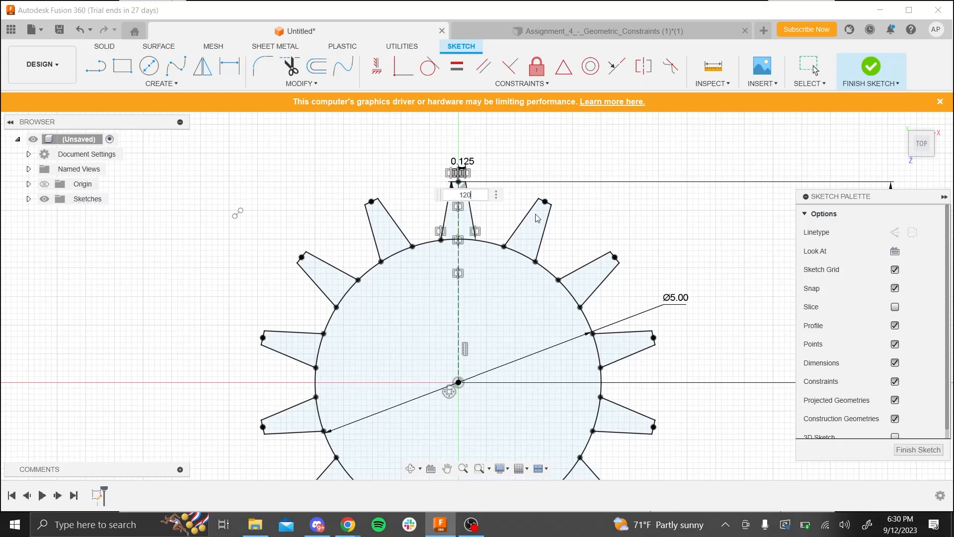
{"action": "key", "text": "Return"}
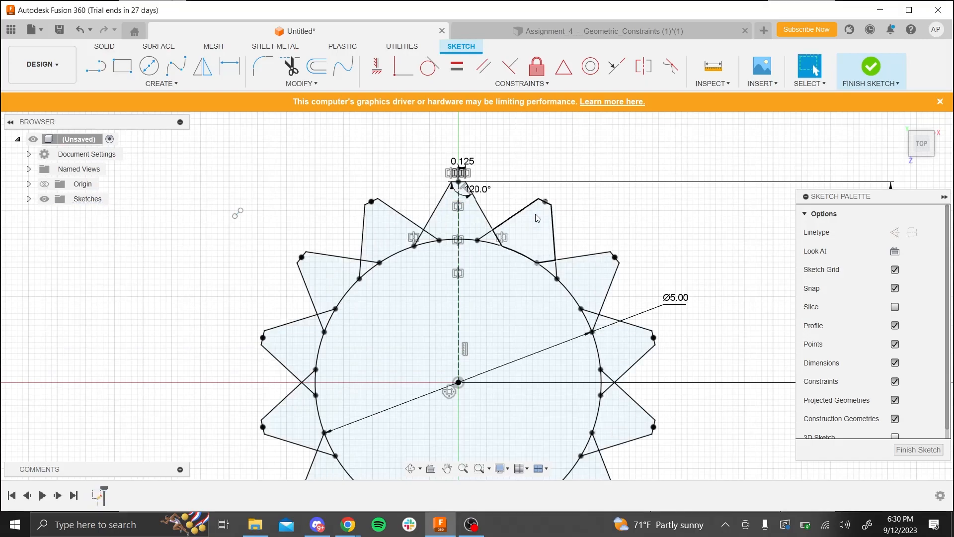
- Set the angle between the original tooth's short top line and its slanted side to 110 degrees
{"action": "left_click", "coordinate": [480, 193]}
{"action": "double_click", "coordinate": [480, 193]}
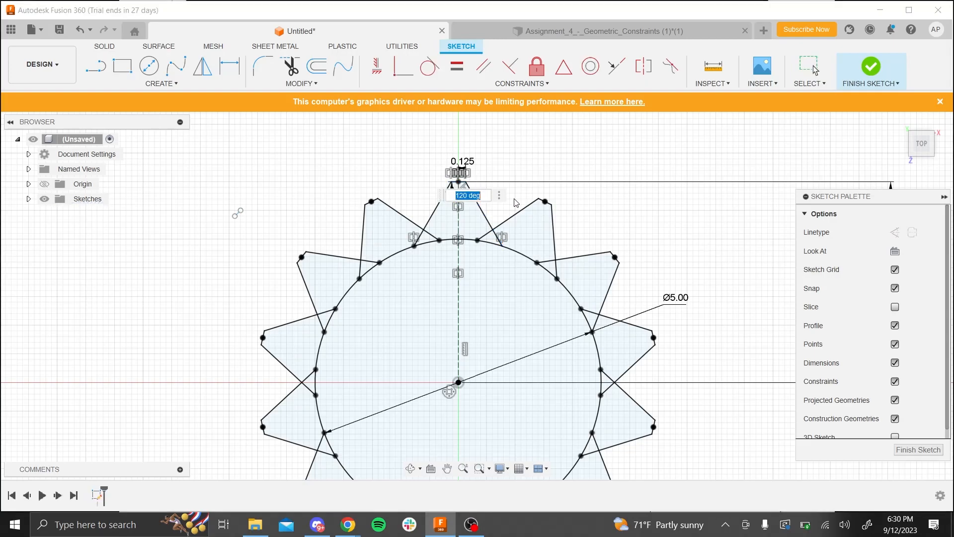
{"action": "type", "text": "110"}
{"action": "key", "text": "Return"}
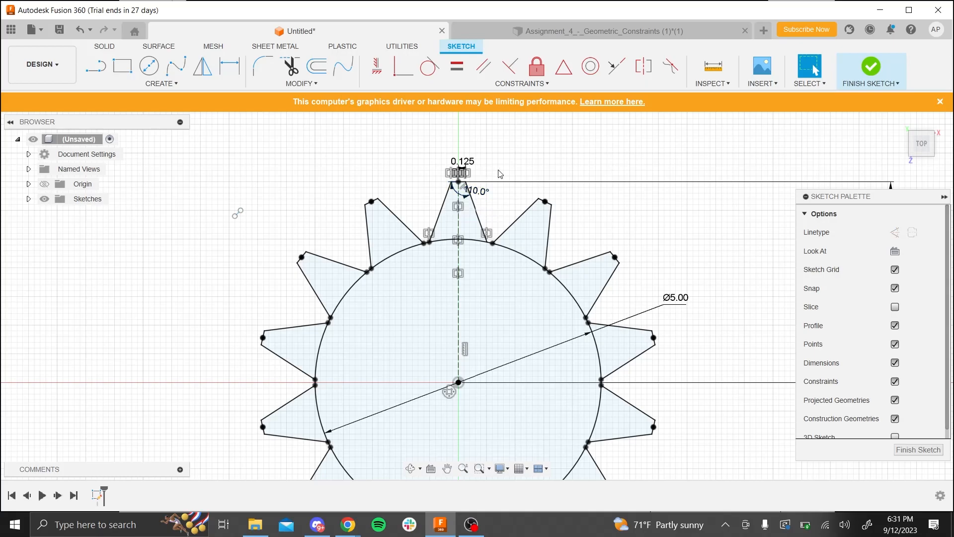
- Finish the sketch and select the circle and all 14 teeth as profiles for Extrude
{"action": "left_click", "coordinate": [869, 72]}
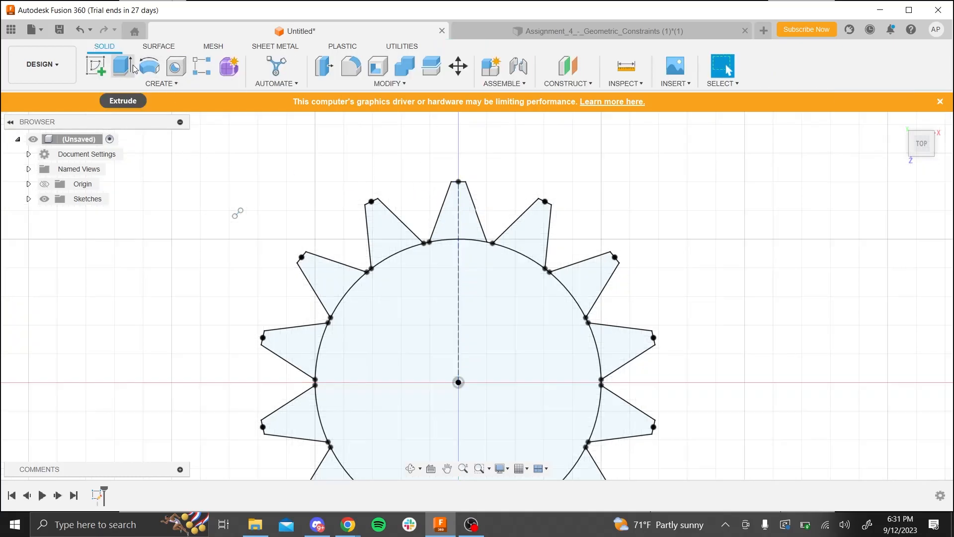
{"action": "left_click", "coordinate": [124, 68]}
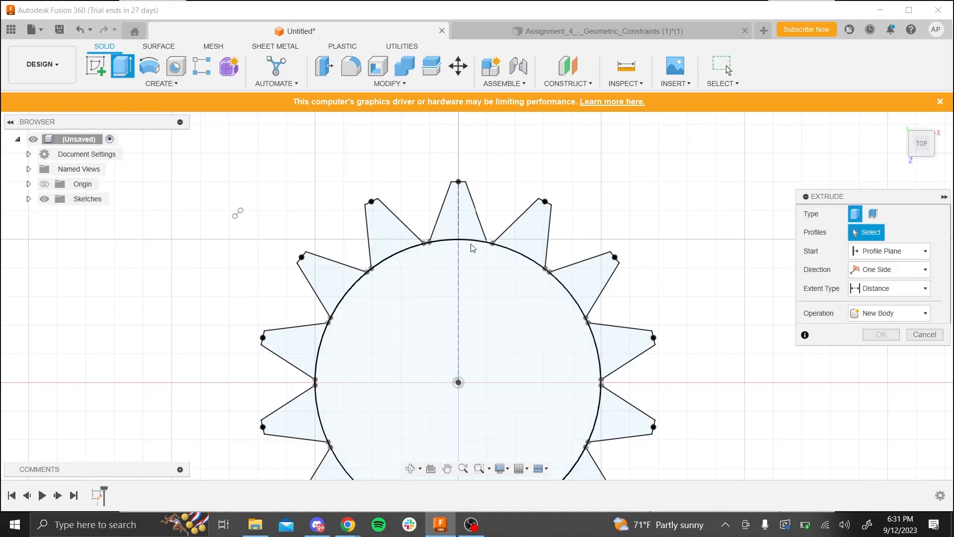
{"action": "left_click", "coordinate": [449, 273]}
{"action": "left_click", "coordinate": [458, 222]}
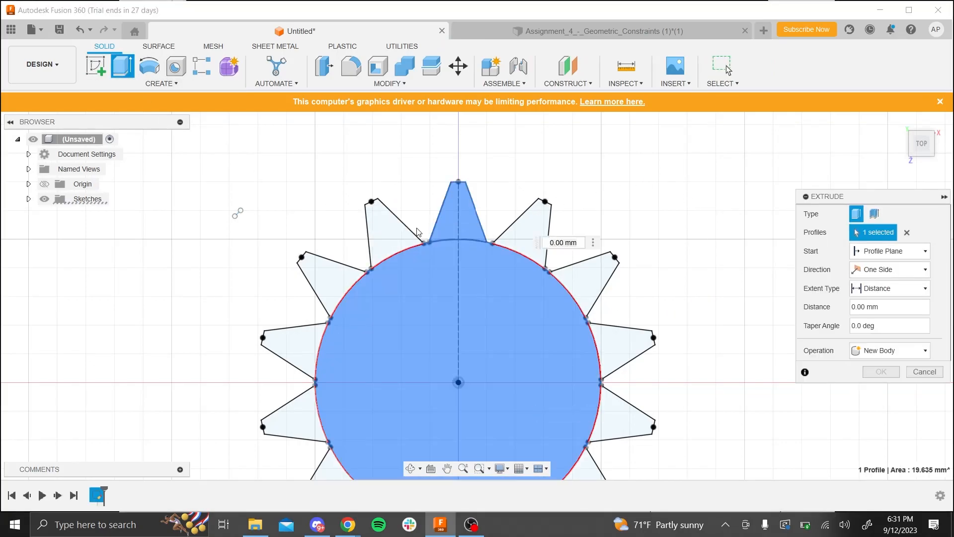
{"action": "left_click", "coordinate": [395, 234]}
{"action": "left_click", "coordinate": [323, 298]}
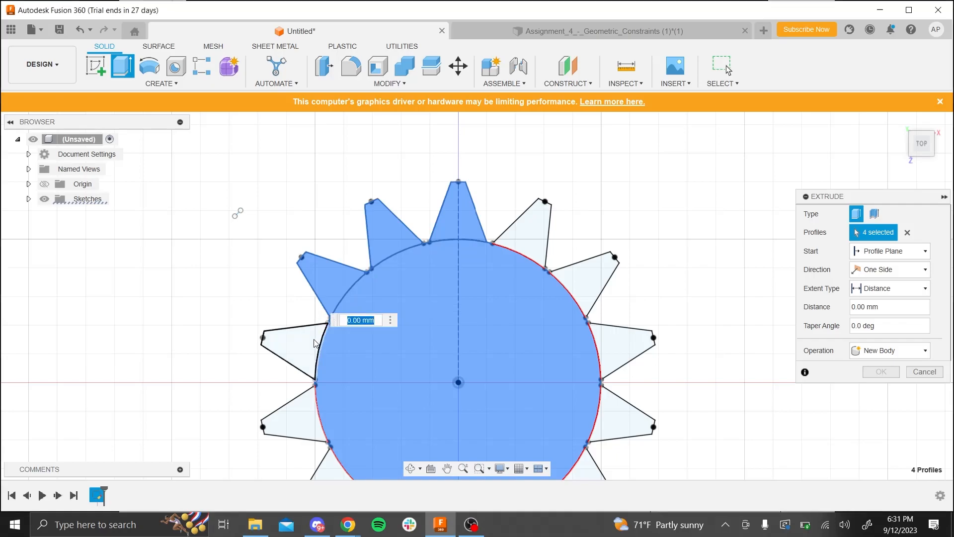
{"action": "left_click", "coordinate": [295, 343]}
{"action": "left_click", "coordinate": [588, 284]}
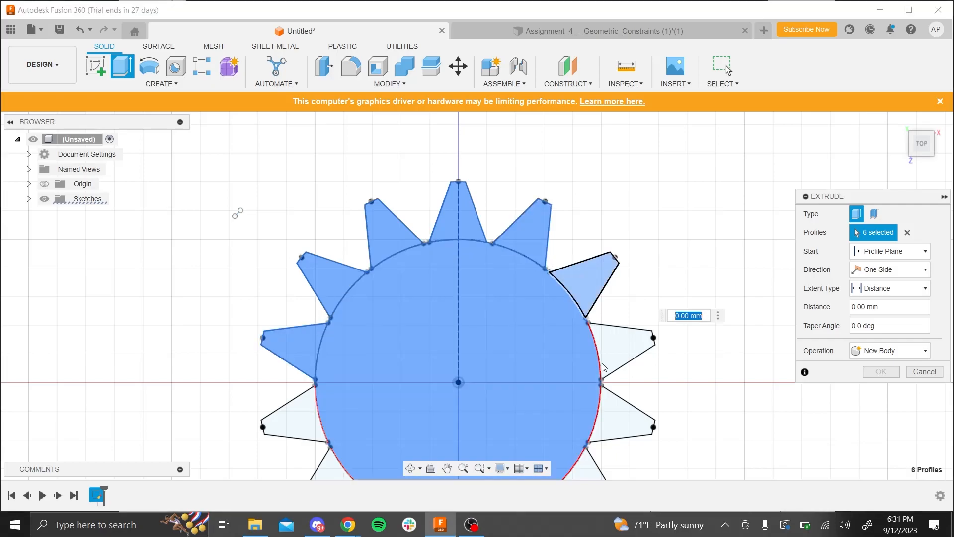
{"action": "left_click", "coordinate": [623, 351]}
{"action": "left_click", "coordinate": [624, 412]}
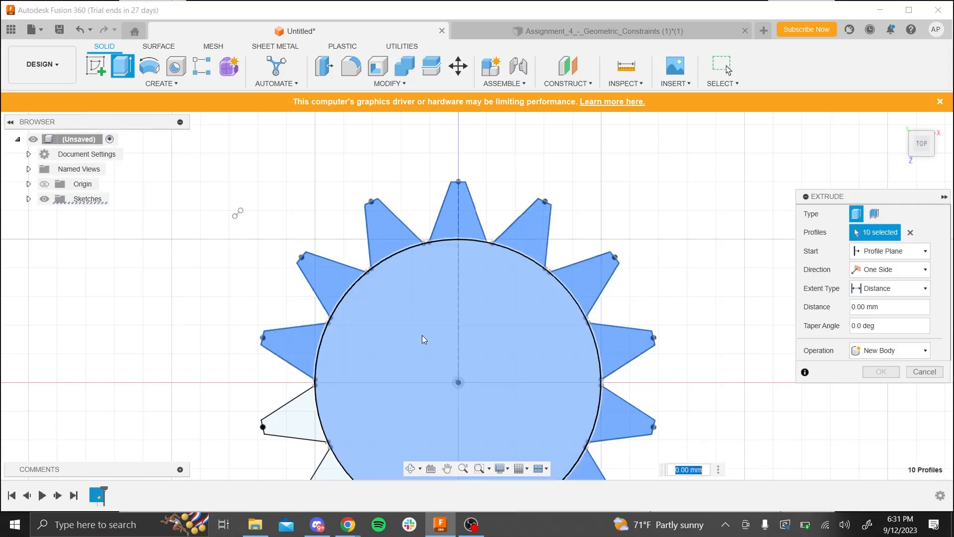
{"action": "scroll", "coordinate": [420, 335], "scroll_direction": "down", "scroll_amount": 3}
{"action": "left_click", "coordinate": [348, 384]}
{"action": "left_click", "coordinate": [367, 427]}
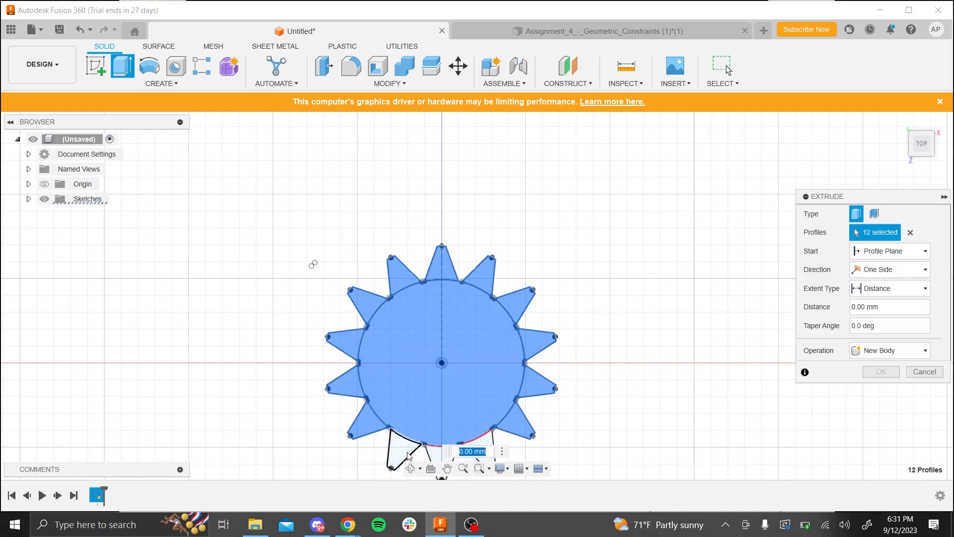
{"action": "left_click", "coordinate": [402, 448]}
{"action": "left_click", "coordinate": [441, 452]}
{"action": "left_click", "coordinate": [477, 446]}
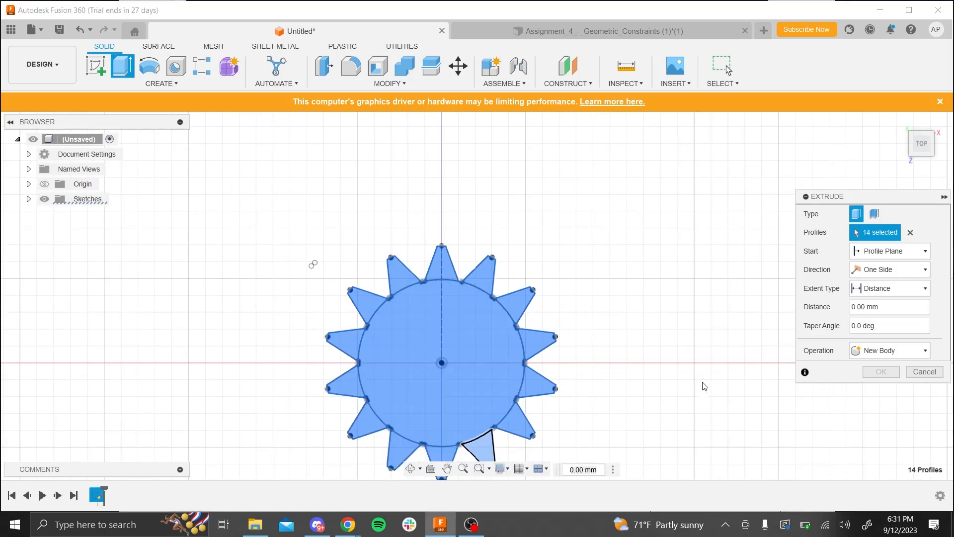
- Extrude the selected gear profiles 10 mm to one side as a new body
{"action": "left_click", "coordinate": [865, 306]}
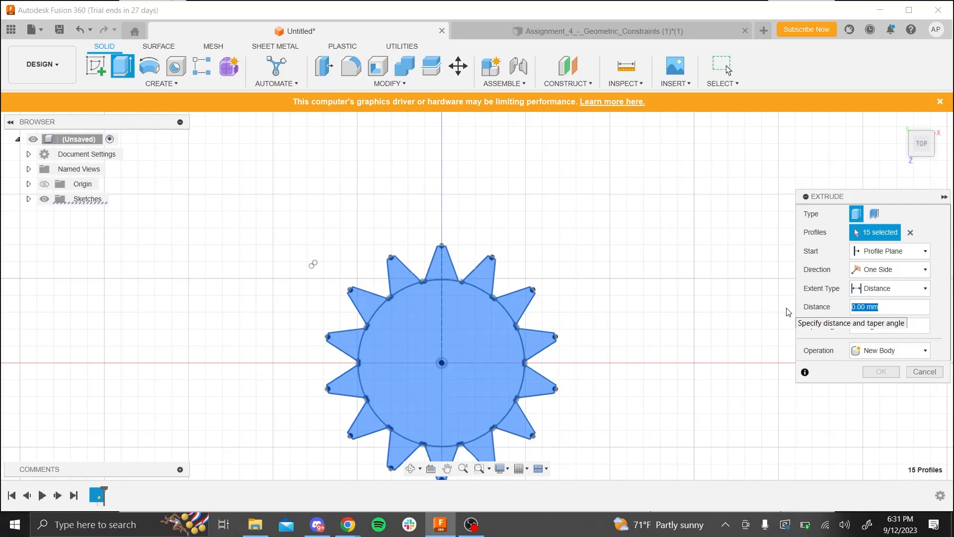
{"action": "type", "text": "5"}
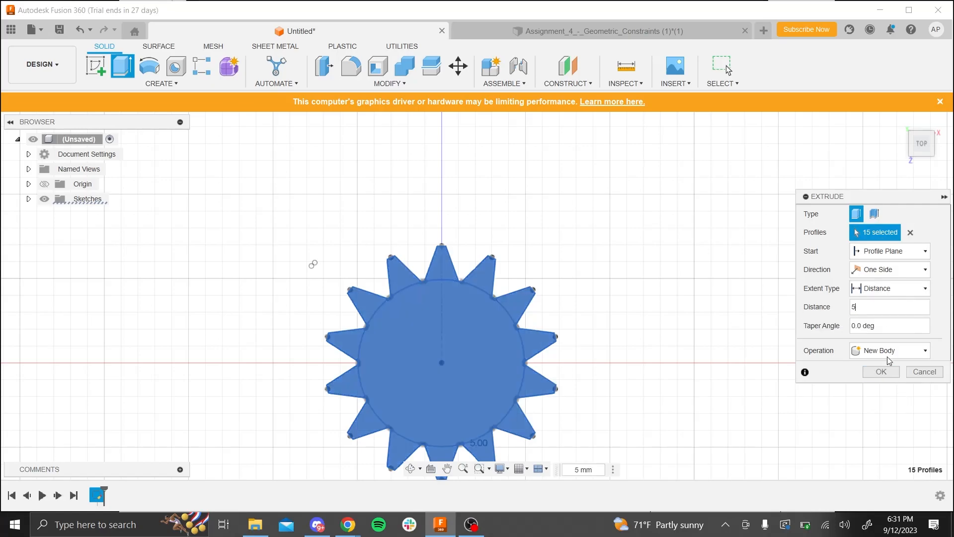
{"action": "key", "text": "BackSpace"}
{"action": "type", "text": "10"}
{"action": "left_click", "coordinate": [876, 371]}
{"action": "scroll", "coordinate": [324, 313], "scroll_direction": "down", "scroll_amount": 2}
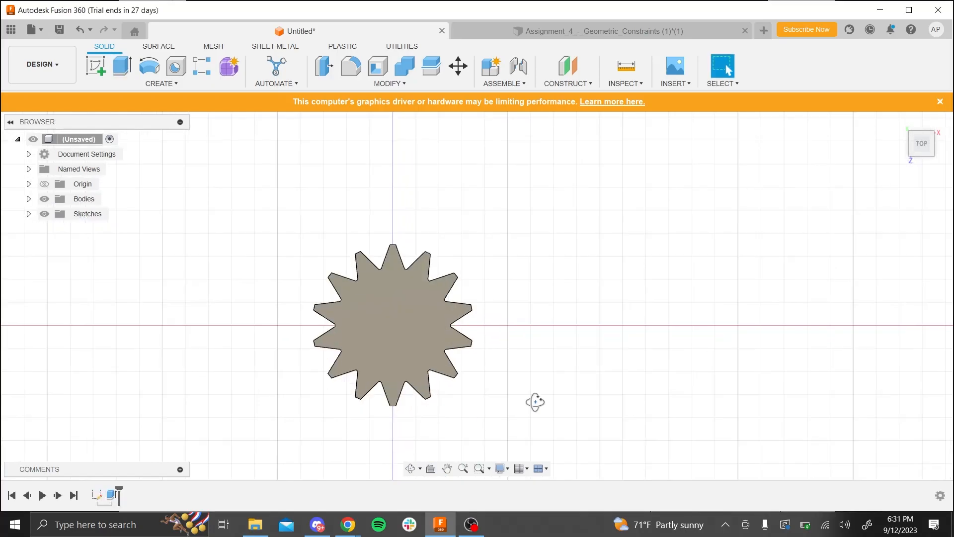
{"action": "middle_click_drag", "start_coordinate": [535, 402], "coordinate": [453, 368], "text": "shift"}
{"action": "middle_click_drag", "start_coordinate": [514, 358], "coordinate": [543, 391], "text": "shift"}
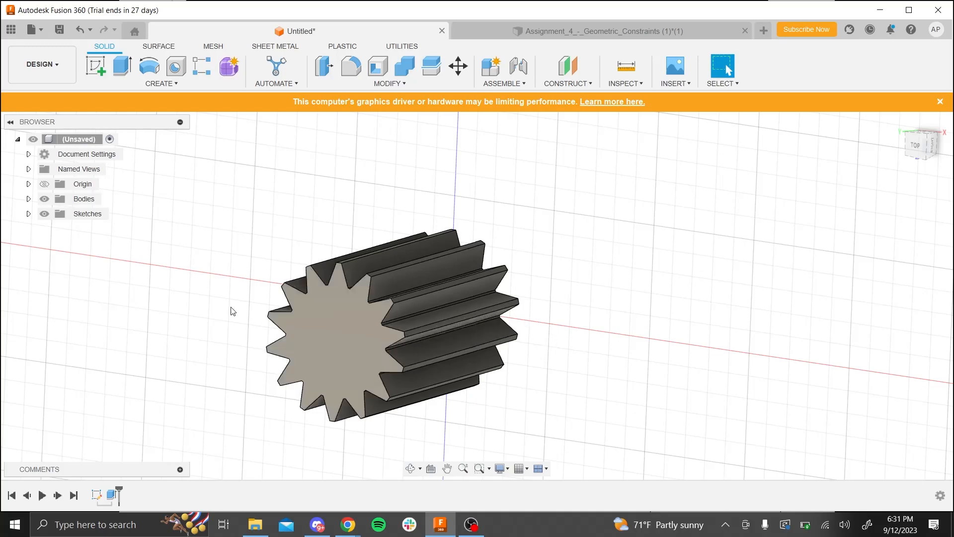
- Edit the gear's extrusion and set its distance to 3 mm
{"action": "left_click", "coordinate": [112, 494]}
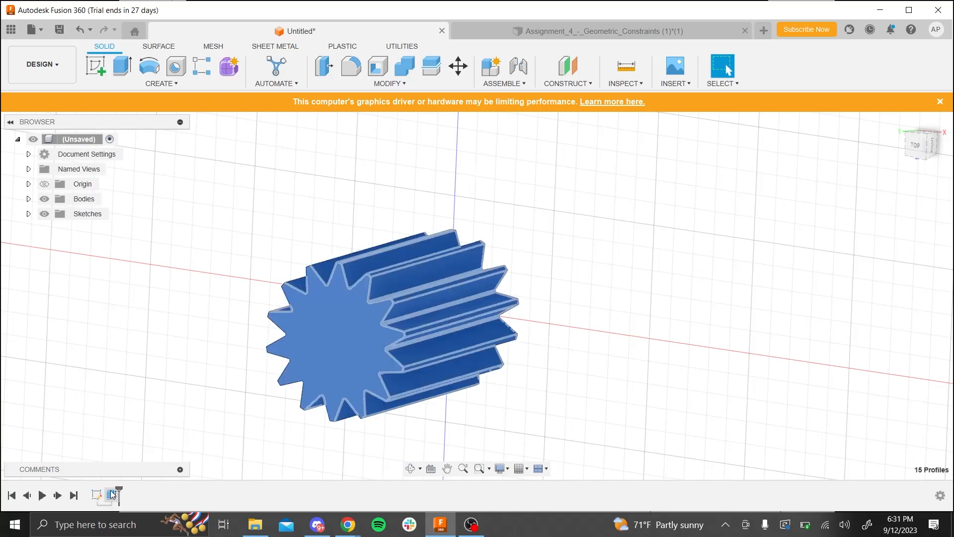
{"action": "right_click", "coordinate": [113, 494]}
{"action": "left_click", "coordinate": [140, 418]}
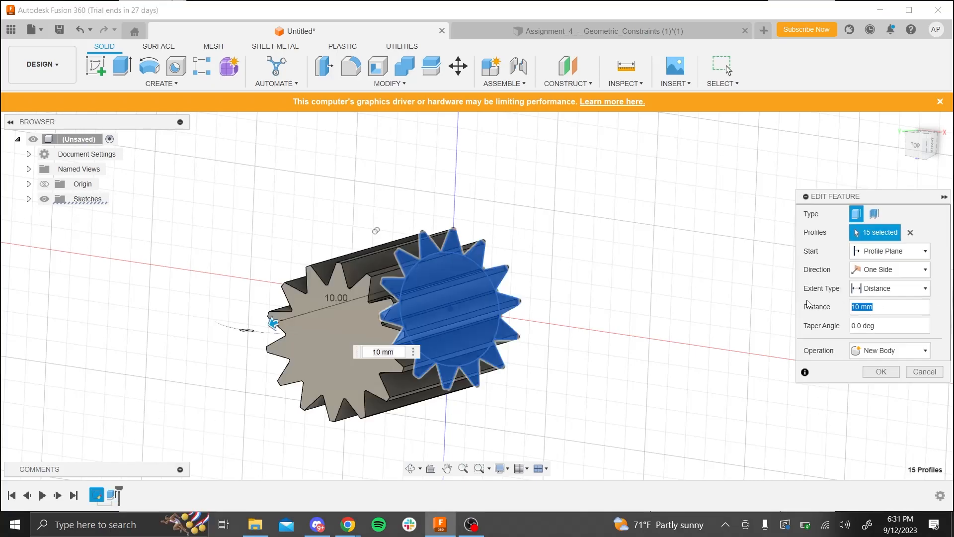
{"action": "type", "text": "3"}
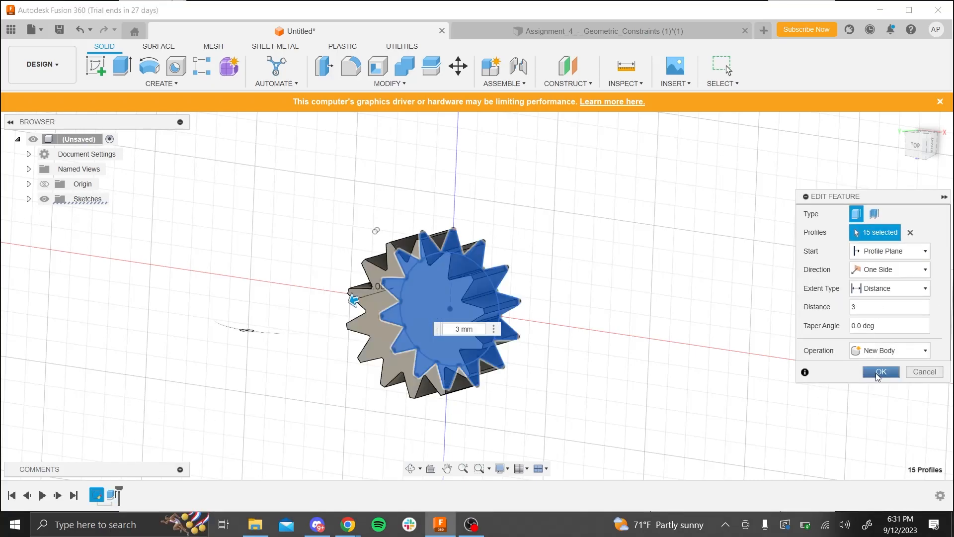
{"action": "left_click", "coordinate": [880, 372]}
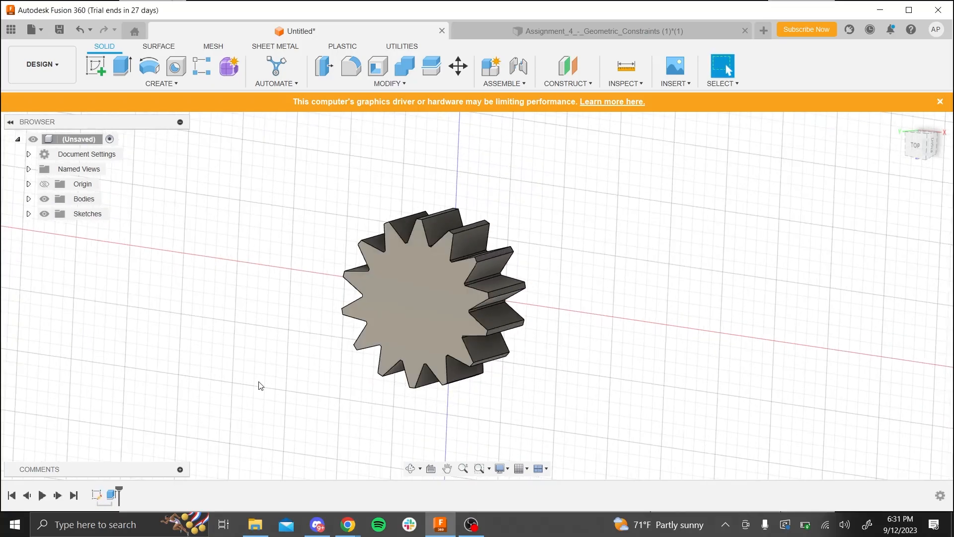
{"action": "middle_click_drag", "start_coordinate": [260, 385], "coordinate": [717, 215], "text": "shift"}
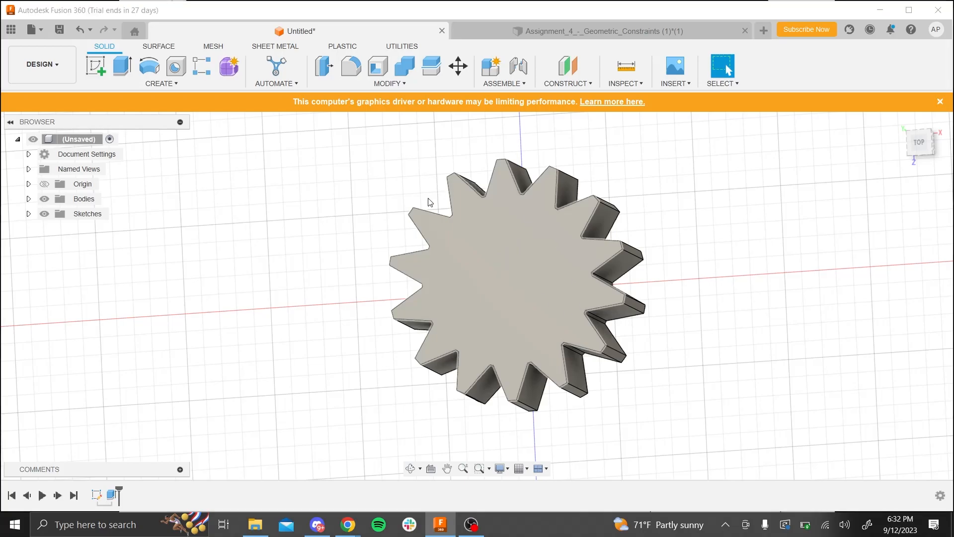
- Create a sketch on the gear's top face with a point at its center, and finish the sketch
{"action": "key", "text": "alt+Tab"}
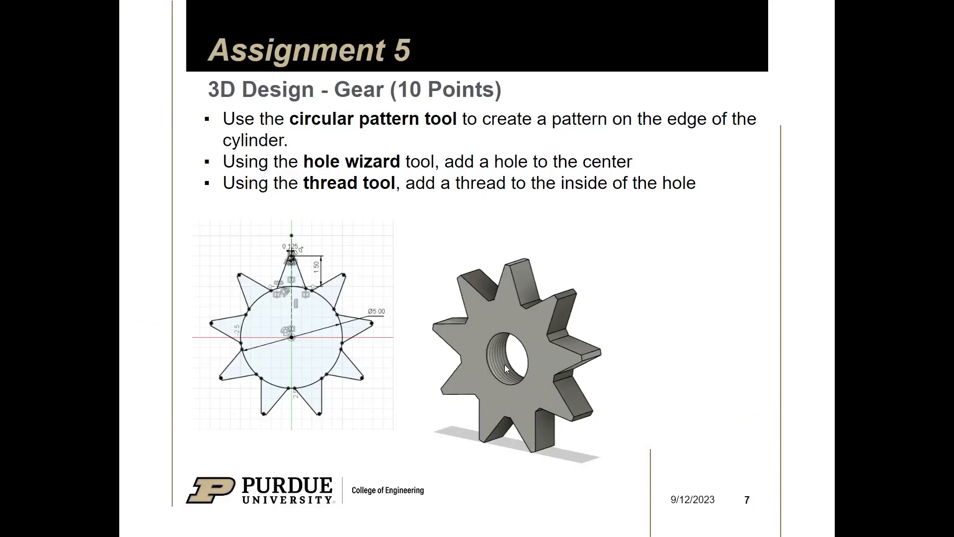
{"action": "key", "text": "alt+Tab"}
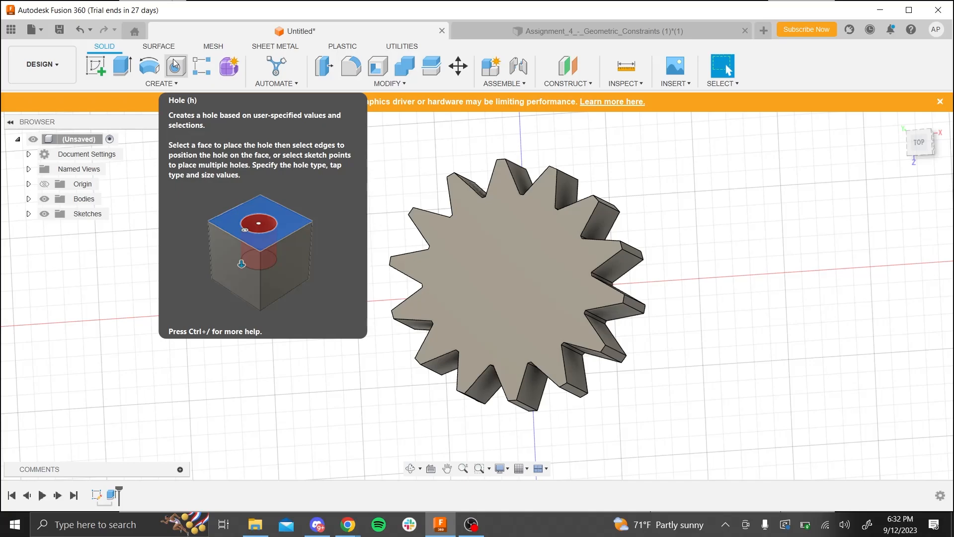
{"action": "left_click", "coordinate": [96, 65]}
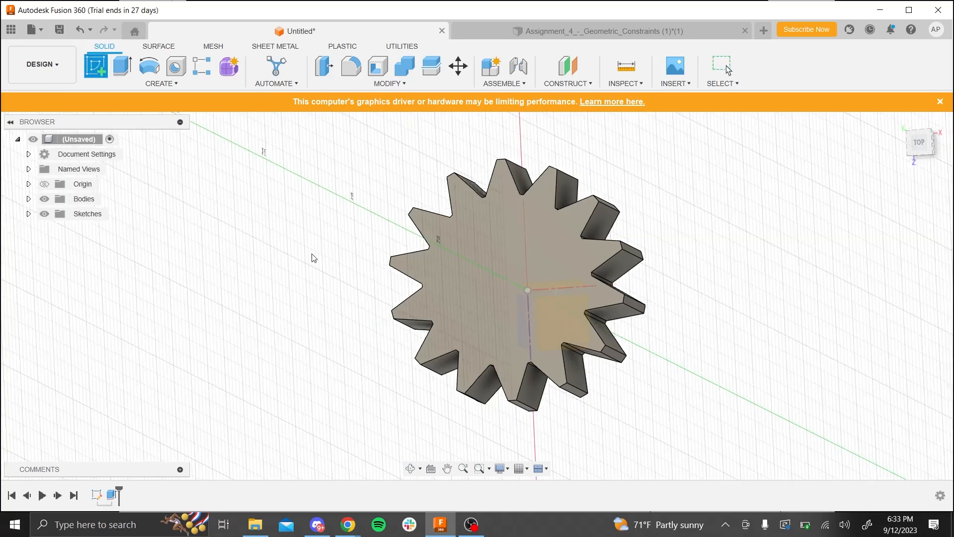
{"action": "left_click", "coordinate": [483, 291]}
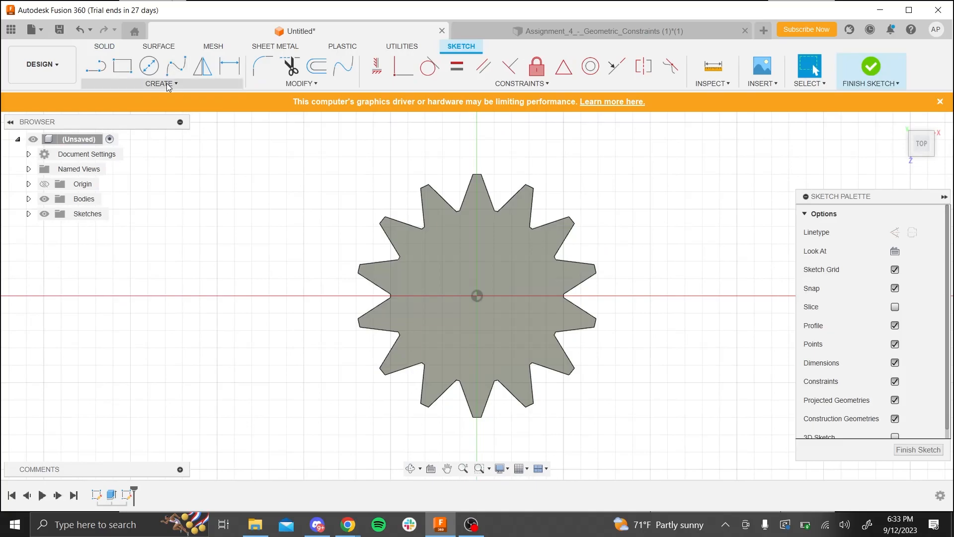
{"action": "left_click", "coordinate": [168, 85]}
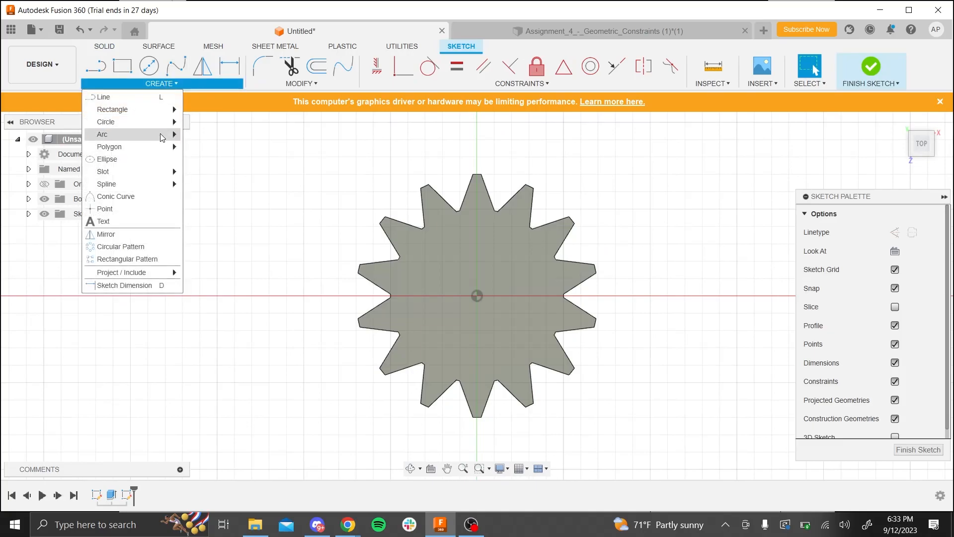
{"action": "left_click", "coordinate": [146, 208]}
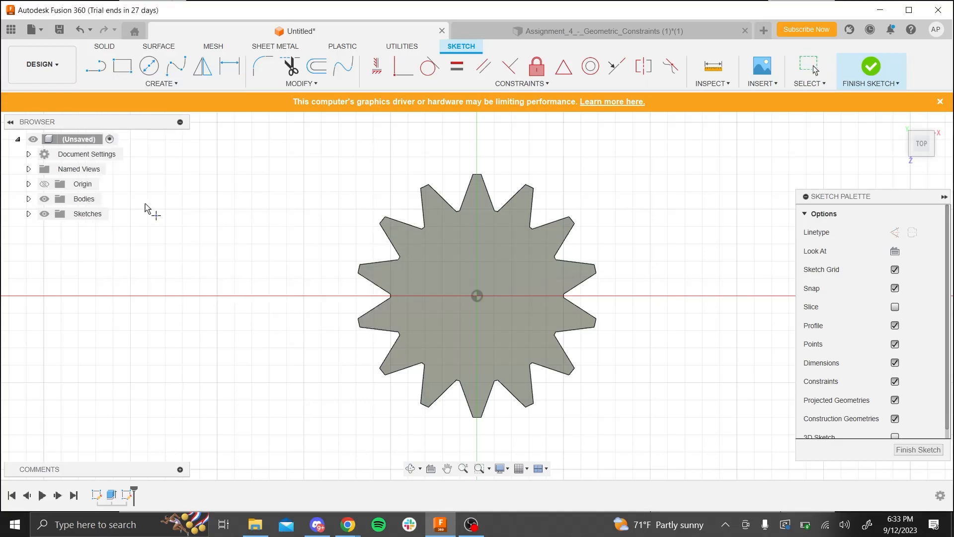
{"action": "left_click", "coordinate": [477, 297]}
{"action": "left_click", "coordinate": [870, 66]}
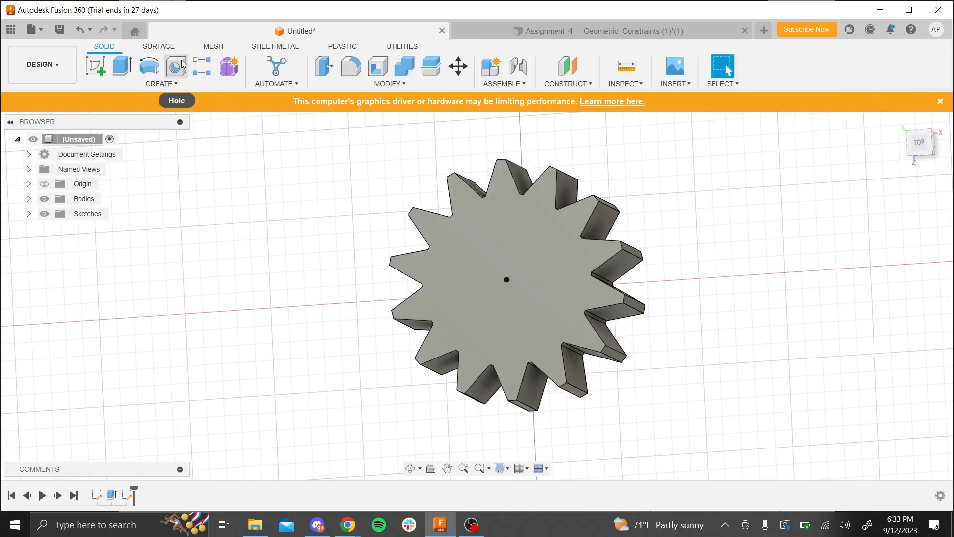
- Start a simple hole on the gear's center sketch point and set its tap type to Tapped
{"action": "left_click", "coordinate": [183, 68]}
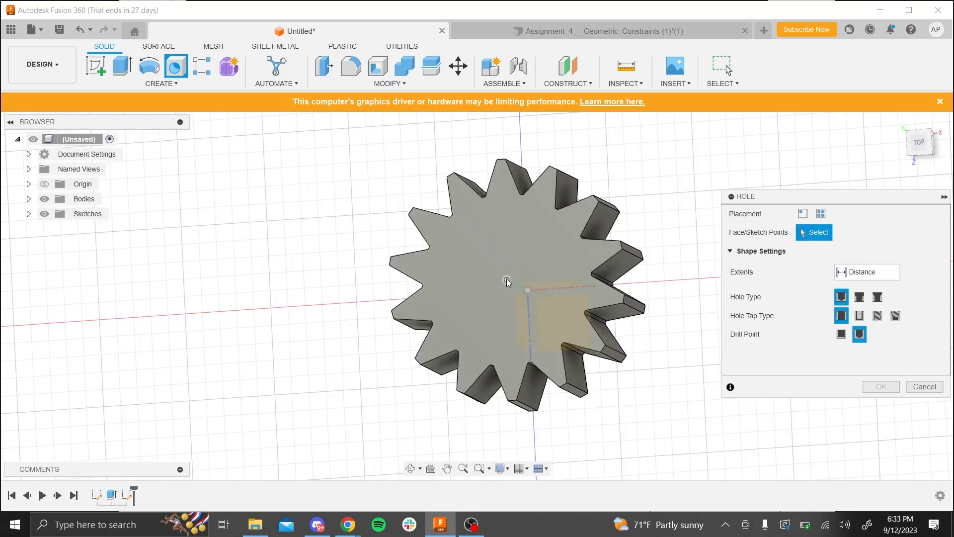
{"action": "left_click", "coordinate": [507, 280]}
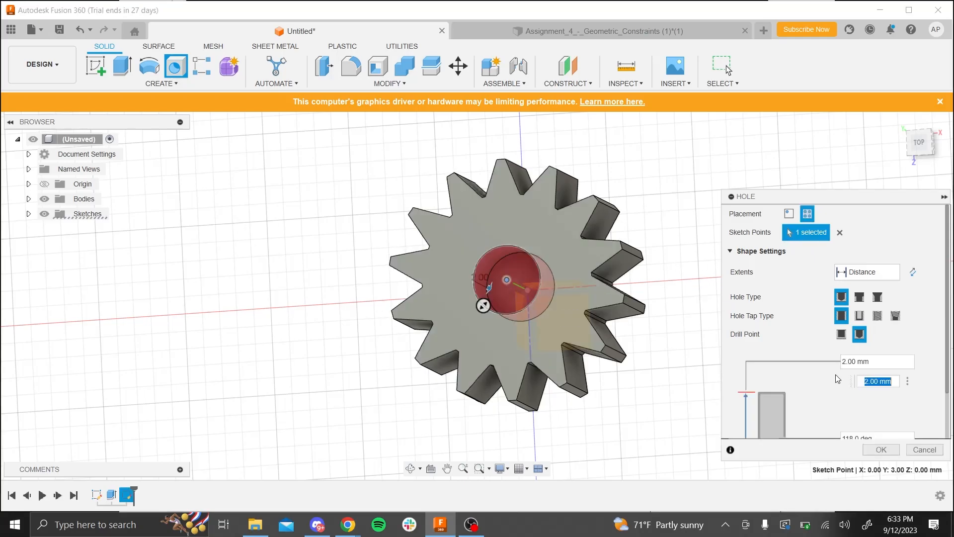
{"action": "scroll", "coordinate": [804, 329], "scroll_direction": "down", "scroll_amount": 2}
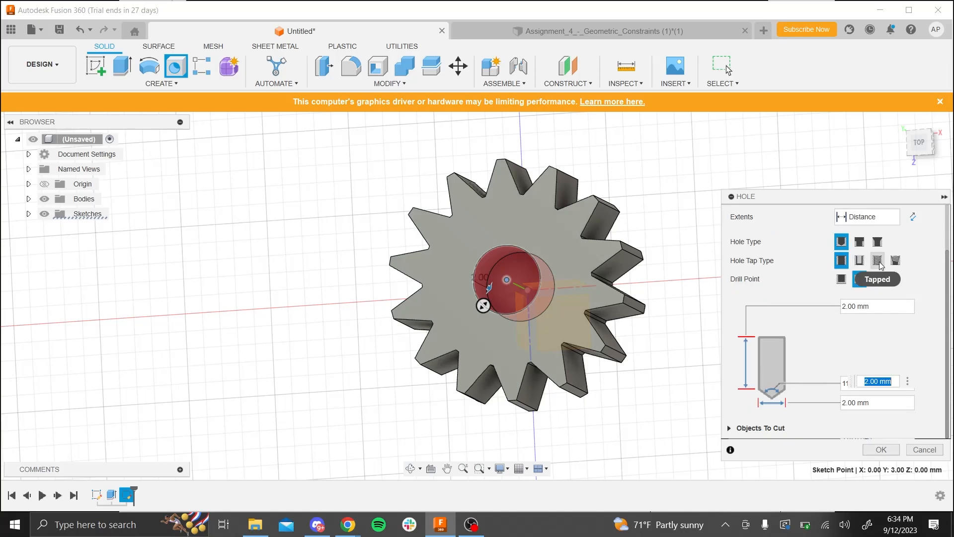
{"action": "key", "text": "alt+Tab"}
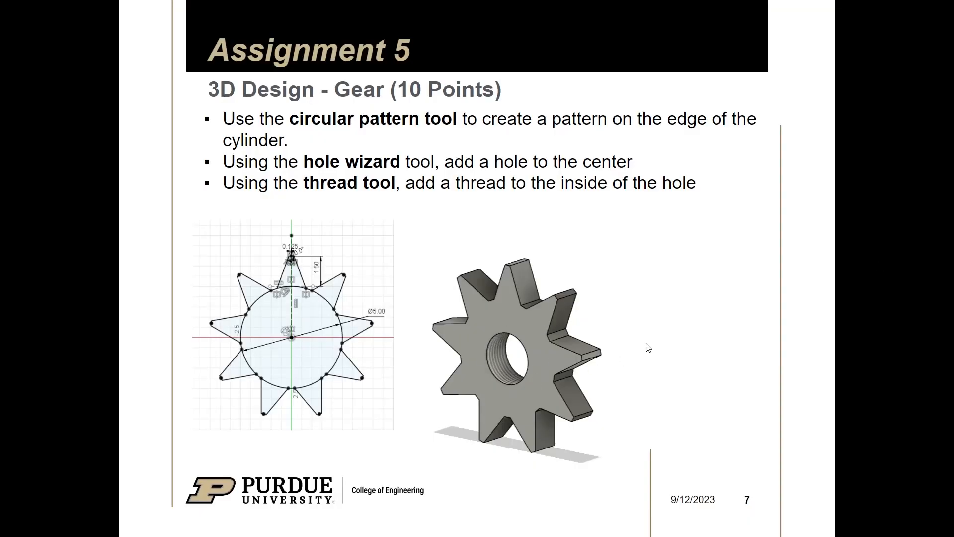
{"action": "left_click", "coordinate": [440, 524]}
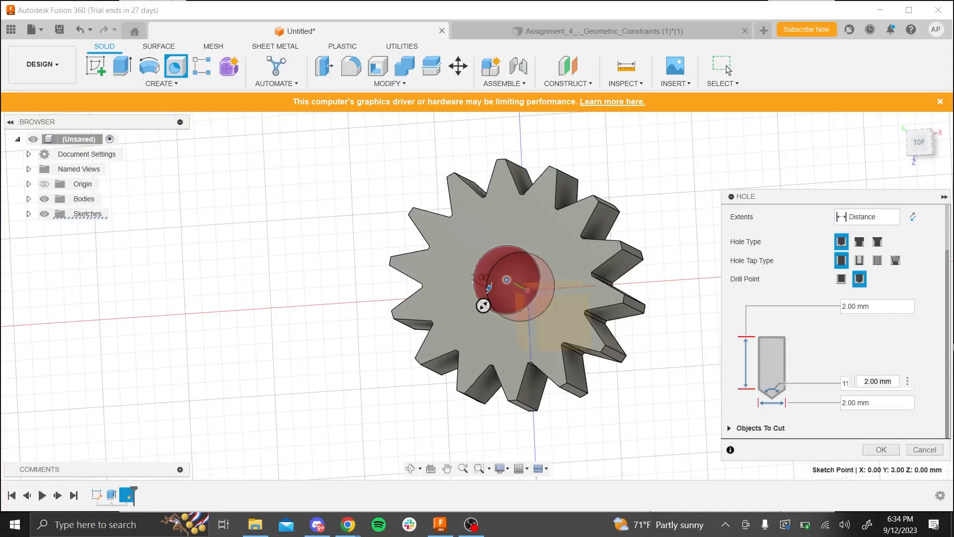
{"action": "left_click", "coordinate": [877, 262]}
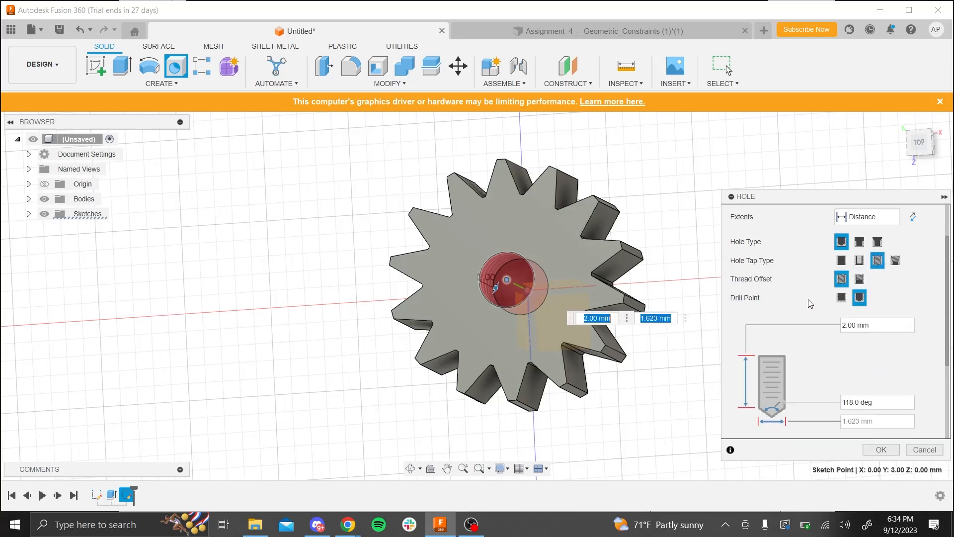
- Create the tapped hole 2 mm deep with a right-hand ISO Metric M2x0.4 thread, class 6H
{"action": "scroll", "coordinate": [848, 348], "scroll_direction": "down", "scroll_amount": 1}
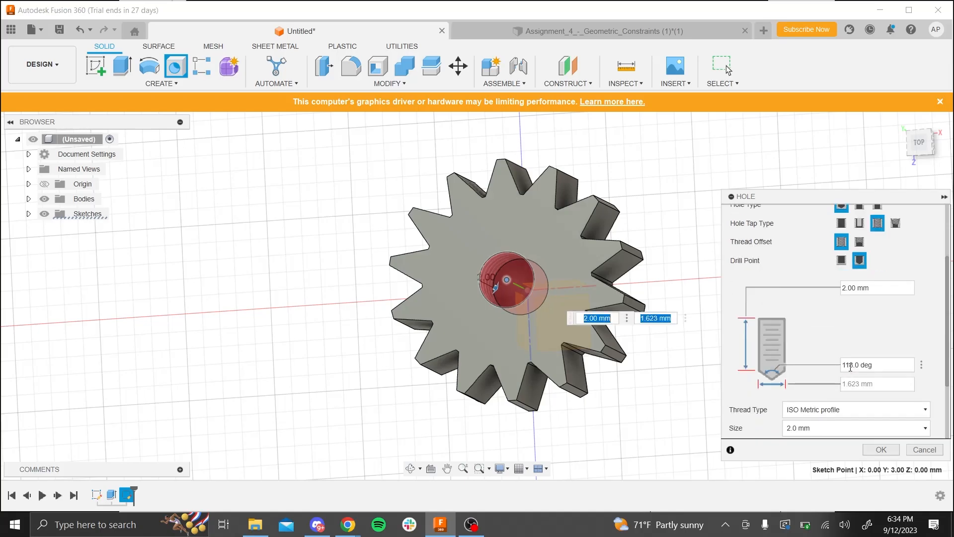
{"action": "scroll", "coordinate": [820, 338], "scroll_direction": "up", "scroll_amount": 5}
{"action": "scroll", "coordinate": [791, 324], "scroll_direction": "down", "scroll_amount": 7}
{"action": "scroll", "coordinate": [809, 335], "scroll_direction": "down", "scroll_amount": 2}
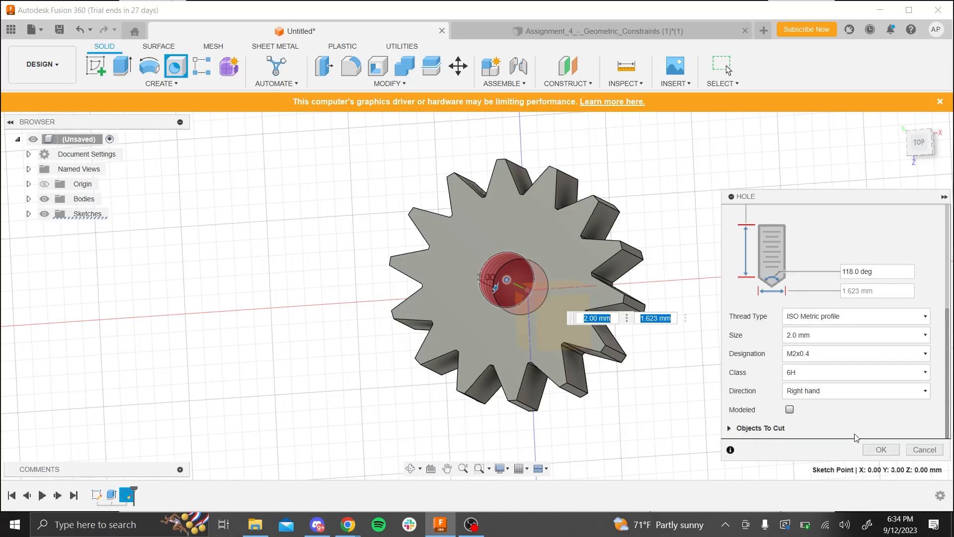
{"action": "left_click", "coordinate": [881, 450]}
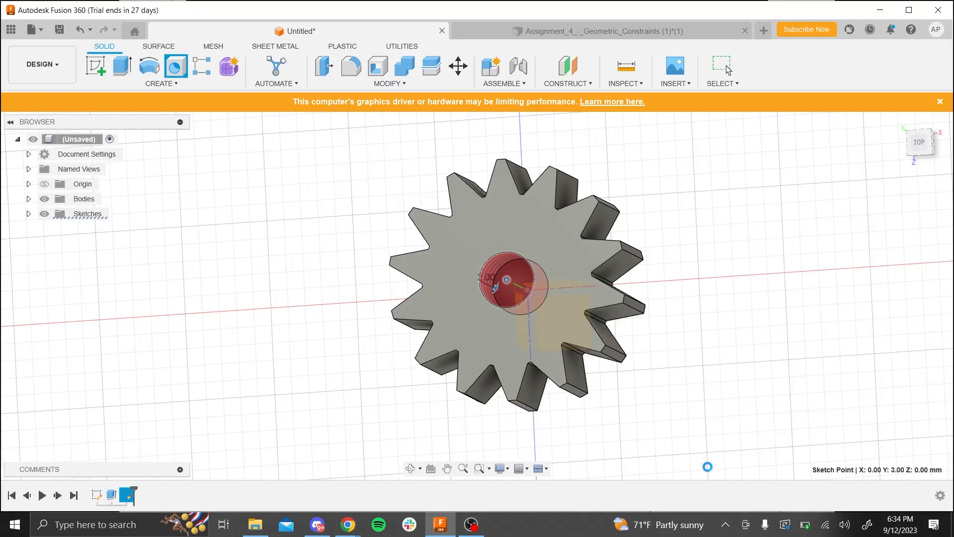
{"action": "scroll", "coordinate": [516, 285], "scroll_direction": "down", "scroll_amount": 2}
{"action": "scroll", "coordinate": [516, 285], "scroll_direction": "up", "scroll_amount": 5}
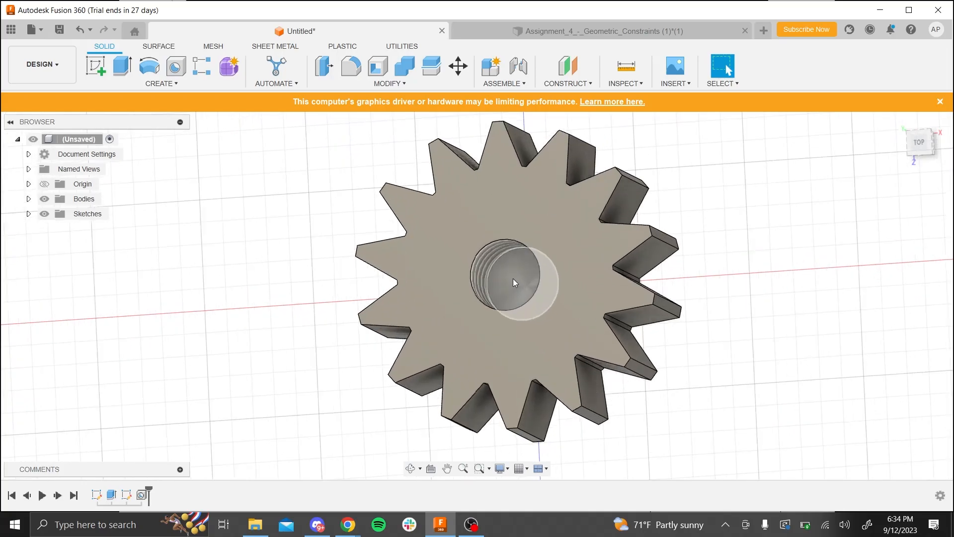
{"action": "middle_click_drag", "start_coordinate": [513, 280], "coordinate": [478, 318], "text": "shift"}
{"action": "scroll", "coordinate": [779, 378], "scroll_direction": "down", "scroll_amount": 2}
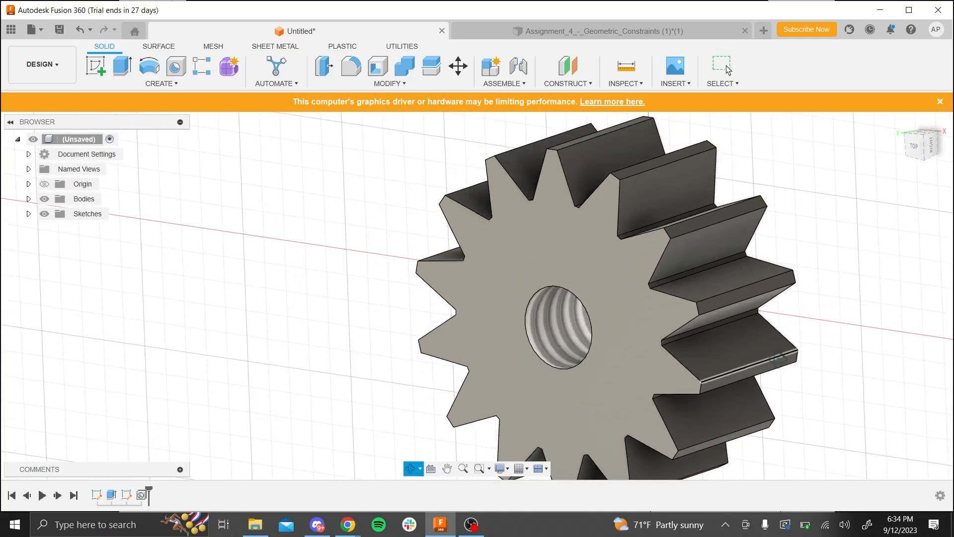
- Edit the gear's tapped center hole and change its extents to All so it cuts through the whole body
{"action": "middle_click_drag", "start_coordinate": [779, 380], "coordinate": [809, 362], "text": "shift"}
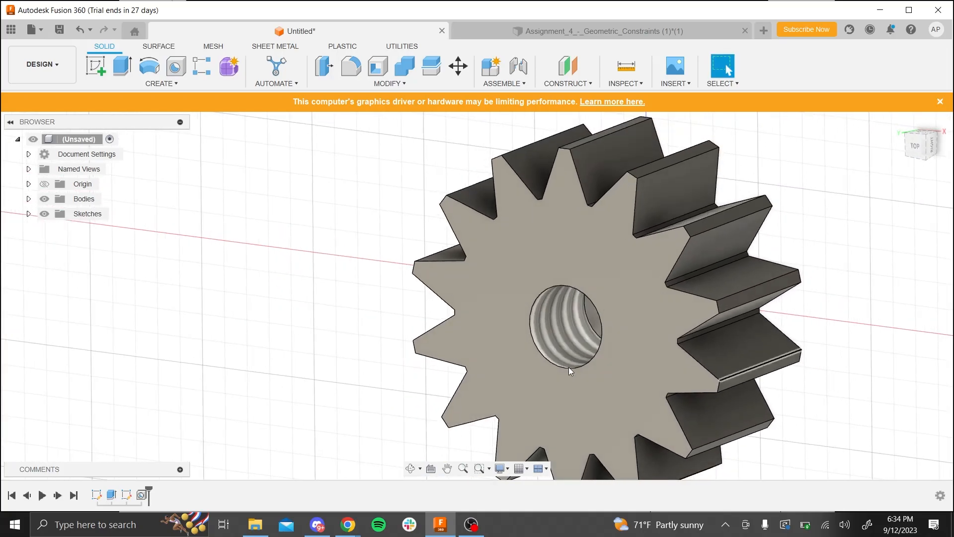
{"action": "scroll", "coordinate": [568, 367], "scroll_direction": "down", "scroll_amount": 2}
{"action": "mouse_move", "coordinate": [895, 388]}
{"action": "middle_mouse_down", "text": "shift"}
{"action": "mouse_move", "coordinate": [911, 374]}
{"action": "mouse_move", "coordinate": [939, 386]}
{"action": "mouse_move", "coordinate": [901, 385]}
{"action": "mouse_move", "coordinate": [883, 398]}
{"action": "middle_mouse_up", "text": "shift"}
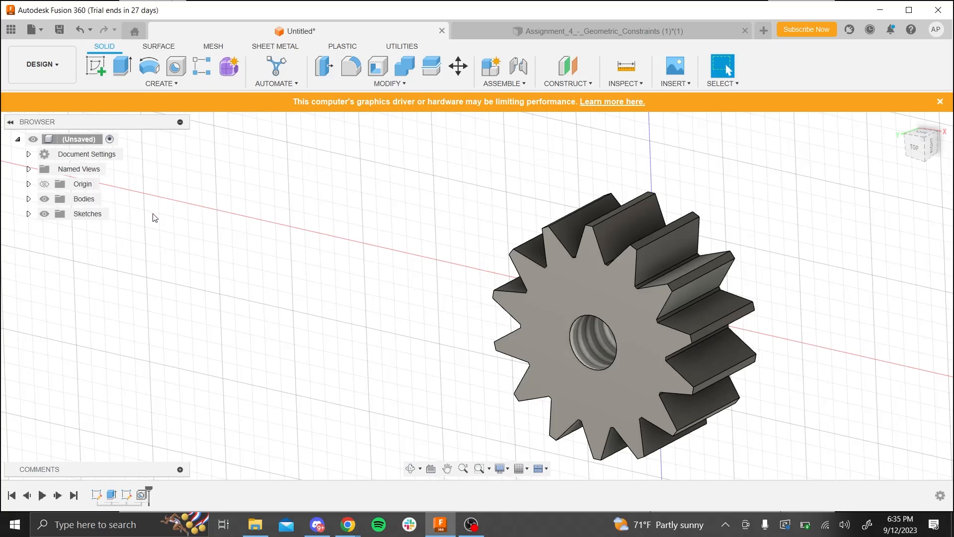
{"action": "right_click", "coordinate": [140, 494]}
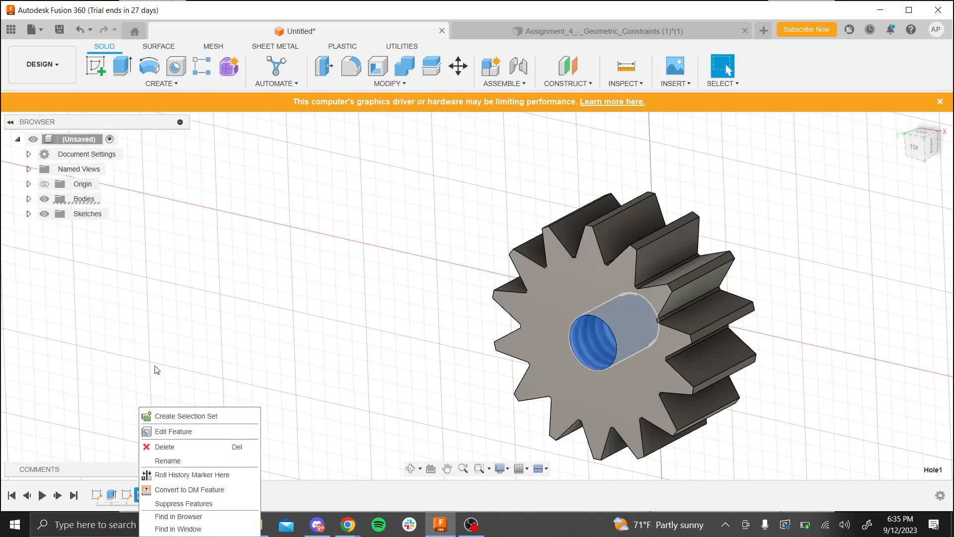
{"action": "left_click", "coordinate": [157, 432]}
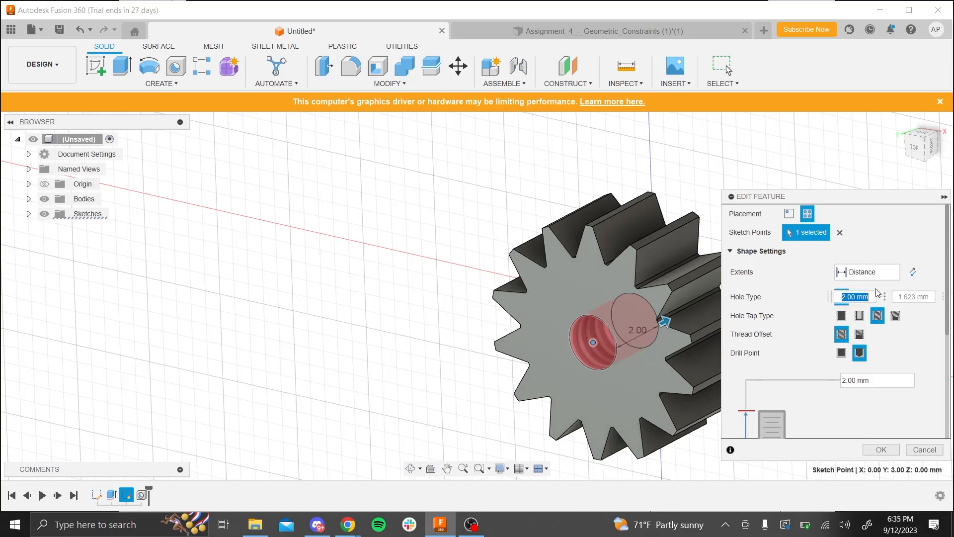
{"action": "left_click", "coordinate": [893, 276]}
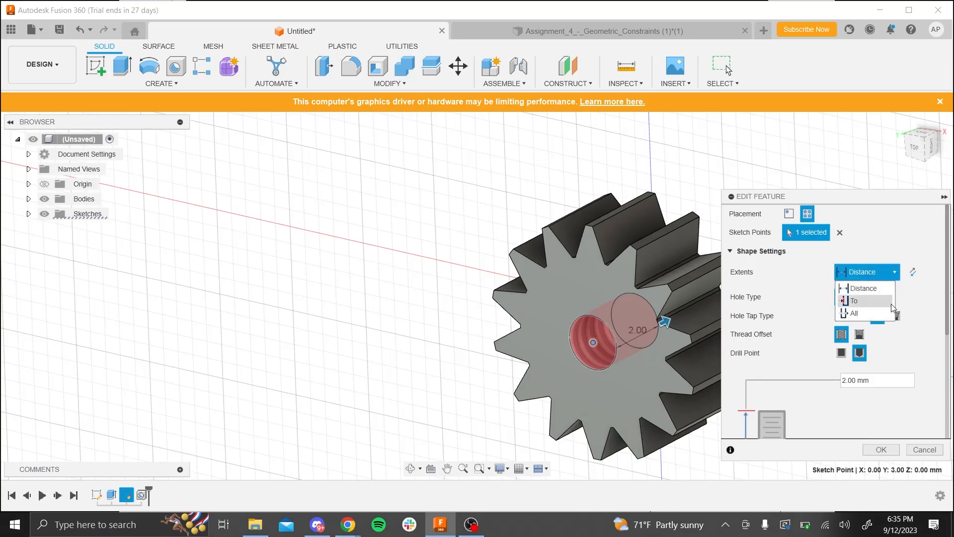
{"action": "left_click", "coordinate": [890, 314]}
{"action": "left_click", "coordinate": [882, 450]}
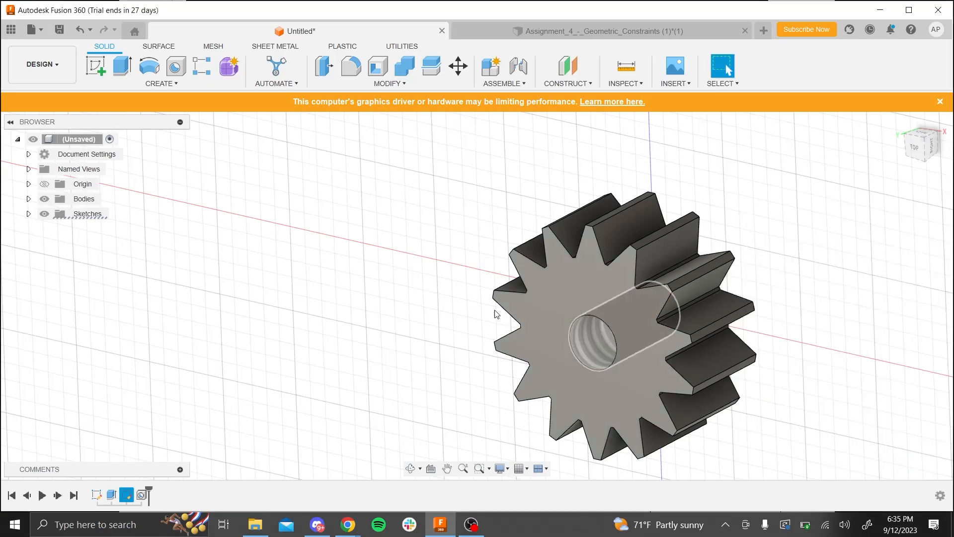
{"action": "left_click", "coordinate": [492, 318]}
{"action": "scroll", "coordinate": [476, 345], "scroll_direction": "down", "scroll_amount": 3}
{"action": "mouse_move", "coordinate": [477, 347]}
{"action": "middle_mouse_down", "text": "shift"}
{"action": "mouse_move", "coordinate": [504, 325]}
{"action": "mouse_move", "coordinate": [507, 339]}
{"action": "mouse_move", "coordinate": [453, 352]}
{"action": "mouse_move", "coordinate": [524, 348]}
{"action": "middle_mouse_up", "text": "shift"}
{"action": "scroll", "coordinate": [539, 348], "scroll_direction": "up", "scroll_amount": 5}
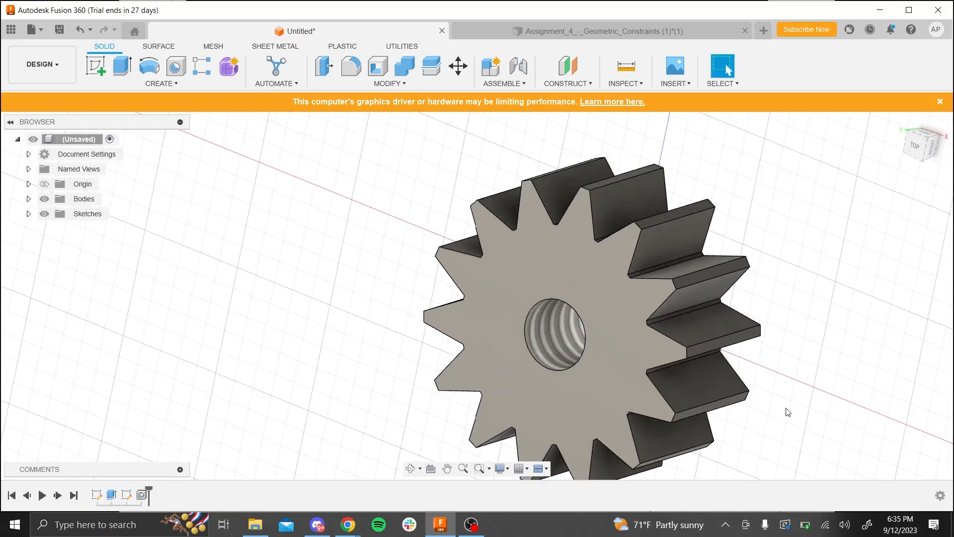
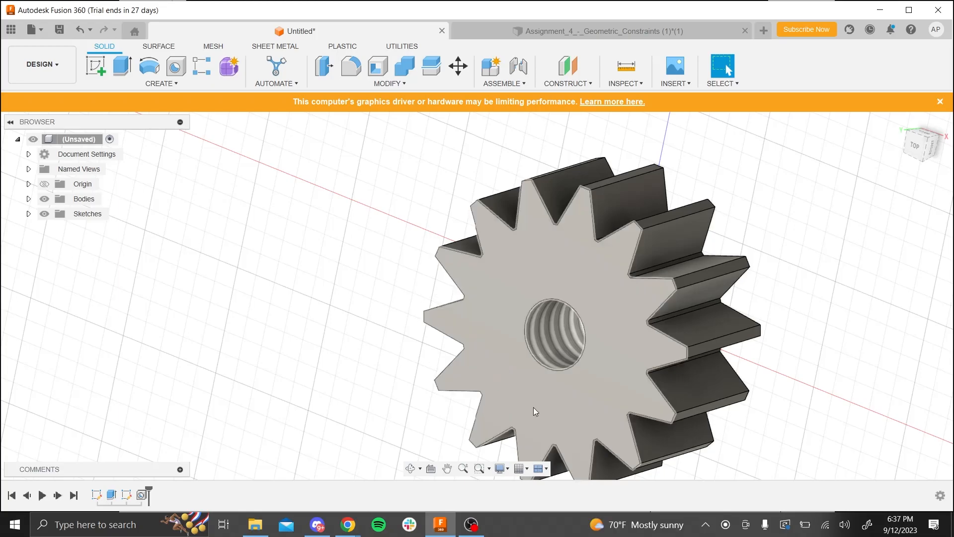
- Create a new empty design and check the Assignment 6 hair dryer slide in the presentation before returning to Fusion 360
{"action": "left_click", "coordinate": [764, 31]}
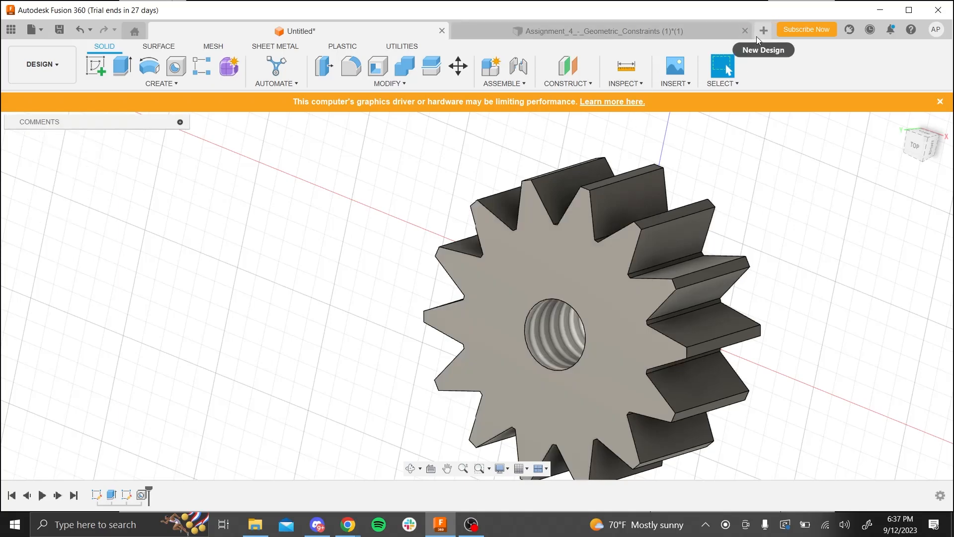
{"action": "key", "text": "alt+Tab"}
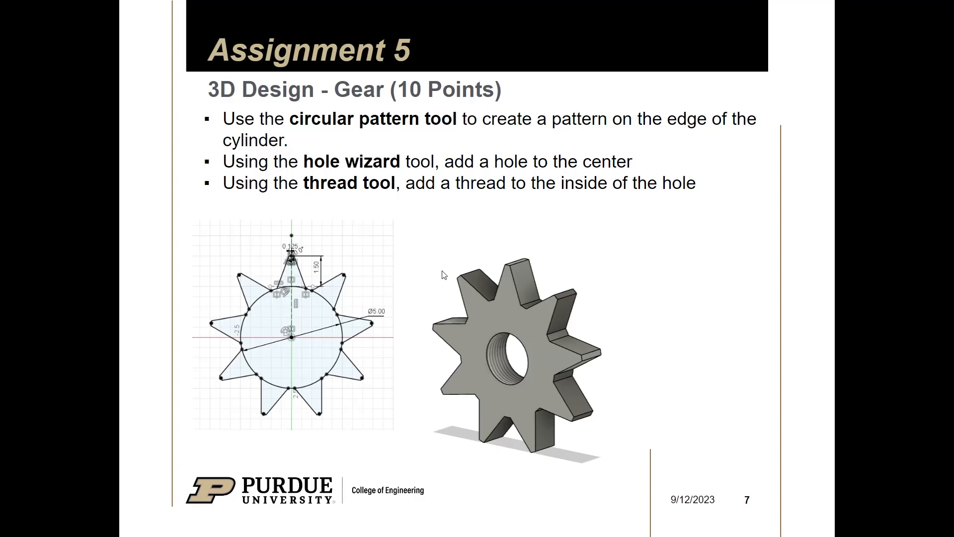
{"action": "key", "text": "Right"}
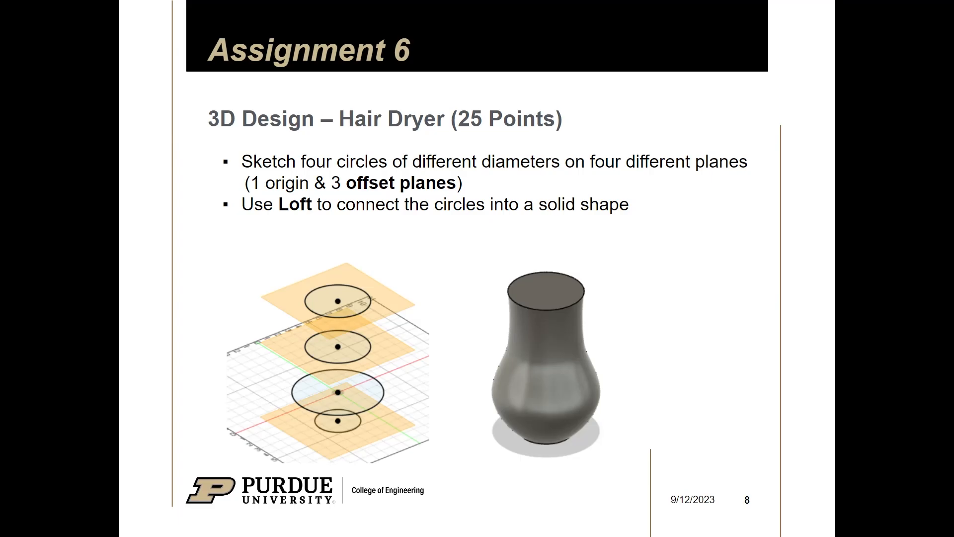
{"action": "key", "text": "alt+Tab"}
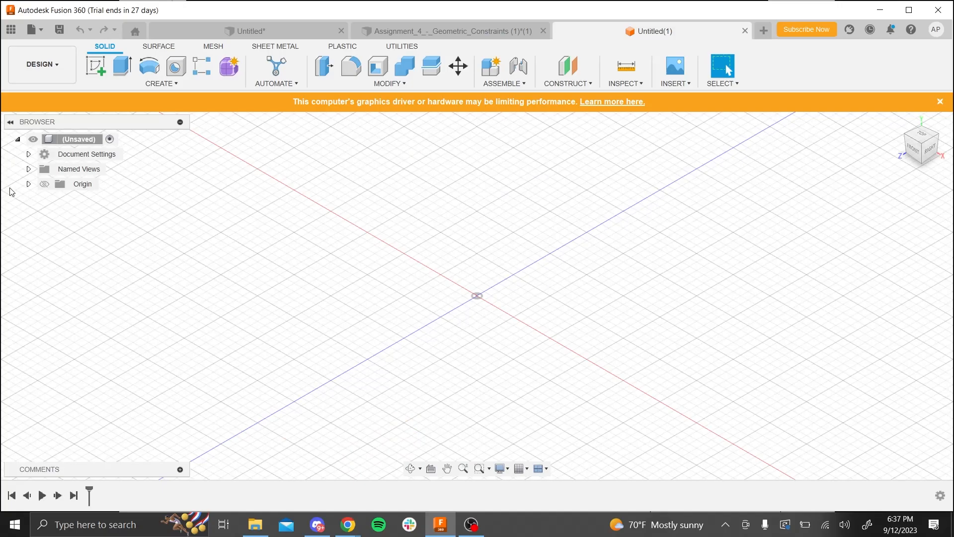
- Show the origin planes, compare them with the Assignment 6 slide, and hide the origin again
{"action": "left_click", "coordinate": [42, 189]}
{"action": "left_click", "coordinate": [43, 185]}
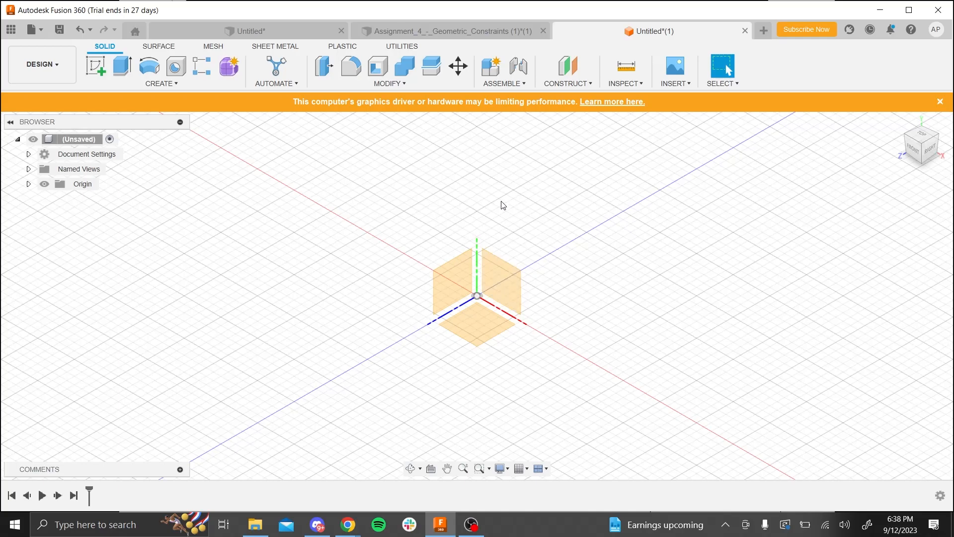
{"action": "key", "text": "alt+Tab"}
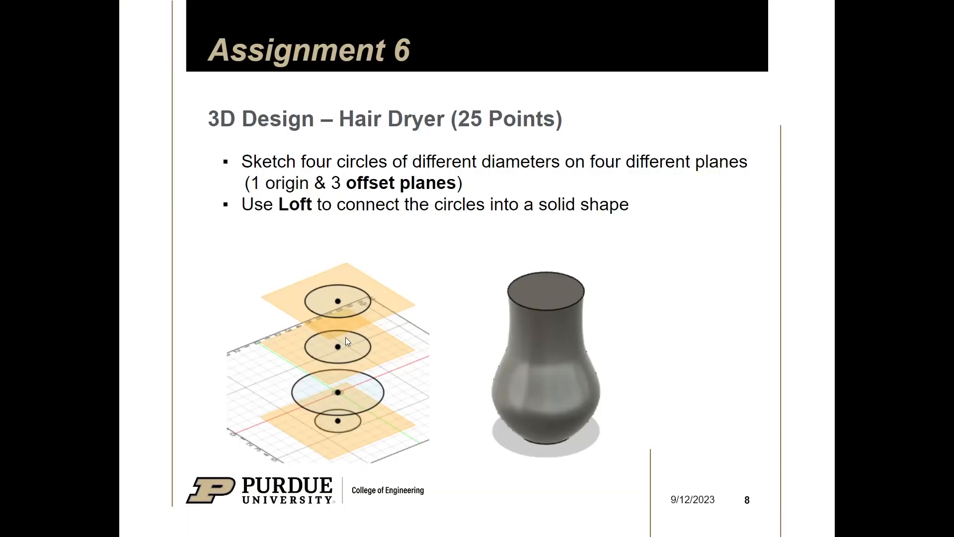
{"action": "key", "text": "alt+Tab"}
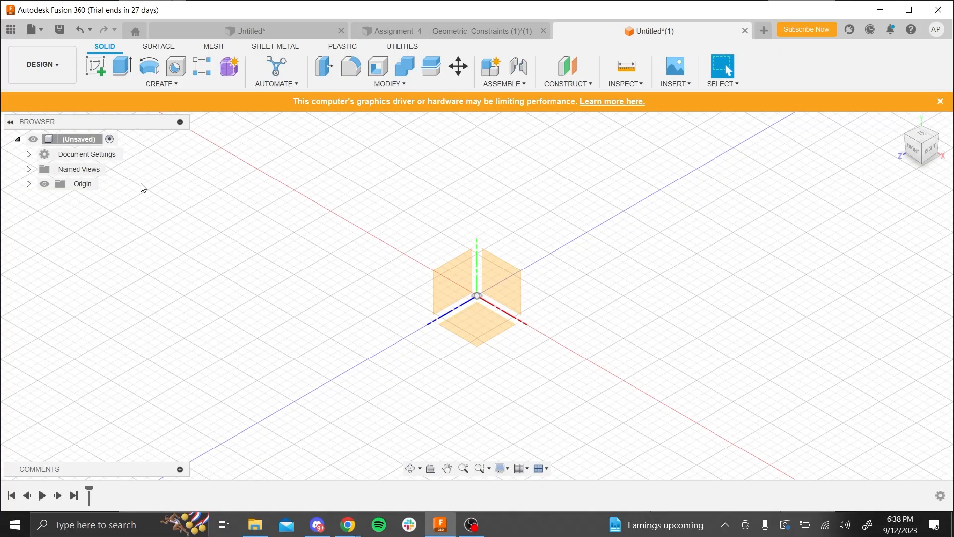
{"action": "left_click", "coordinate": [41, 185]}
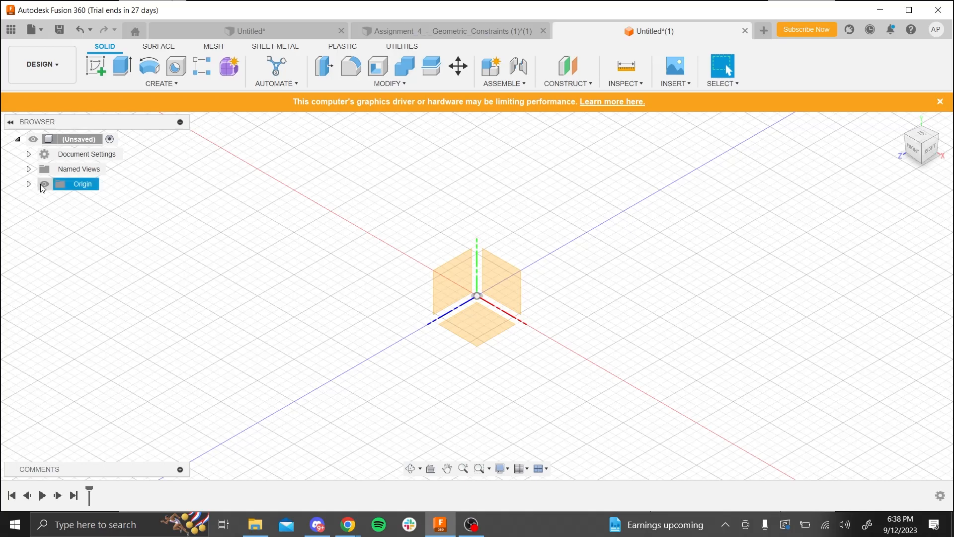
{"action": "left_click", "coordinate": [44, 184]}
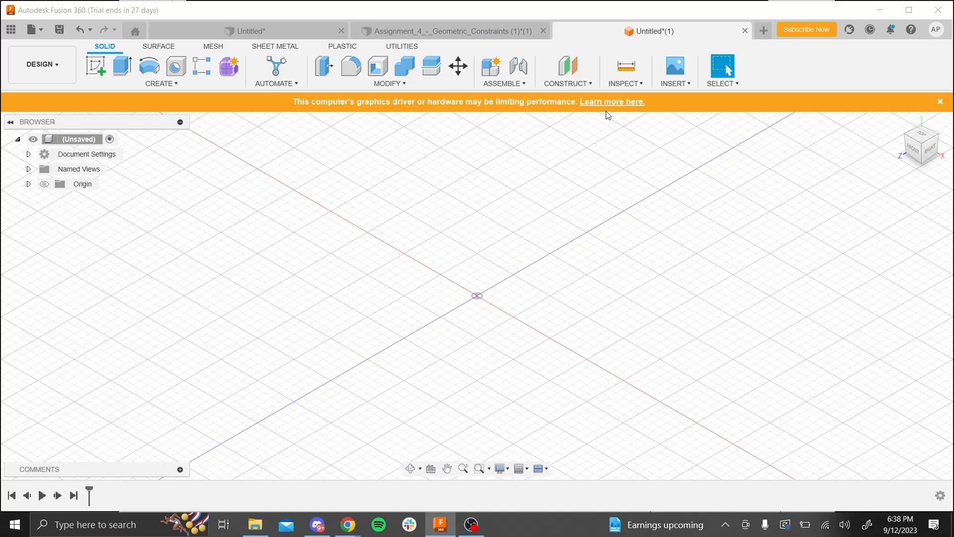
- Construct an offset plane 30 mm above the horizontal XZ origin plane
{"action": "left_click", "coordinate": [573, 85]}
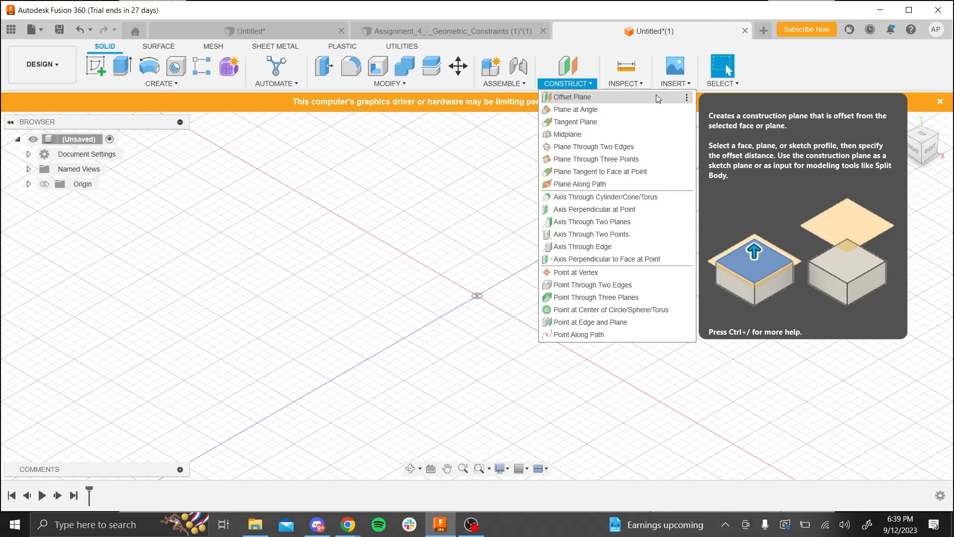
{"action": "left_click", "coordinate": [656, 97]}
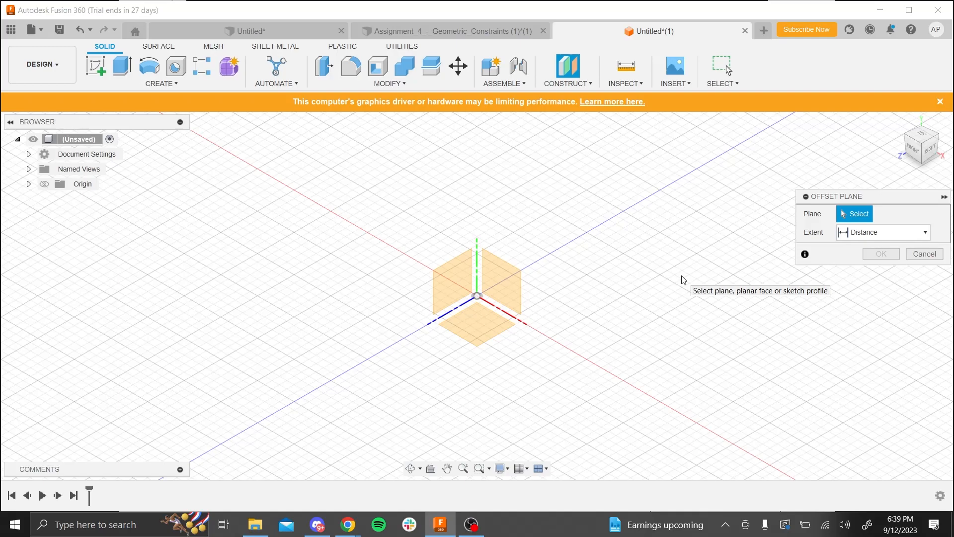
{"action": "left_click", "coordinate": [477, 327]}
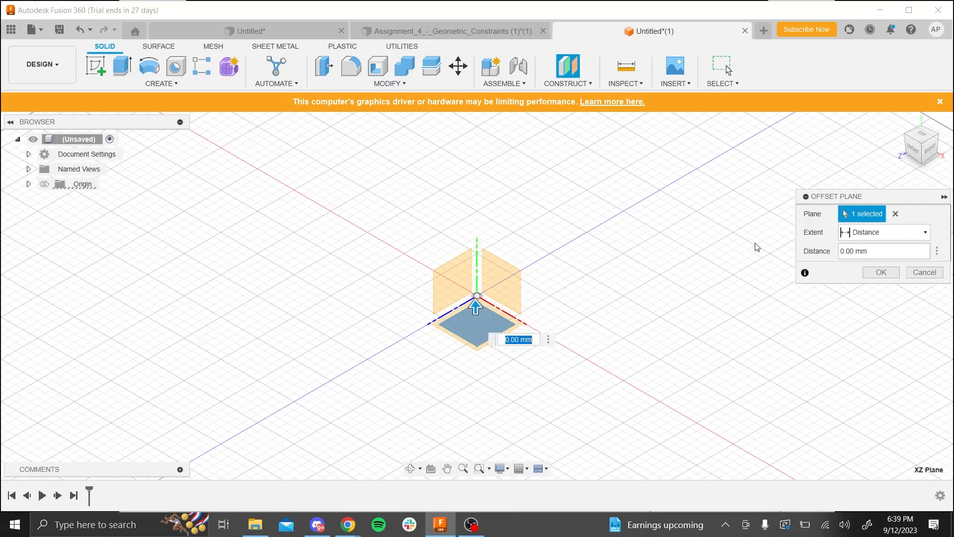
{"action": "left_click", "coordinate": [865, 251]}
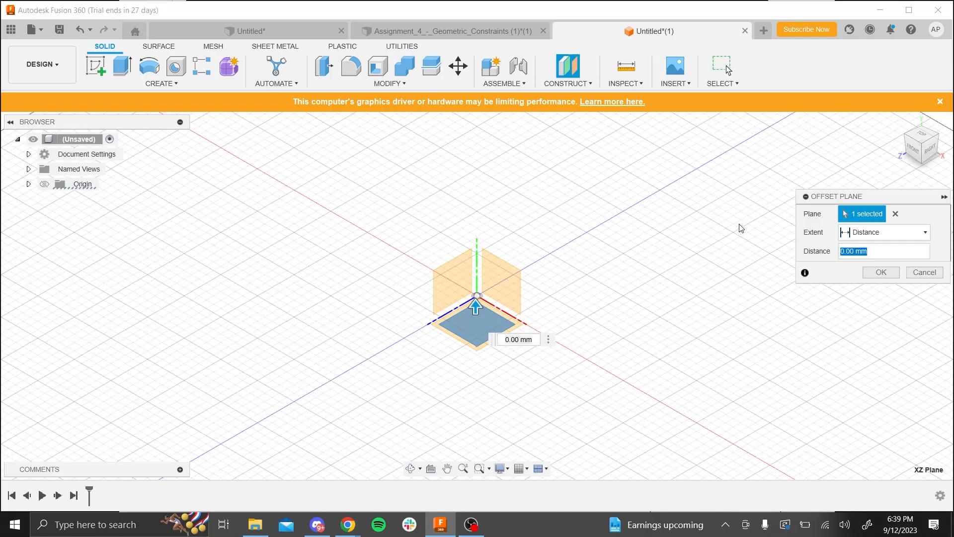
{"action": "type", "text": "30"}
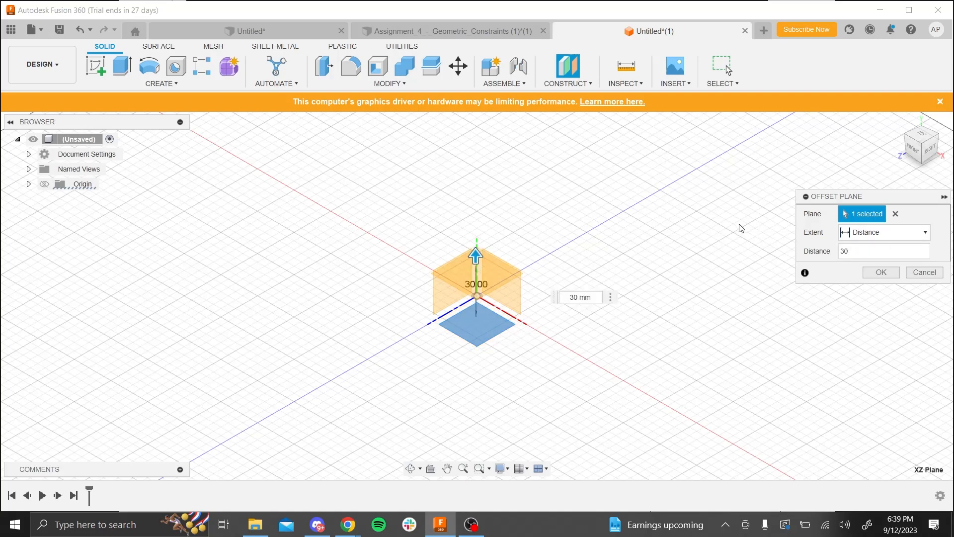
{"action": "key", "text": "Return"}
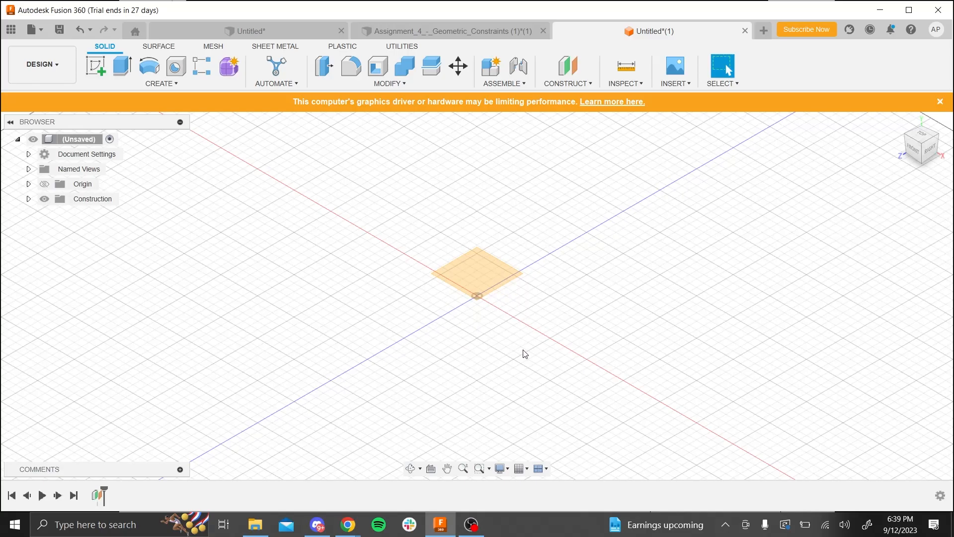
- Construct a midplane between the 30 mm offset plane and the XZ origin plane
{"action": "middle_click_drag", "start_coordinate": [522, 351], "coordinate": [511, 324], "text": "shift"}
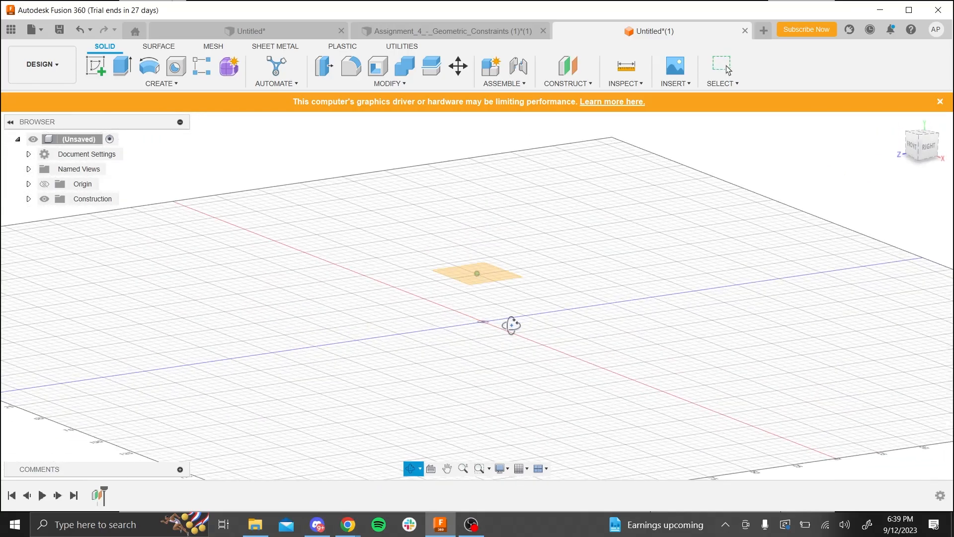
{"action": "middle_click_drag", "start_coordinate": [567, 349], "coordinate": [547, 337], "text": "shift"}
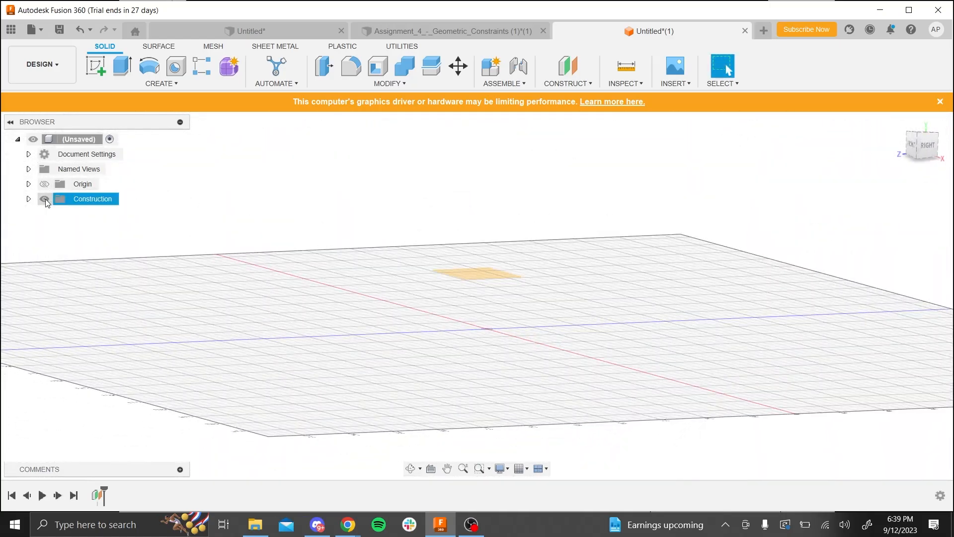
{"action": "middle_click_drag", "start_coordinate": [615, 324], "coordinate": [540, 342], "text": "shift"}
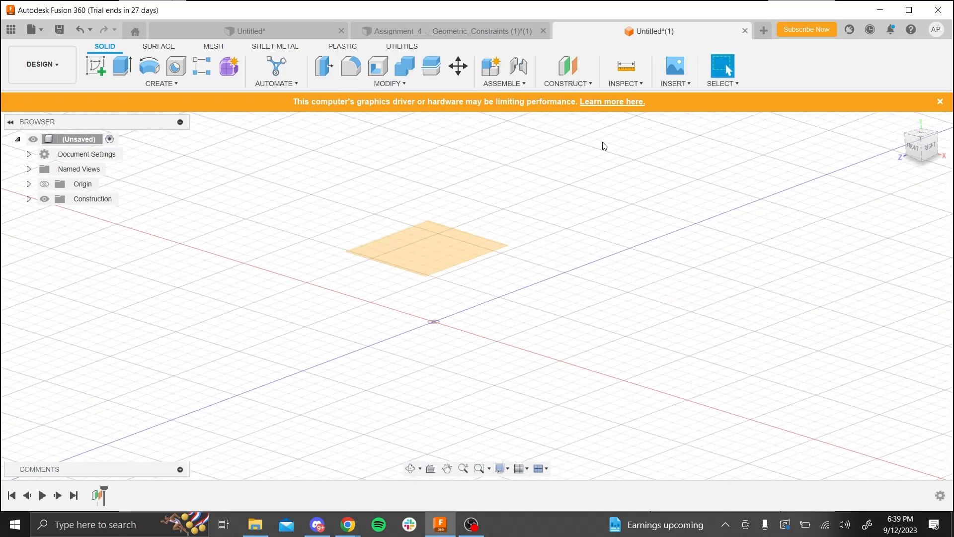
{"action": "left_click", "coordinate": [559, 84]}
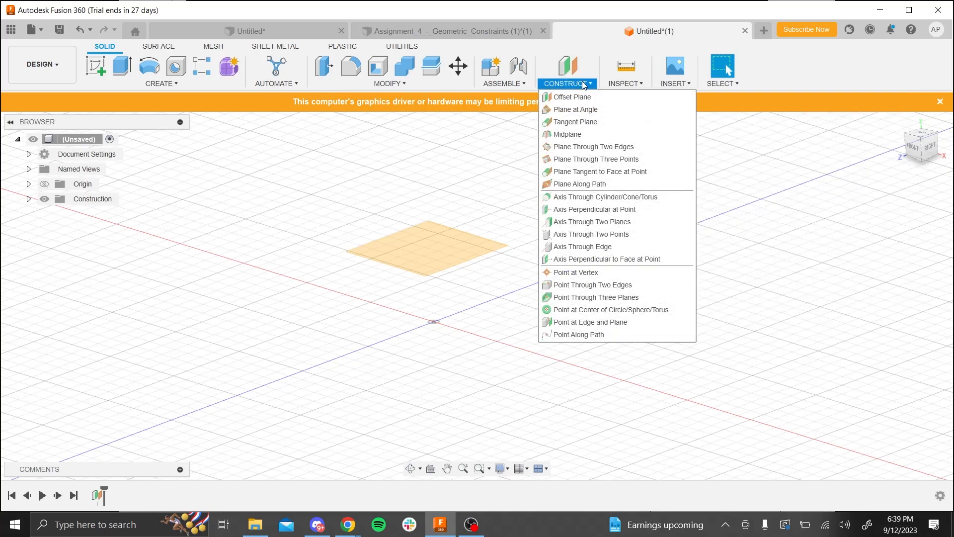
{"action": "left_click", "coordinate": [596, 134]}
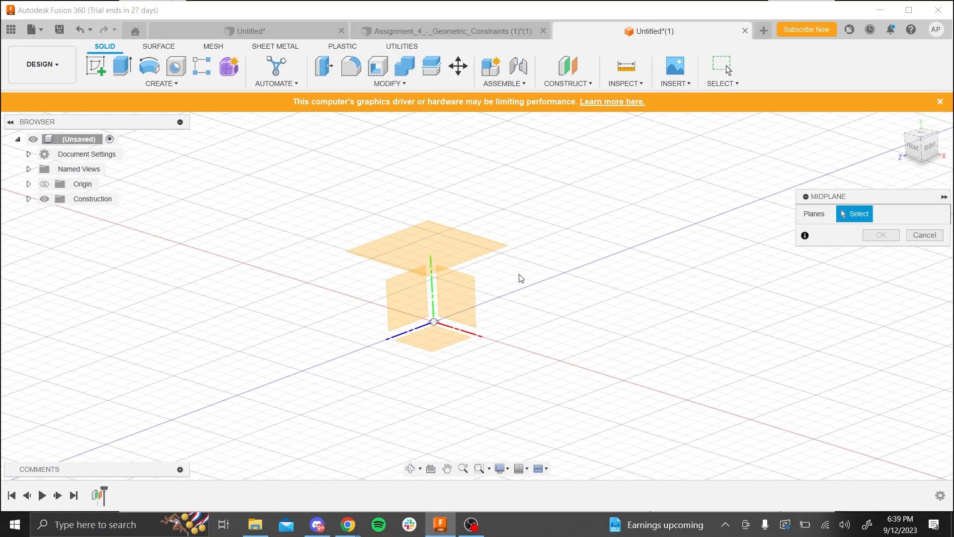
{"action": "left_click", "coordinate": [440, 246]}
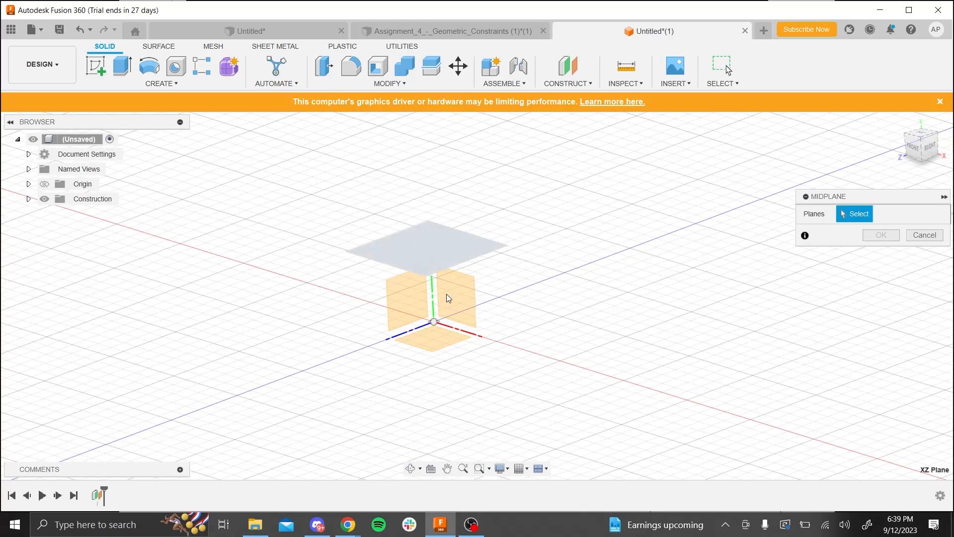
{"action": "left_click", "coordinate": [446, 346]}
{"action": "middle_click_drag", "start_coordinate": [525, 368], "coordinate": [502, 320], "text": "shift"}
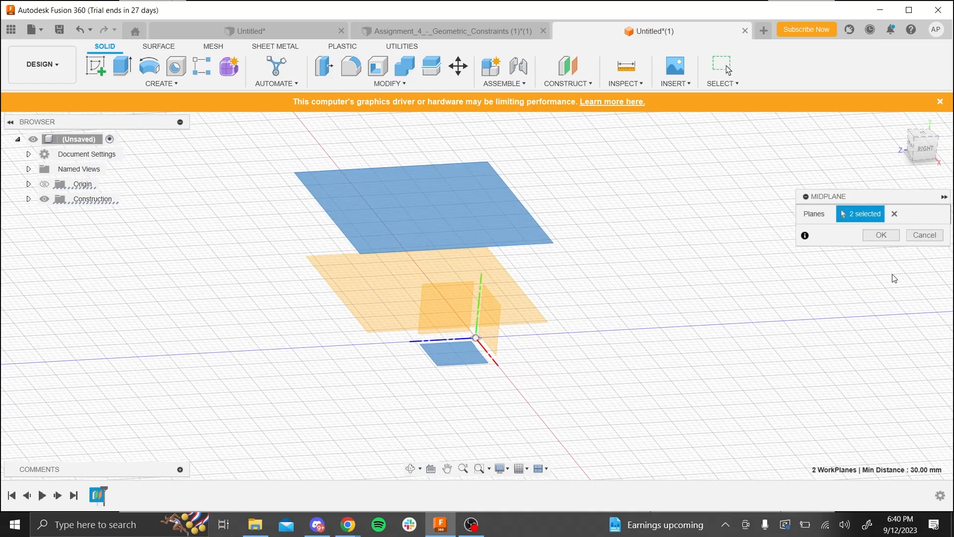
{"action": "left_click", "coordinate": [886, 238]}
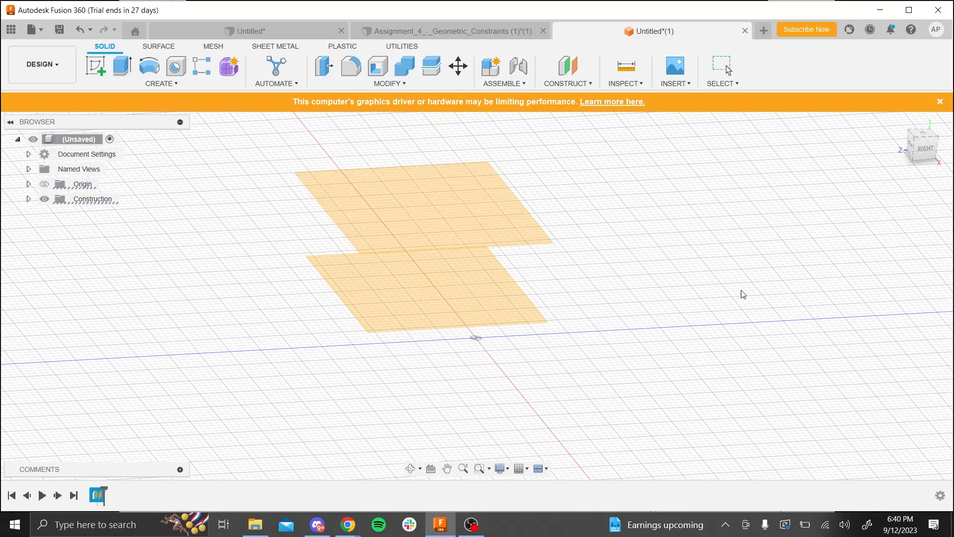
- Construct another offset plane 15 mm above the upper construction plane
{"action": "middle_click_drag", "start_coordinate": [694, 313], "coordinate": [625, 332], "text": "shift"}
{"action": "scroll", "coordinate": [625, 333], "scroll_direction": "down", "scroll_amount": 3}
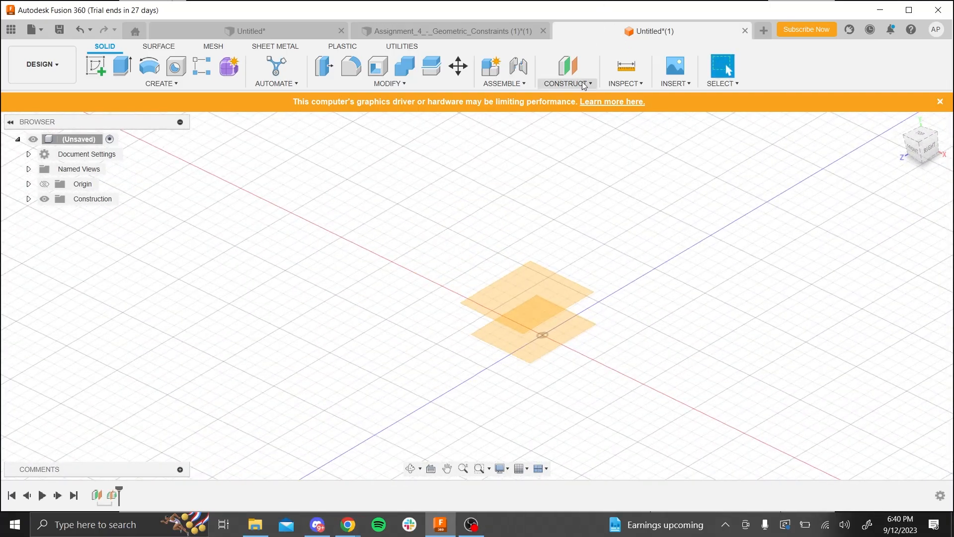
{"action": "left_click", "coordinate": [568, 83]}
{"action": "left_click", "coordinate": [567, 98]}
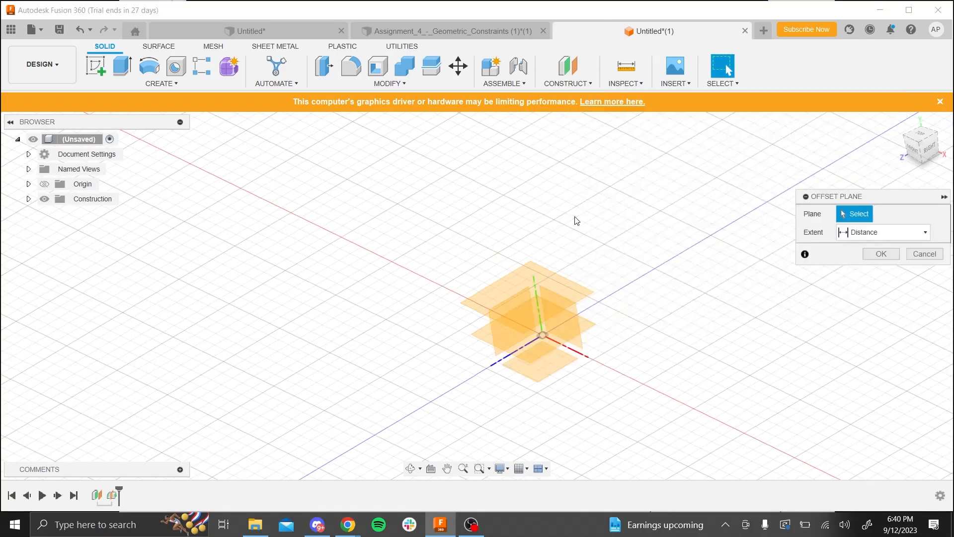
{"action": "left_click", "coordinate": [534, 286]}
{"action": "left_click_drag", "start_coordinate": [876, 251], "coordinate": [685, 206]}
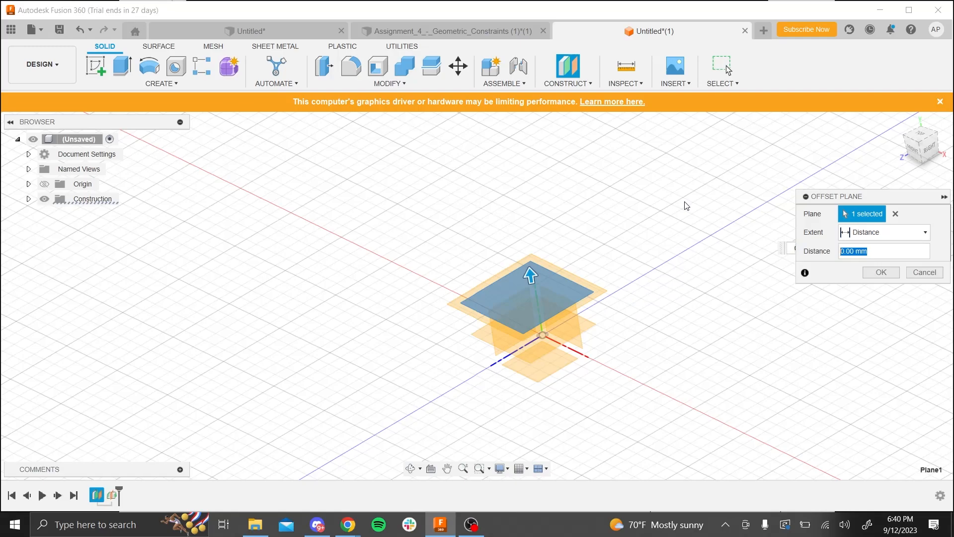
{"action": "type", "text": "10"}
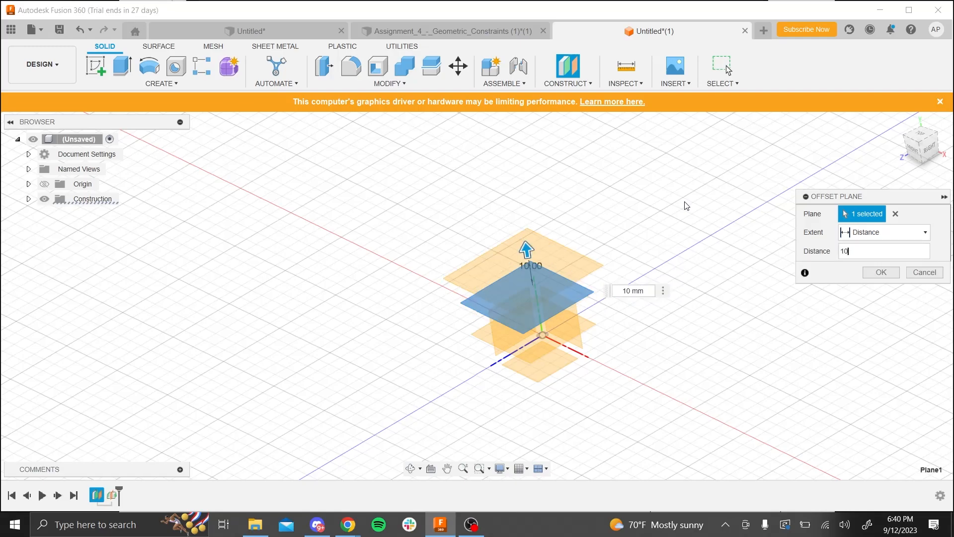
{"action": "key", "text": "BackSpace"}
{"action": "type", "text": "5"}
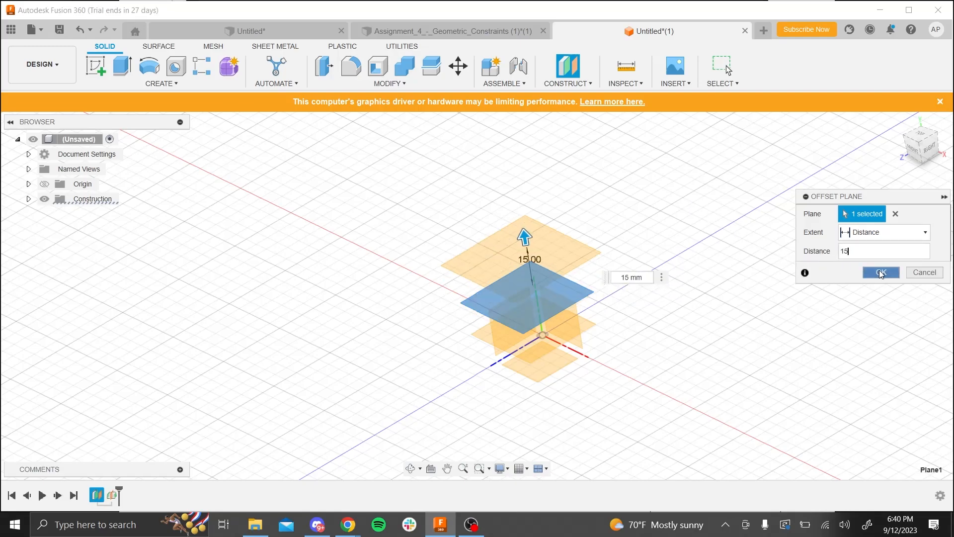
{"action": "left_click", "coordinate": [881, 273]}
{"action": "middle_click_drag", "start_coordinate": [594, 366], "coordinate": [562, 330], "text": "shift"}
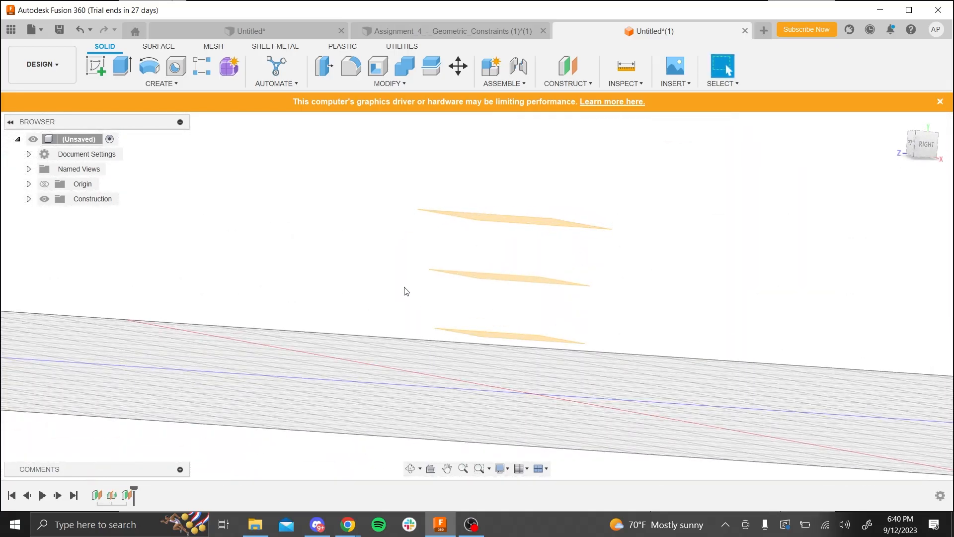
{"action": "right_click", "coordinate": [127, 496]}
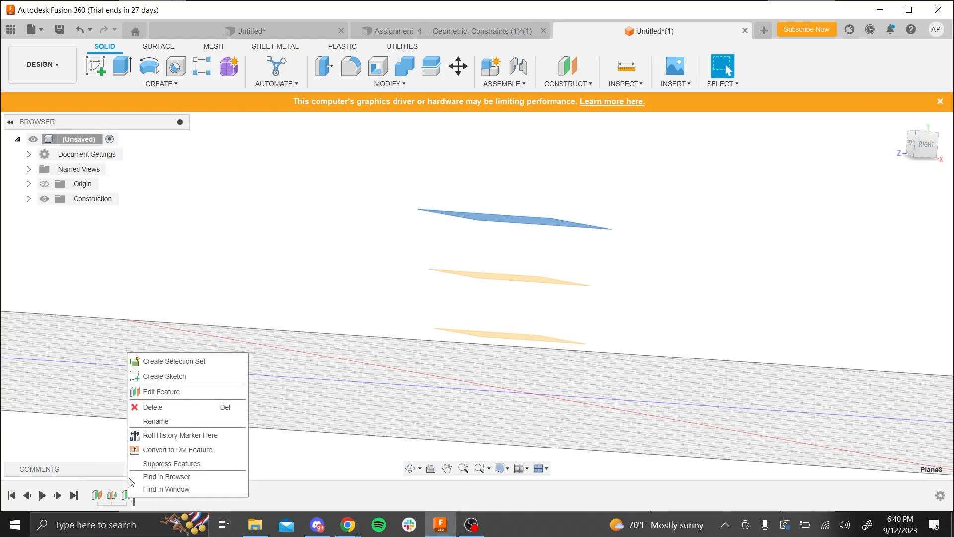
{"action": "left_click", "coordinate": [154, 392]}
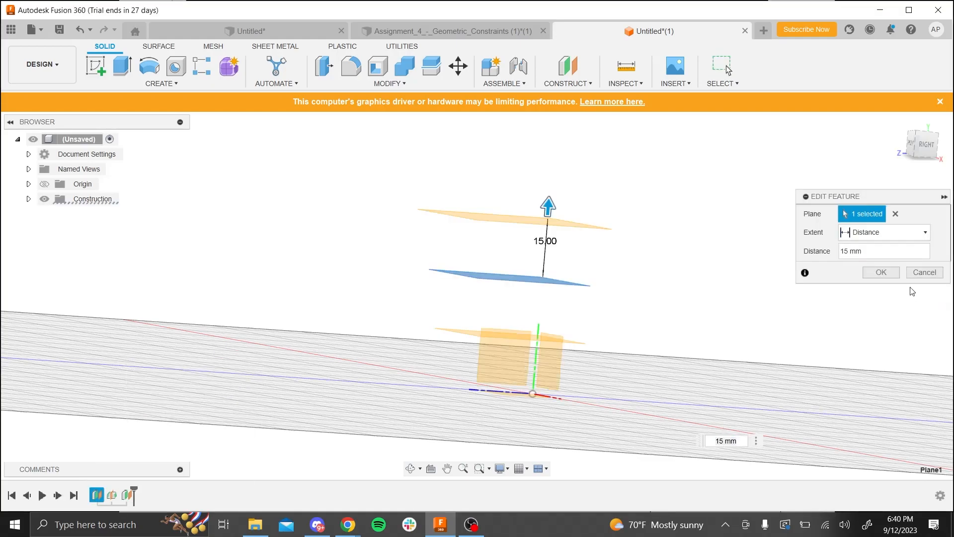
{"action": "left_click", "coordinate": [884, 254]}
{"action": "key", "text": "BackSpace"}
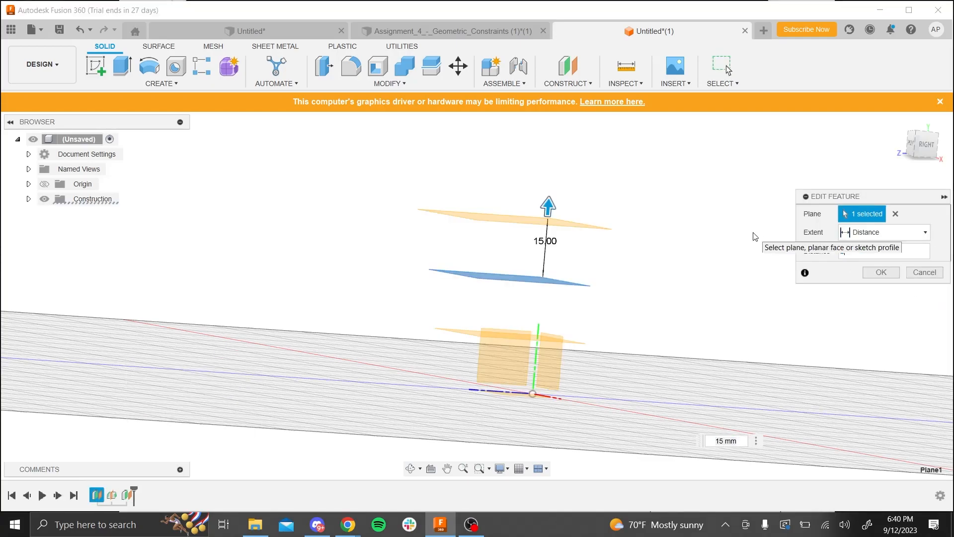
{"action": "key", "text": "Escape"}
- Review the Assignment 6 slide's requirements for the four circles and the loft, and return to the Fusion 360 design
{"action": "mouse_move", "coordinate": [620, 316]}
{"action": "middle_mouse_down", "text": "shift"}
{"action": "mouse_move", "coordinate": [628, 347]}
{"action": "mouse_move", "coordinate": [611, 323]}
{"action": "middle_mouse_up", "text": "shift"}
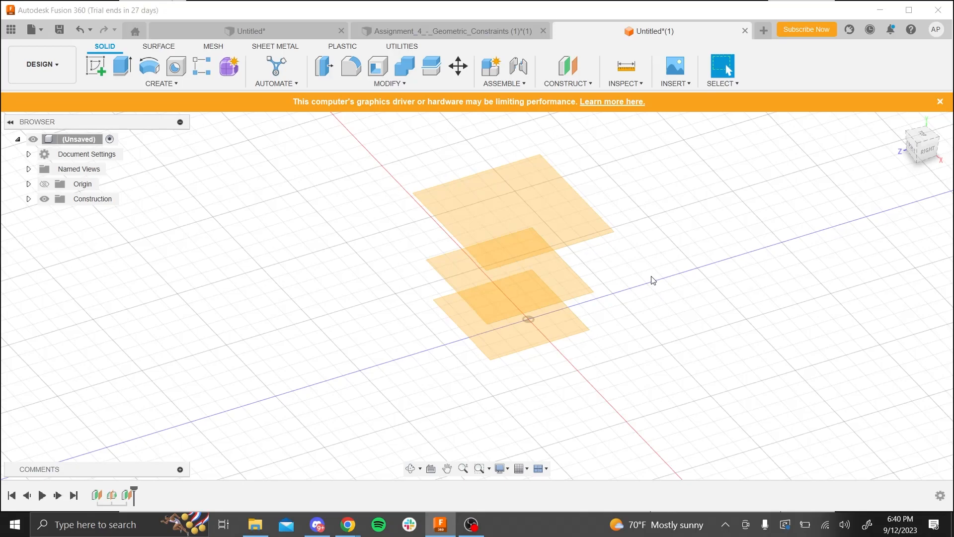
{"action": "key", "text": "alt+Tab"}
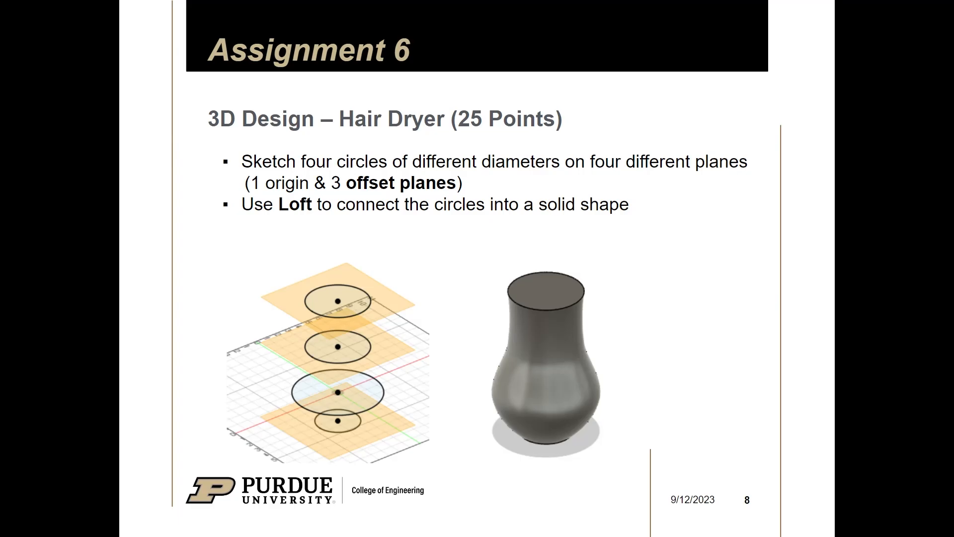
{"action": "key", "text": "alt+Tab"}
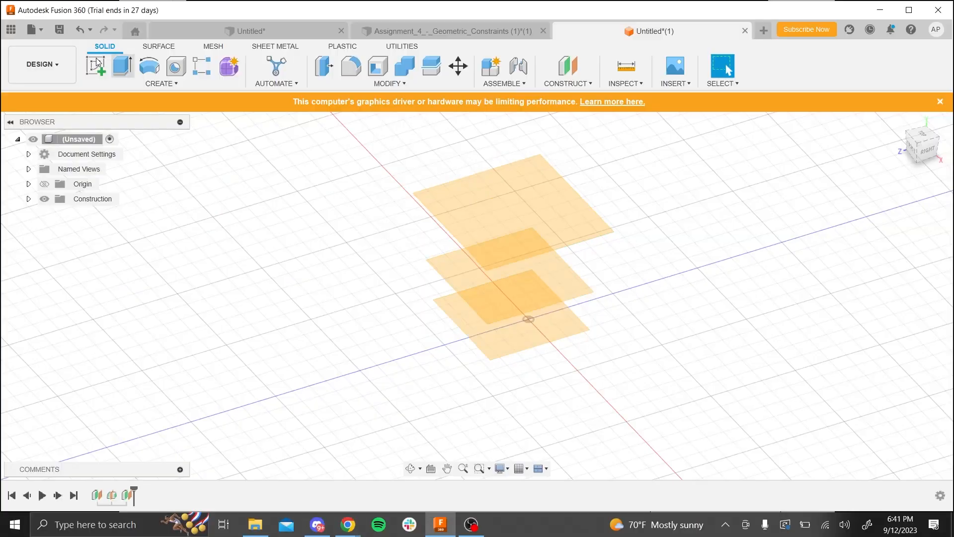
- Sketch a circle about 16 mm in diameter centred on the origin, on the horizontal XZ origin plane
{"action": "left_click", "coordinate": [96, 65]}
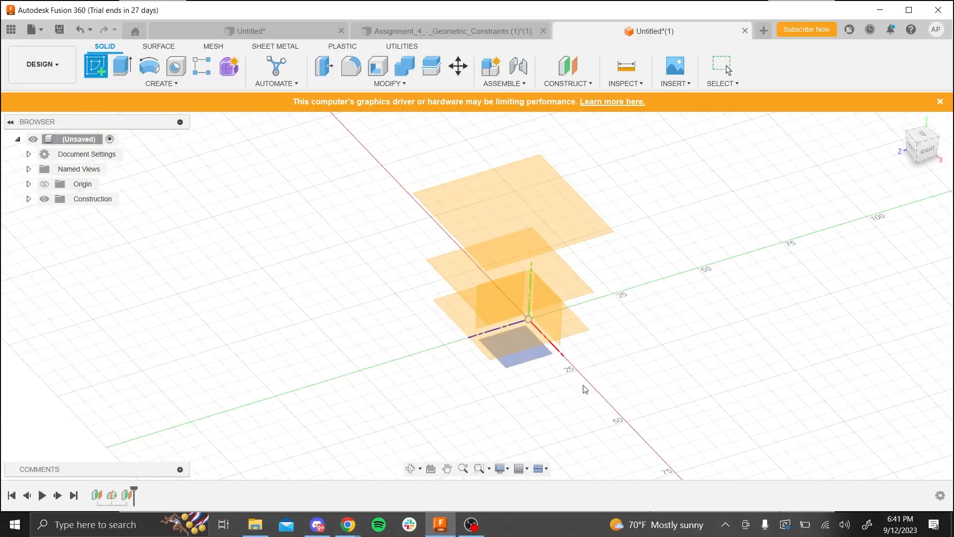
{"action": "scroll", "coordinate": [572, 390], "scroll_direction": "up", "scroll_amount": 5}
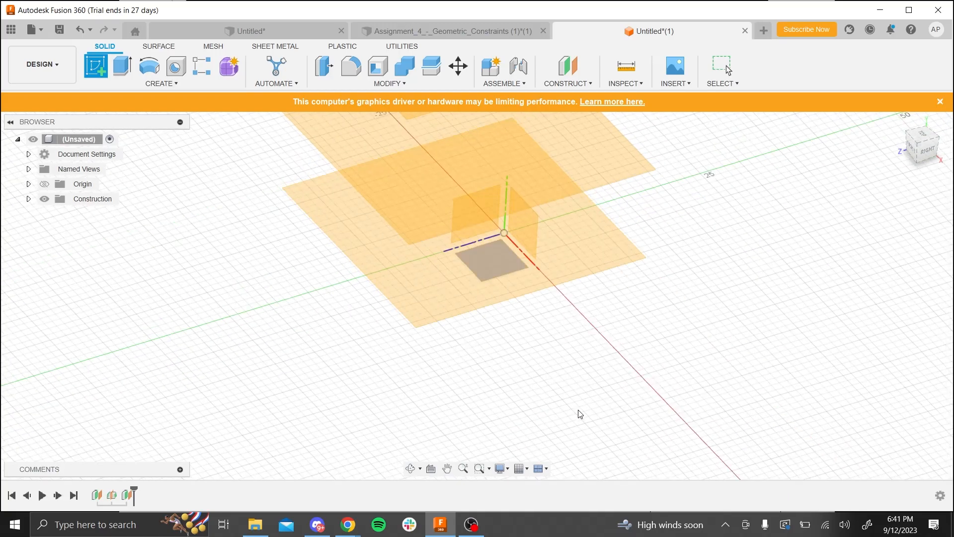
{"action": "middle_click_drag", "start_coordinate": [578, 410], "coordinate": [574, 394], "text": "shift"}
{"action": "left_click", "coordinate": [509, 349]}
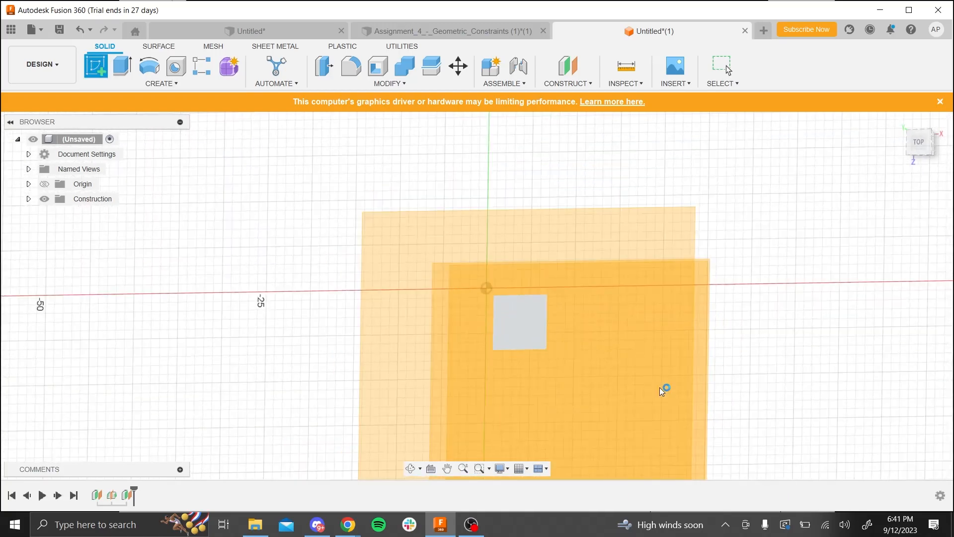
{"action": "left_click", "coordinate": [150, 68]}
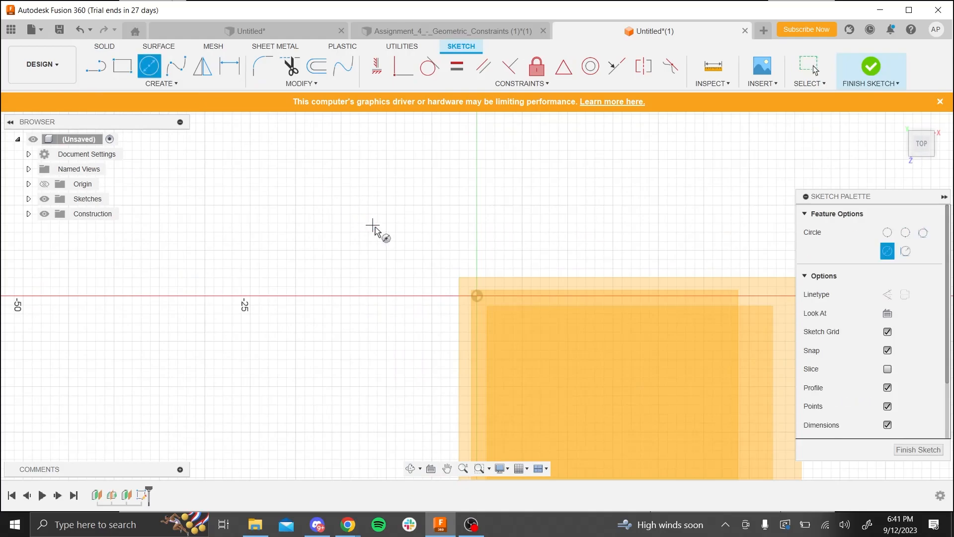
{"action": "left_click", "coordinate": [477, 296]}
{"action": "left_click", "coordinate": [549, 281]}
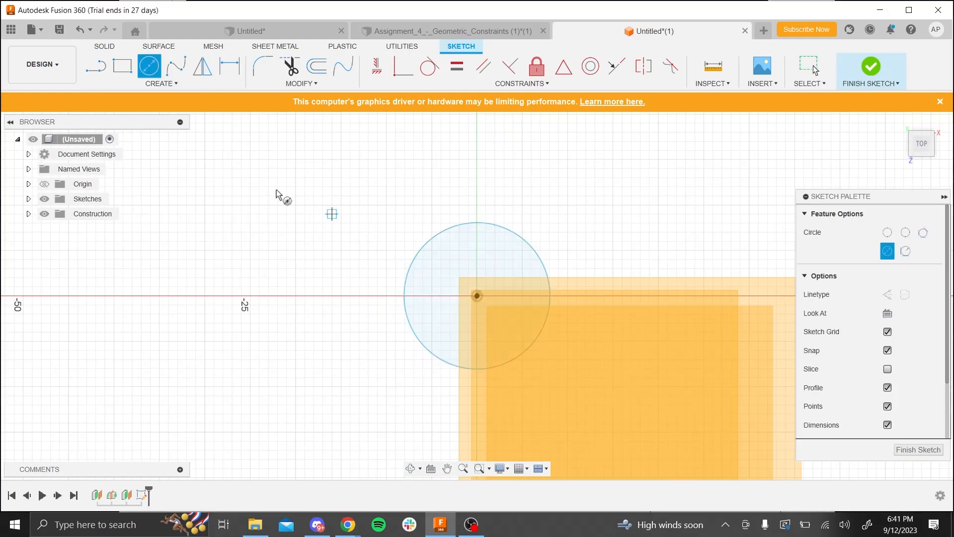
- Dimension the circle on the XZ origin plane to a 20 mm diameter and finish the sketch
{"action": "left_click", "coordinate": [224, 72]}
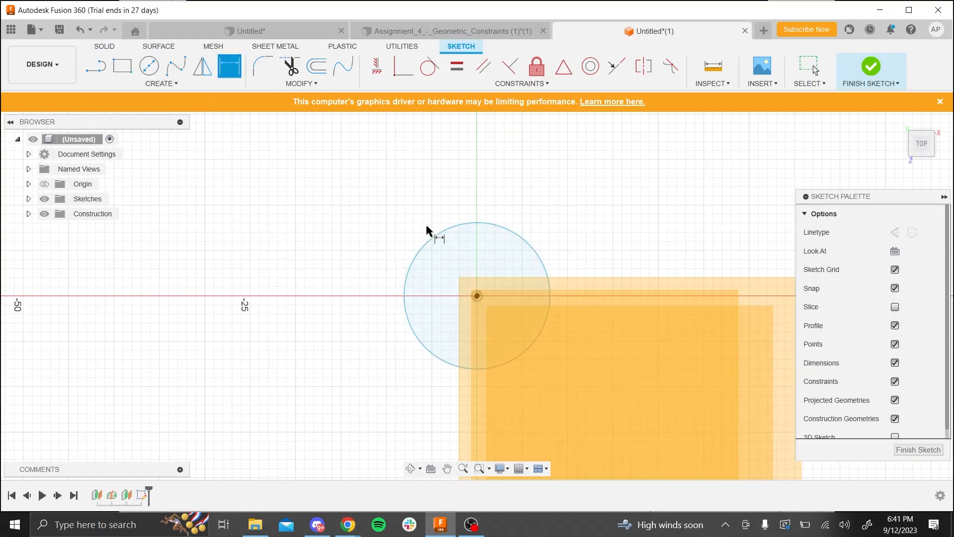
{"action": "left_click", "coordinate": [432, 238]}
{"action": "left_click", "coordinate": [377, 172]}
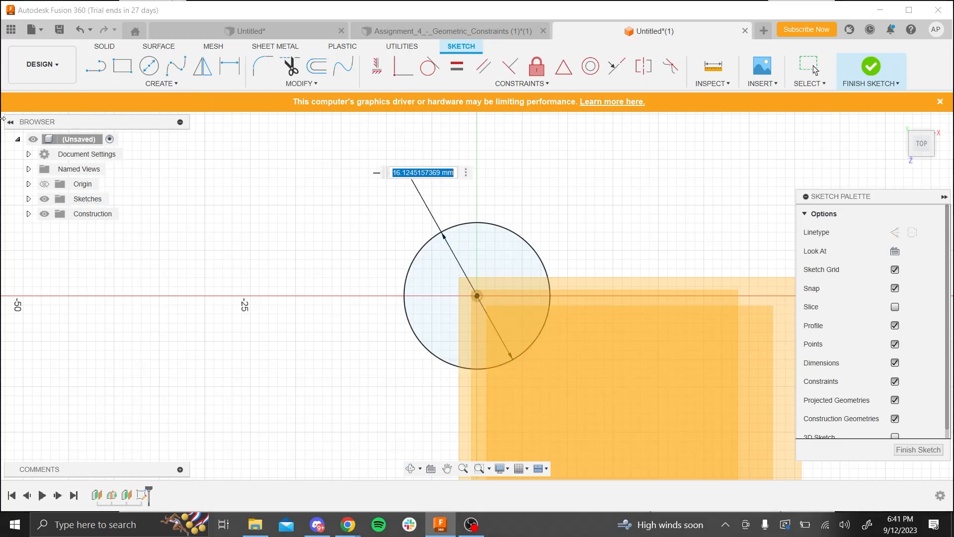
{"action": "type", "text": "20"}
{"action": "key", "text": "Return"}
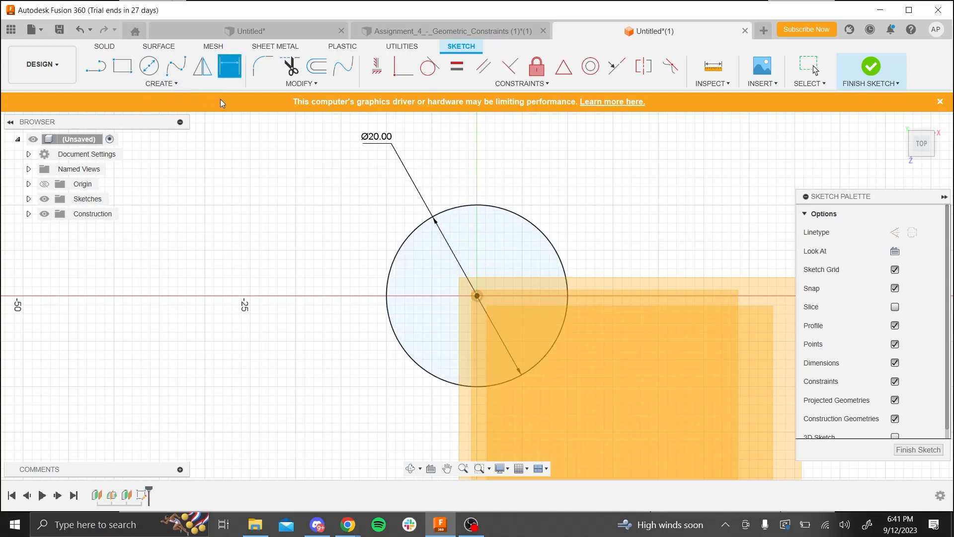
{"action": "left_click", "coordinate": [861, 76]}
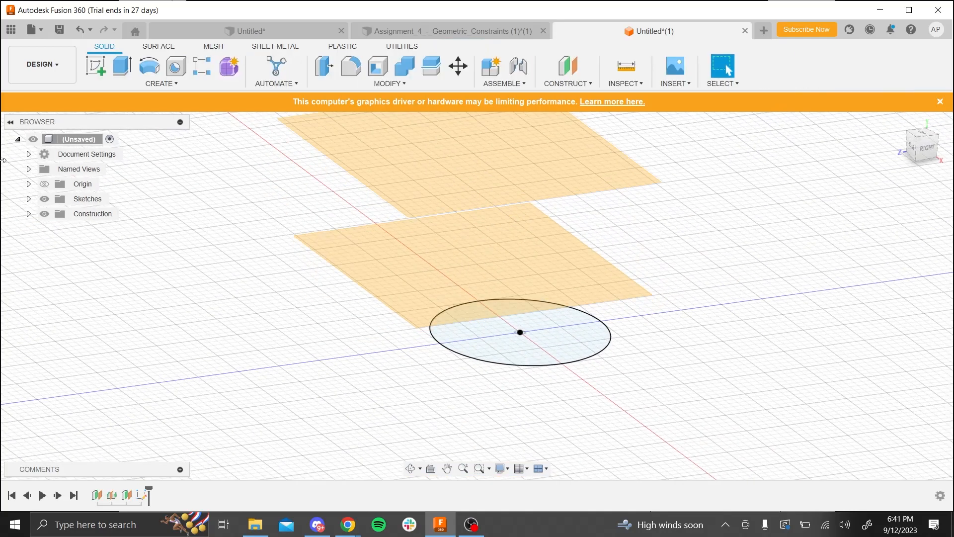
- Sketch a circle about 36 mm in diameter on the midplane, centred on the origin
{"action": "left_click", "coordinate": [96, 66]}
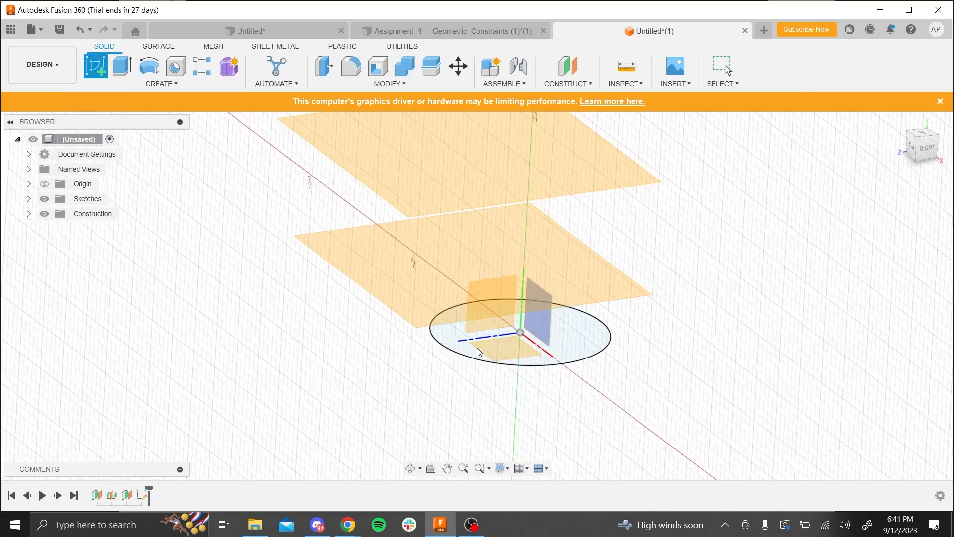
{"action": "left_click", "coordinate": [376, 264]}
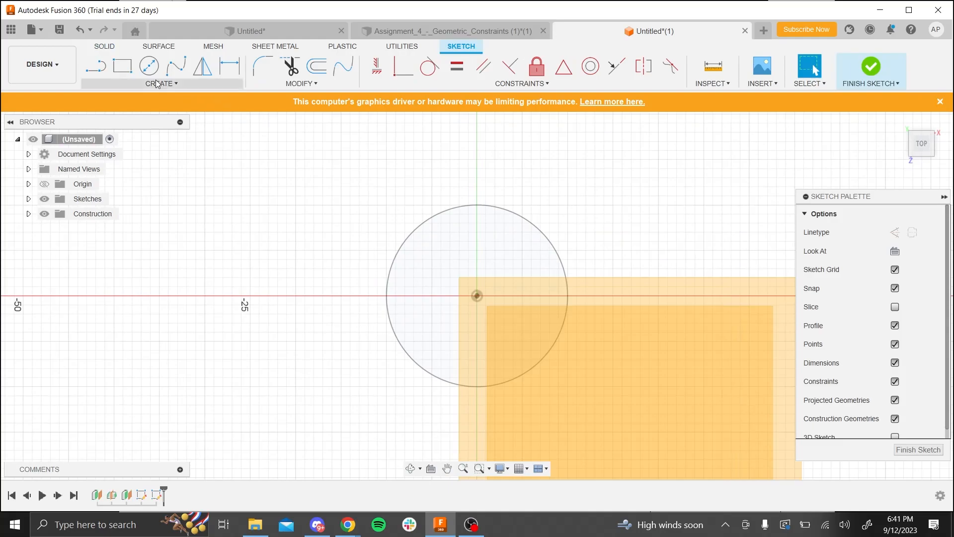
{"action": "left_click", "coordinate": [149, 66]}
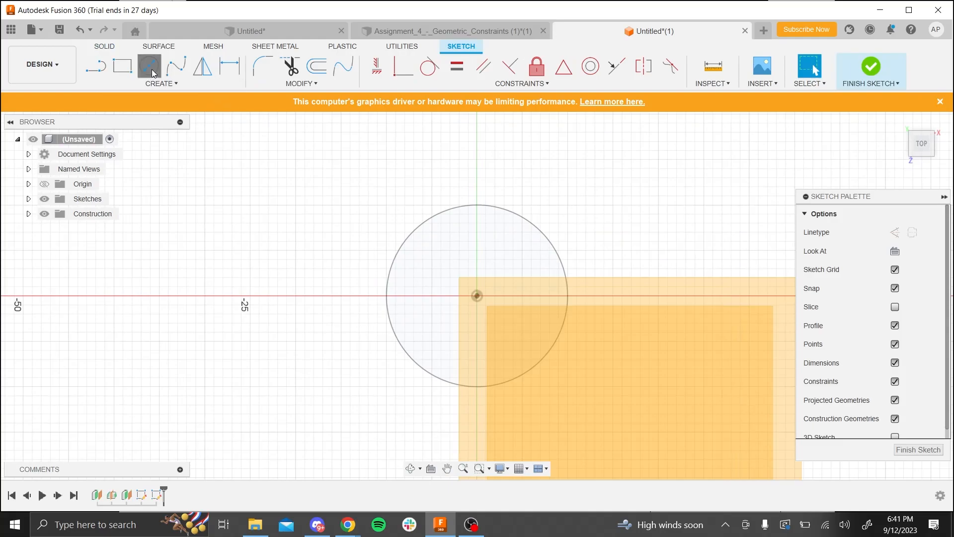
{"action": "left_click", "coordinate": [477, 296]}
{"action": "left_click", "coordinate": [631, 248]}
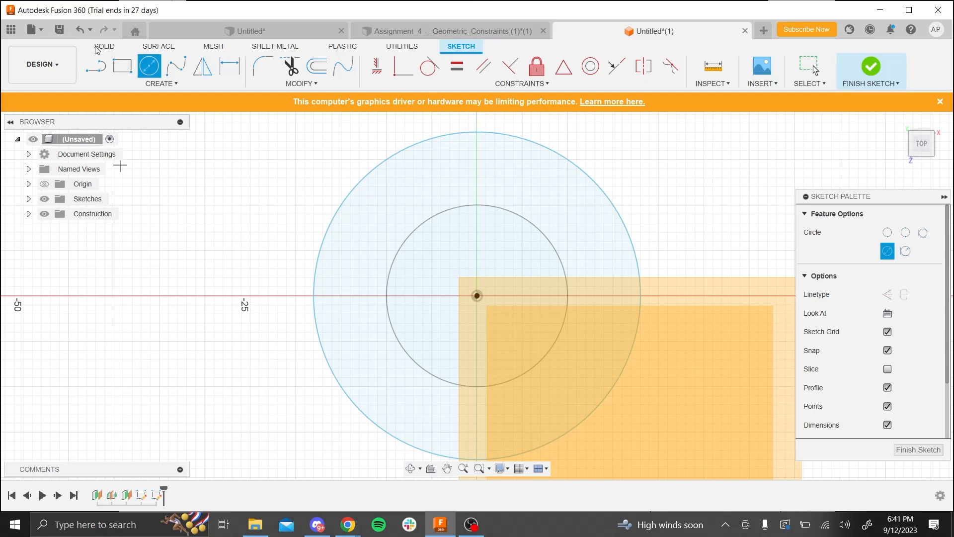
- Dimension the midplane circle to a 40 mm diameter and finish the sketch
{"action": "left_click", "coordinate": [227, 74]}
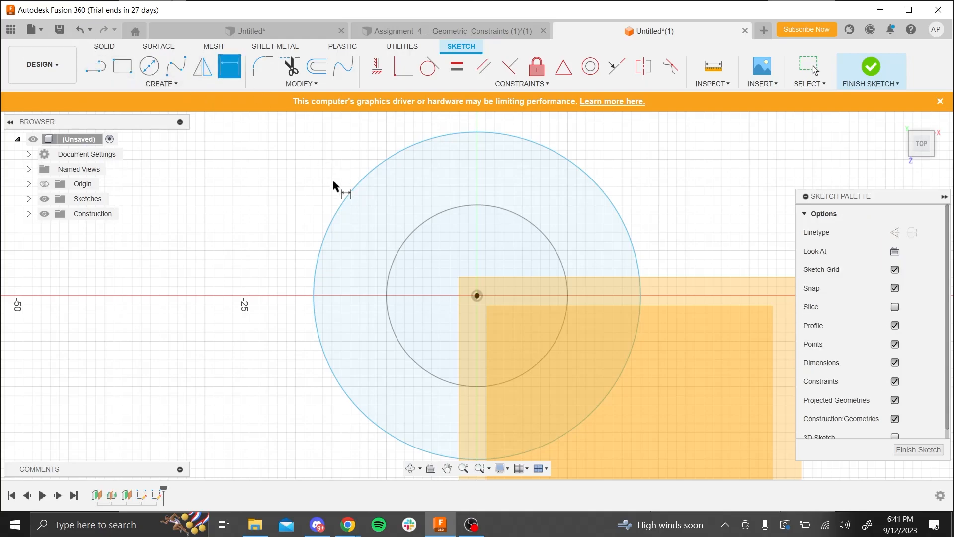
{"action": "left_click", "coordinate": [346, 206]}
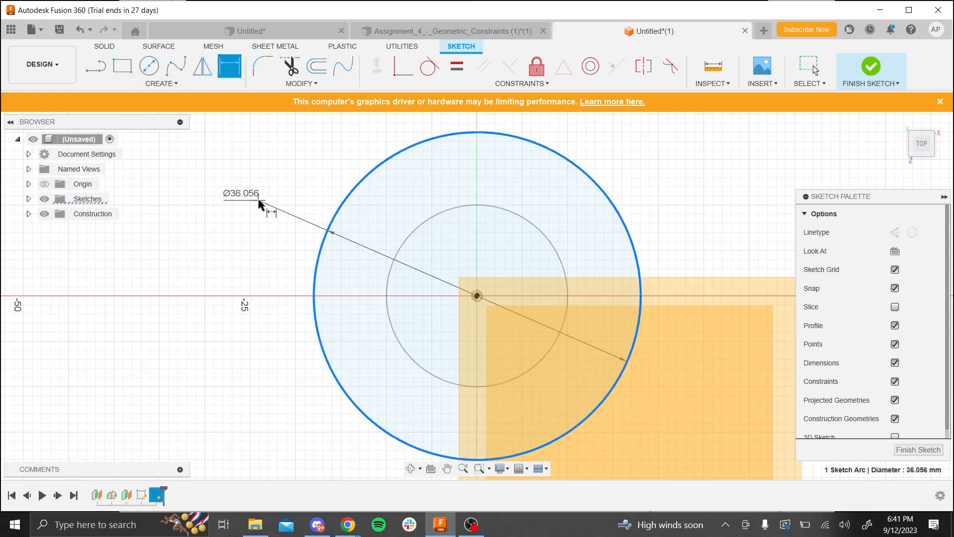
{"action": "scroll", "coordinate": [287, 290], "scroll_direction": "down", "scroll_amount": 2}
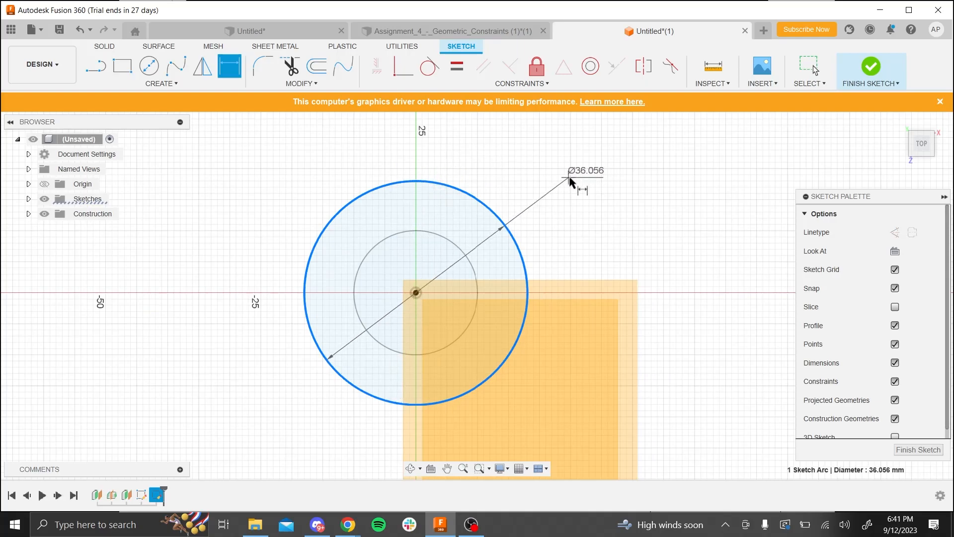
{"action": "left_click", "coordinate": [580, 185]}
{"action": "type", "text": "40"}
{"action": "key", "text": "Return"}
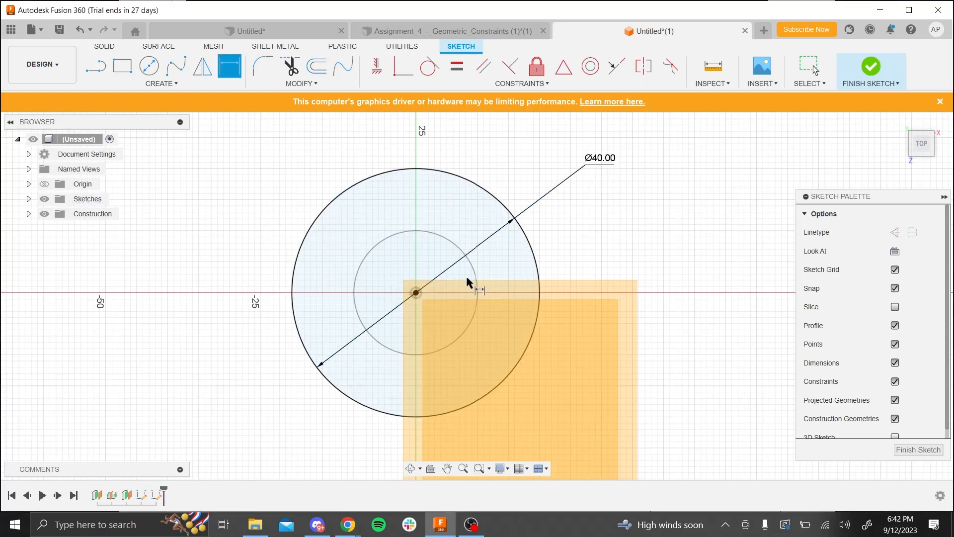
{"action": "scroll", "coordinate": [709, 219], "scroll_direction": "down", "scroll_amount": 1}
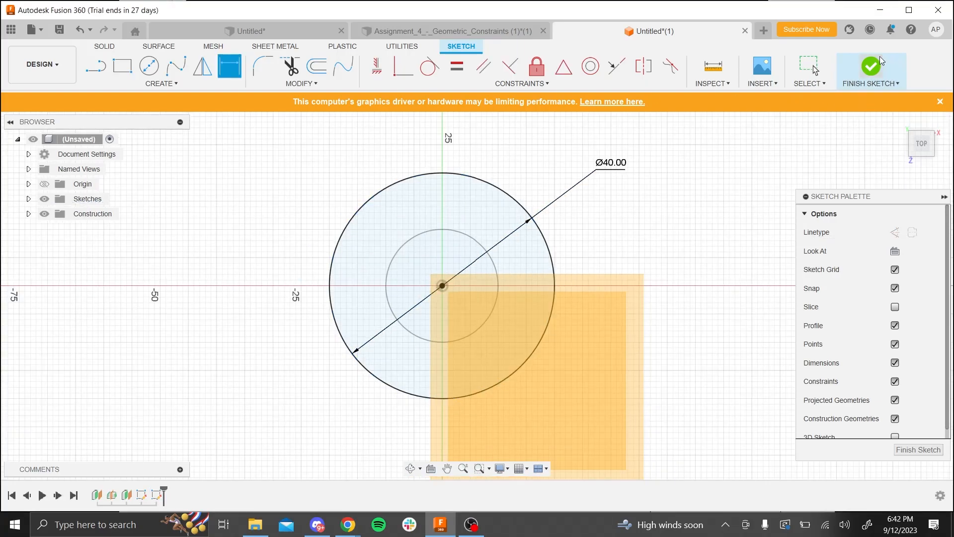
{"action": "left_click", "coordinate": [871, 66]}
- Sketch a circle about 29 mm in diameter centred on the origin, on the 30 mm offset plane
{"action": "mouse_move", "coordinate": [737, 254]}
{"action": "middle_mouse_down", "text": "shift"}
{"action": "mouse_move", "coordinate": [681, 197]}
{"action": "mouse_move", "coordinate": [687, 211]}
{"action": "middle_mouse_up", "text": "shift"}
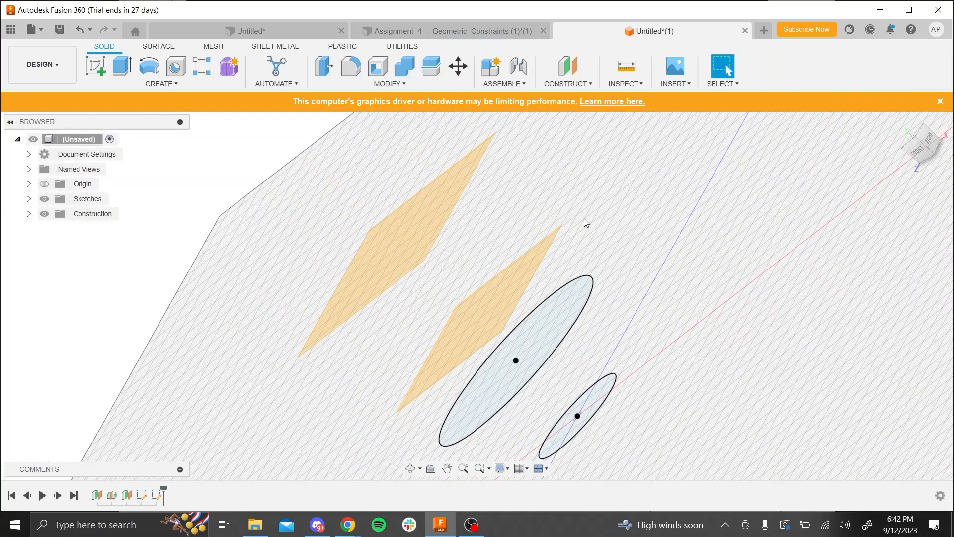
{"action": "left_click", "coordinate": [465, 310]}
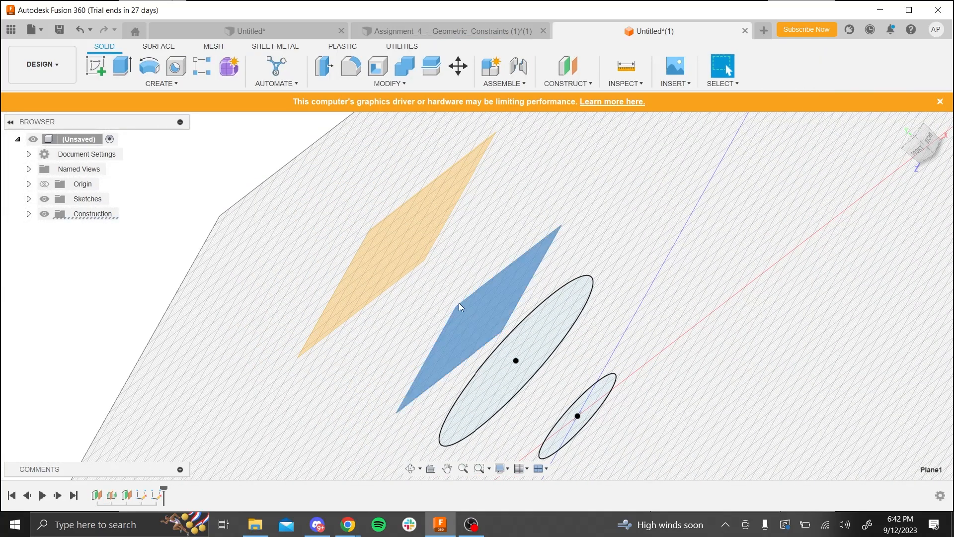
{"action": "left_click", "coordinate": [100, 69]}
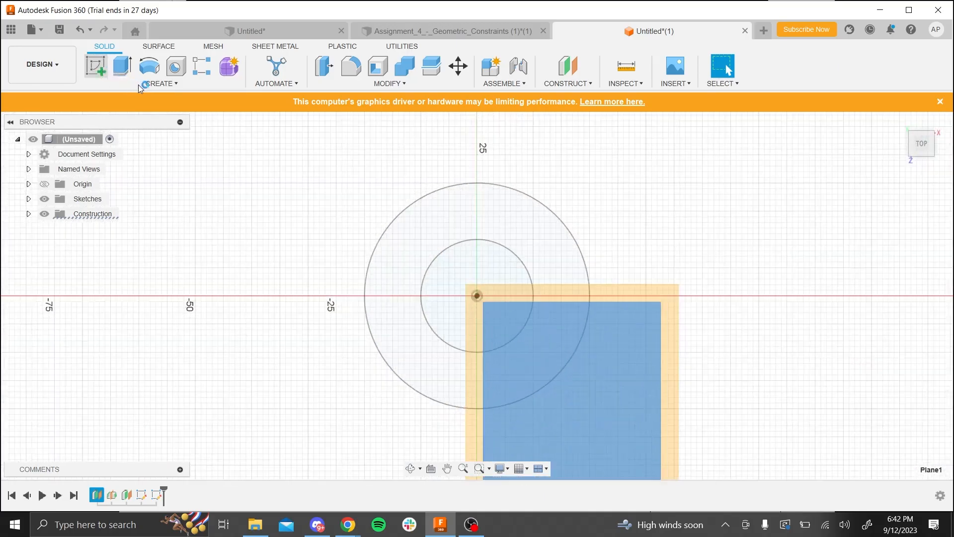
{"action": "left_click", "coordinate": [150, 66]}
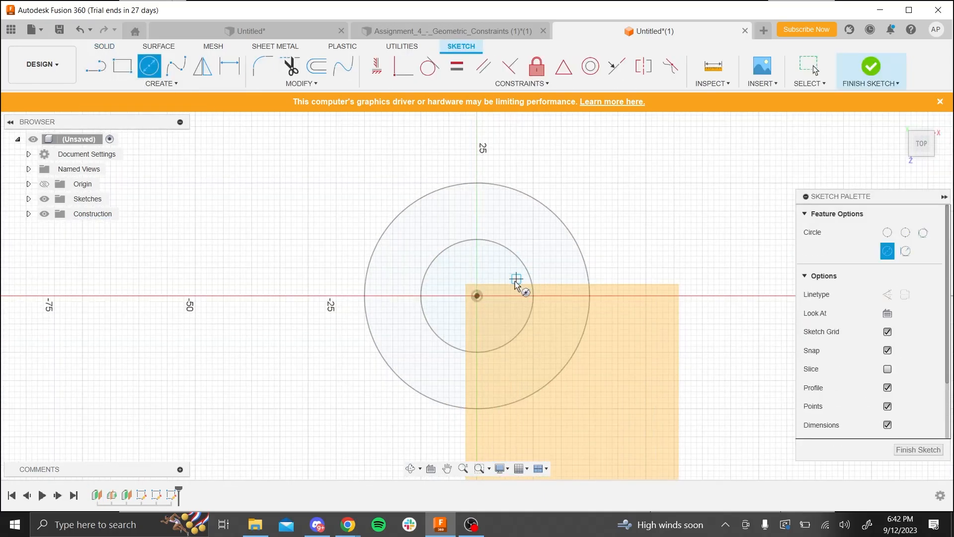
{"action": "left_click", "coordinate": [478, 296]}
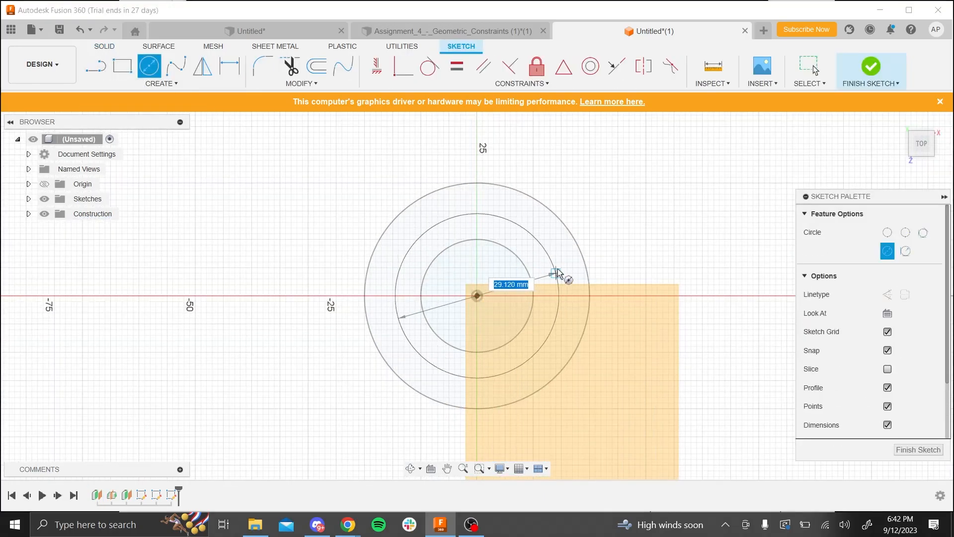
{"action": "left_click", "coordinate": [558, 273]}
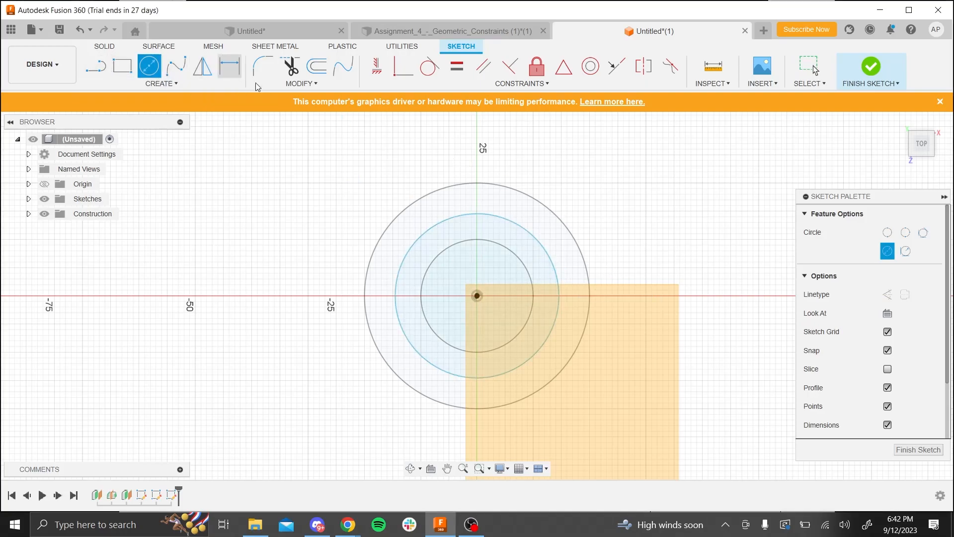
- Dimension the circle on the 30 mm offset plane to a 30 mm diameter and finish the sketch
{"action": "key", "text": "d"}
{"action": "left_click", "coordinate": [473, 216]}
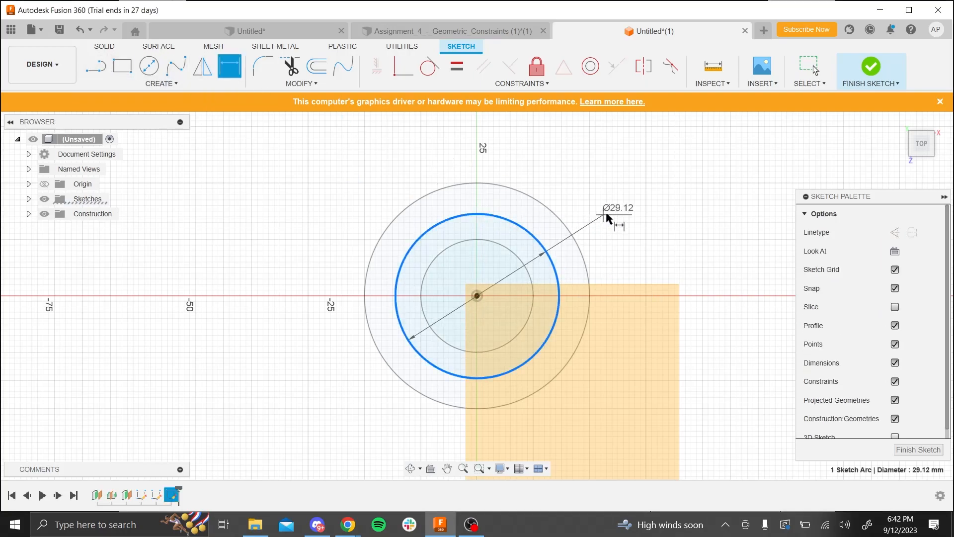
{"action": "left_click", "coordinate": [619, 209]}
{"action": "type", "text": "30"}
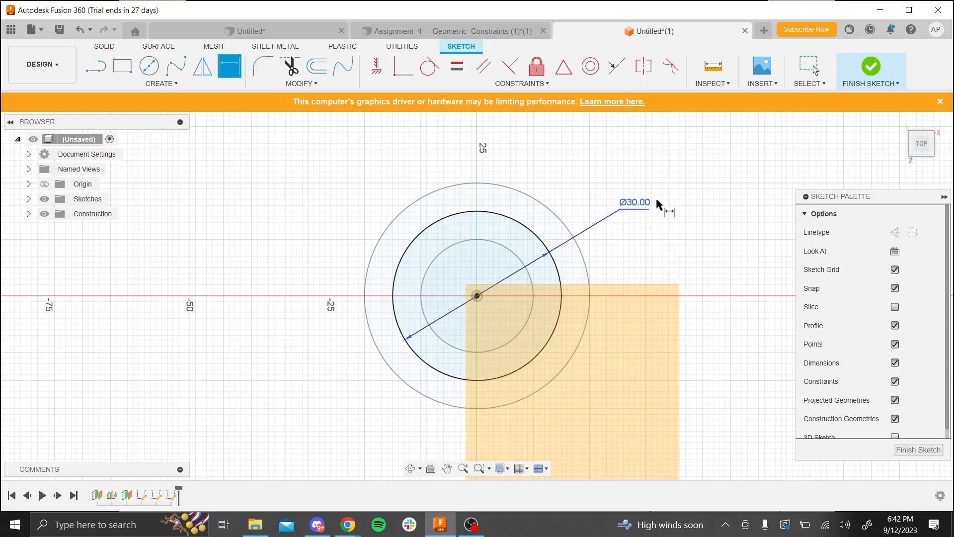
{"action": "key", "text": "Return"}
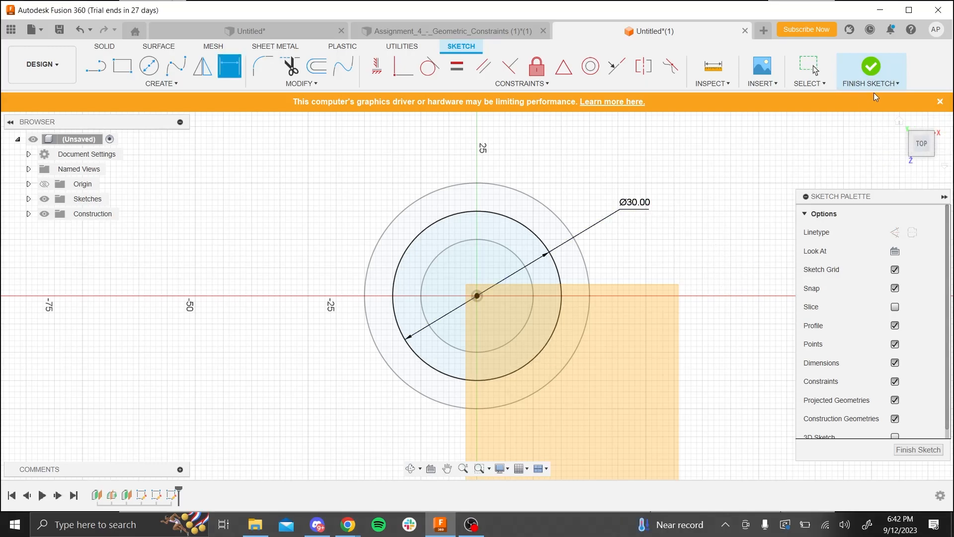
{"action": "left_click", "coordinate": [870, 66]}
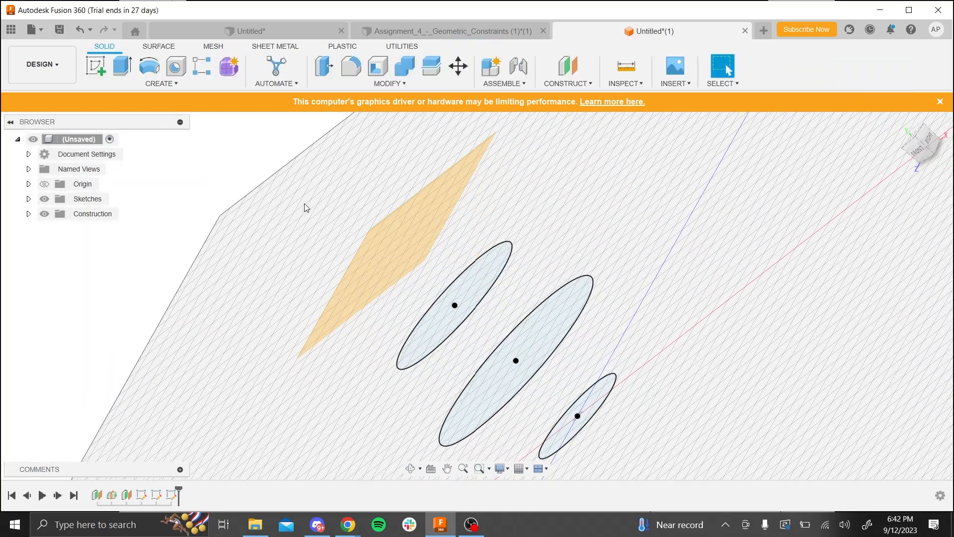
- Sketch a circle centred on the origin, on the uppermost construction plane, sized between the 30 mm and 40 mm circles
{"action": "left_click", "coordinate": [392, 251]}
{"action": "left_click", "coordinate": [99, 64]}
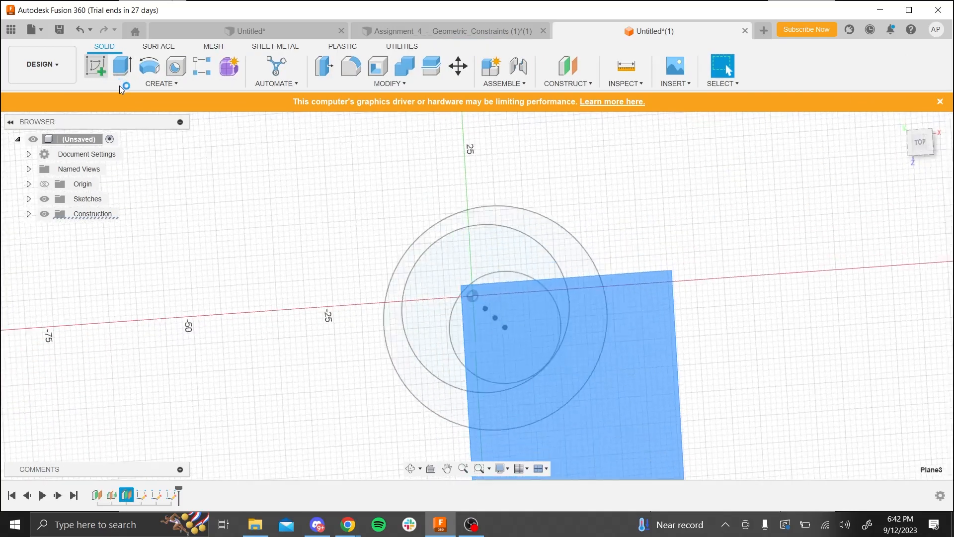
{"action": "left_click", "coordinate": [149, 65]}
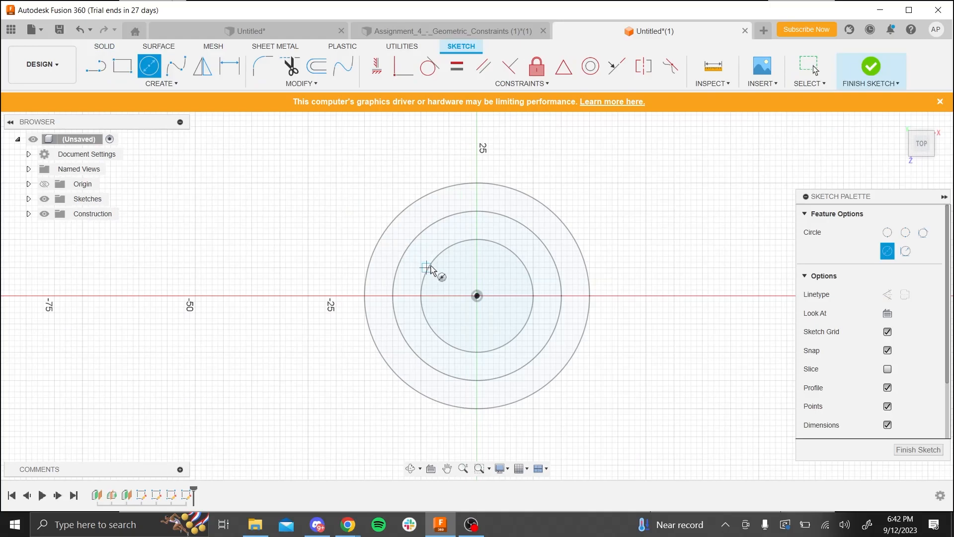
{"action": "left_click", "coordinate": [478, 296]}
{"action": "left_click", "coordinate": [576, 296]}
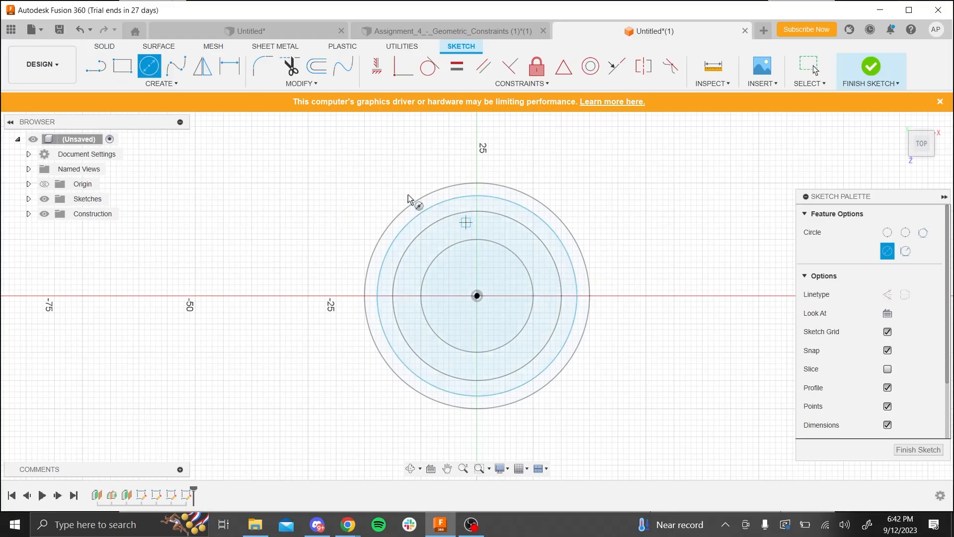
- Dimension the uppermost plane's circle to a 35 mm diameter and finish the sketch
{"action": "left_click", "coordinate": [229, 65]}
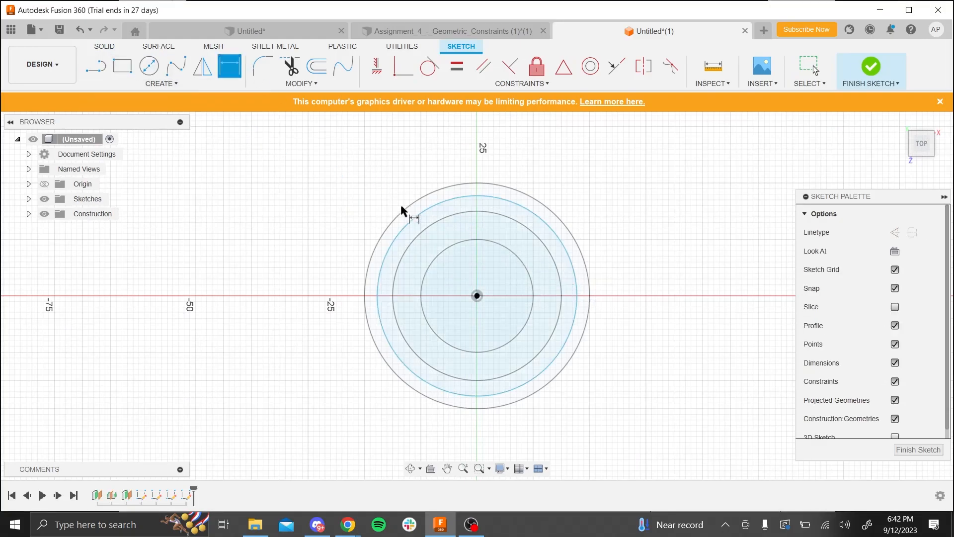
{"action": "left_click", "coordinate": [420, 220]}
{"action": "left_click", "coordinate": [381, 180]}
{"action": "type", "text": "35"}
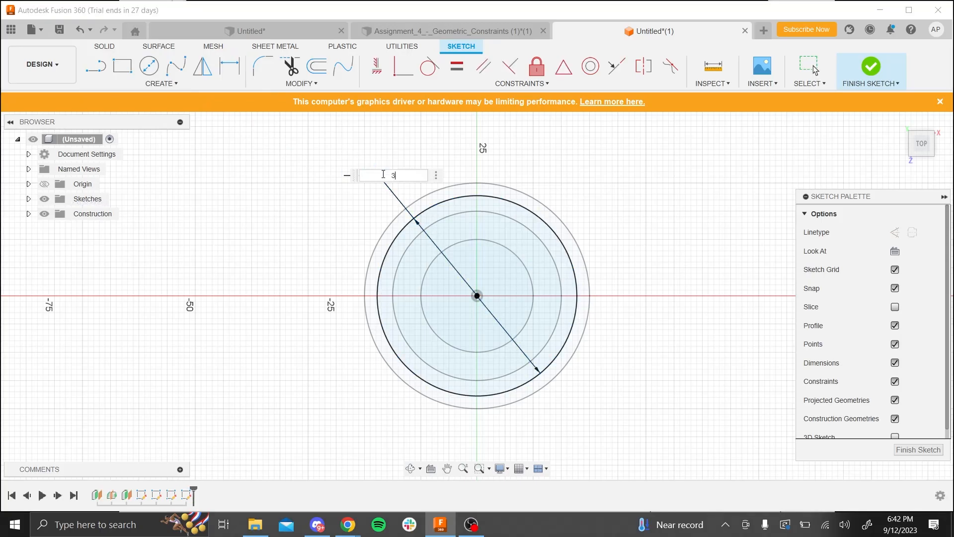
{"action": "key", "text": "Return"}
{"action": "left_click", "coordinate": [869, 70]}
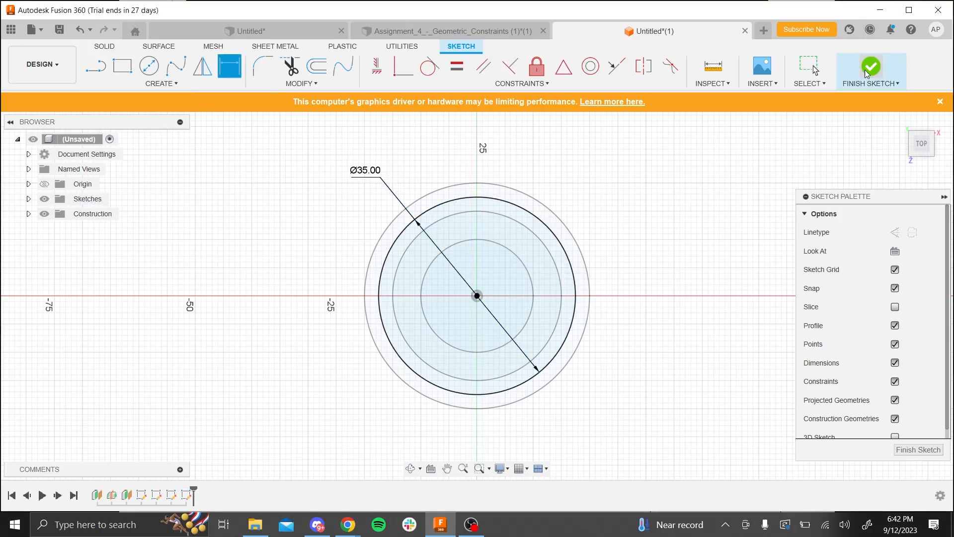
{"action": "mouse_move", "coordinate": [714, 356]}
{"action": "middle_mouse_down", "text": "shift"}
{"action": "mouse_move", "coordinate": [702, 378]}
{"action": "mouse_move", "coordinate": [757, 393]}
{"action": "mouse_move", "coordinate": [789, 330]}
{"action": "mouse_move", "coordinate": [776, 365]}
{"action": "middle_mouse_up", "text": "shift"}
{"action": "scroll", "coordinate": [366, 335], "scroll_direction": "down", "scroll_amount": 4}
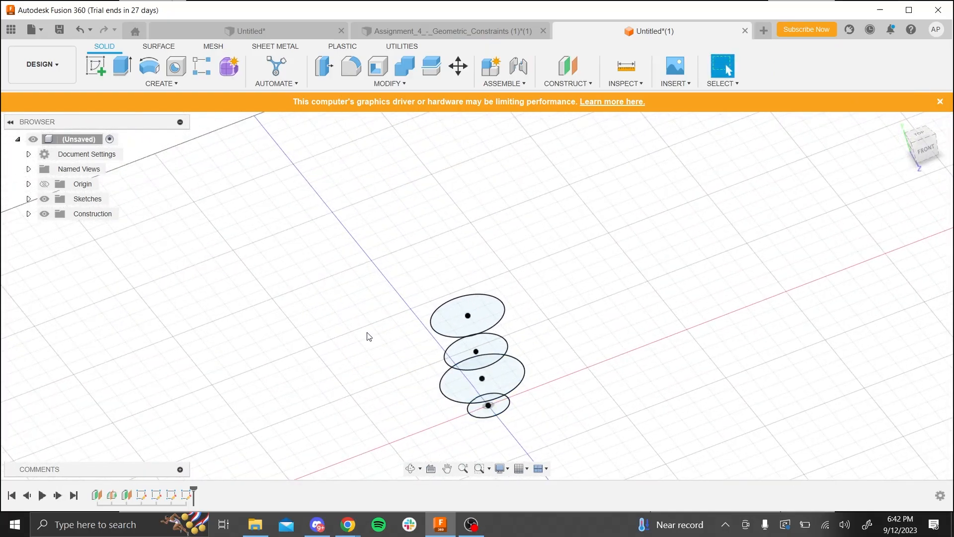
- Loft the four circles into a solid body, picking the profiles in order from the uppermost circle down to the lowest
{"action": "scroll", "coordinate": [440, 351], "scroll_direction": "up", "scroll_amount": 3}
{"action": "scroll", "coordinate": [343, 266], "scroll_direction": "down", "scroll_amount": 3}
{"action": "scroll", "coordinate": [498, 402], "scroll_direction": "up", "scroll_amount": 3}
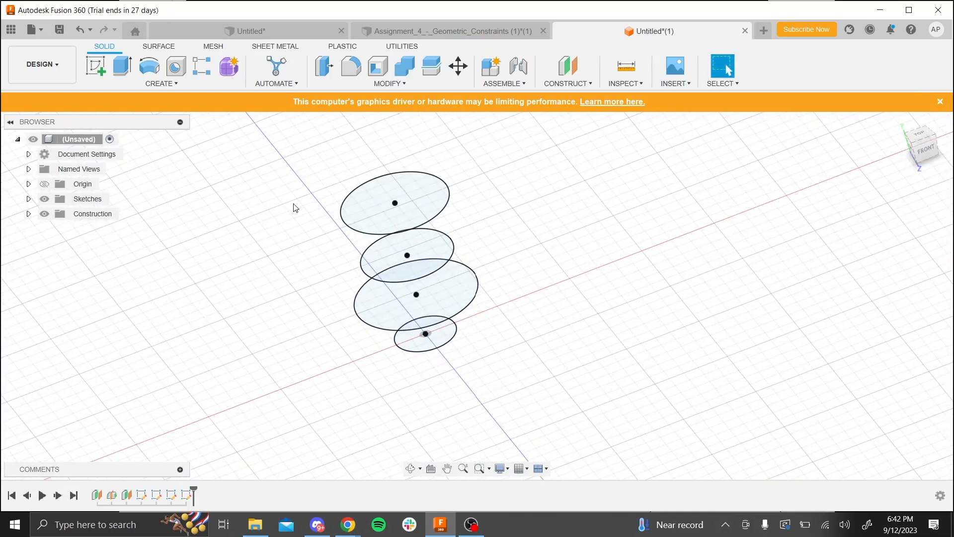
{"action": "scroll", "coordinate": [295, 208], "scroll_direction": "up", "scroll_amount": 2}
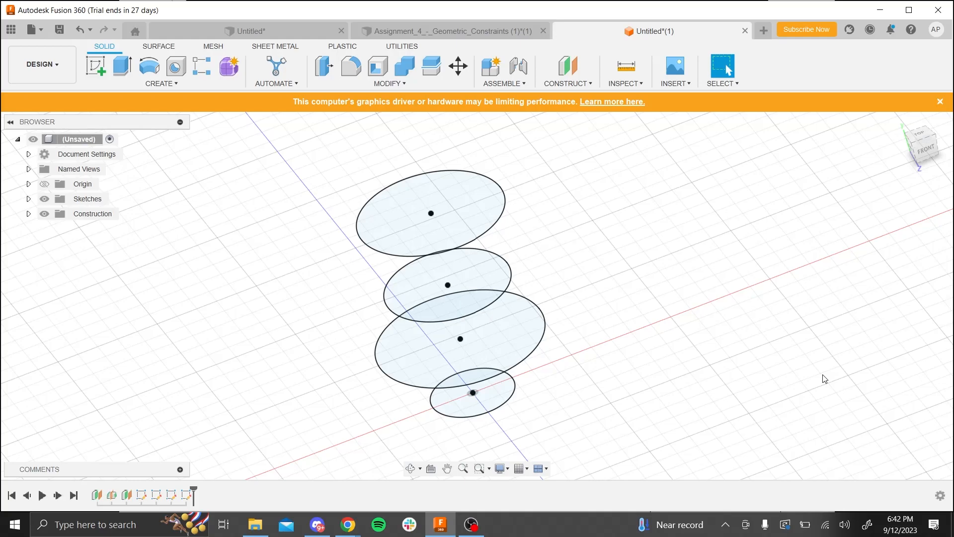
{"action": "left_click", "coordinate": [210, 83]}
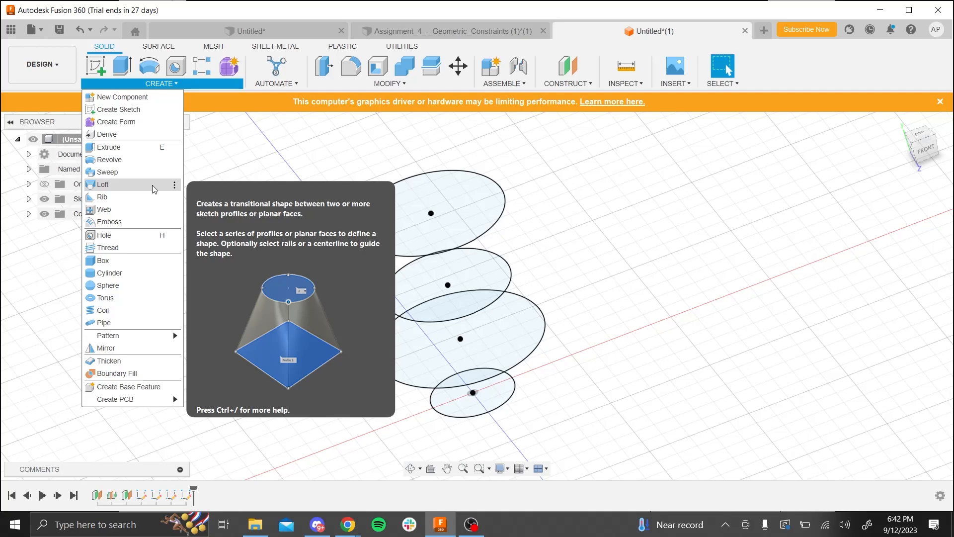
{"action": "left_click", "coordinate": [152, 184]}
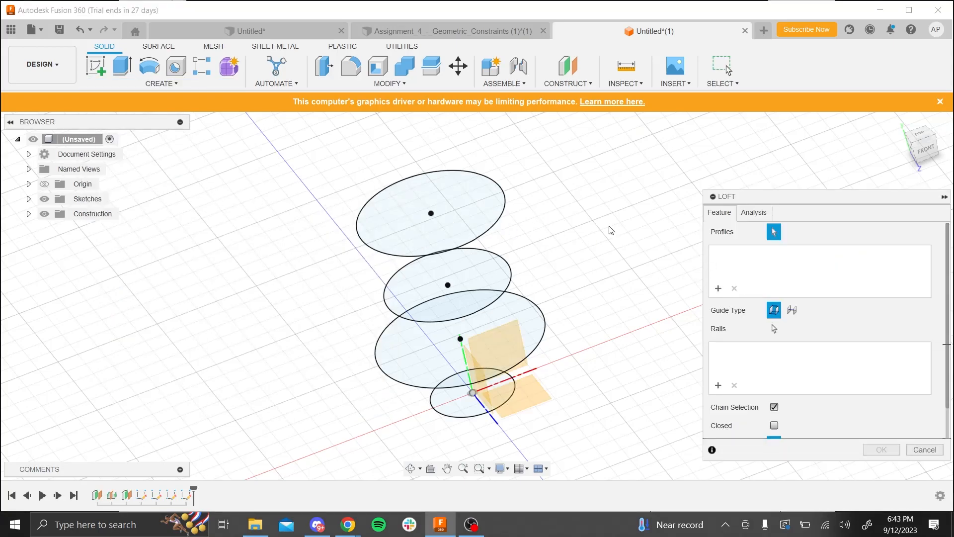
{"action": "left_click", "coordinate": [489, 230]}
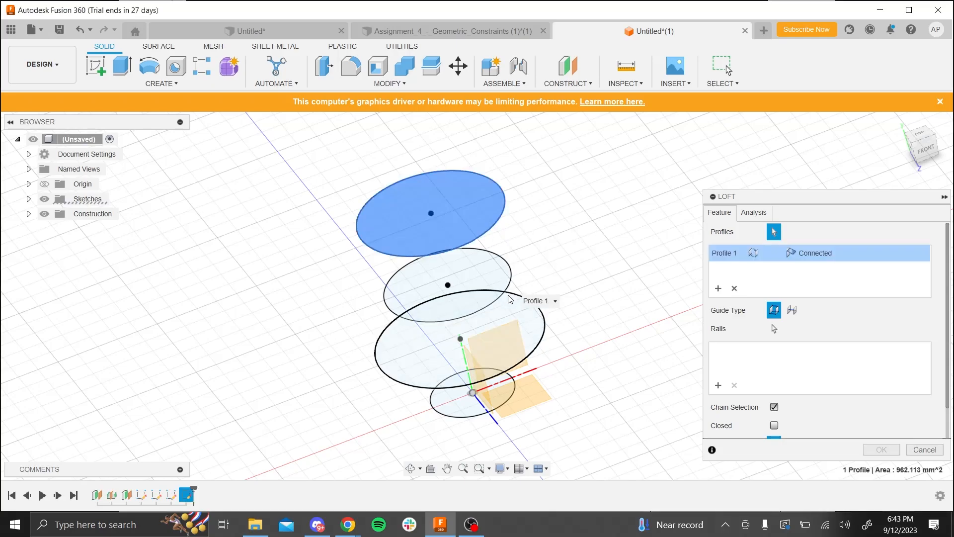
{"action": "left_click", "coordinate": [505, 298]}
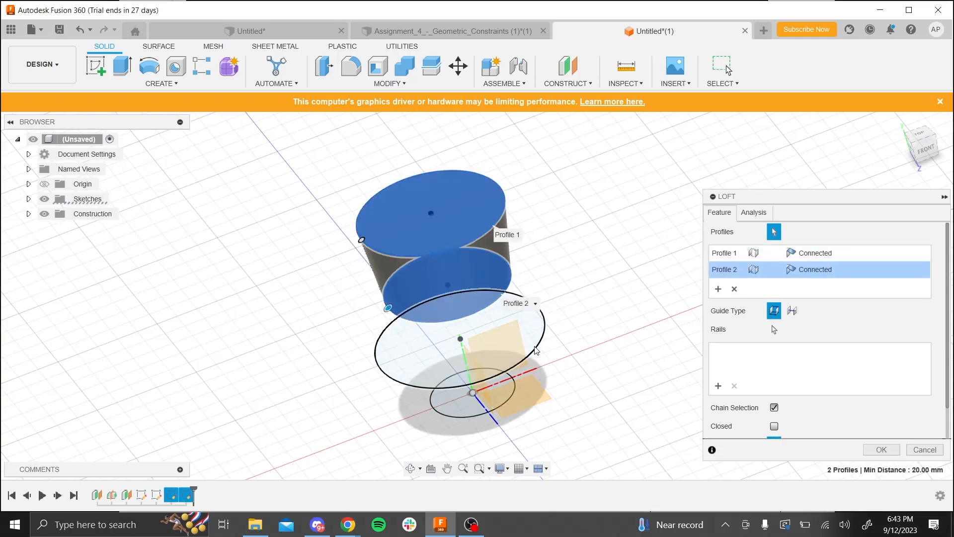
{"action": "left_click", "coordinate": [536, 351]}
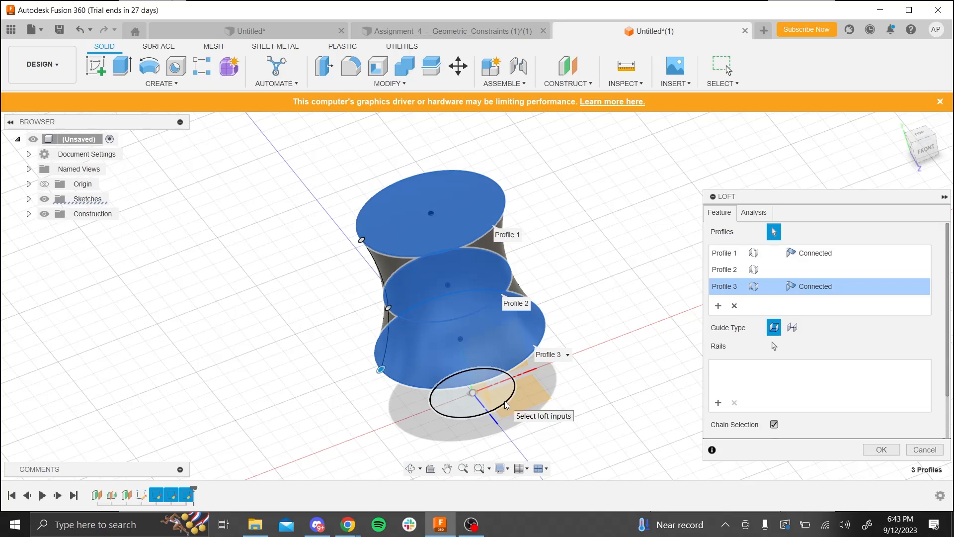
{"action": "left_click", "coordinate": [507, 399]}
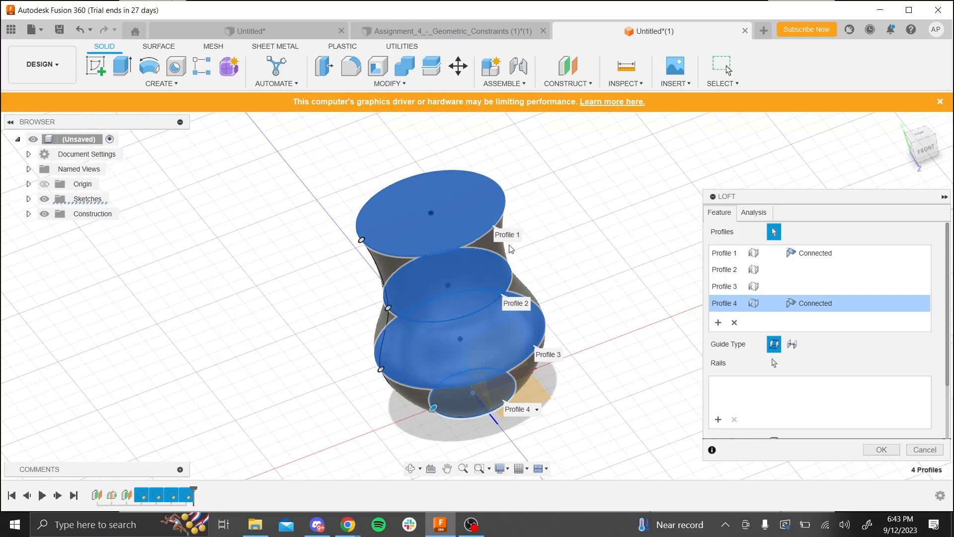
{"action": "left_click", "coordinate": [880, 450]}
{"action": "middle_click_drag", "start_coordinate": [658, 346], "coordinate": [683, 343], "text": "shift"}
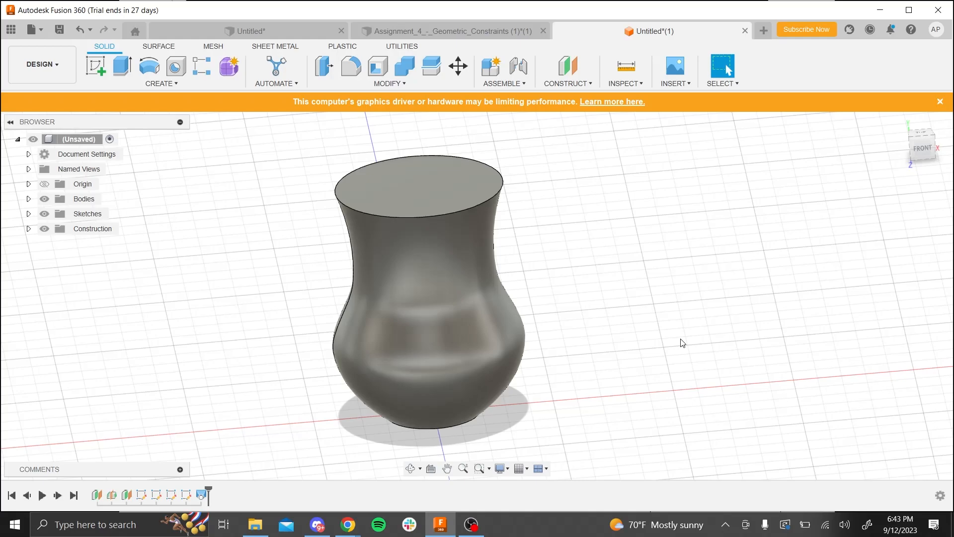
- Check the next assignment slide and shell the lofted body through its top face with a 2 mm inside thickness
{"action": "key", "text": "alt+Tab"}
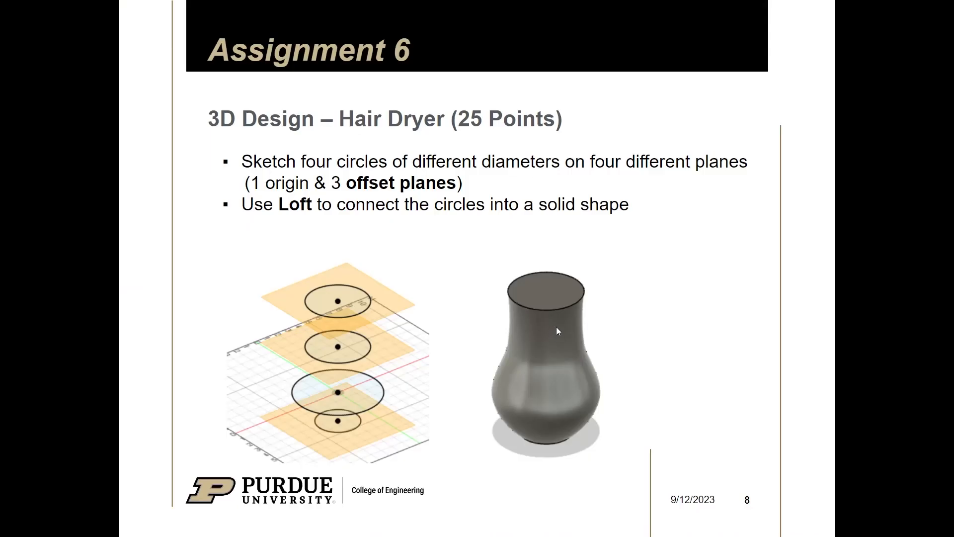
{"action": "left_click", "coordinate": [562, 322]}
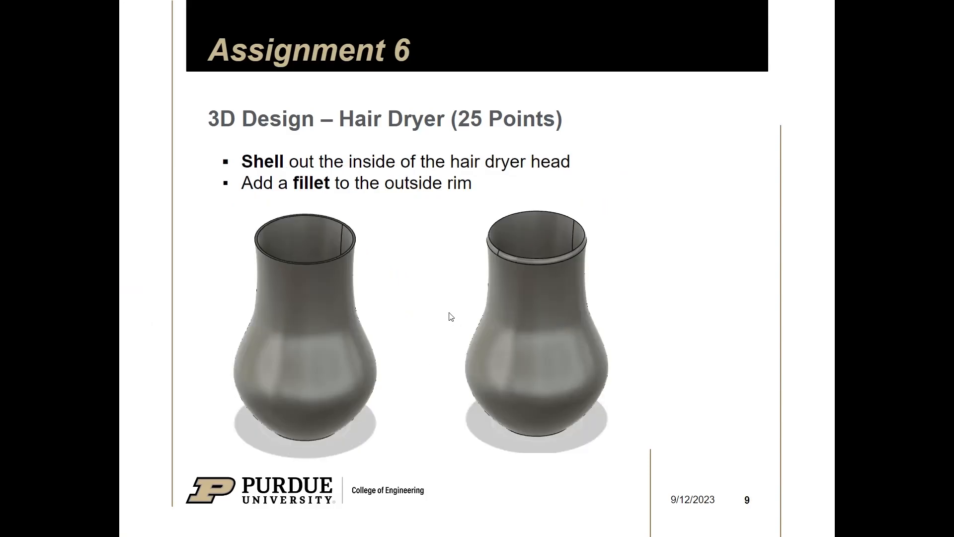
{"action": "key", "text": "alt+Tab"}
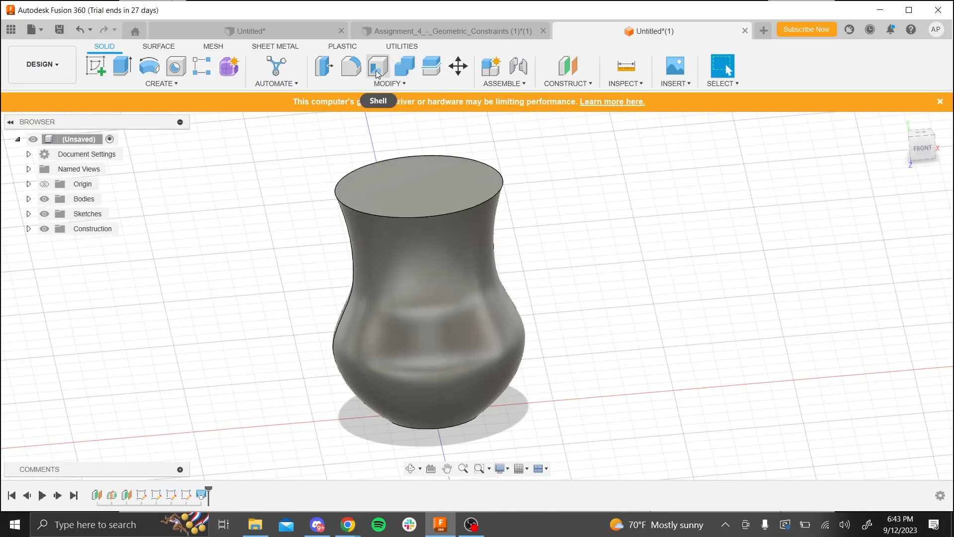
{"action": "left_click", "coordinate": [160, 82]}
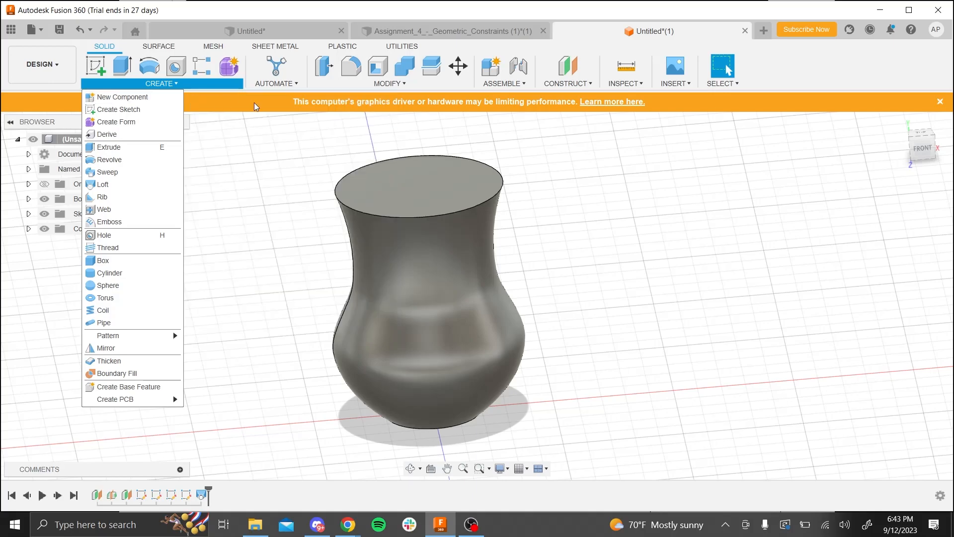
{"action": "left_click", "coordinate": [359, 85]}
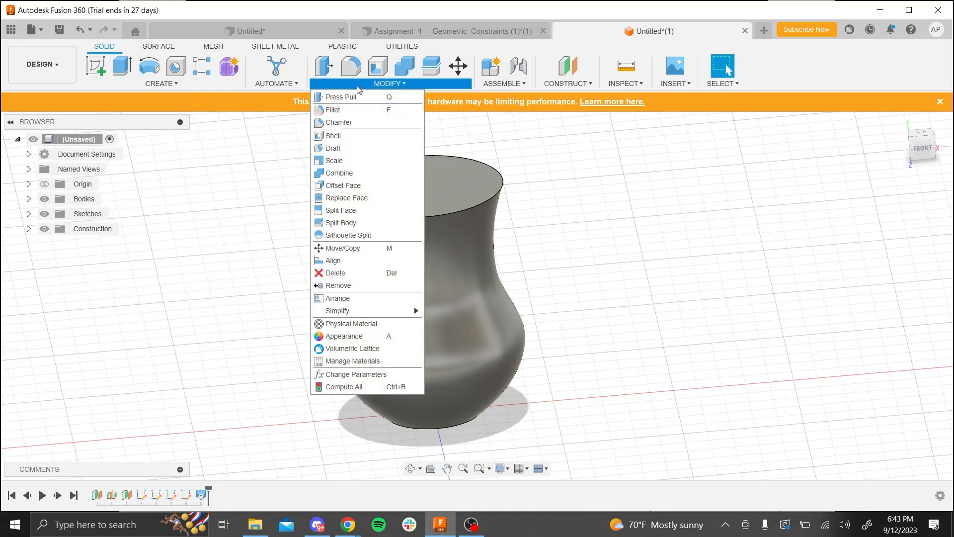
{"action": "left_click", "coordinate": [387, 68]}
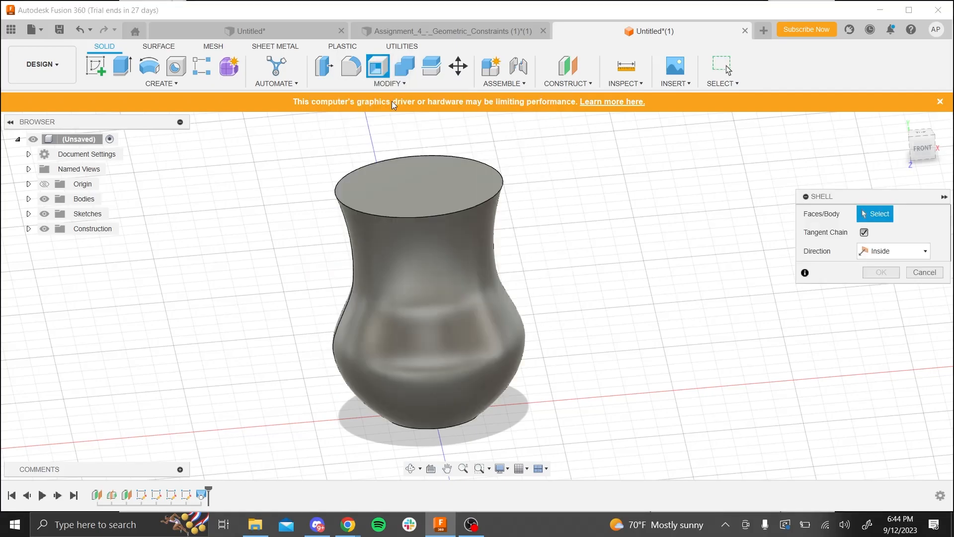
{"action": "left_click", "coordinate": [421, 180]}
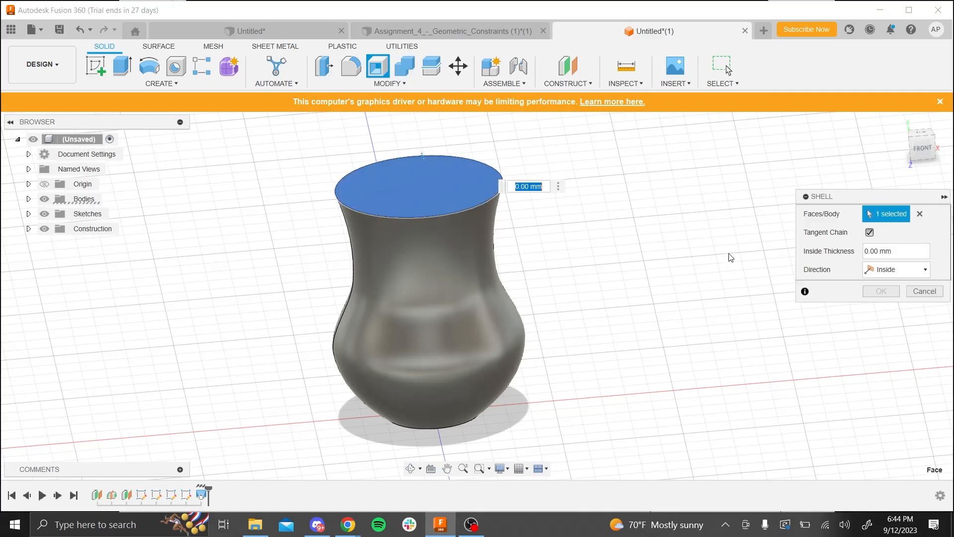
{"action": "left_click", "coordinate": [894, 251]}
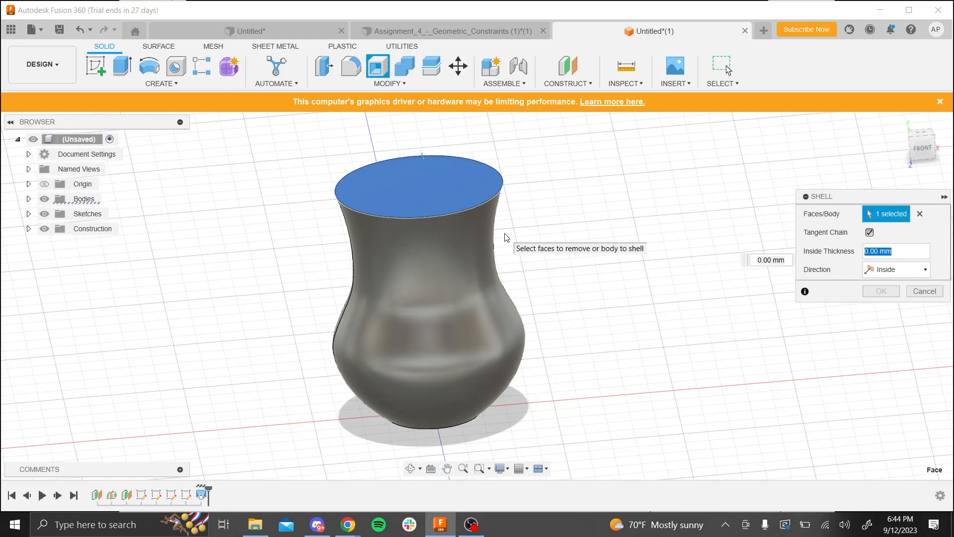
{"action": "type", "text": "2"}
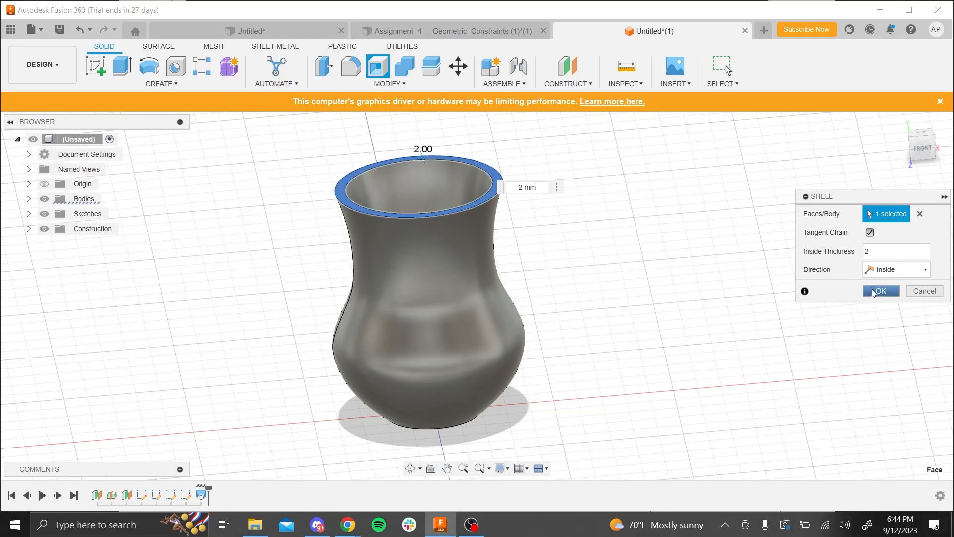
{"action": "left_click", "coordinate": [879, 291]}
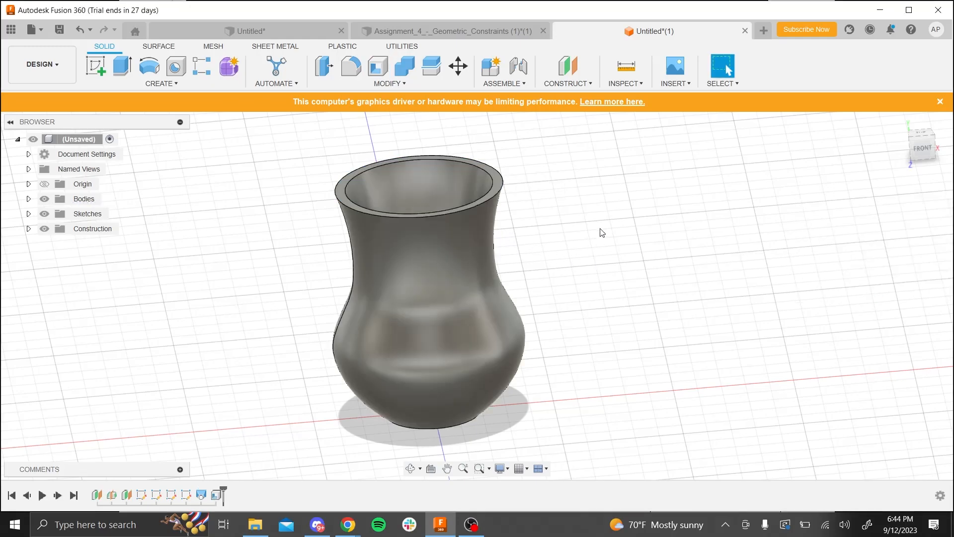
{"action": "mouse_move", "coordinate": [601, 230]}
{"action": "middle_mouse_down", "text": "shift"}
{"action": "mouse_move", "coordinate": [617, 298]}
{"action": "mouse_move", "coordinate": [634, 279]}
{"action": "mouse_move", "coordinate": [604, 242]}
{"action": "mouse_move", "coordinate": [618, 228]}
{"action": "middle_mouse_up", "text": "shift"}
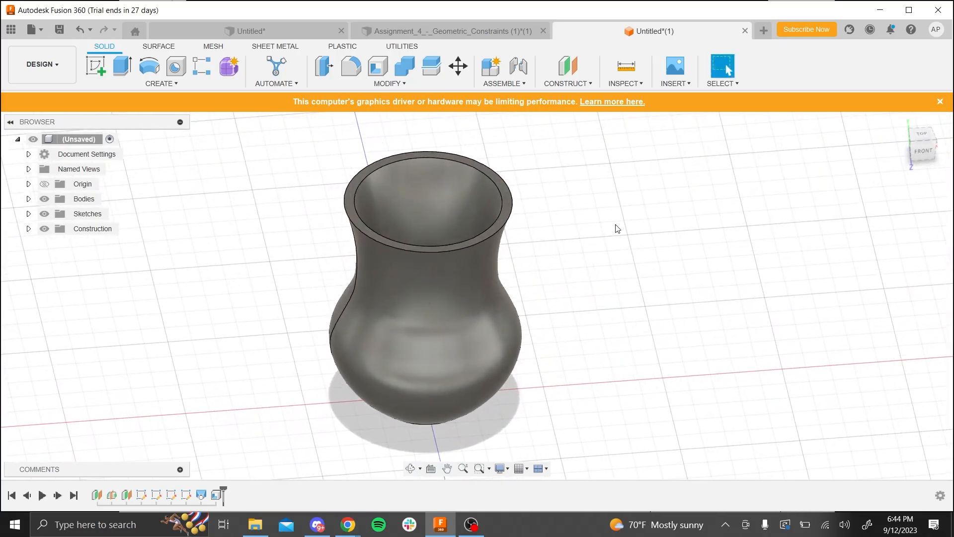
- Recheck the assignment slide and fillet the outer edge of the body's top rim with a 1 mm constant radius
{"action": "key", "text": "alt+Tab"}
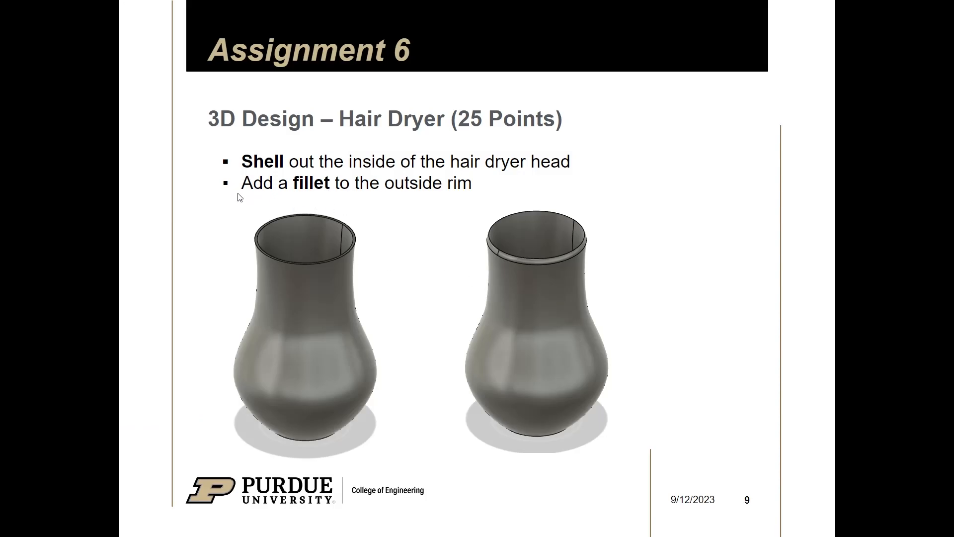
{"action": "key", "text": "alt+Tab"}
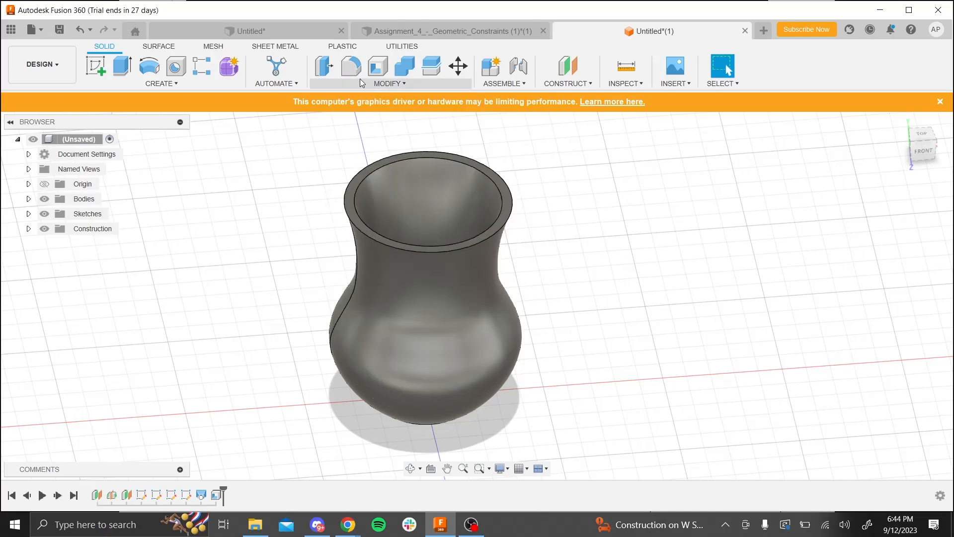
{"action": "left_click", "coordinate": [351, 70]}
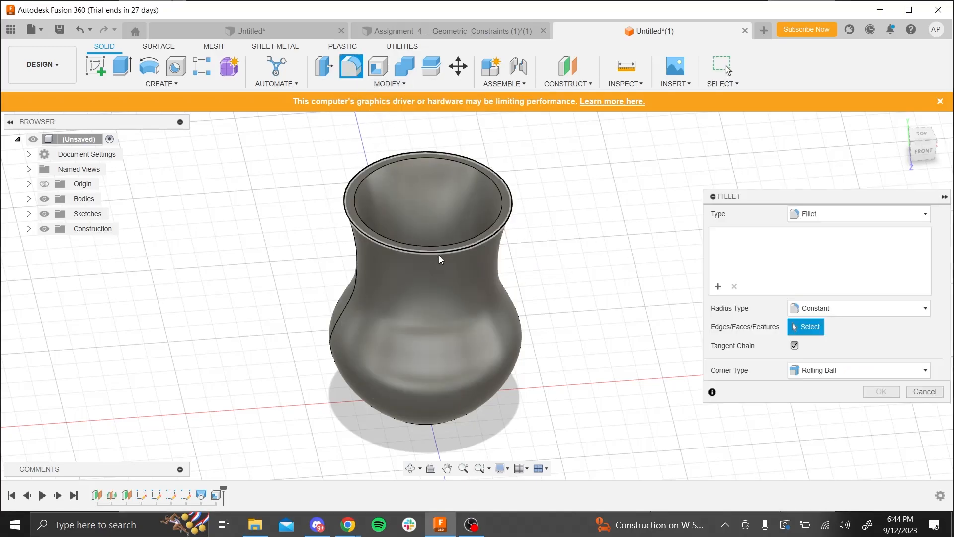
{"action": "left_click", "coordinate": [439, 255]}
{"action": "left_click", "coordinate": [829, 234]}
{"action": "type", "text": "1"}
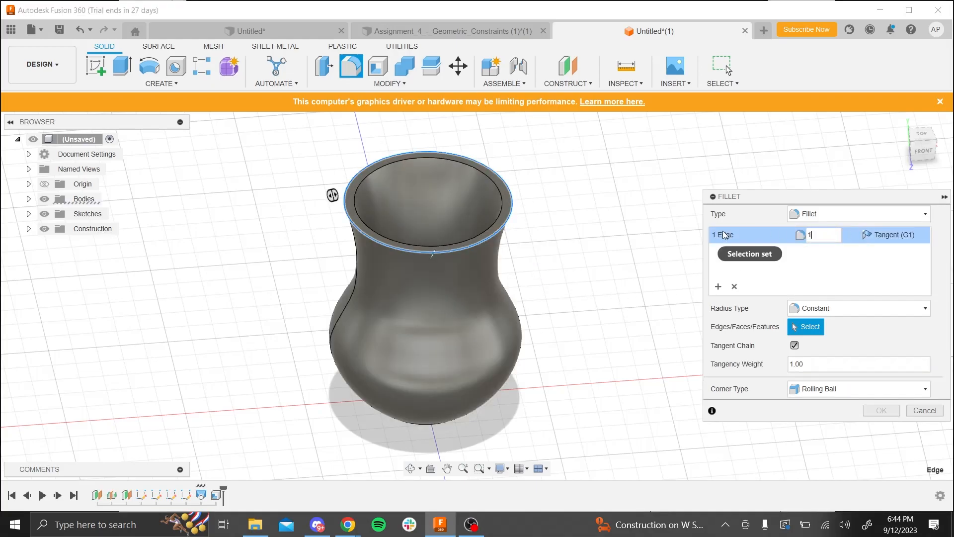
{"action": "left_click", "coordinate": [881, 410]}
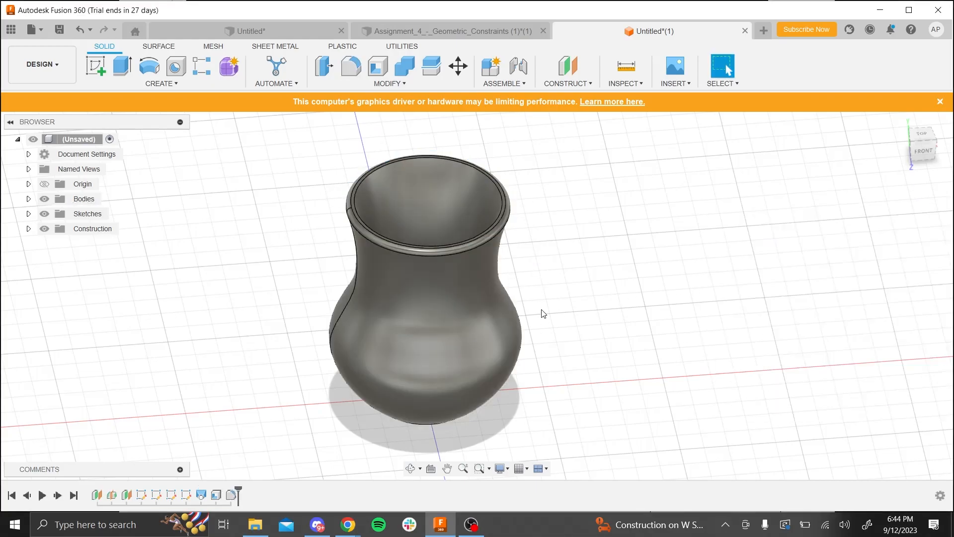
{"action": "middle_click_drag", "start_coordinate": [544, 313], "coordinate": [543, 390], "text": "shift"}
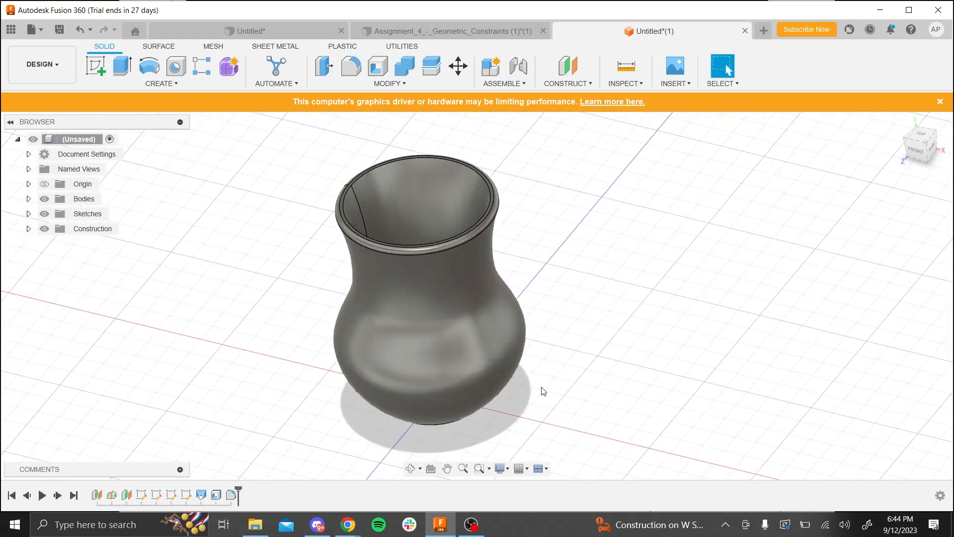
- Compare the body with the assignment slide and examine its filleted rim and hollow interior from several angles
{"action": "key", "text": "alt+Tab"}
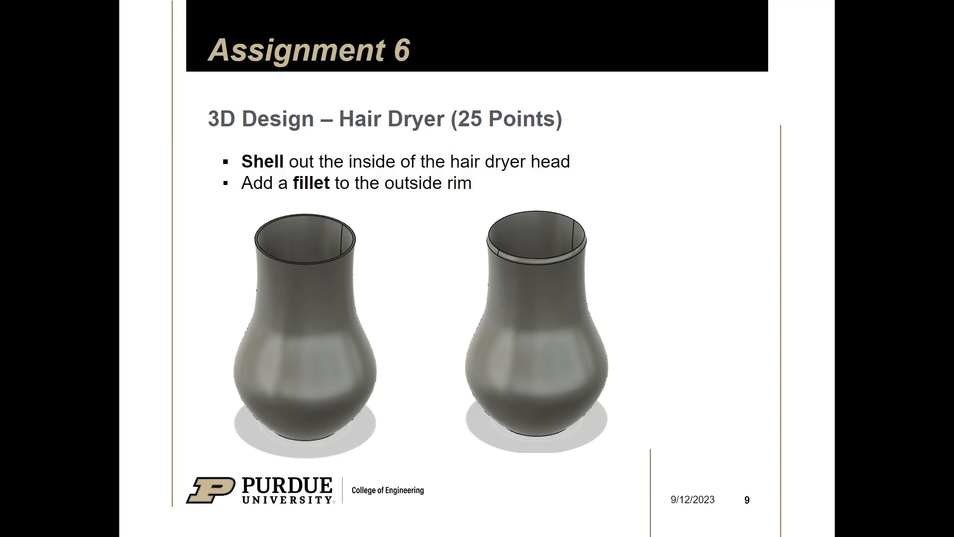
{"action": "key", "text": "alt+Tab"}
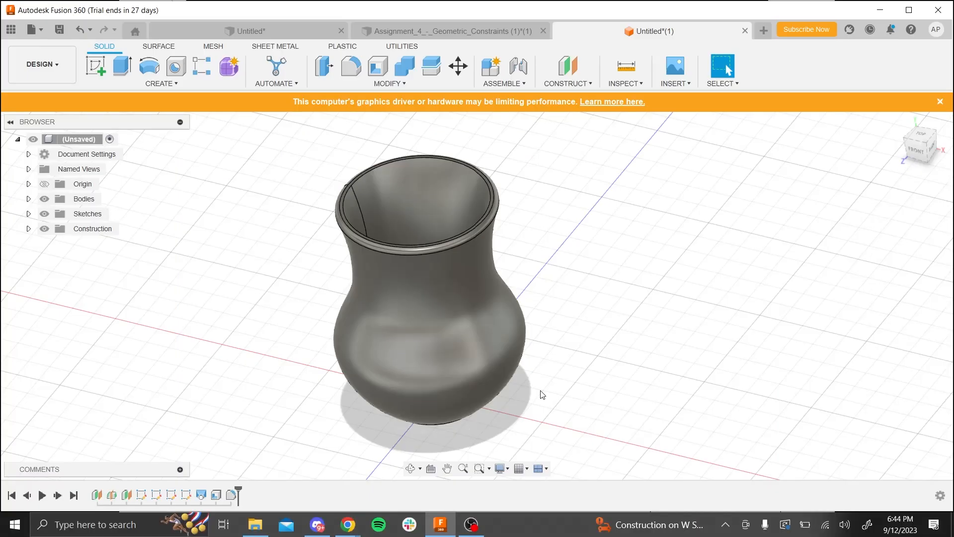
{"action": "middle_click_drag", "start_coordinate": [636, 297], "coordinate": [599, 298], "text": "shift"}
{"action": "middle_click_drag", "start_coordinate": [618, 335], "coordinate": [679, 445], "text": "shift"}
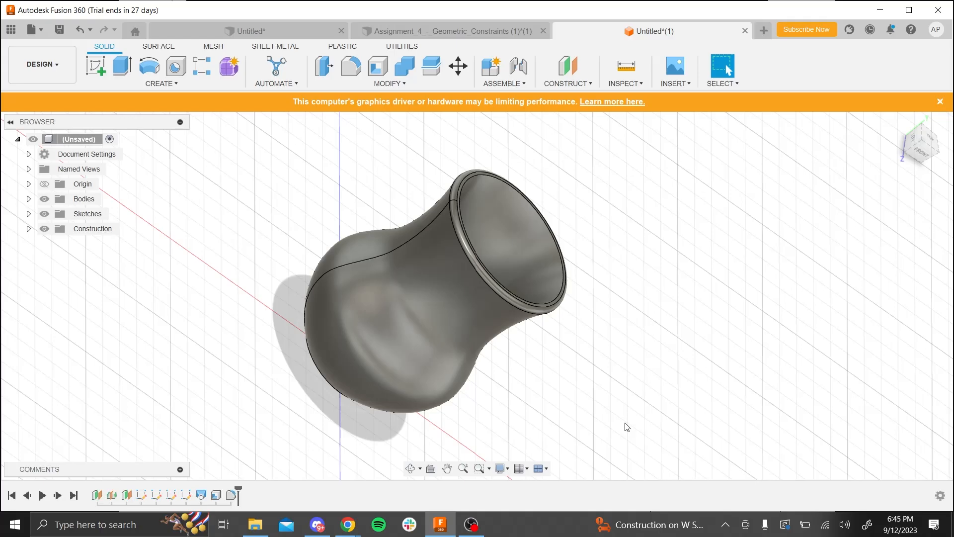
{"action": "middle_click_drag", "start_coordinate": [627, 427], "coordinate": [603, 337], "text": "shift"}
{"action": "scroll", "coordinate": [398, 328], "scroll_direction": "down", "scroll_amount": 4}
{"action": "scroll", "coordinate": [390, 178], "scroll_direction": "up", "scroll_amount": 3}
{"action": "scroll", "coordinate": [416, 258], "scroll_direction": "up", "scroll_amount": 3}
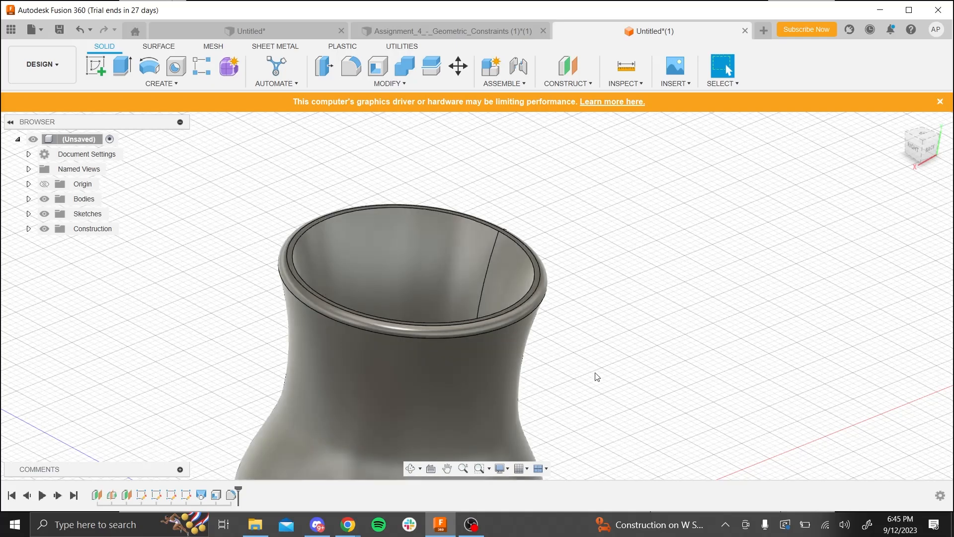
{"action": "scroll", "coordinate": [341, 326], "scroll_direction": "down", "scroll_amount": 1}
{"action": "scroll", "coordinate": [341, 326], "scroll_direction": "down", "scroll_amount": 1}
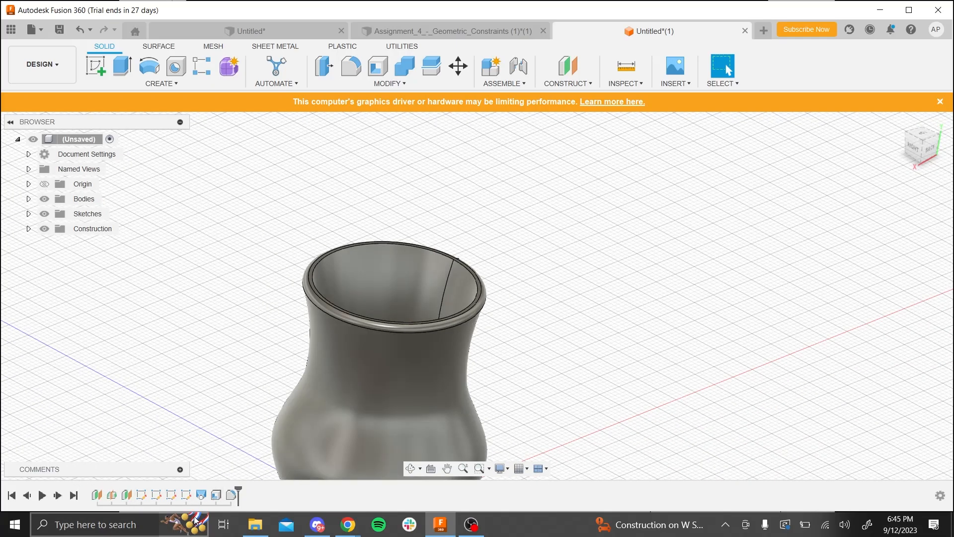
- Edit the sketch of the body's uppermost circle, set its diameter to 25 mm and finish the sketch
{"action": "mouse_move", "coordinate": [196, 520]}
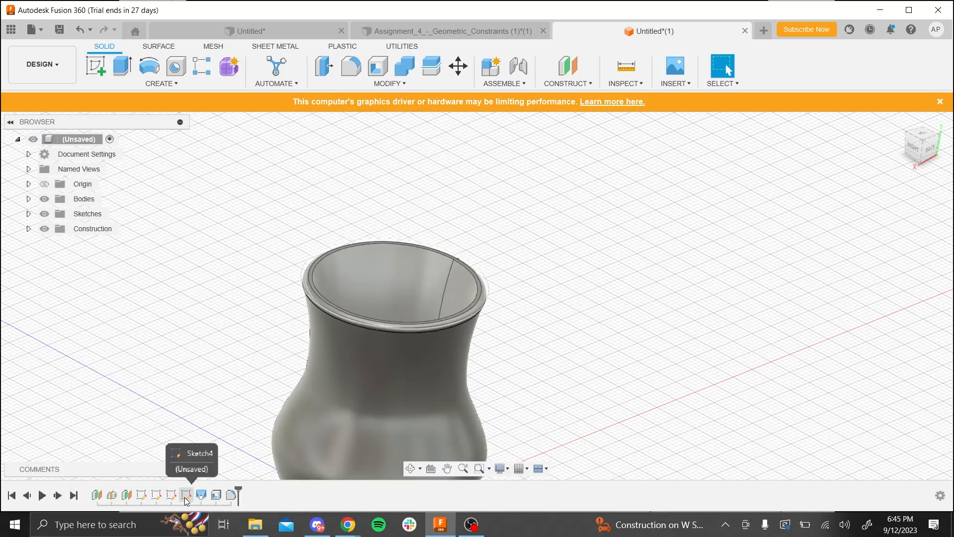
{"action": "scroll", "coordinate": [366, 407], "scroll_direction": "down", "scroll_amount": 5}
{"action": "middle_click_drag", "start_coordinate": [378, 405], "coordinate": [440, 267], "text": "shift"}
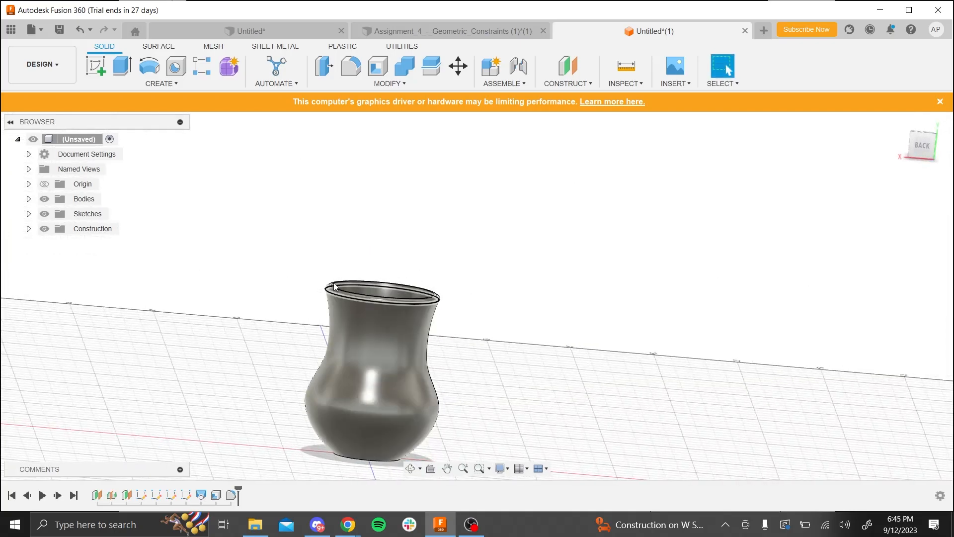
{"action": "right_click", "coordinate": [186, 495]}
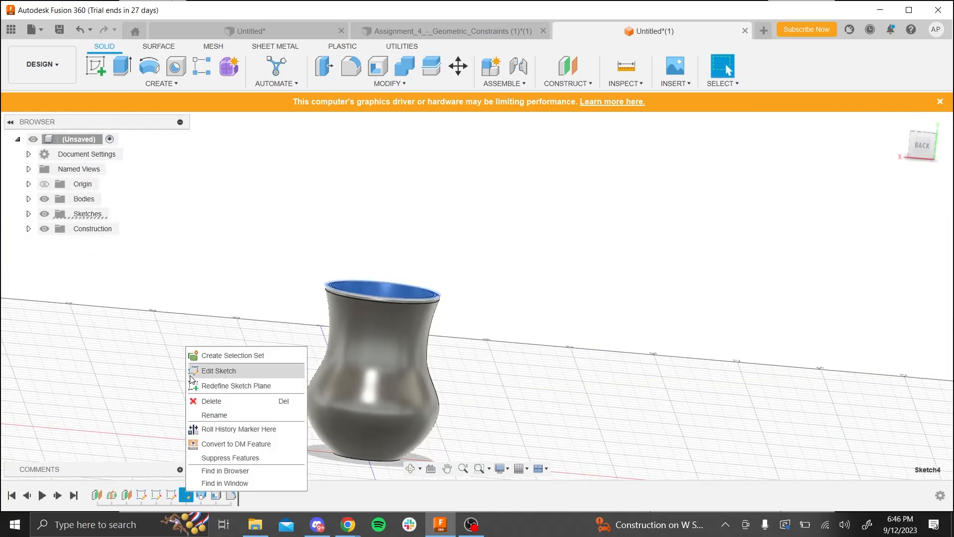
{"action": "left_click", "coordinate": [191, 376]}
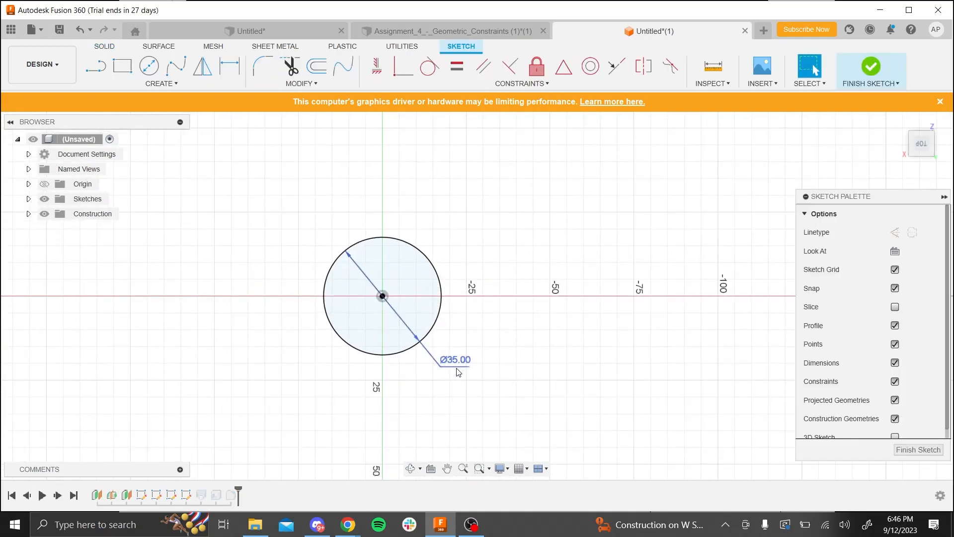
{"action": "double_click", "coordinate": [458, 371]}
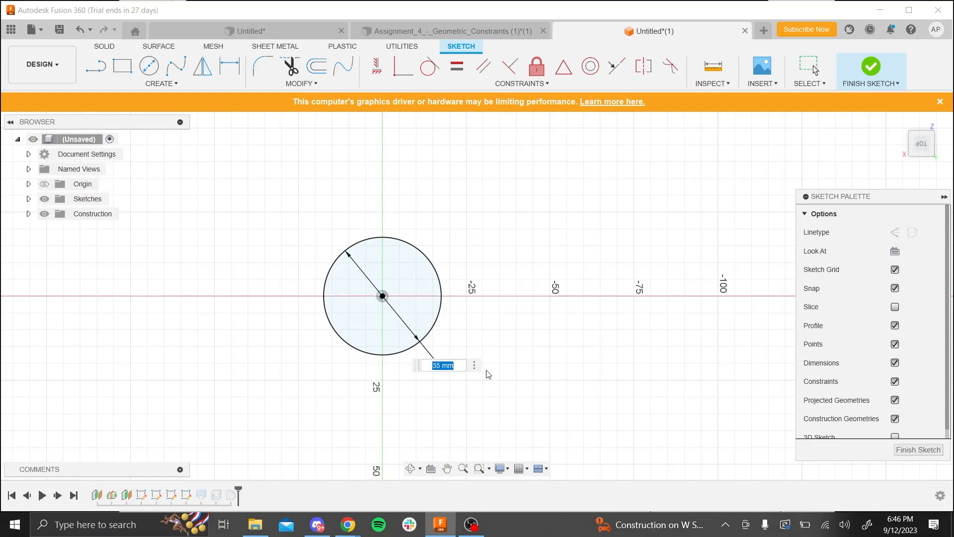
{"action": "type", "text": "25"}
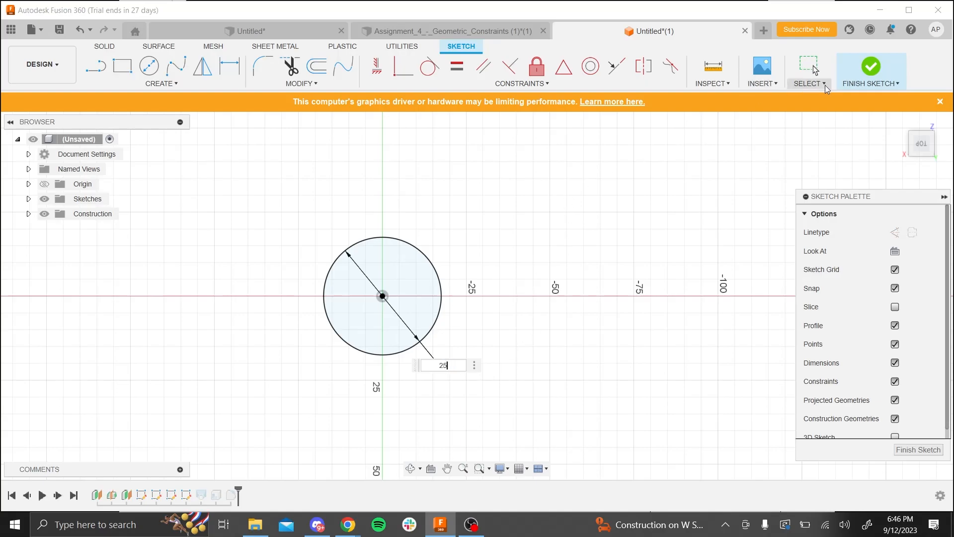
{"action": "left_click", "coordinate": [858, 77]}
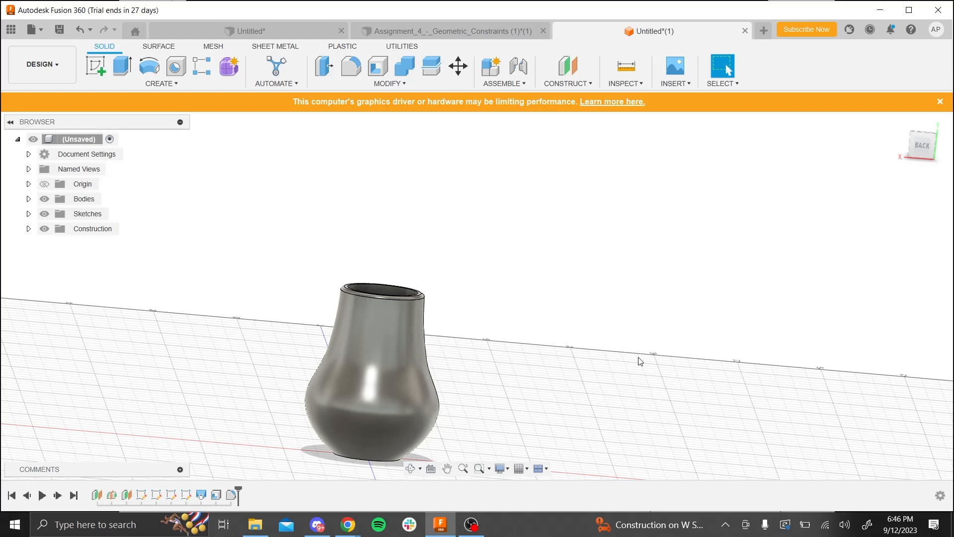
- Create a construction plane offset 10 mm from the XY plane
{"action": "left_click", "coordinate": [580, 85]}
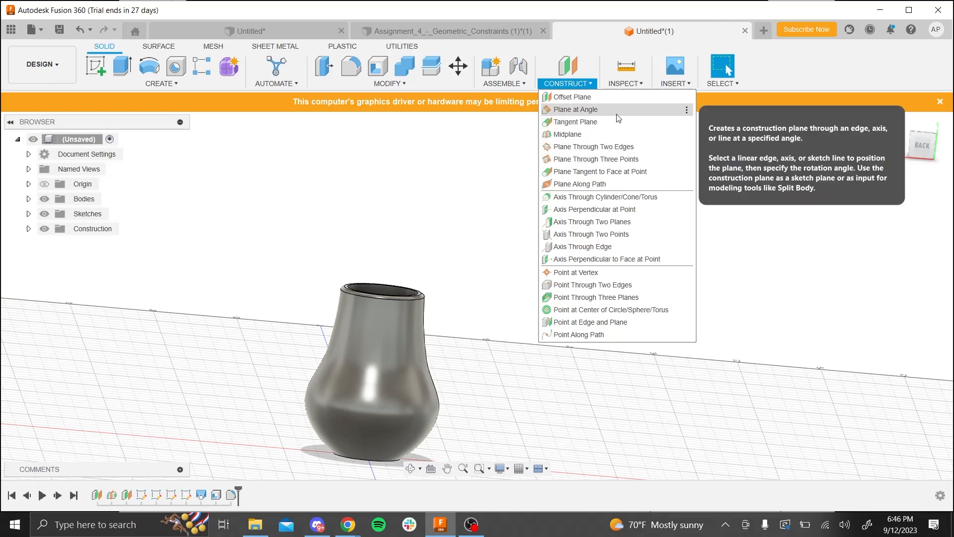
{"action": "left_click", "coordinate": [572, 96]}
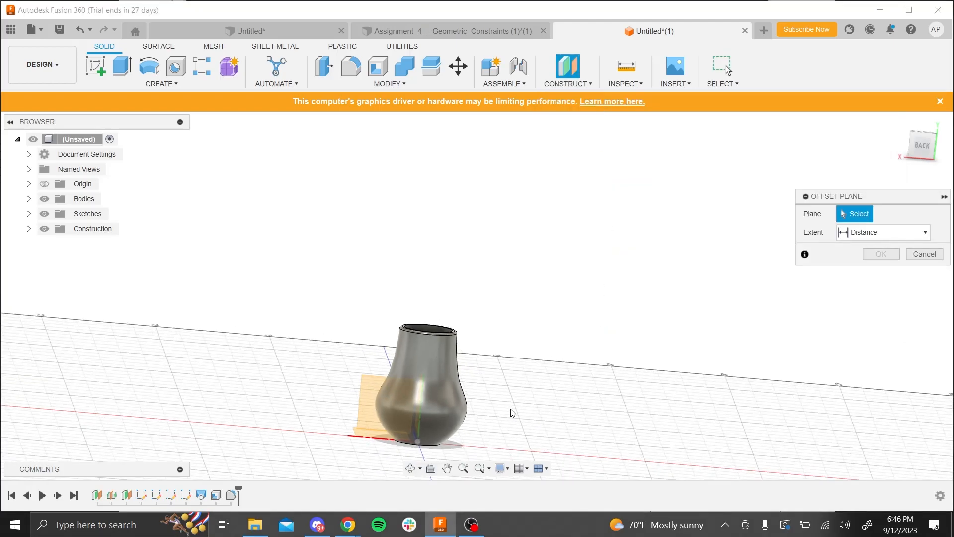
{"action": "middle_click_drag", "start_coordinate": [509, 411], "coordinate": [548, 421], "text": "shift"}
{"action": "scroll", "coordinate": [464, 401], "scroll_direction": "down", "scroll_amount": 3}
{"action": "scroll", "coordinate": [462, 418], "scroll_direction": "up", "scroll_amount": 3}
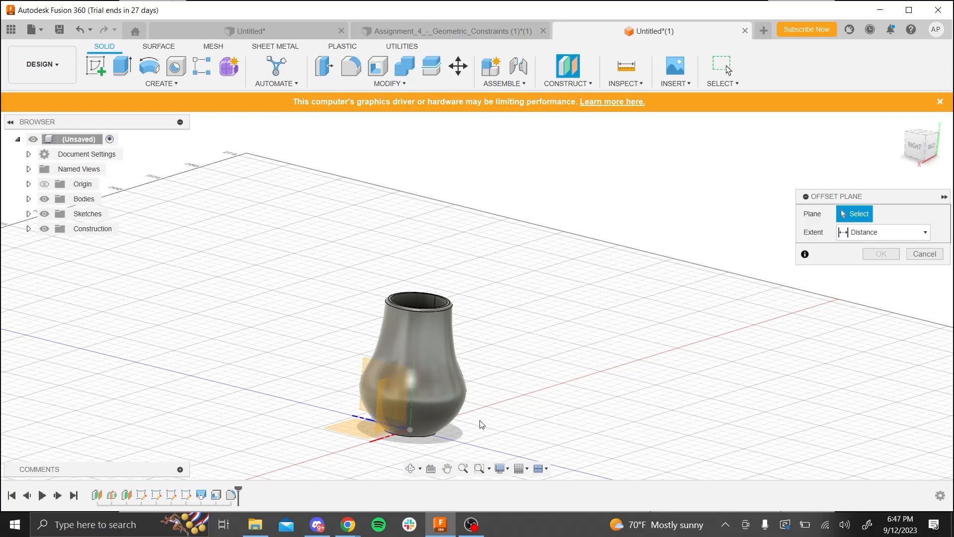
{"action": "left_click", "coordinate": [398, 401]}
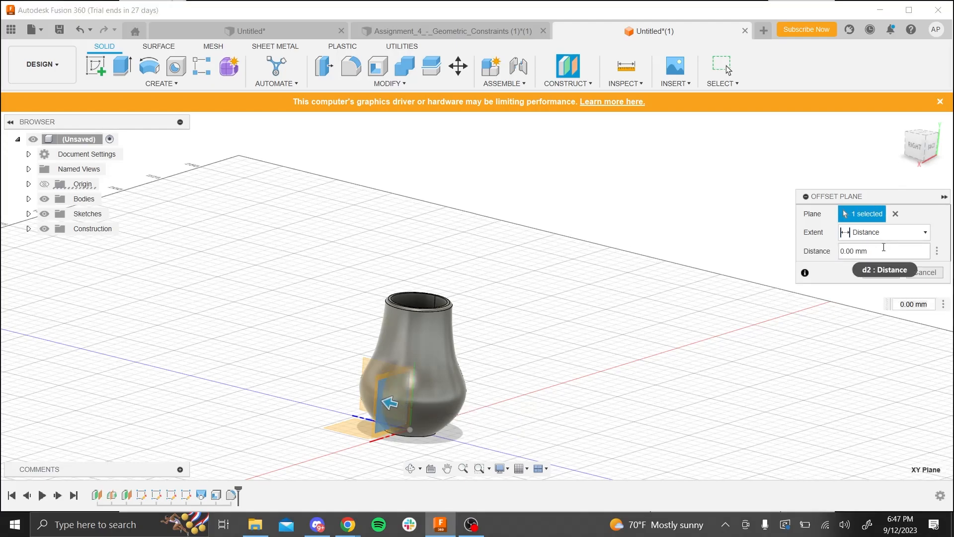
{"action": "left_click_drag", "start_coordinate": [884, 249], "coordinate": [832, 255]}
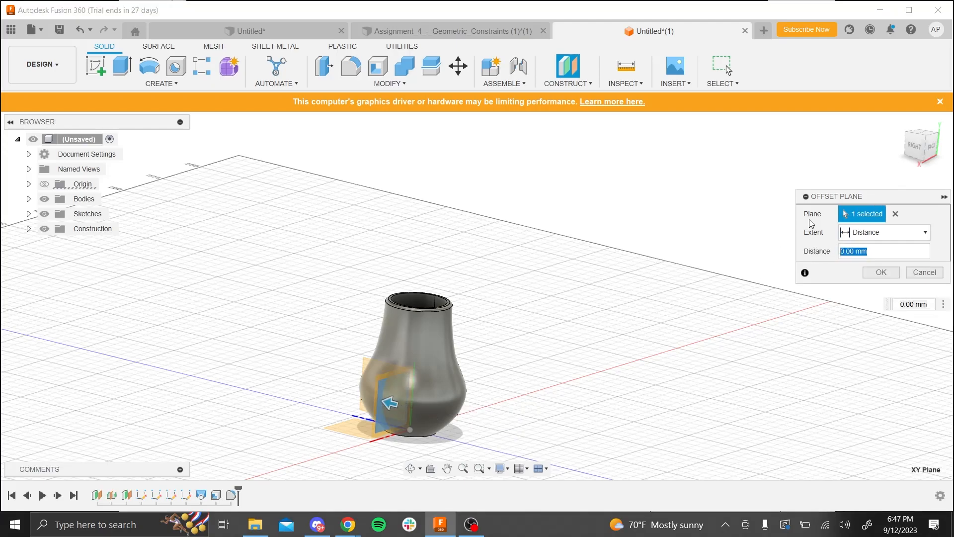
{"action": "type", "text": "5"}
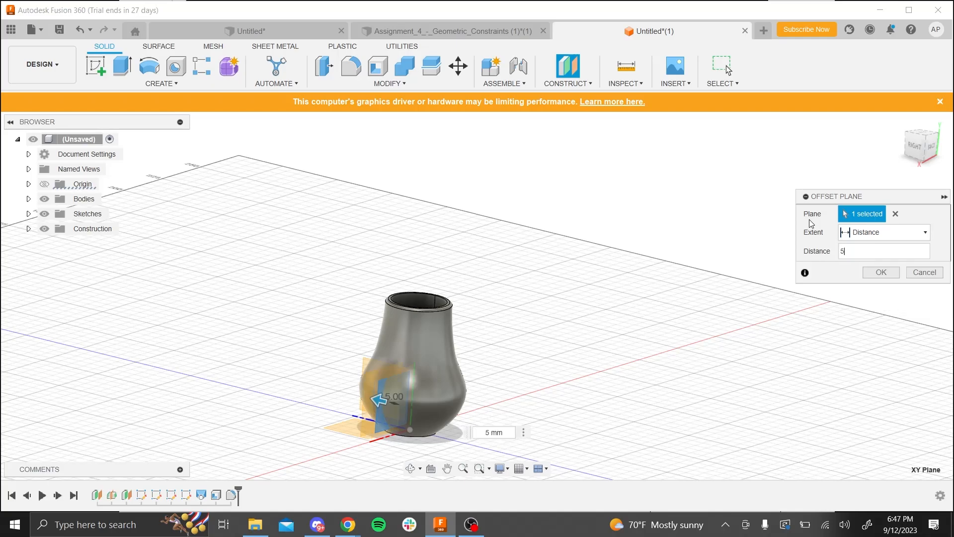
{"action": "middle_click_drag", "start_coordinate": [584, 383], "coordinate": [738, 319], "text": "shift"}
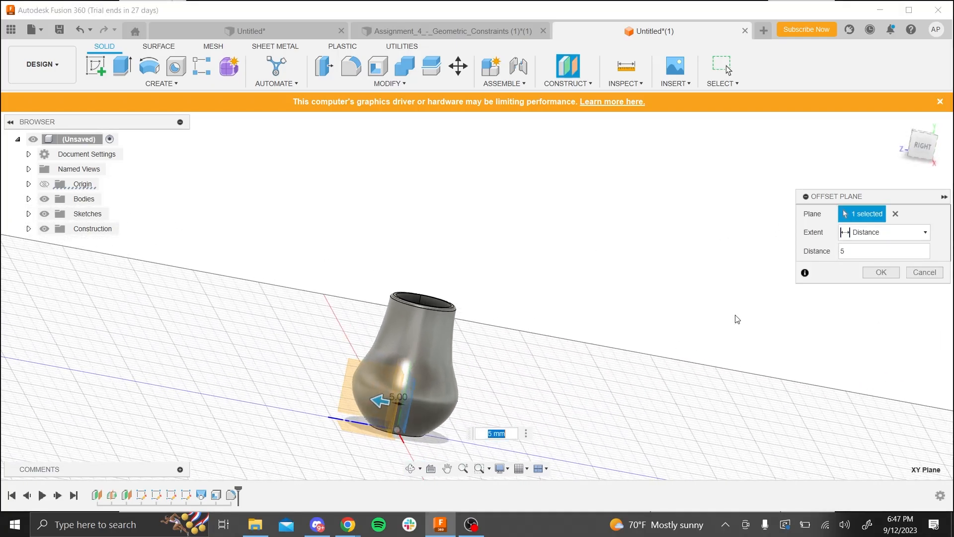
{"action": "type", "text": "10"}
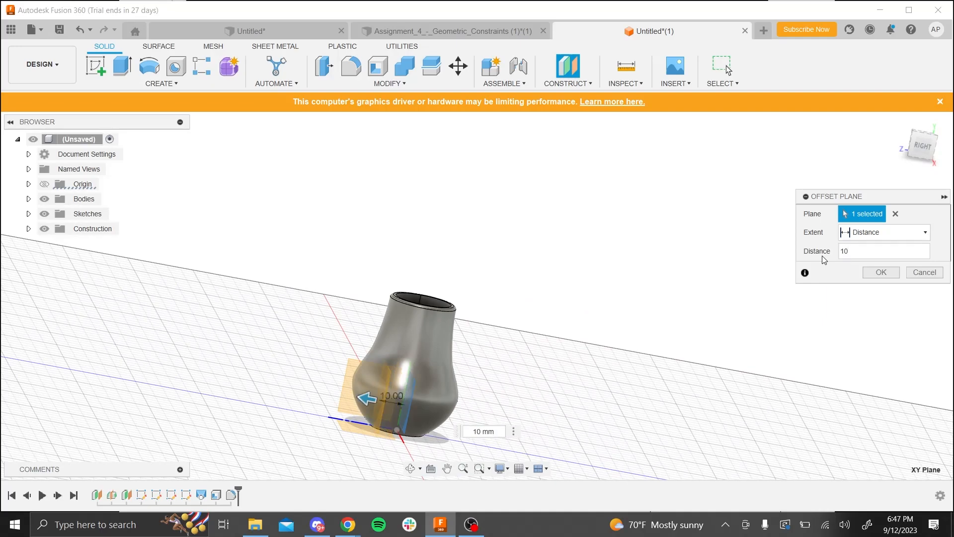
{"action": "left_click", "coordinate": [887, 272]}
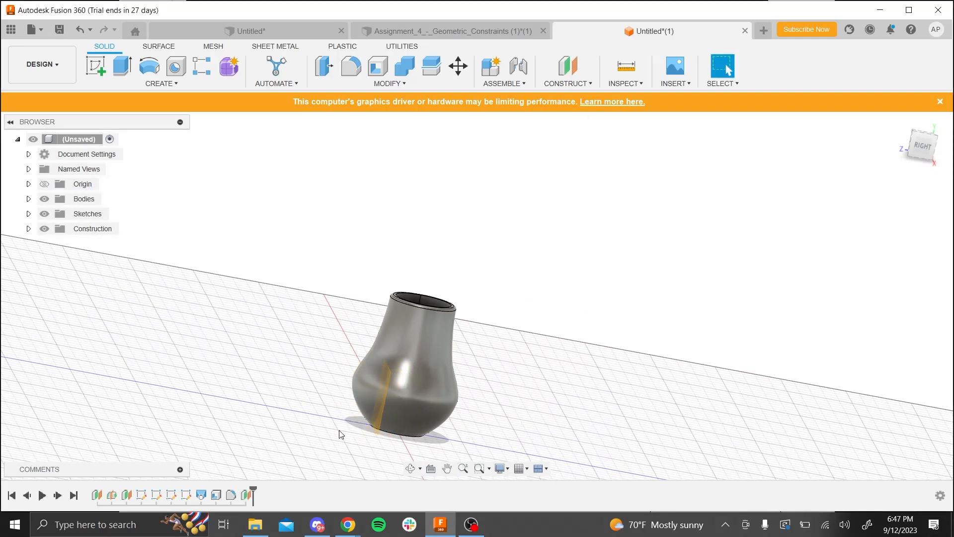
- Start a sketch on the new offset plane and draw a circle about 14.1 mm in diameter, centred over the body's bulge
{"action": "scroll", "coordinate": [368, 407], "scroll_direction": "down", "scroll_amount": 2}
{"action": "scroll", "coordinate": [349, 407], "scroll_direction": "up", "scroll_amount": 4}
{"action": "middle_click_drag", "start_coordinate": [316, 400], "coordinate": [327, 420], "text": "shift"}
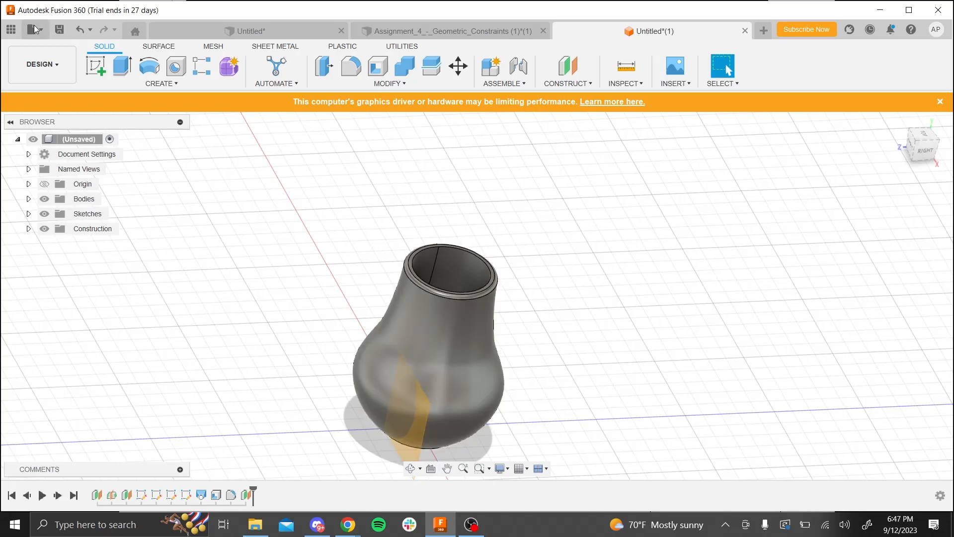
{"action": "left_click", "coordinate": [95, 66]}
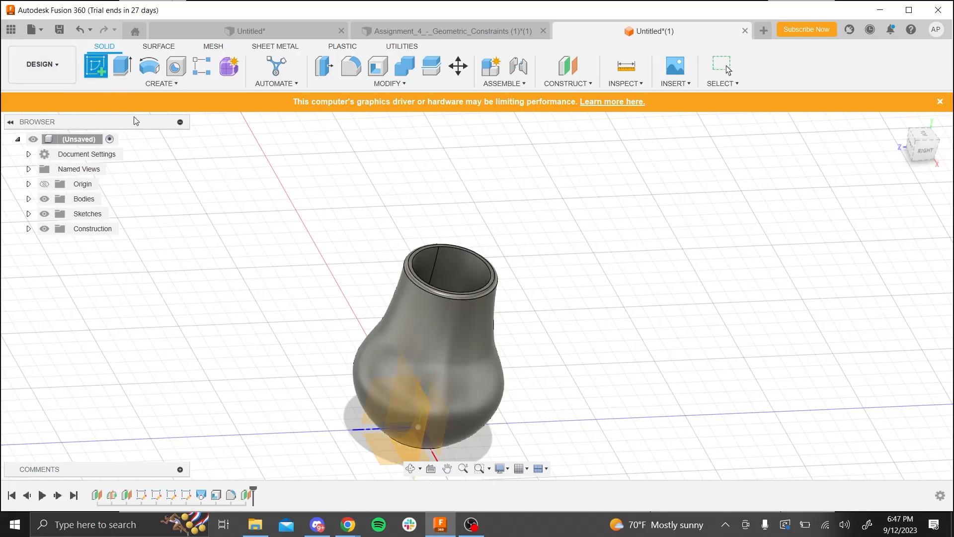
{"action": "left_click", "coordinate": [413, 433]}
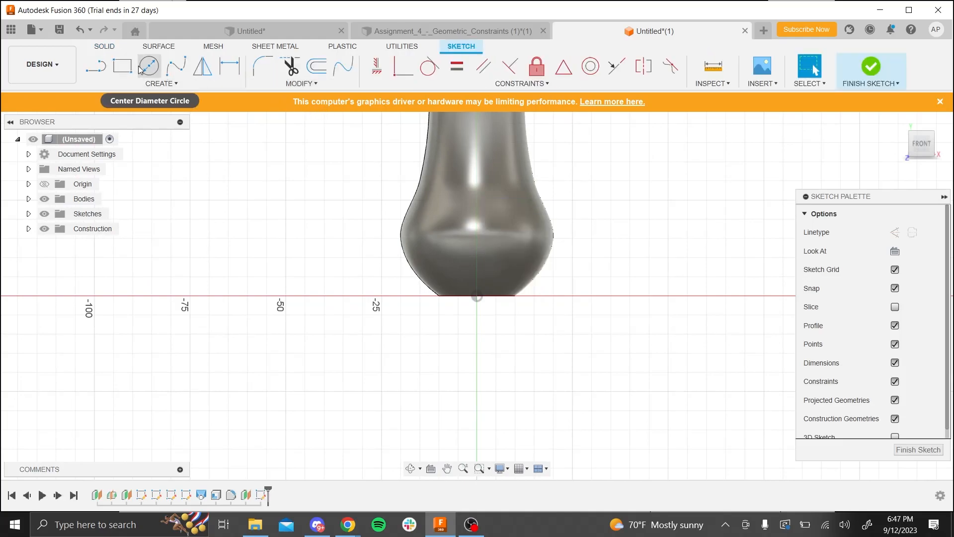
{"action": "left_click", "coordinate": [149, 66]}
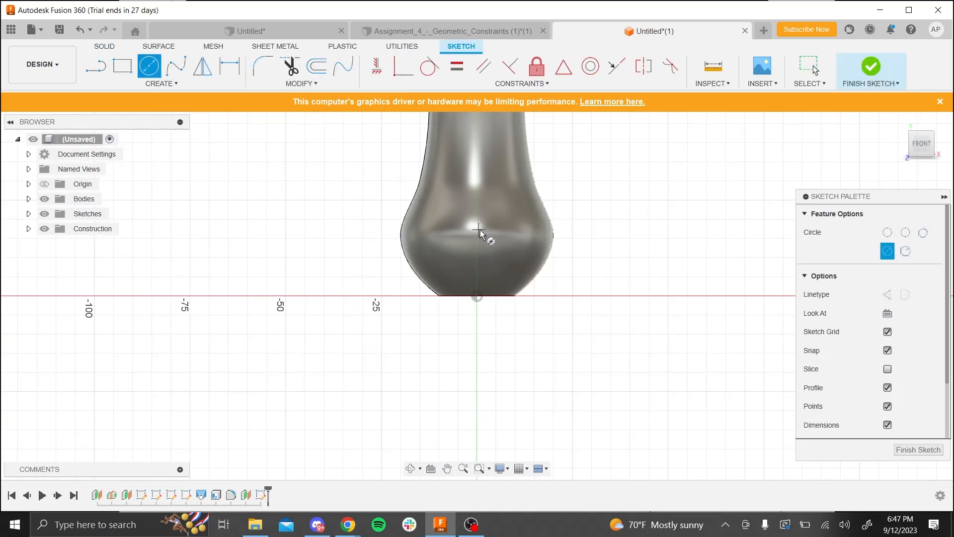
{"action": "left_click", "coordinate": [504, 254]}
- Dimension the circle's centre 12 mm above the origin and set its diameter to 14 mm
{"action": "left_click", "coordinate": [236, 75]}
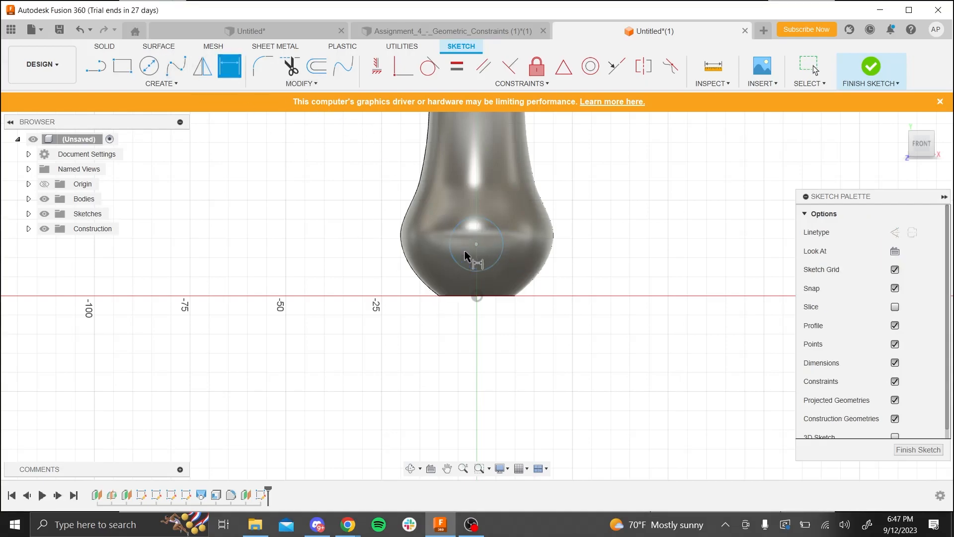
{"action": "left_click", "coordinate": [476, 297]}
{"action": "left_click", "coordinate": [581, 278]}
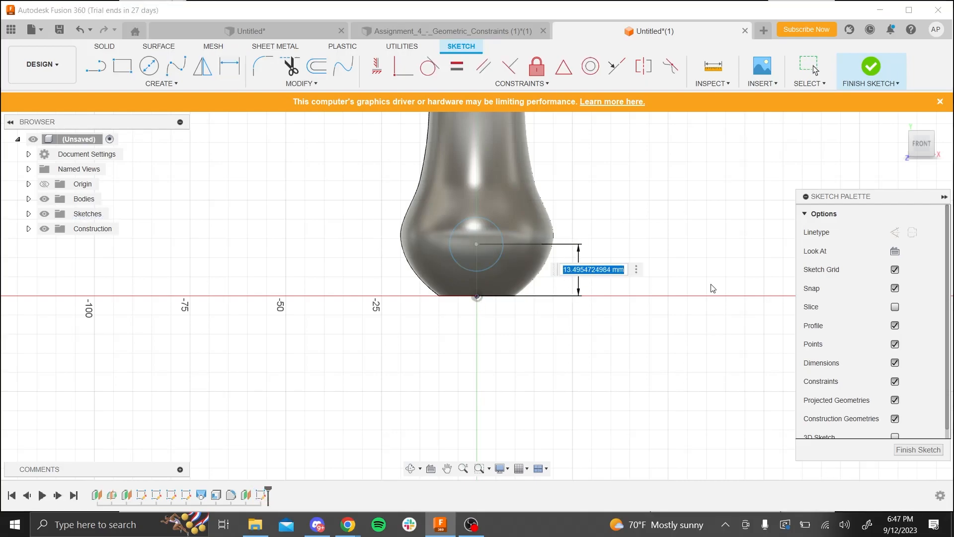
{"action": "type", "text": "12"}
{"action": "key", "text": "Return"}
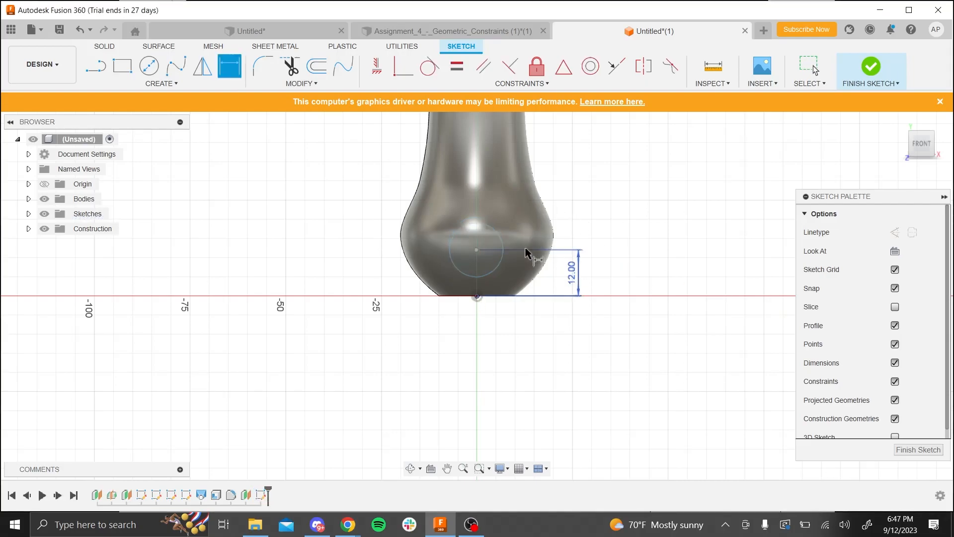
{"action": "left_click", "coordinate": [503, 244]}
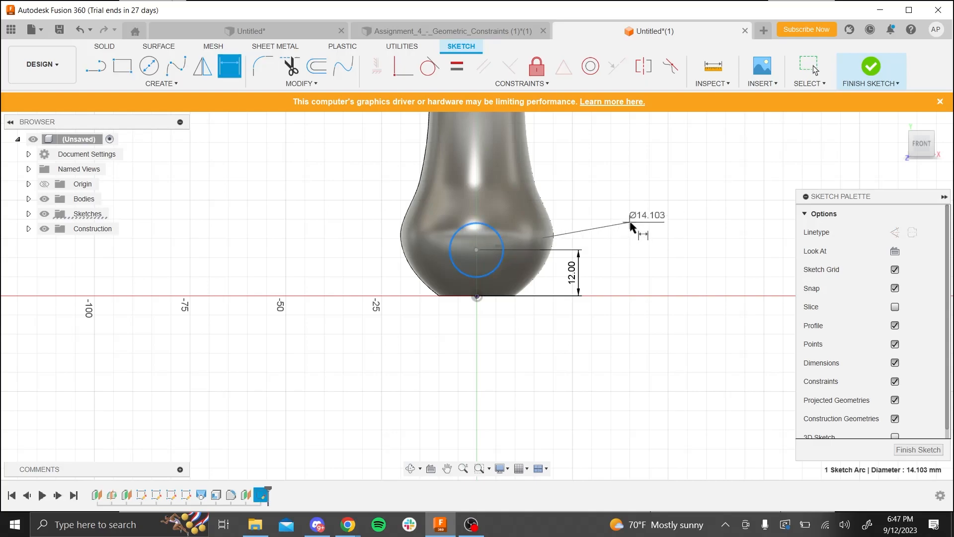
{"action": "left_click", "coordinate": [640, 232]}
{"action": "type", "text": "14.1031613433"}
{"action": "key", "text": "Return"}
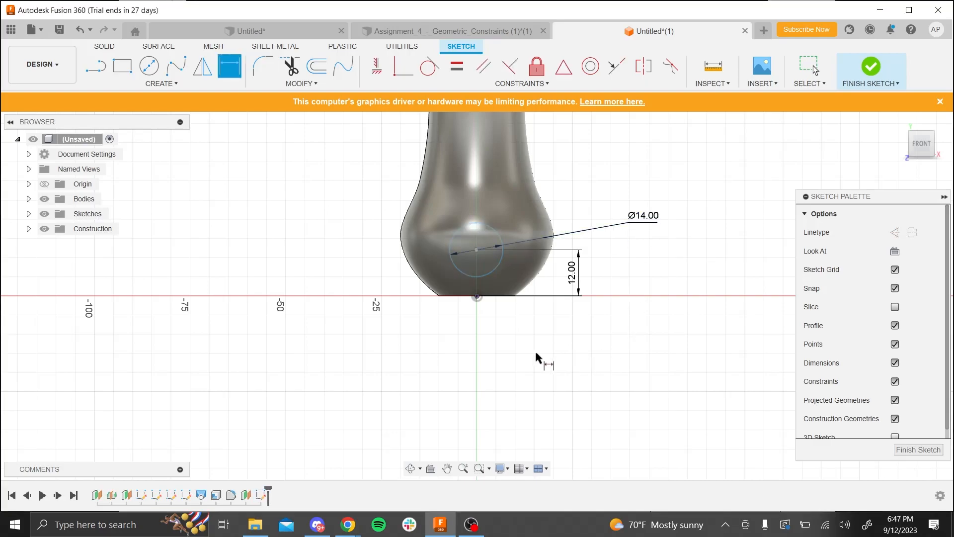
{"action": "key", "text": "Escape"}
- Shift the circle sideways, constrain its centre vertically in line with the origin, and finish the sketch
{"action": "left_click_drag", "start_coordinate": [476, 250], "coordinate": [534, 250]}
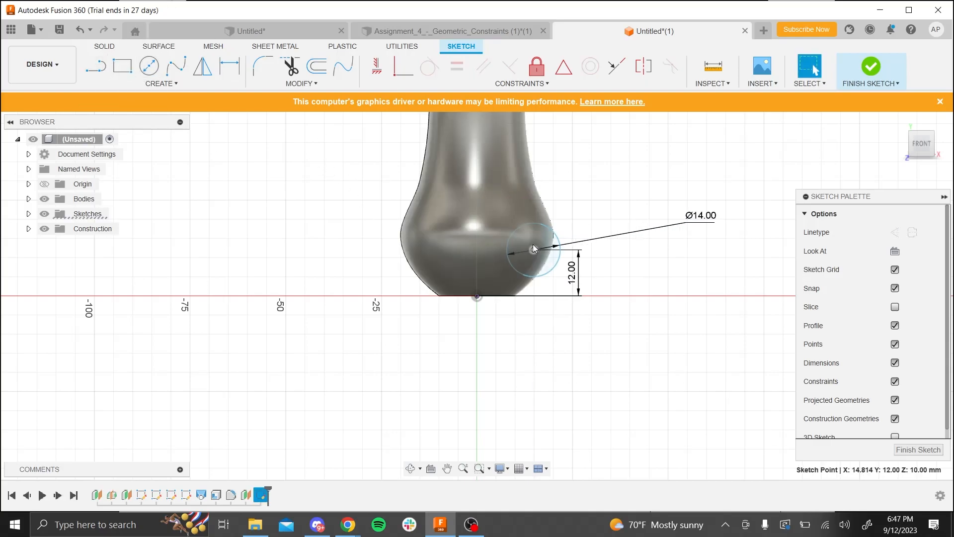
{"action": "left_click", "coordinate": [477, 296], "text": "ctrl"}
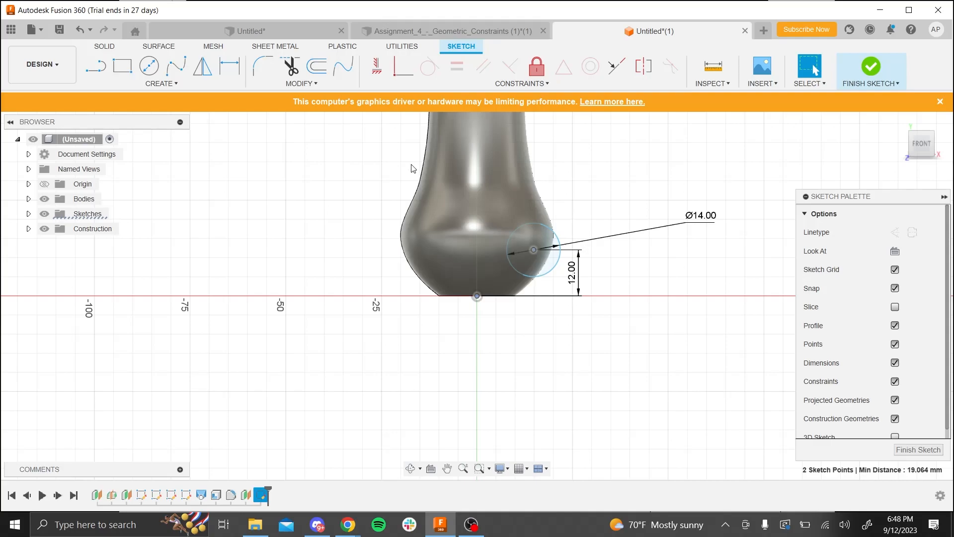
{"action": "key", "text": "Escape"}
{"action": "left_click_drag", "start_coordinate": [534, 250], "coordinate": [450, 222]}
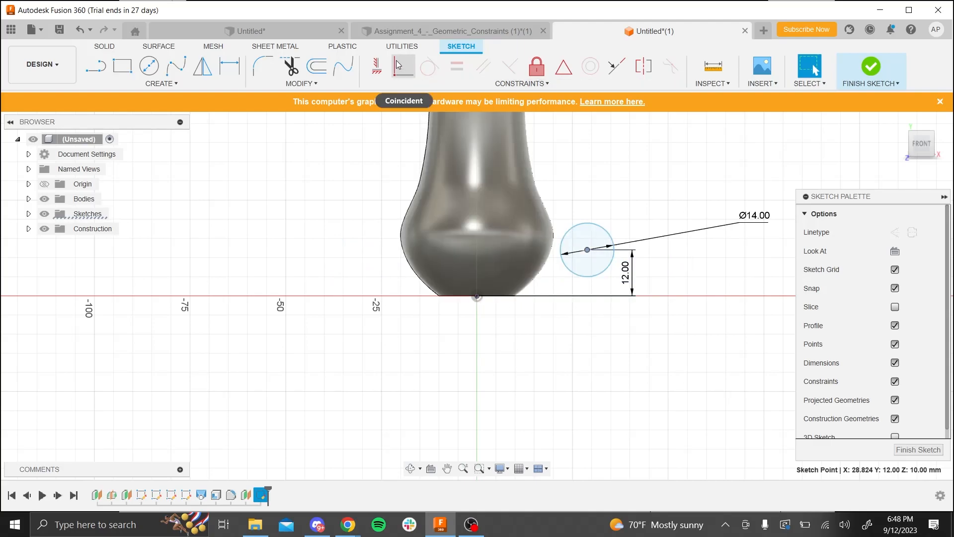
{"action": "left_click", "coordinate": [376, 66]}
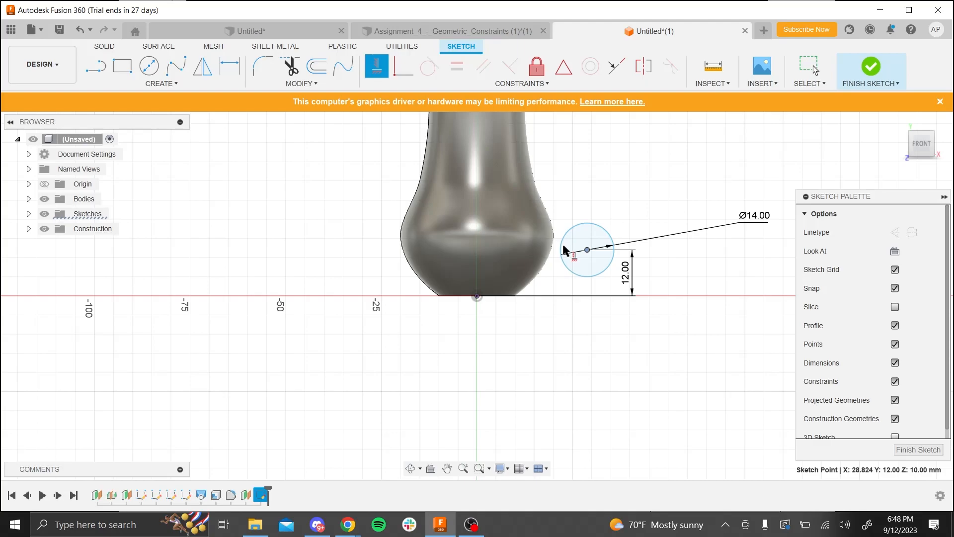
{"action": "left_click", "coordinate": [478, 296]}
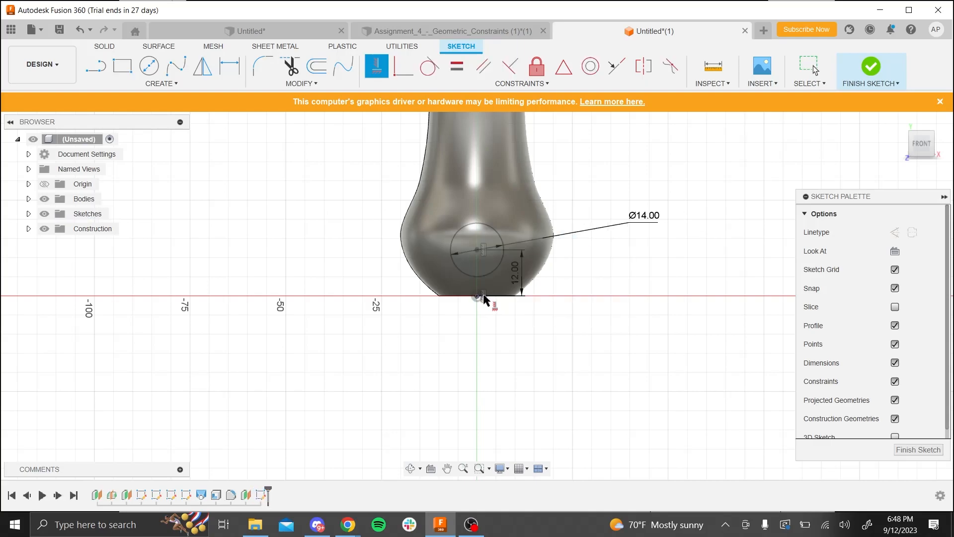
{"action": "key", "text": "Escape"}
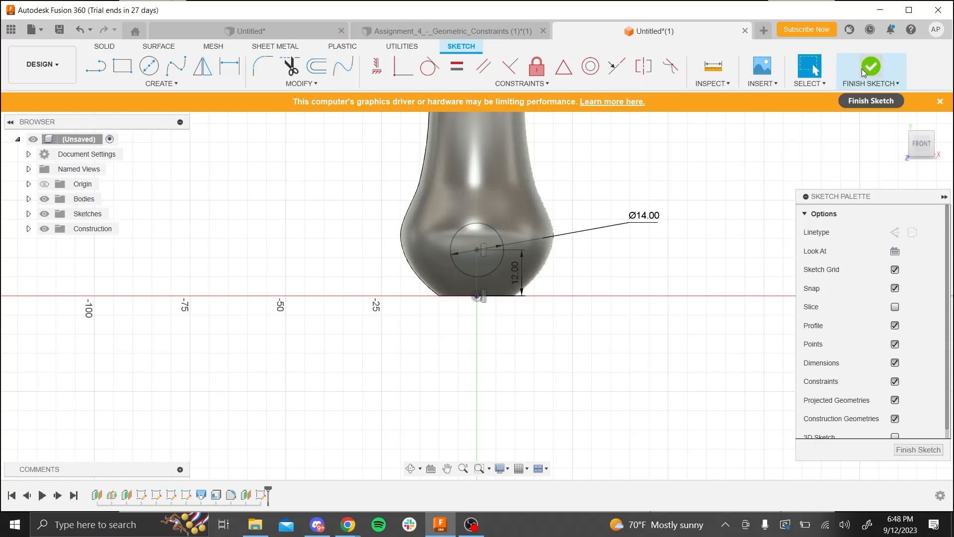
{"action": "left_click", "coordinate": [887, 87]}
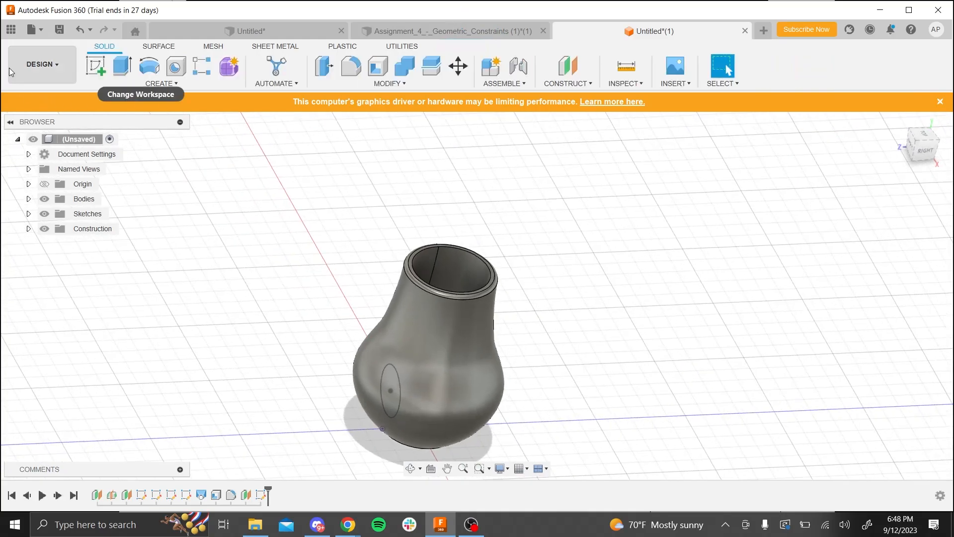
- Extrude the 14 mm side circle 55 mm outward as a one-sided extrusion joined to the hair dryer body
{"action": "left_click", "coordinate": [122, 66]}
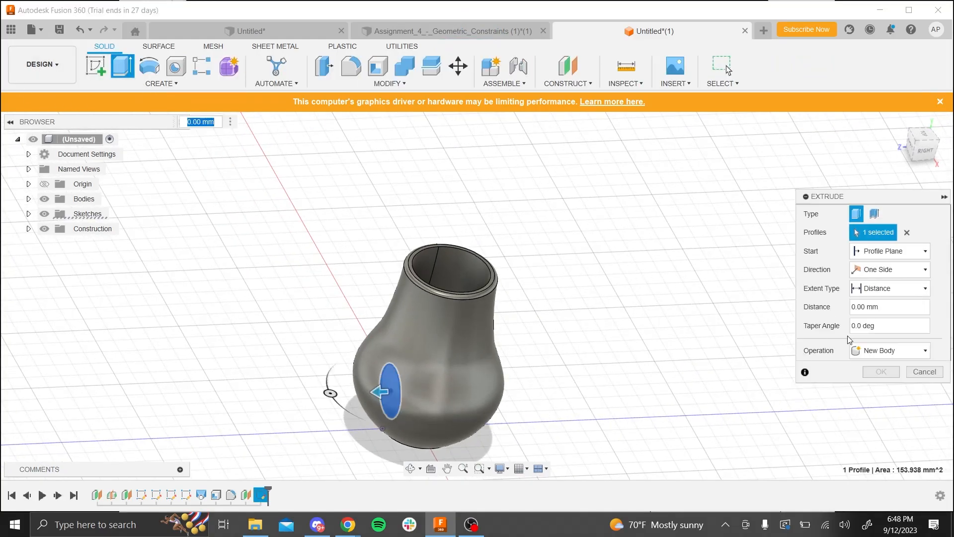
{"action": "left_click", "coordinate": [892, 310]}
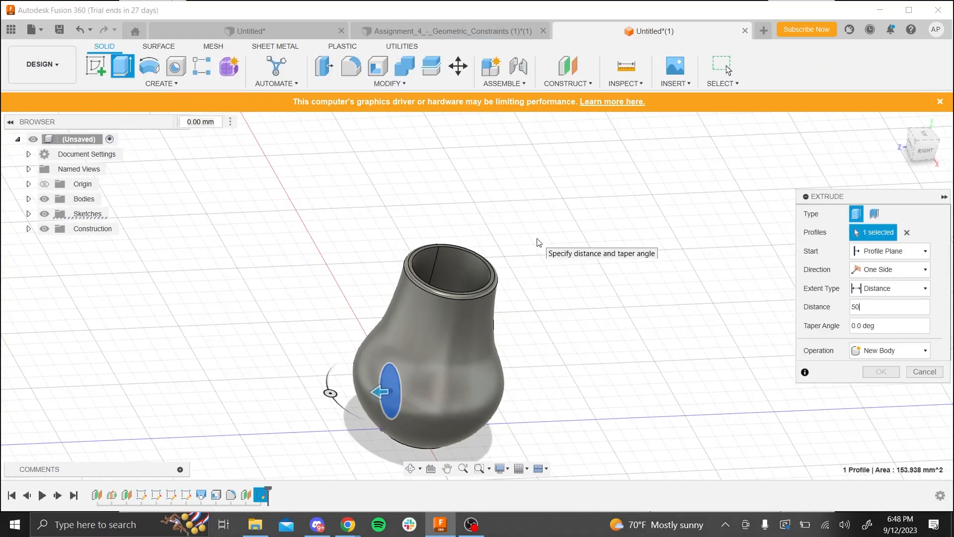
{"action": "type", "text": "50"}
{"action": "key", "text": "Return"}
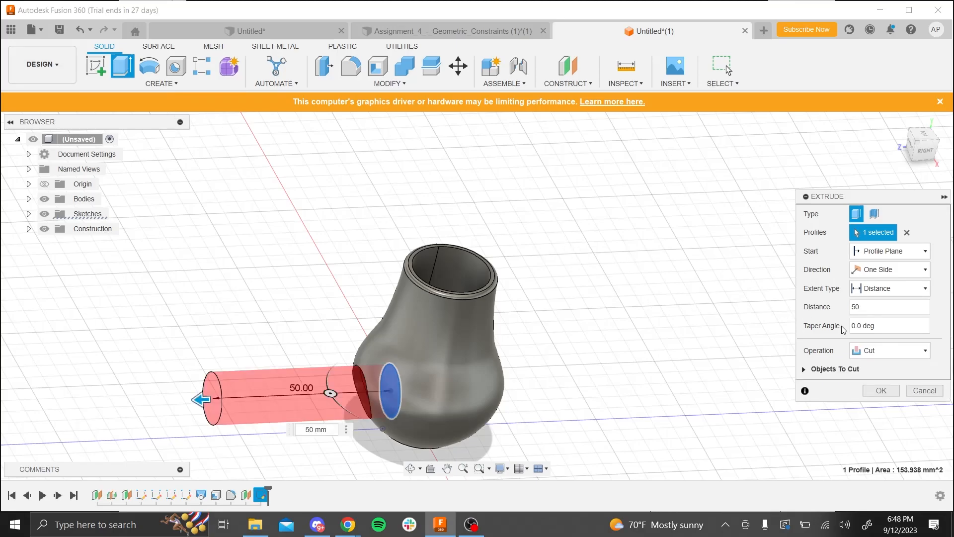
{"action": "left_click", "coordinate": [880, 307]}
{"action": "key", "text": "BackSpace"}
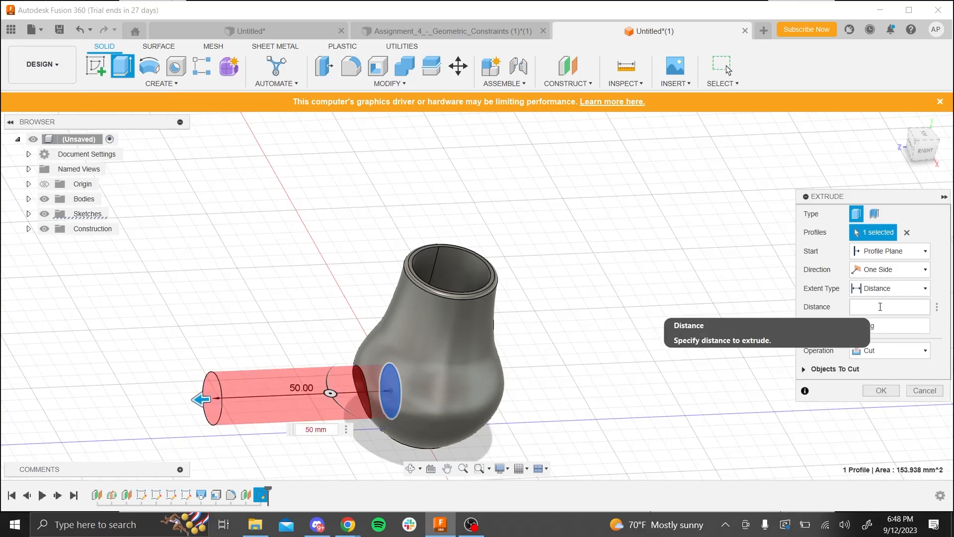
{"action": "key", "text": "Return"}
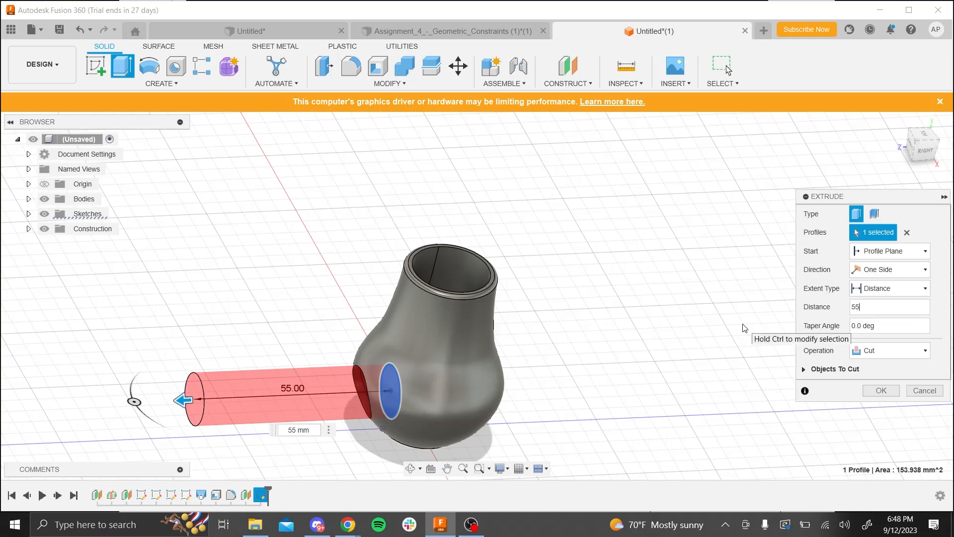
{"action": "left_click", "coordinate": [883, 353]}
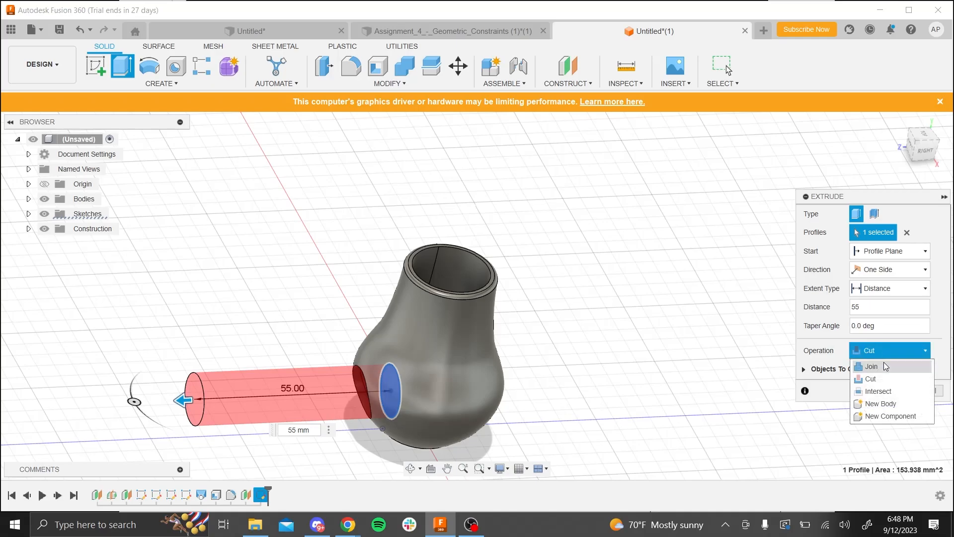
{"action": "left_click", "coordinate": [863, 366]}
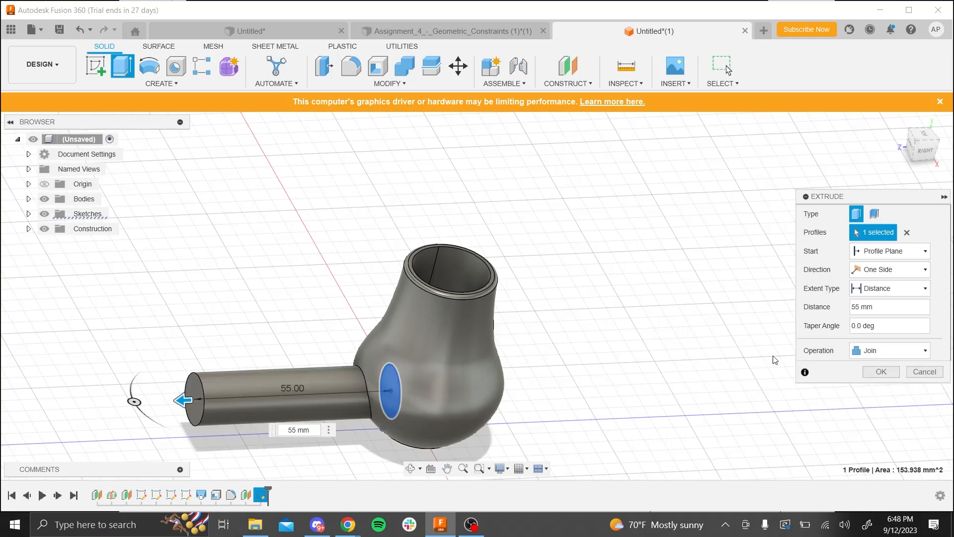
{"action": "left_click", "coordinate": [880, 373]}
- Move the Shell feature to the end of the timeline, after the handle extrusion
{"action": "middle_click_drag", "start_coordinate": [355, 351], "coordinate": [467, 378], "text": "shift"}
{"action": "scroll", "coordinate": [465, 373], "scroll_direction": "up", "scroll_amount": 3}
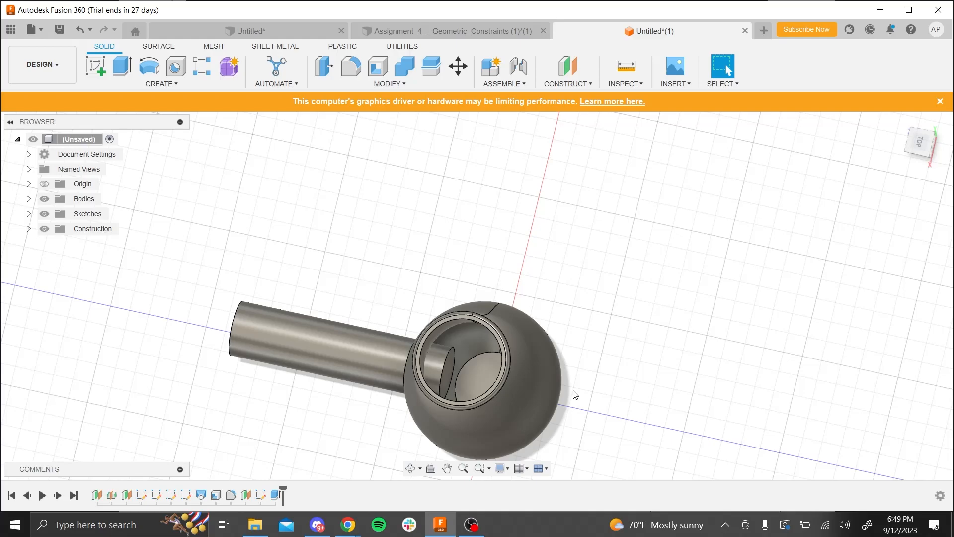
{"action": "mouse_move", "coordinate": [347, 414]}
{"action": "middle_mouse_down", "text": "shift"}
{"action": "mouse_move", "coordinate": [358, 424]}
{"action": "mouse_move", "coordinate": [457, 414]}
{"action": "mouse_move", "coordinate": [383, 341]}
{"action": "mouse_move", "coordinate": [457, 353]}
{"action": "mouse_move", "coordinate": [463, 372]}
{"action": "mouse_move", "coordinate": [432, 397]}
{"action": "middle_mouse_up", "text": "shift"}
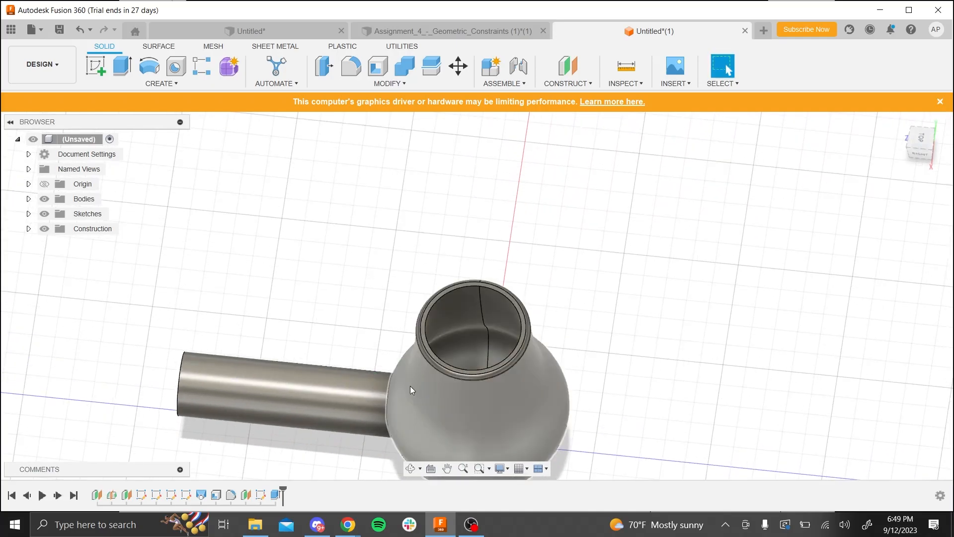
{"action": "middle_click_drag", "start_coordinate": [250, 436], "coordinate": [223, 495], "text": "shift"}
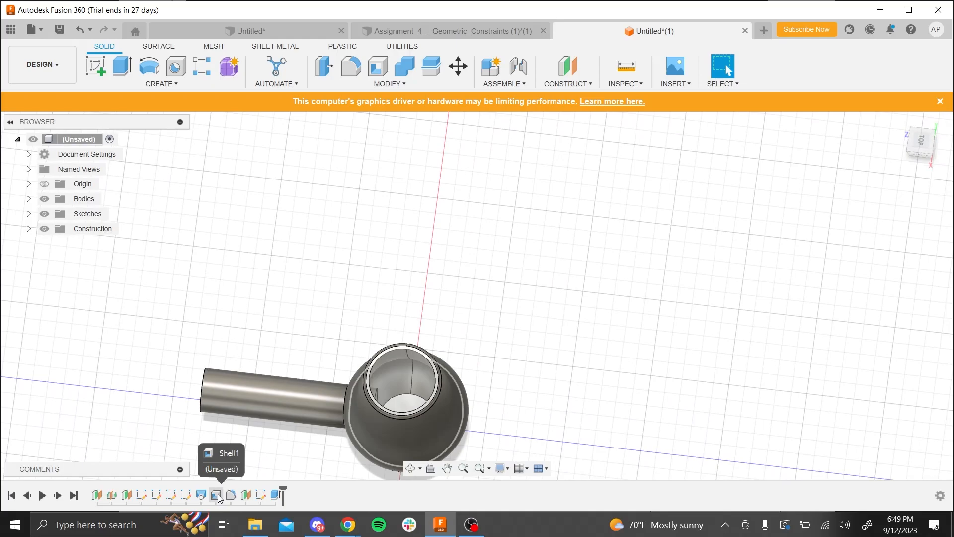
{"action": "left_click", "coordinate": [217, 496]}
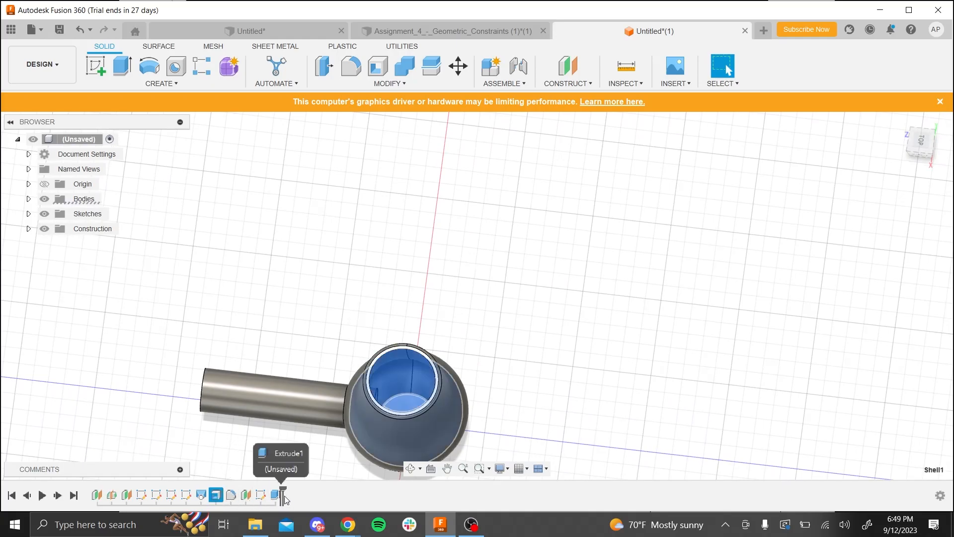
{"action": "left_click", "coordinate": [313, 358]}
{"action": "middle_click_drag", "start_coordinate": [315, 342], "coordinate": [343, 348], "text": "shift"}
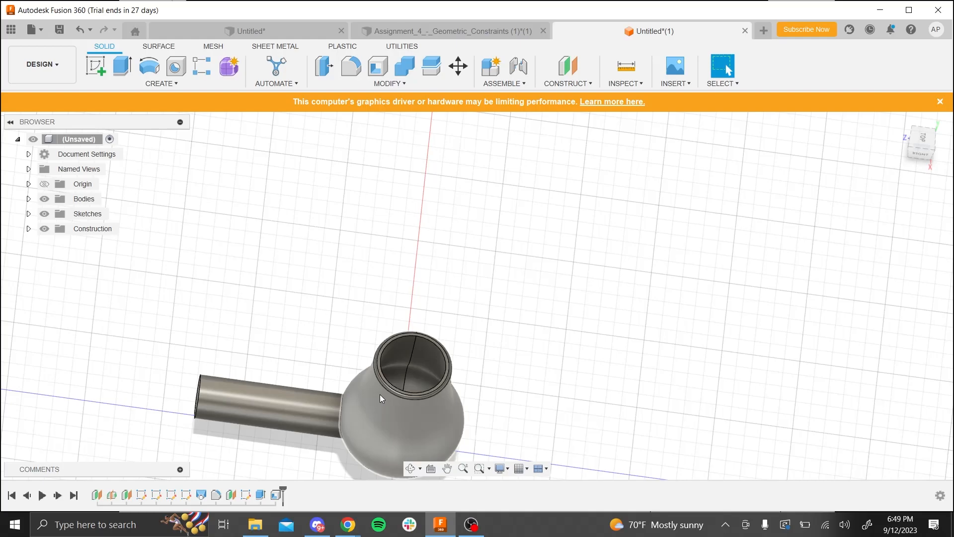
- Examine the shelled interior and the handle's junction with the body from several sides, and switch to the Assignment 6 slides
{"action": "scroll", "coordinate": [307, 358], "scroll_direction": "down", "scroll_amount": 4}
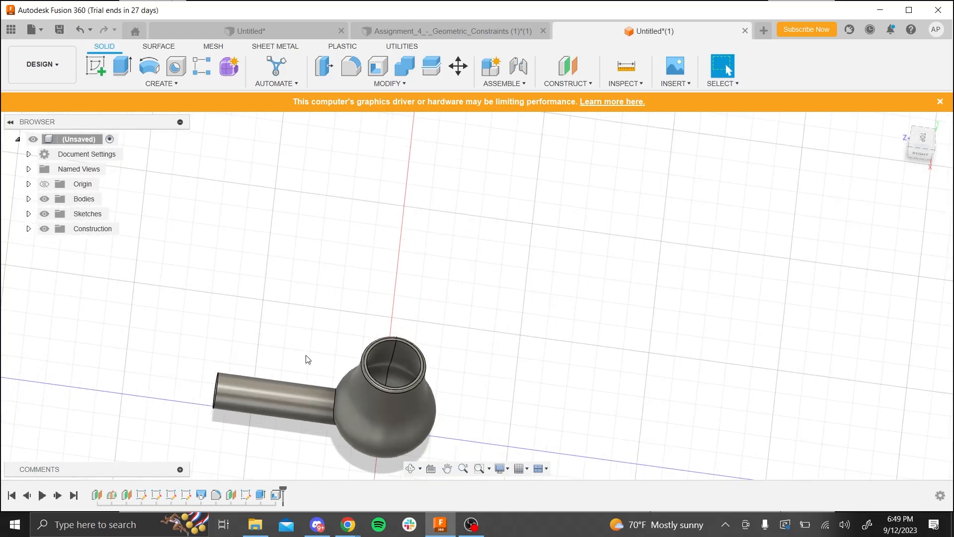
{"action": "middle_click_drag", "start_coordinate": [326, 383], "coordinate": [326, 420], "text": "shift"}
{"action": "scroll", "coordinate": [415, 421], "scroll_direction": "up", "scroll_amount": 4}
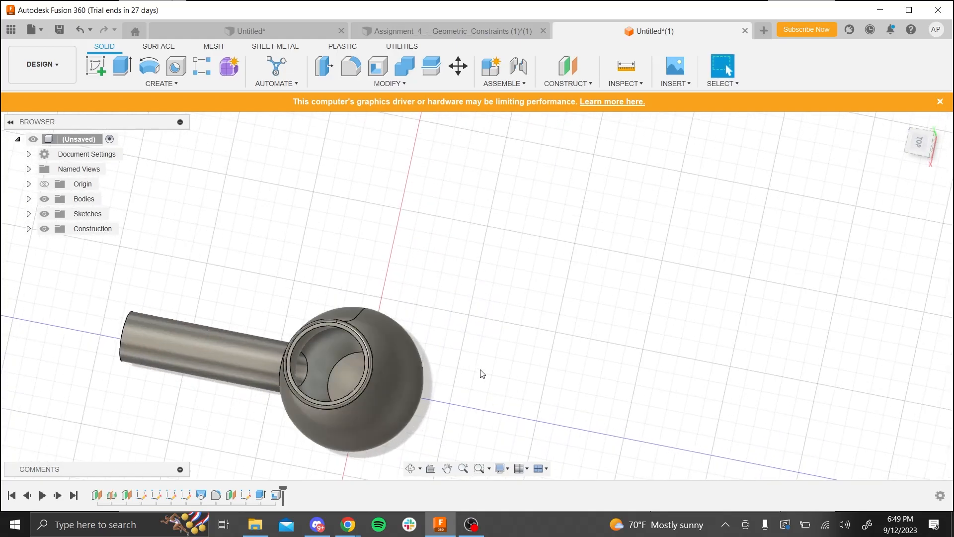
{"action": "middle_click", "coordinate": [508, 433], "text": "shift"}
{"action": "middle_click_drag", "start_coordinate": [545, 406], "coordinate": [615, 367], "text": "shift"}
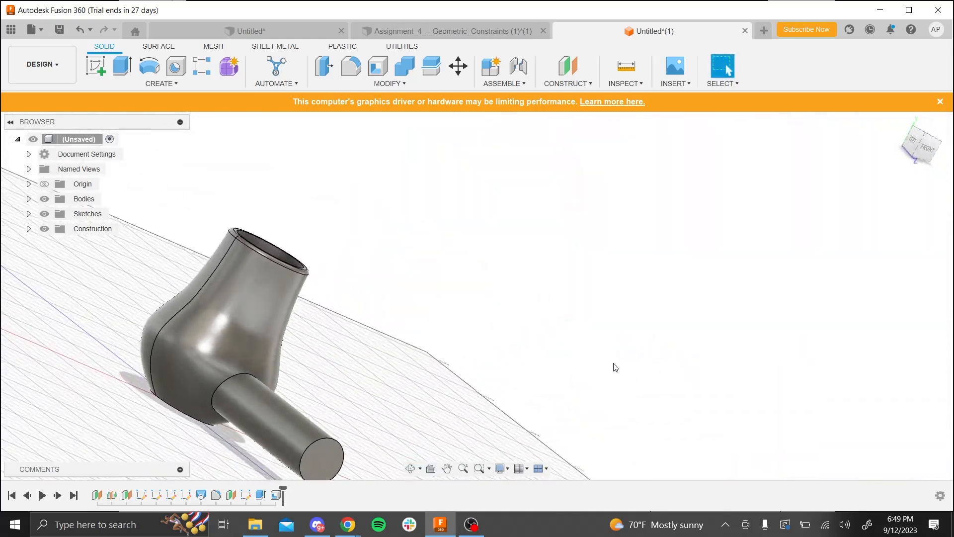
{"action": "middle_click_drag", "start_coordinate": [236, 304], "coordinate": [728, 70], "text": "shift"}
{"action": "middle_click_drag", "start_coordinate": [178, 335], "coordinate": [184, 380], "text": "shift"}
{"action": "scroll", "coordinate": [305, 370], "scroll_direction": "up", "scroll_amount": 3}
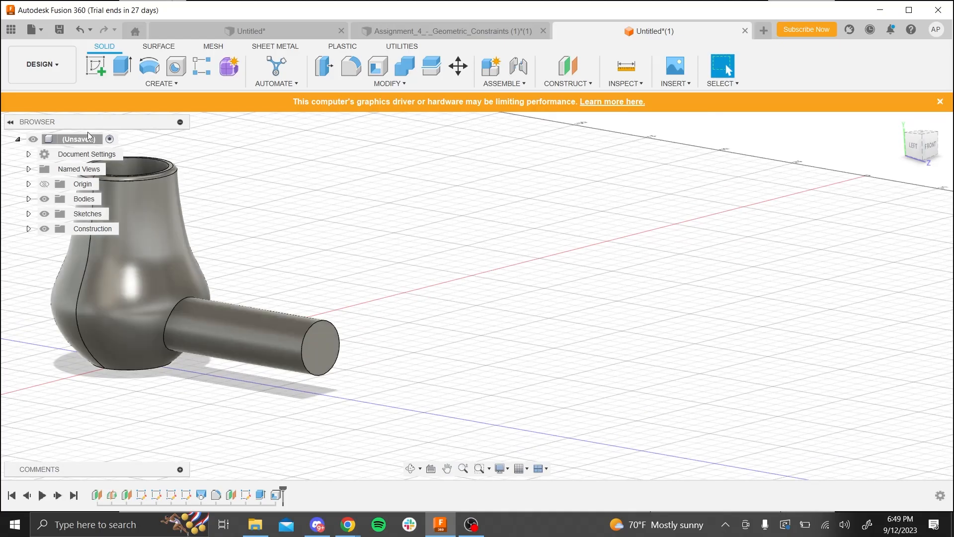
{"action": "key", "text": "alt+Tab"}
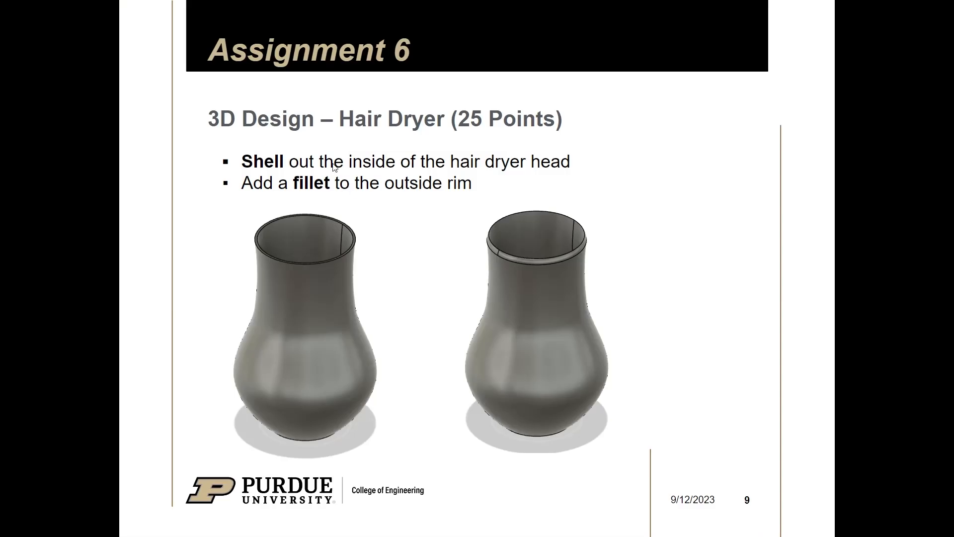
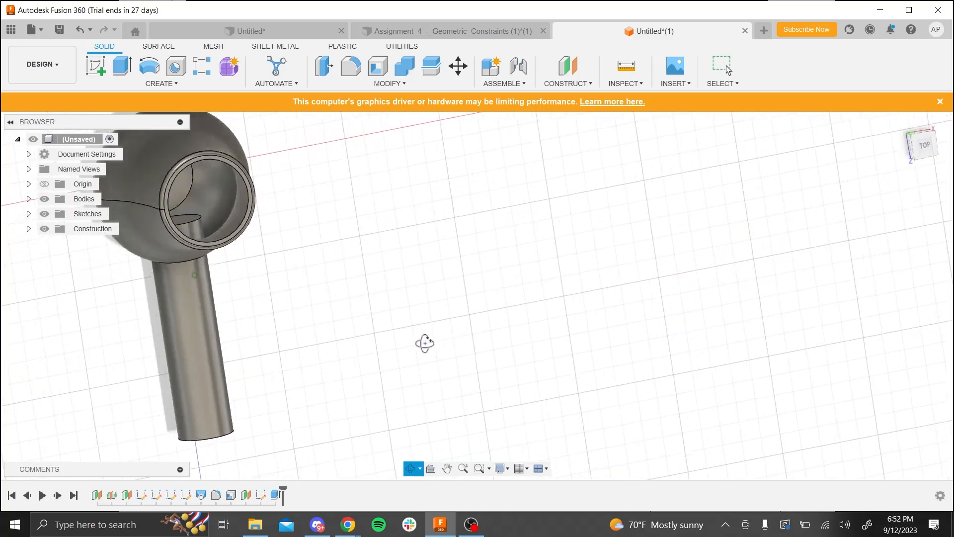
- Move the Shell feature behind the handle extrusion again so that it is the last operation in the timeline
{"action": "key", "text": "Escape"}
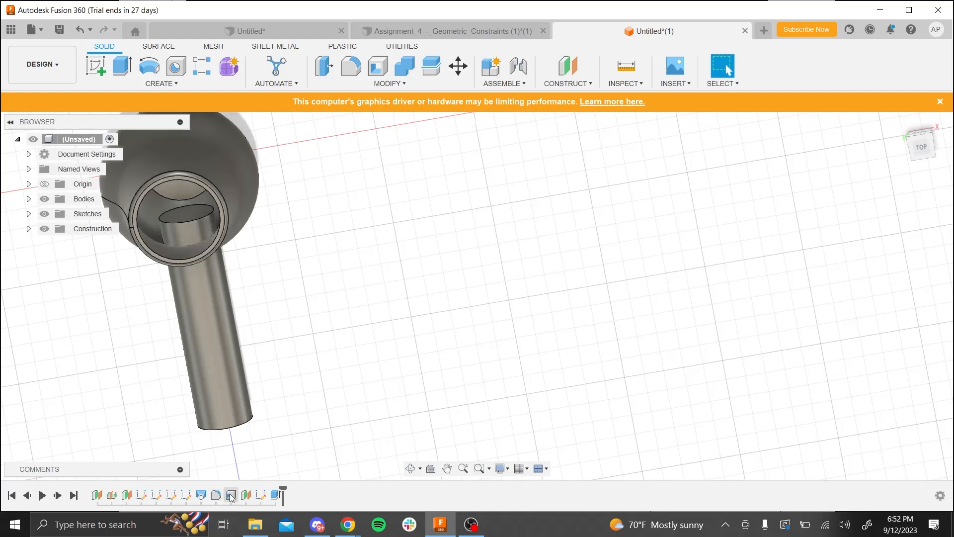
{"action": "left_click", "coordinate": [230, 496]}
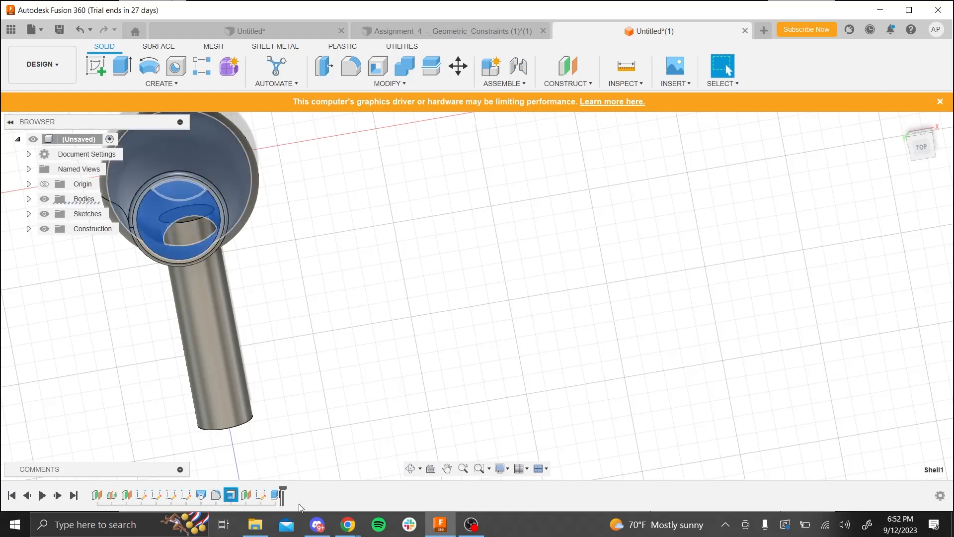
{"action": "left_click", "coordinate": [296, 438]}
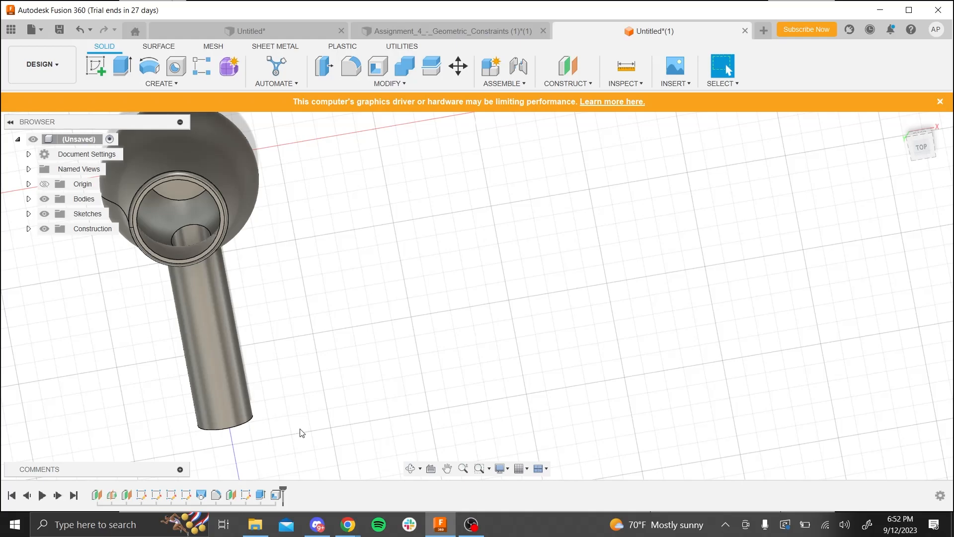
- Play back the design history from the beginning to review how the hair dryer is built
{"action": "middle_click_drag", "start_coordinate": [371, 420], "coordinate": [433, 408], "text": "shift"}
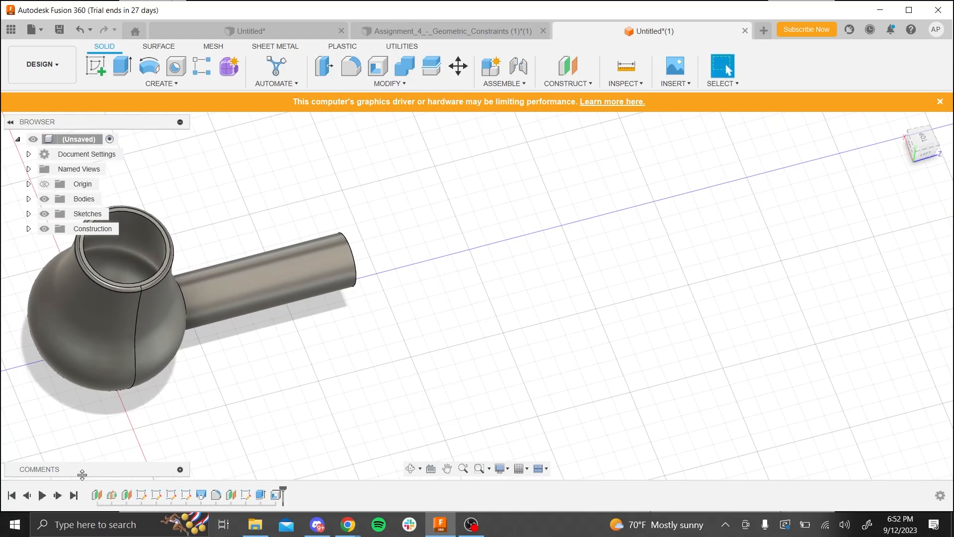
{"action": "left_click", "coordinate": [44, 499]}
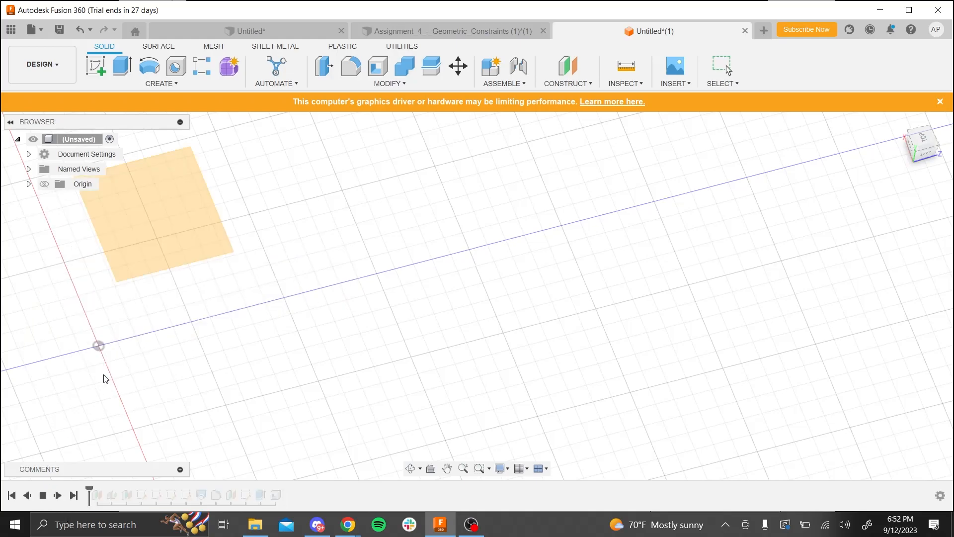
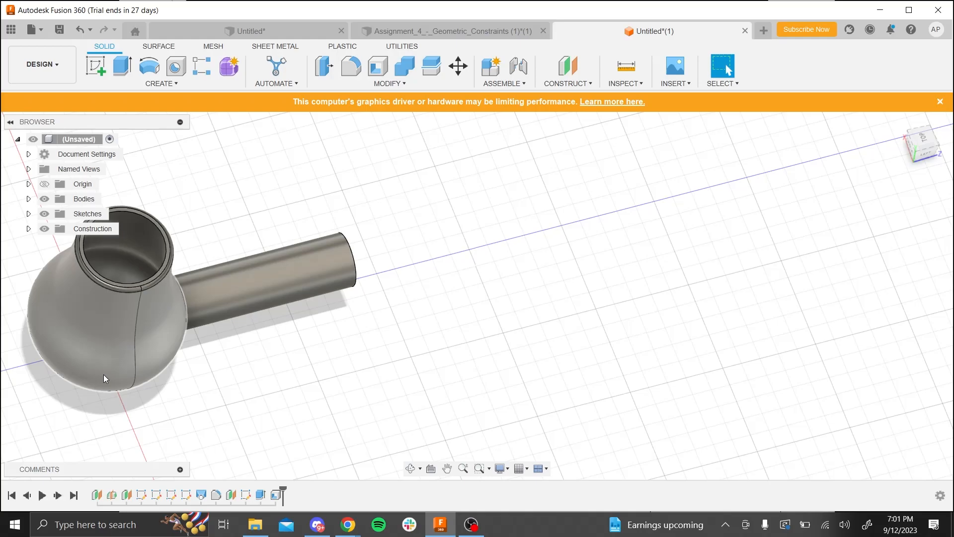
- Chamfer the outer circular edge at the handle's free end with an equal distance of 2 mm
{"action": "left_click", "coordinate": [406, 85]}
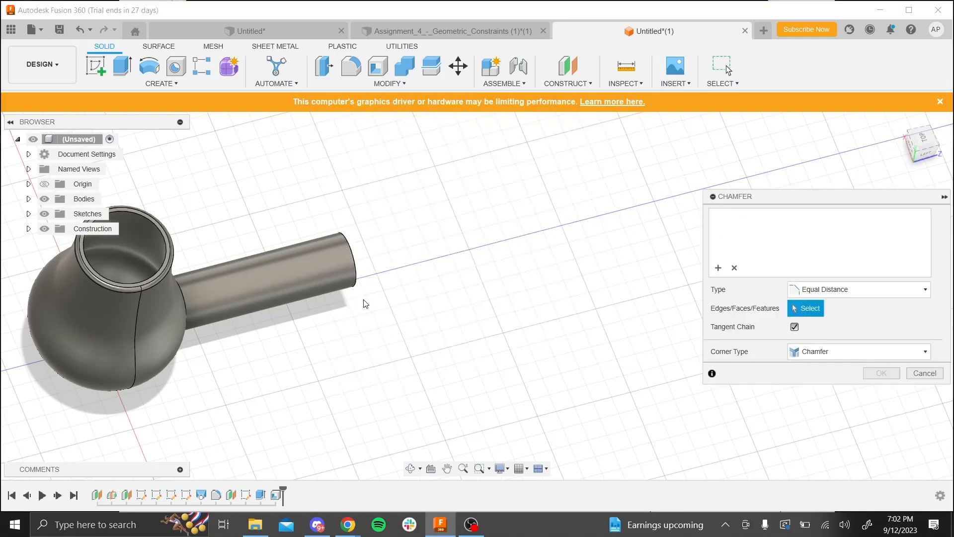
{"action": "left_click", "coordinate": [351, 283]}
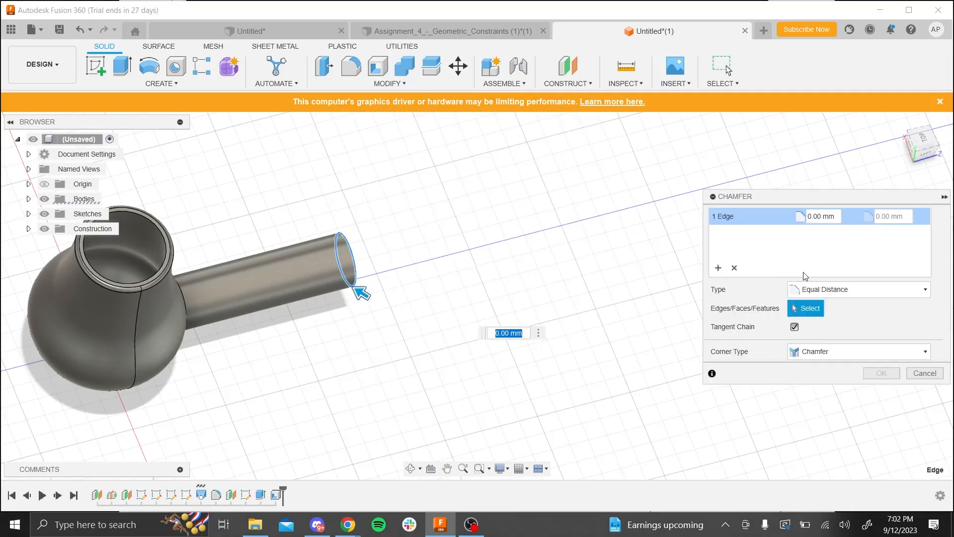
{"action": "left_click", "coordinate": [824, 216]}
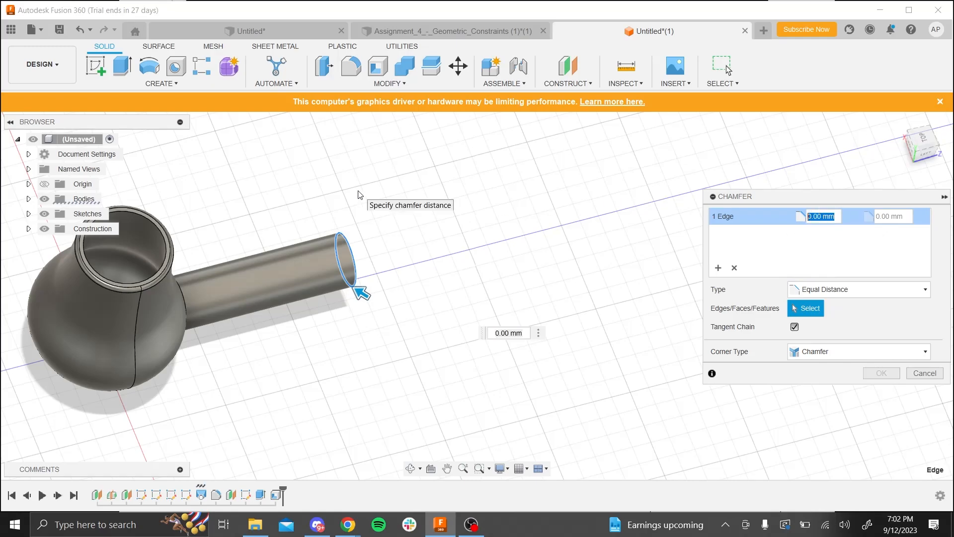
{"action": "type", "text": "2"}
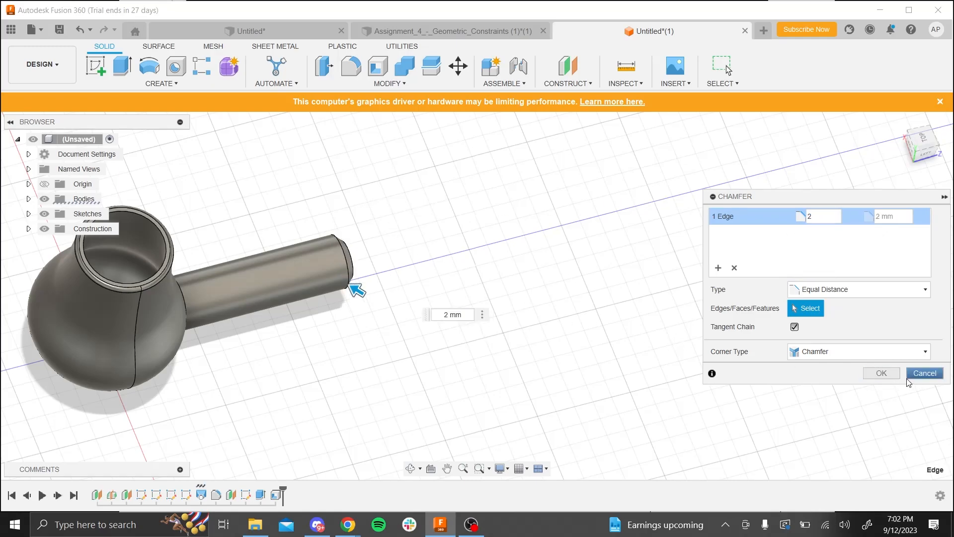
{"action": "left_click", "coordinate": [882, 374]}
{"action": "middle_click_drag", "start_coordinate": [462, 304], "coordinate": [347, 279], "text": "shift"}
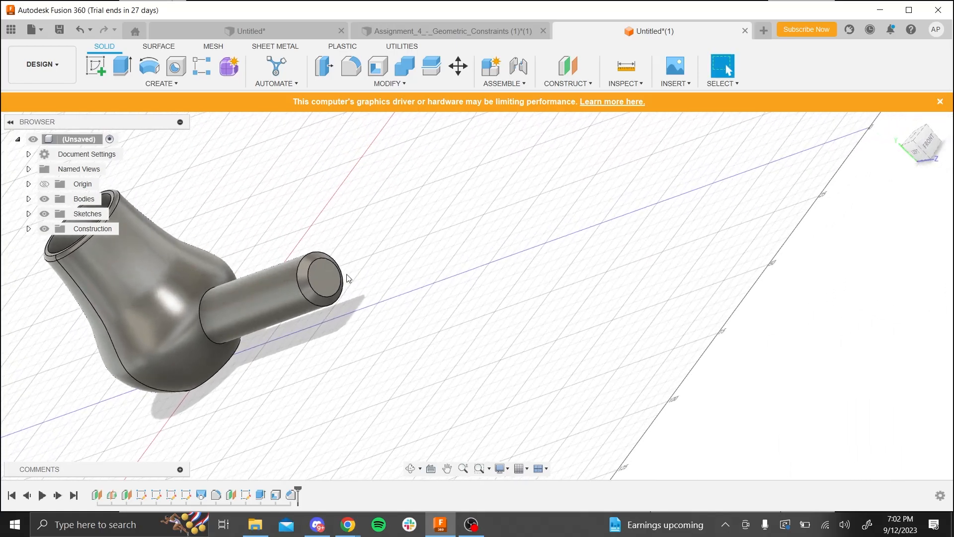
{"action": "scroll", "coordinate": [304, 296], "scroll_direction": "up", "scroll_amount": 5}
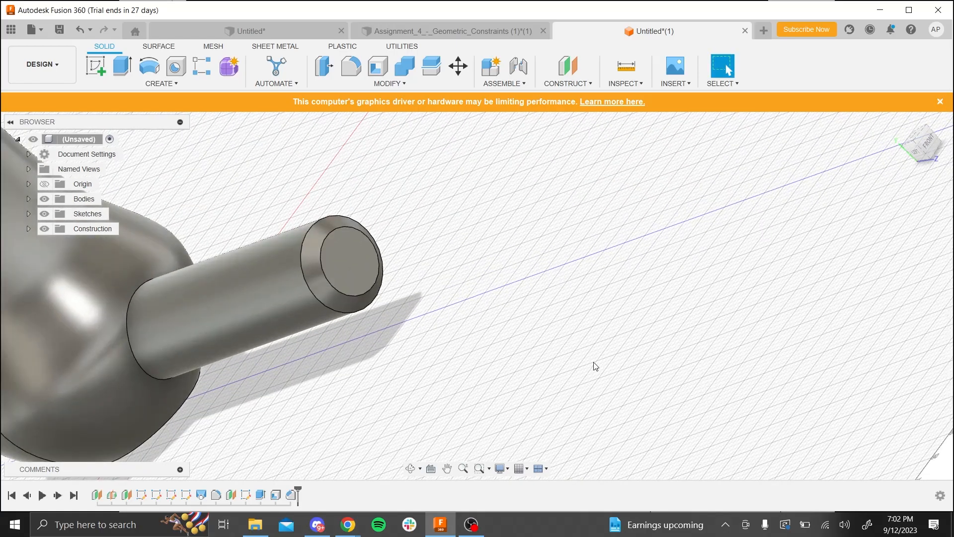
- Switch to the lecture slides, read the Assignment 6 instructions for sweeping the wire, and return to Fusion 360
{"action": "key", "text": "alt+Tab"}
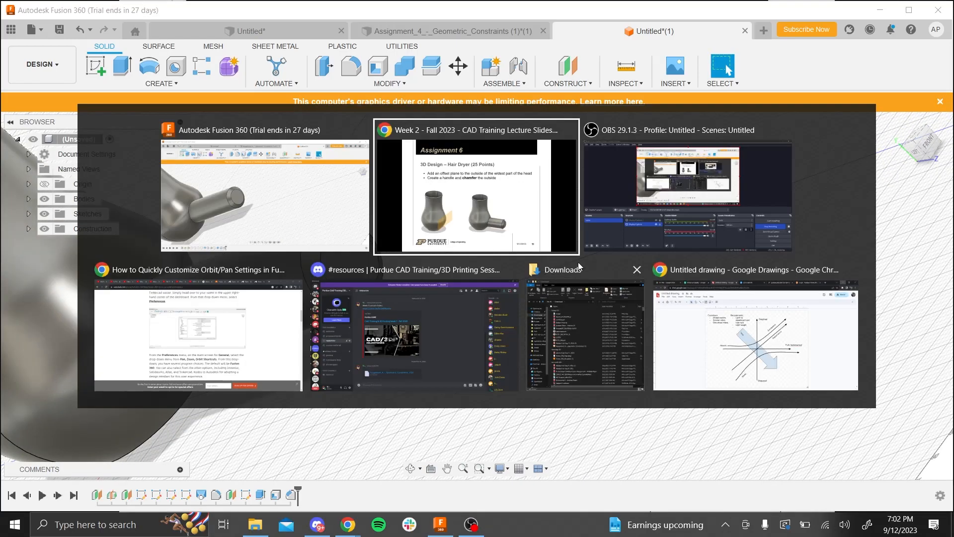
{"action": "key", "text": "Right"}
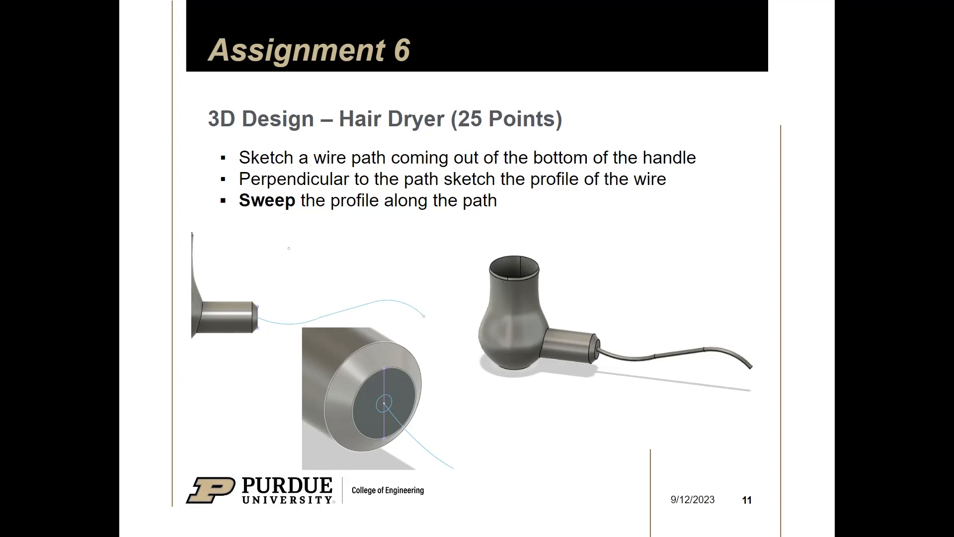
{"action": "key", "text": "alt+Tab"}
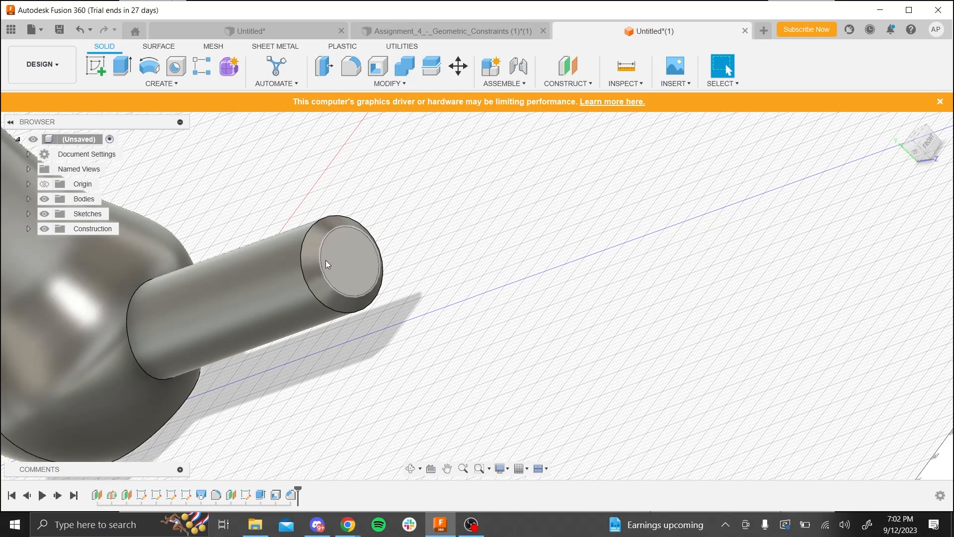
- Start a sketch on the flat end face of the handle and draw a concentric circle about 4.5 mm in diameter
{"action": "left_click", "coordinate": [88, 68]}
{"action": "left_click", "coordinate": [348, 273]}
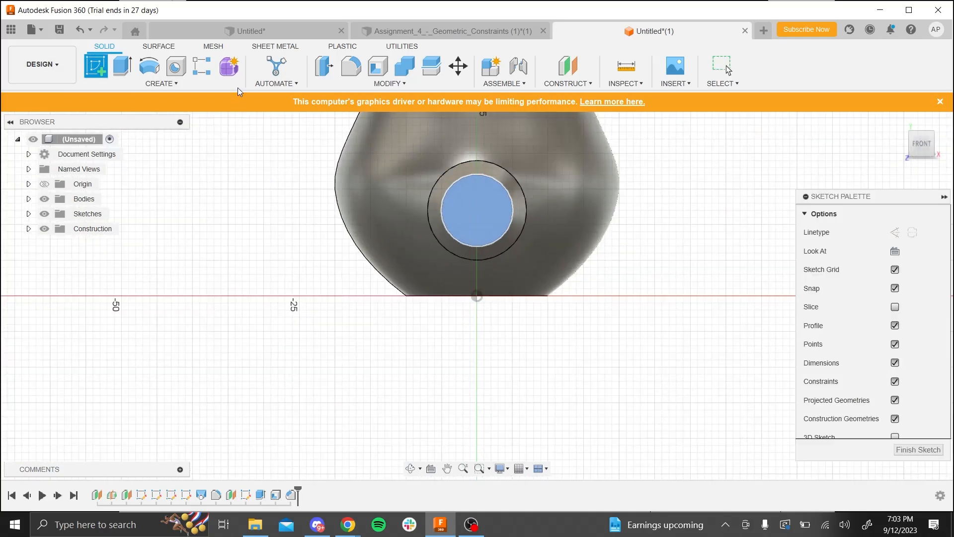
{"action": "left_click", "coordinate": [149, 65]}
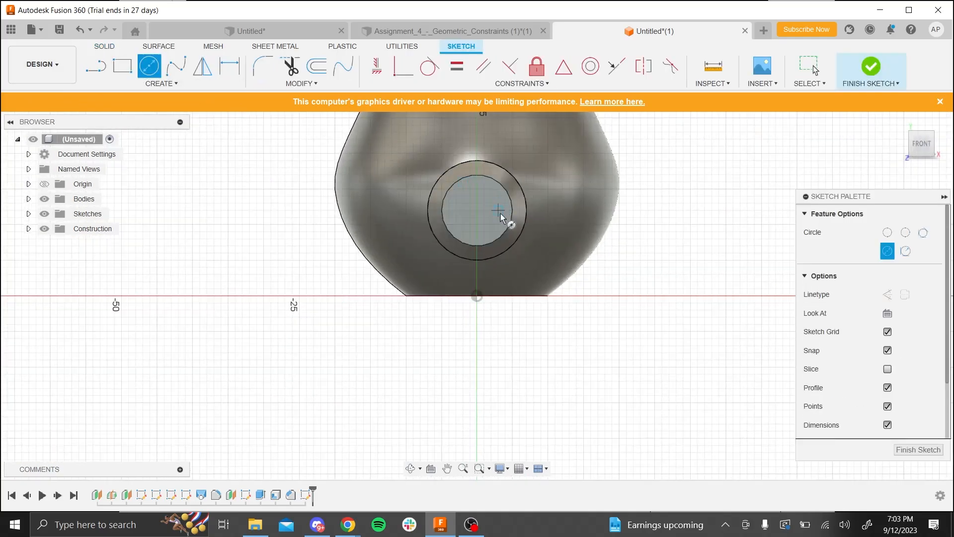
{"action": "left_click", "coordinate": [477, 210]}
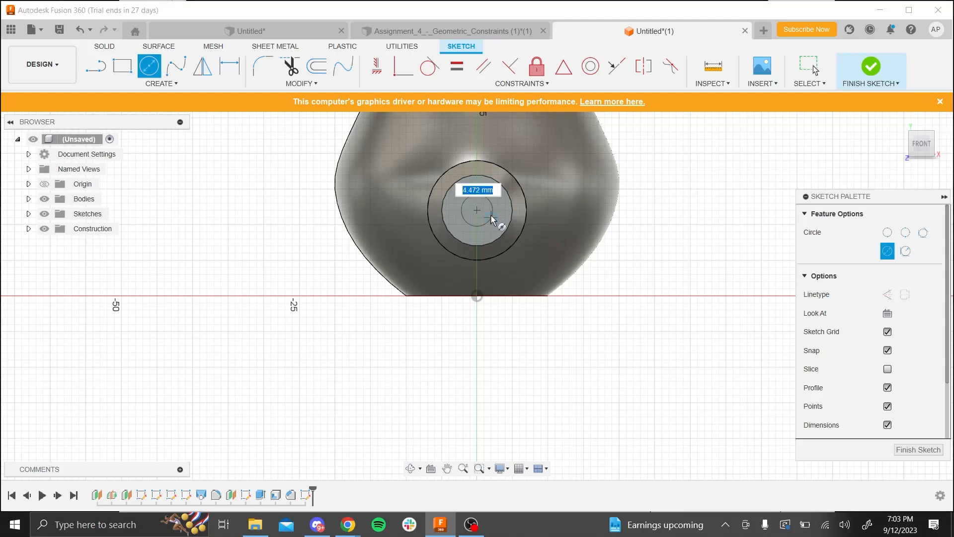
{"action": "left_click", "coordinate": [492, 217]}
{"action": "key", "text": "Escape"}
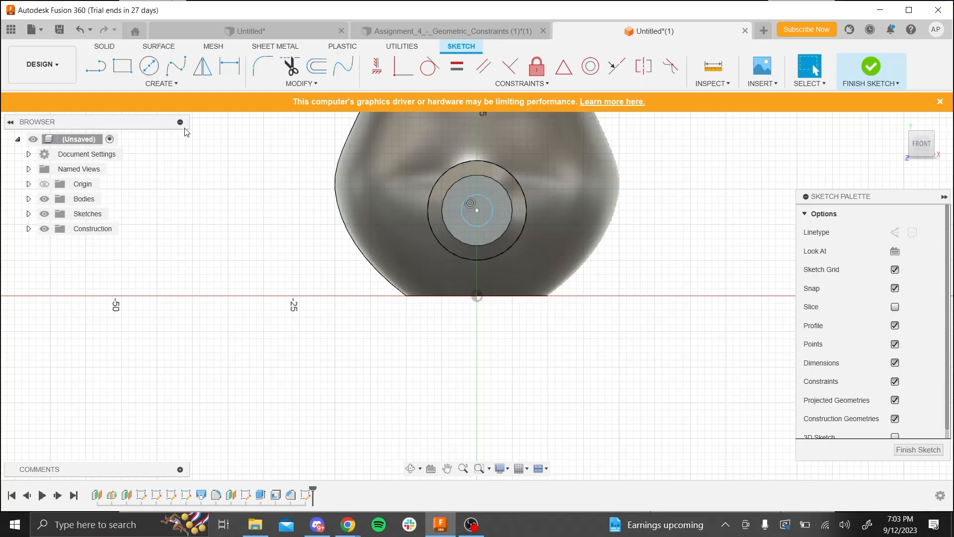
- Dimension the wire profile circle to a diameter of 5 mm and finish the sketch
{"action": "left_click", "coordinate": [149, 65]}
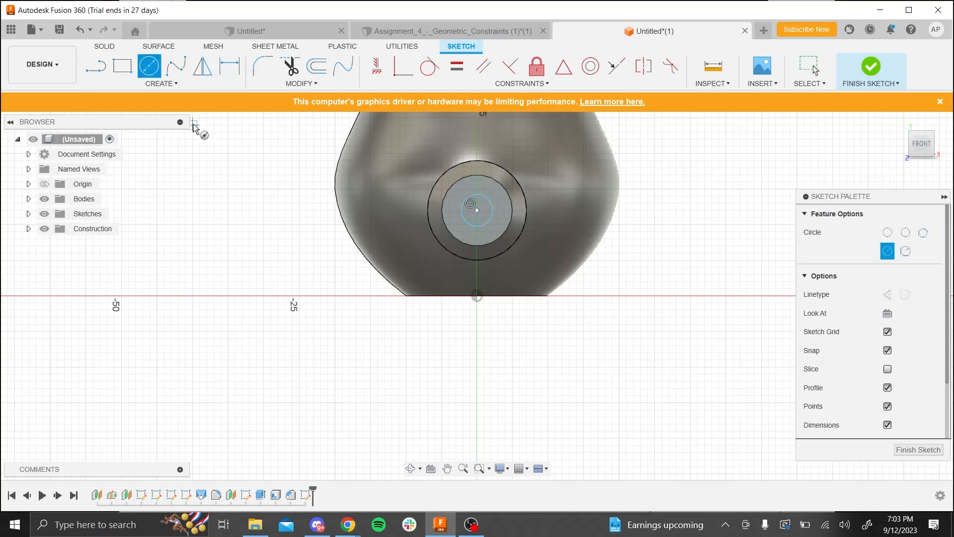
{"action": "left_click", "coordinate": [230, 65]}
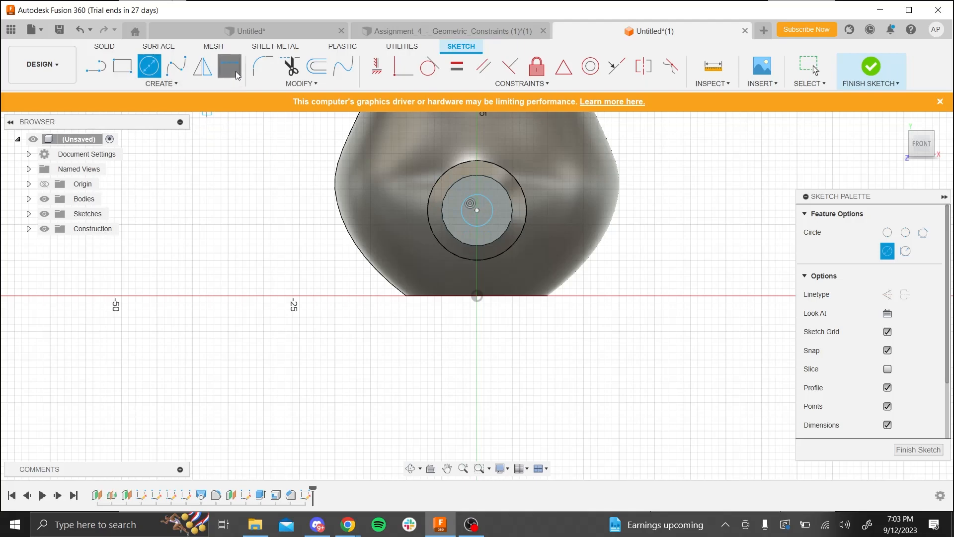
{"action": "left_click", "coordinate": [463, 216]}
{"action": "left_click", "coordinate": [255, 193]}
{"action": "type", "text": "5"}
{"action": "key", "text": "Return"}
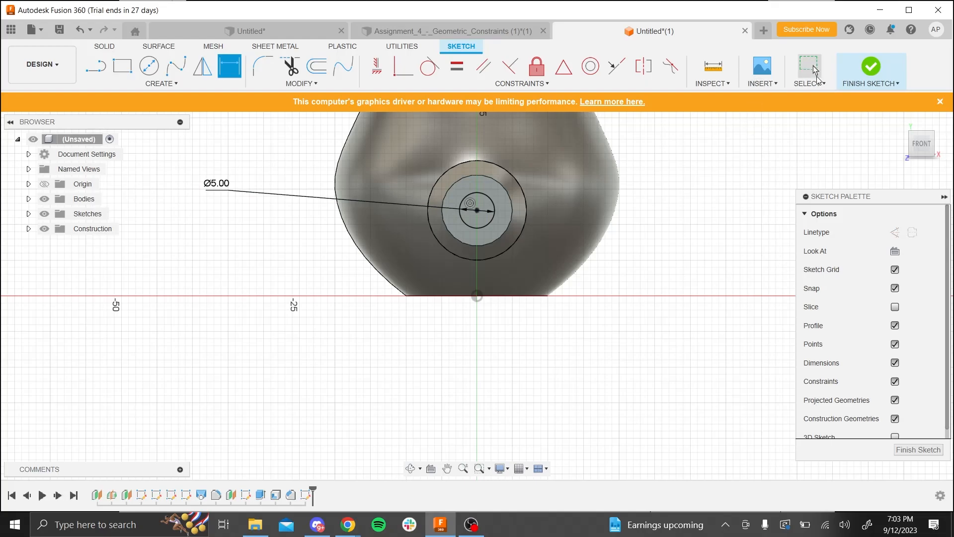
{"action": "left_click", "coordinate": [871, 66]}
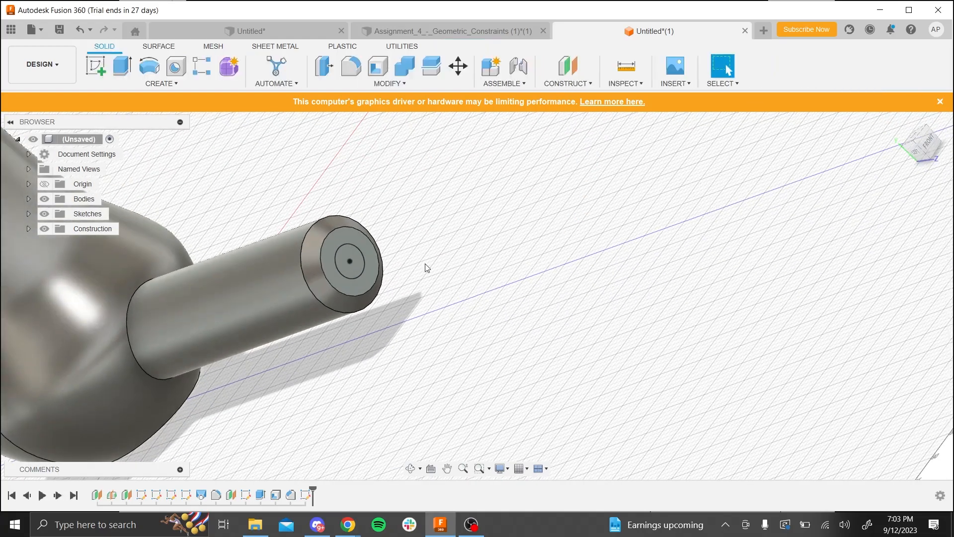
- Start a new sketch on the vertical origin plane that runs along the handle's axis, viewed from the left side
{"action": "middle_click_drag", "start_coordinate": [367, 341], "coordinate": [395, 365], "text": "shift"}
{"action": "scroll", "coordinate": [408, 345], "scroll_direction": "up", "scroll_amount": 3}
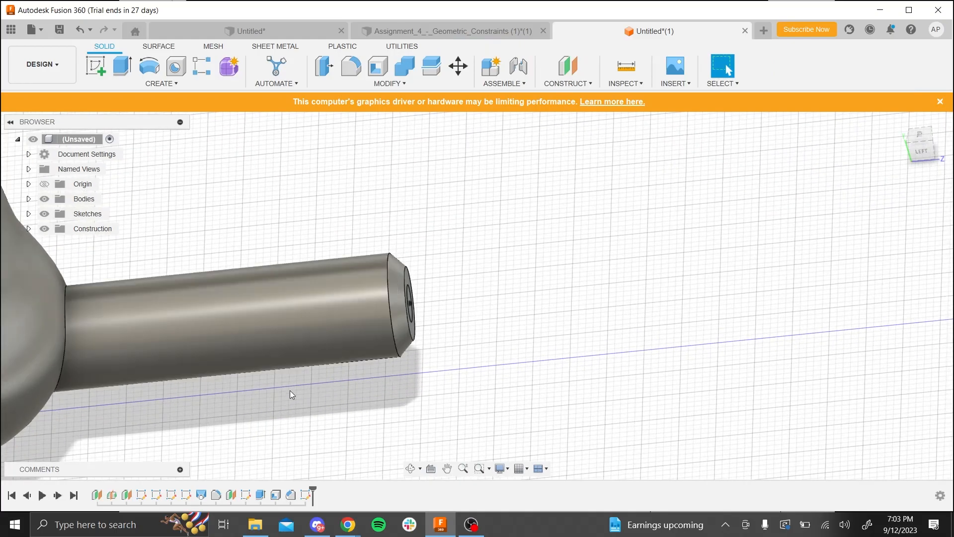
{"action": "middle_click_drag", "start_coordinate": [310, 457], "coordinate": [334, 430], "text": "shift"}
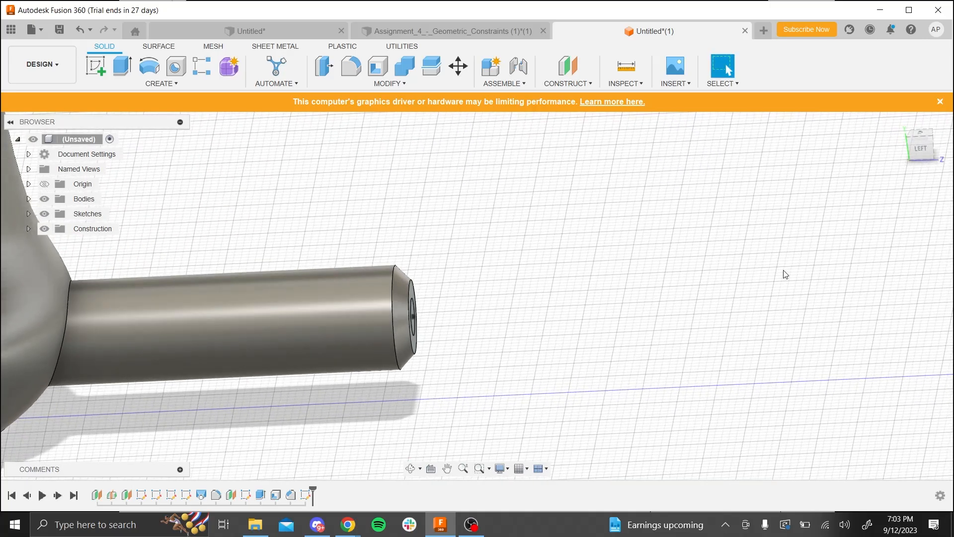
{"action": "left_click", "coordinate": [920, 147]}
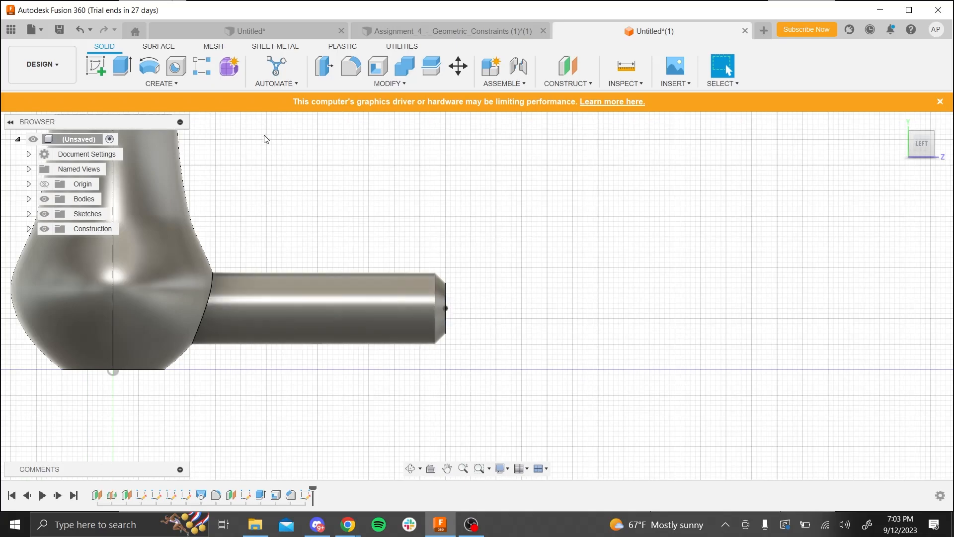
{"action": "left_click", "coordinate": [96, 66]}
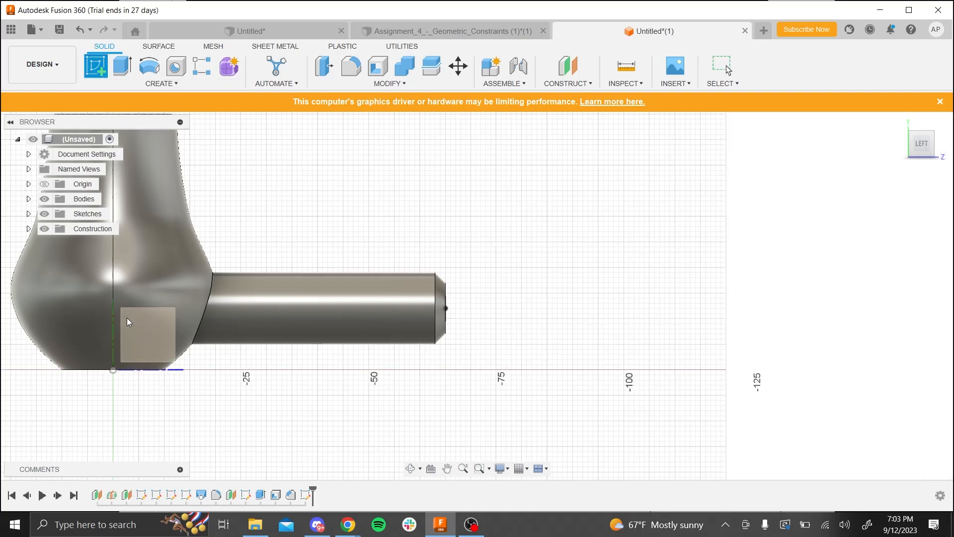
{"action": "left_click", "coordinate": [167, 338]}
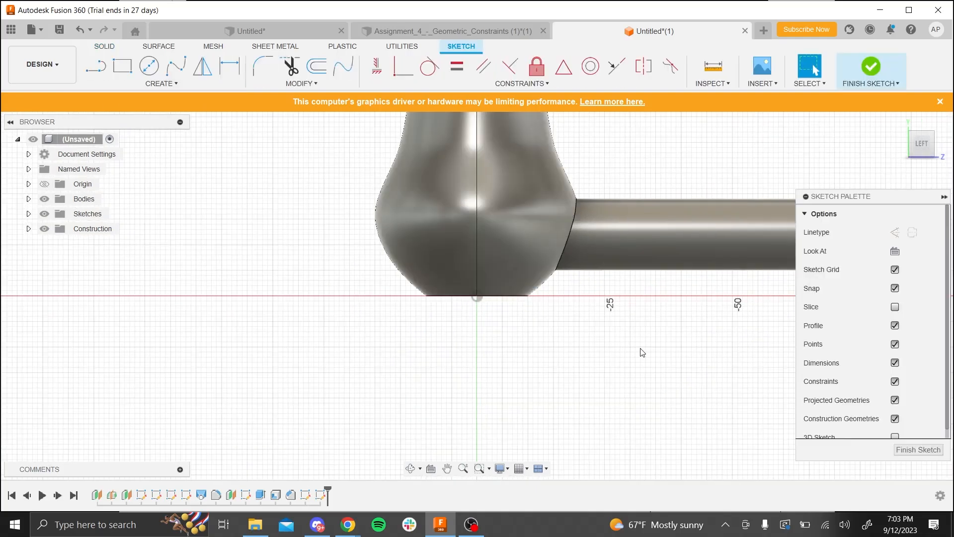
{"action": "left_click_drag", "start_coordinate": [635, 381], "coordinate": [630, 434]}
{"action": "key", "text": "Escape"}
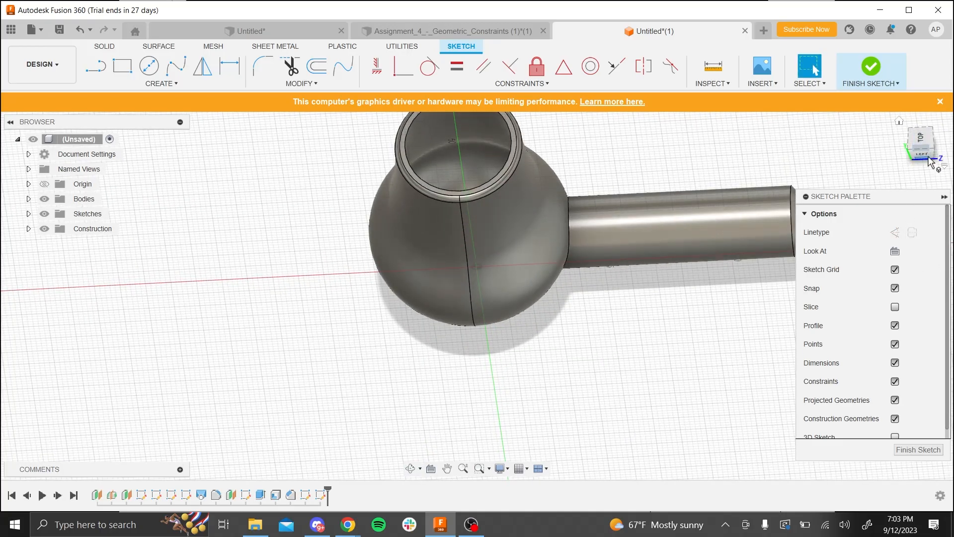
{"action": "left_click", "coordinate": [923, 155]}
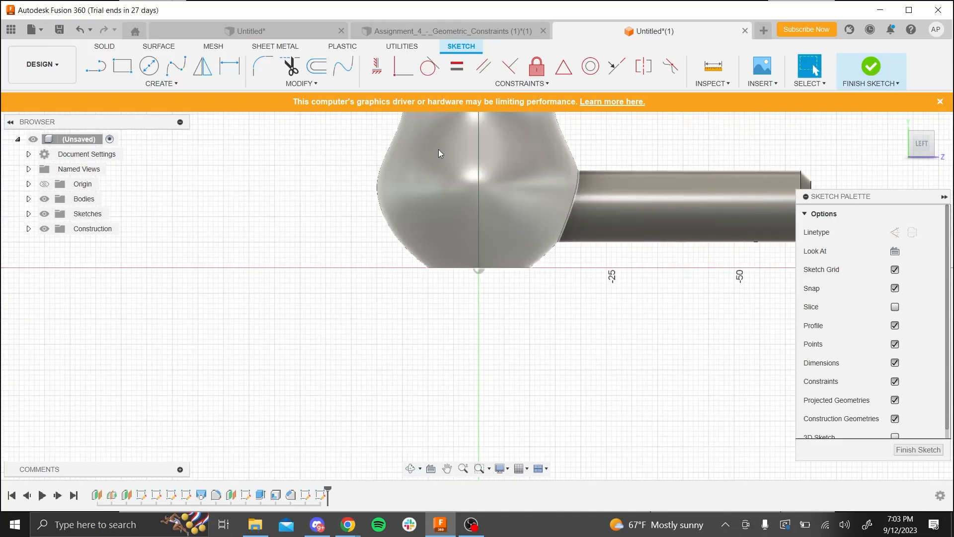
- Sketch a short horizontal line extending outward from the centre of the handle's end face as the start of the wire path
{"action": "scroll", "coordinate": [602, 223], "scroll_direction": "up", "scroll_amount": 2}
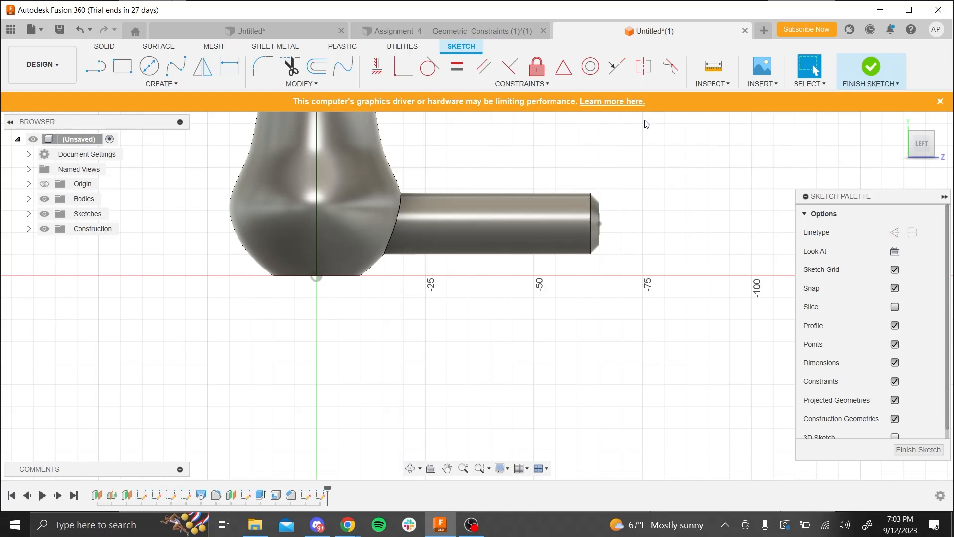
{"action": "scroll", "coordinate": [610, 167], "scroll_direction": "up", "scroll_amount": 3}
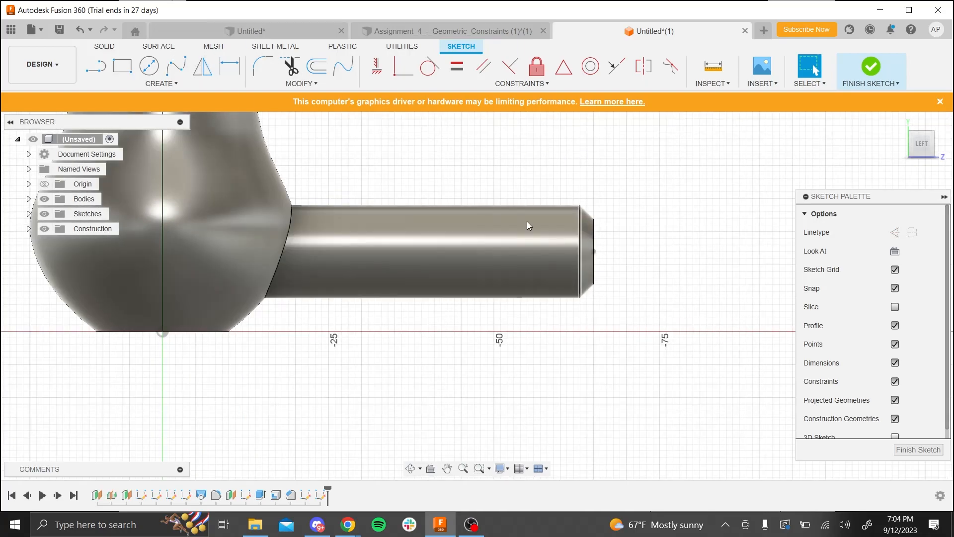
{"action": "key", "text": "l"}
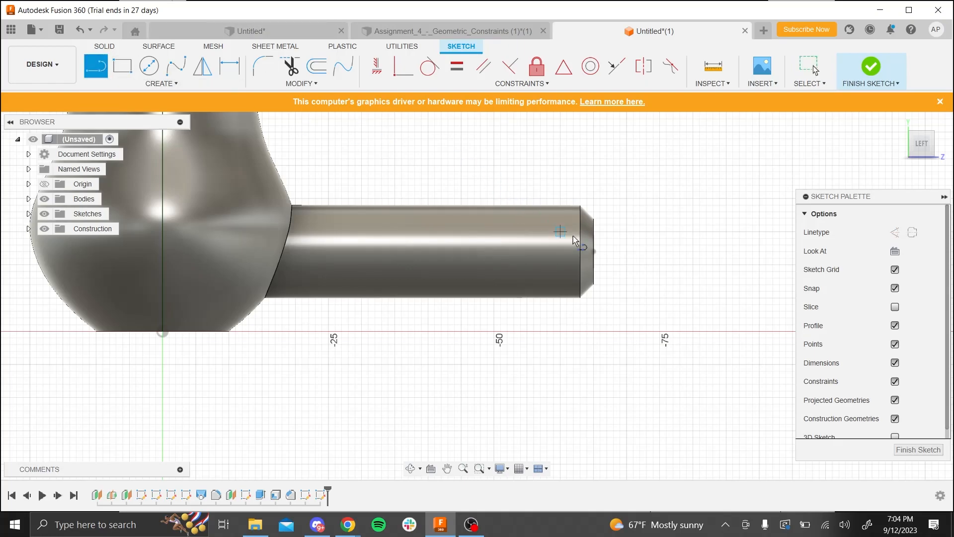
{"action": "left_click", "coordinate": [593, 251]}
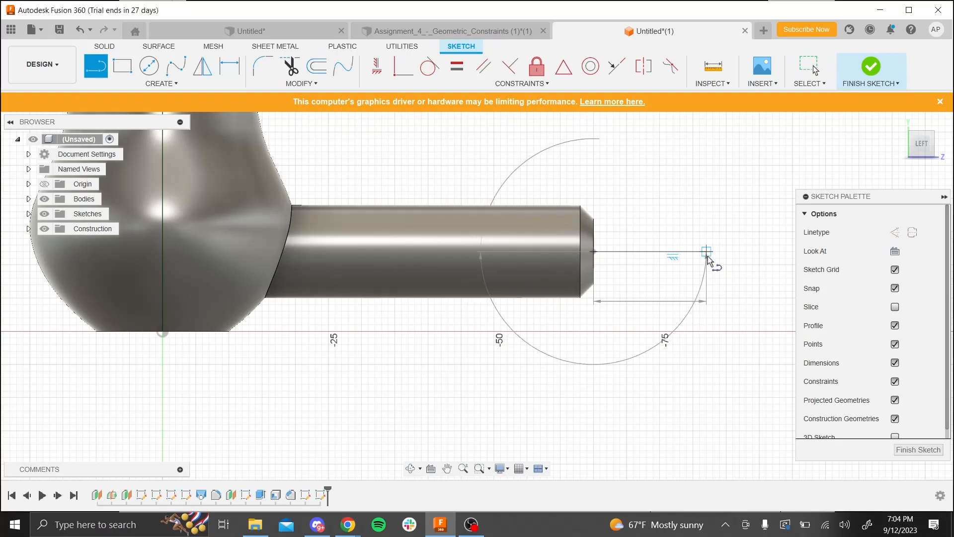
{"action": "left_click", "coordinate": [707, 251]}
{"action": "key", "text": "Escape"}
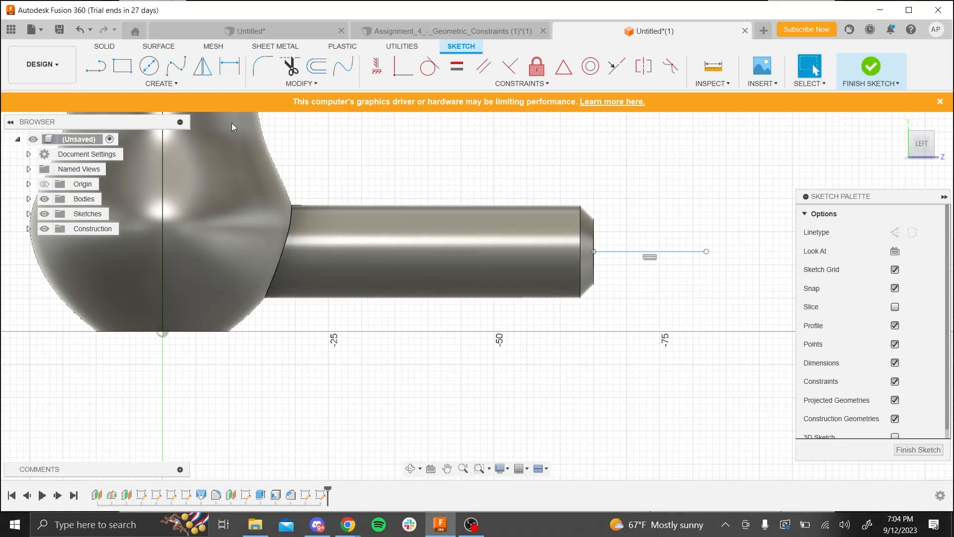
- Draw a wavy fit point spline with six points, starting at the outer end of the short horizontal line, as the wire path
{"action": "left_click", "coordinate": [173, 73]}
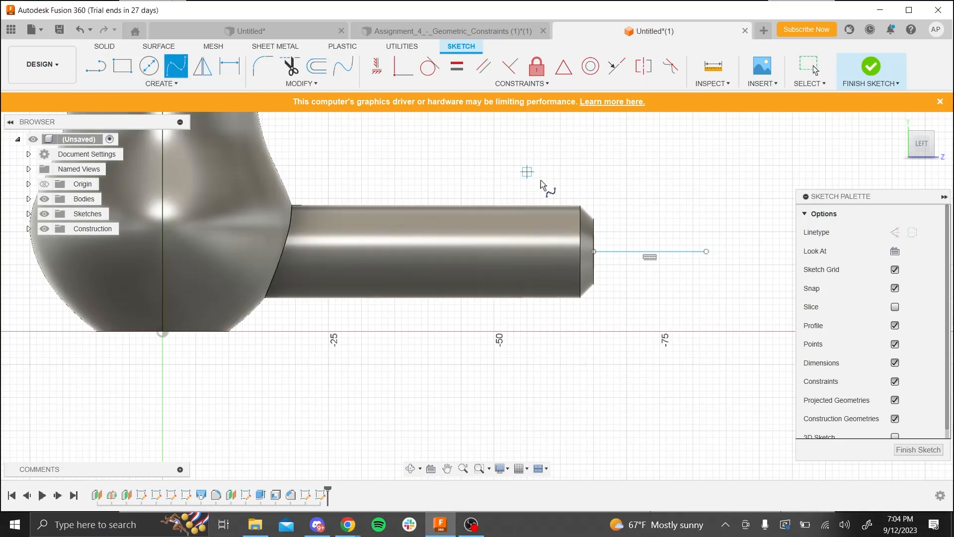
{"action": "scroll", "coordinate": [359, 335], "scroll_direction": "down", "scroll_amount": 3}
{"action": "scroll", "coordinate": [741, 311], "scroll_direction": "up", "scroll_amount": 2}
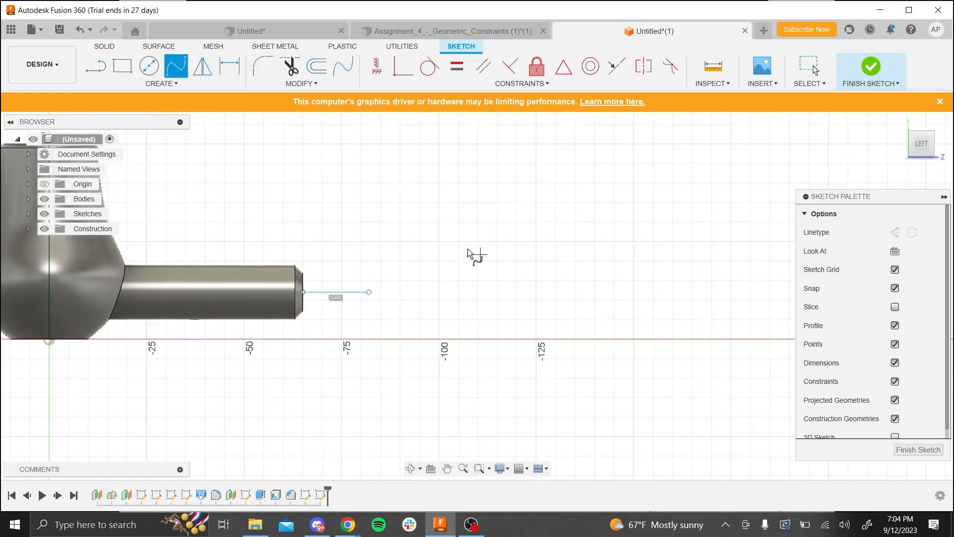
{"action": "left_click", "coordinate": [369, 292]}
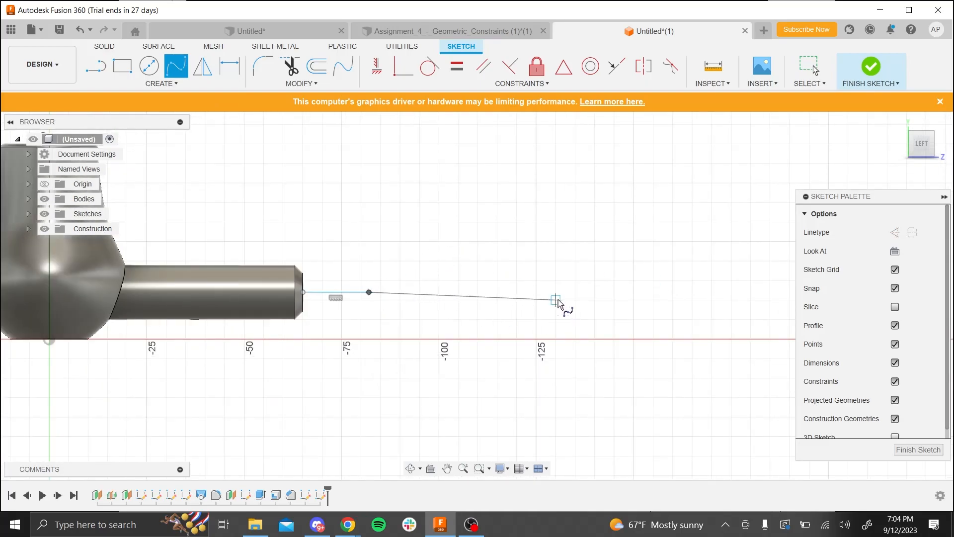
{"action": "left_click", "coordinate": [478, 299]}
{"action": "left_click", "coordinate": [552, 235]}
{"action": "left_click", "coordinate": [722, 334]}
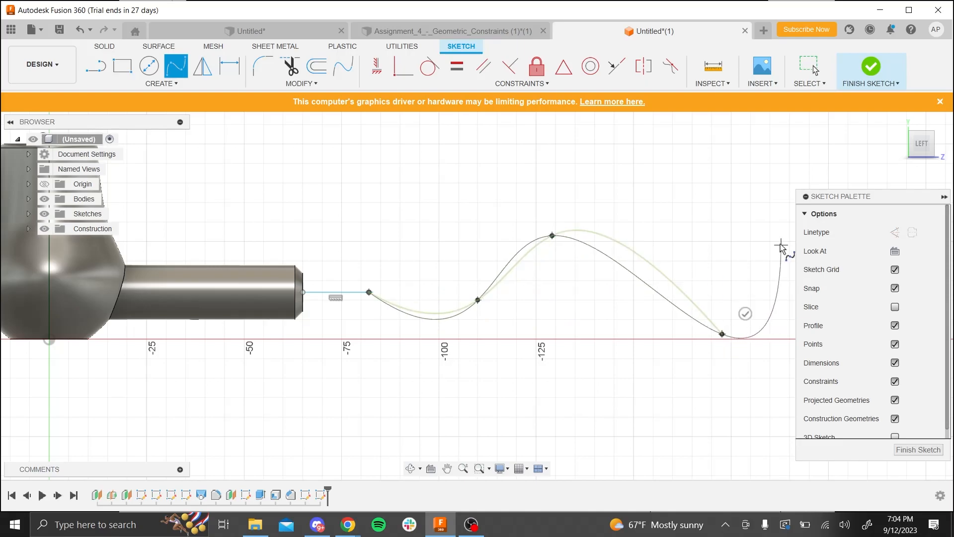
{"action": "left_click", "coordinate": [712, 202]}
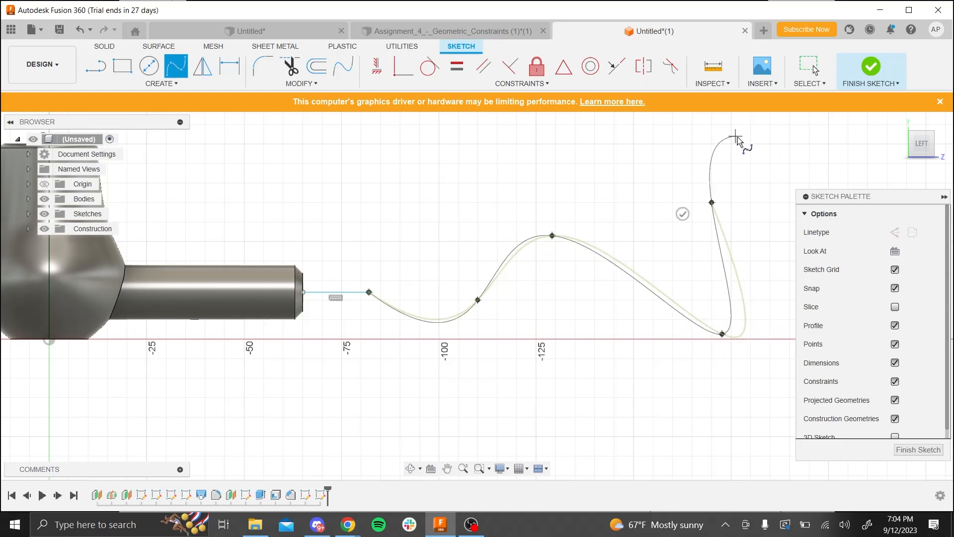
{"action": "left_click", "coordinate": [763, 147]}
{"action": "scroll", "coordinate": [749, 166], "scroll_direction": "down", "scroll_amount": 4}
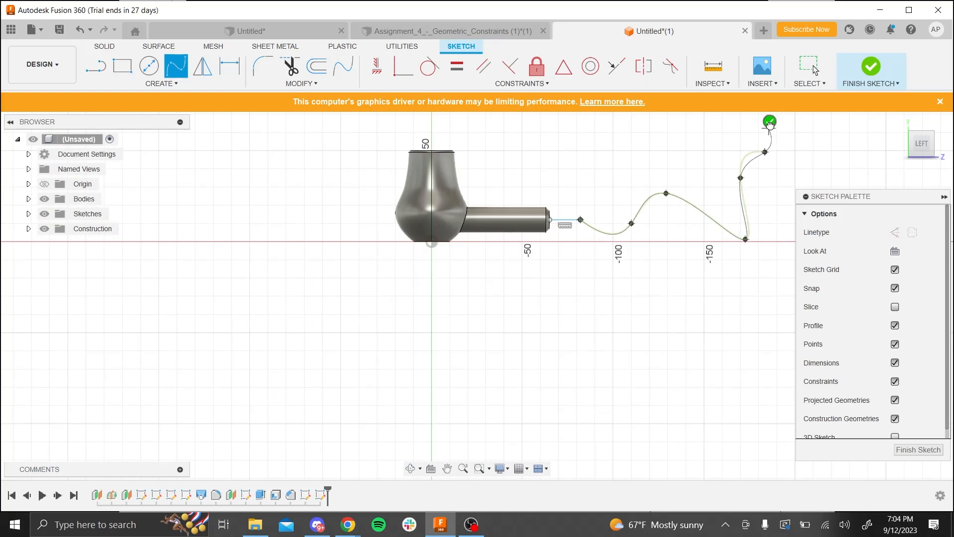
{"action": "left_click", "coordinate": [770, 121]}
{"action": "scroll", "coordinate": [713, 287], "scroll_direction": "up", "scroll_amount": 3}
{"action": "scroll", "coordinate": [657, 177], "scroll_direction": "up", "scroll_amount": 2}
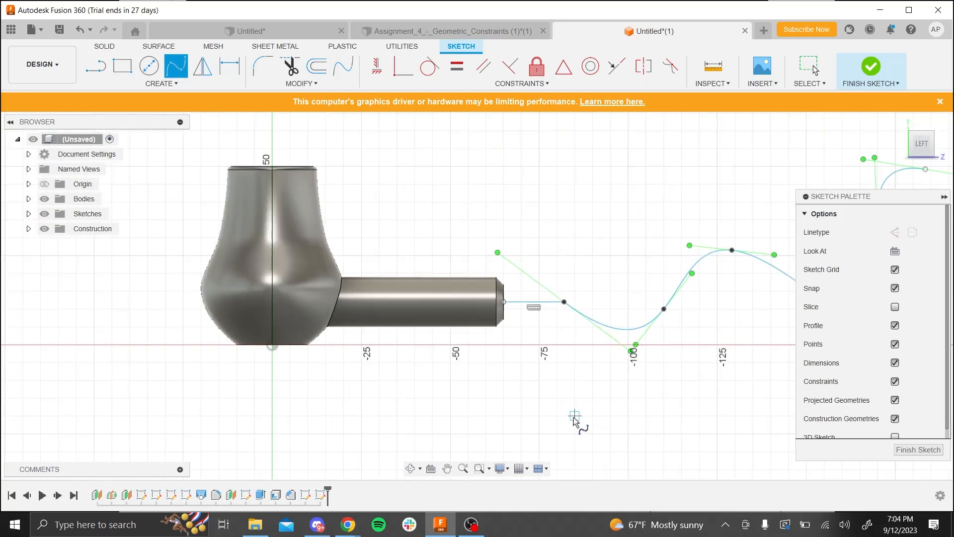
{"action": "key", "text": "Escape"}
- Make the spline tangent to the short horizontal line at their shared point with a Tangent constraint
{"action": "scroll", "coordinate": [574, 315], "scroll_direction": "up", "scroll_amount": 4}
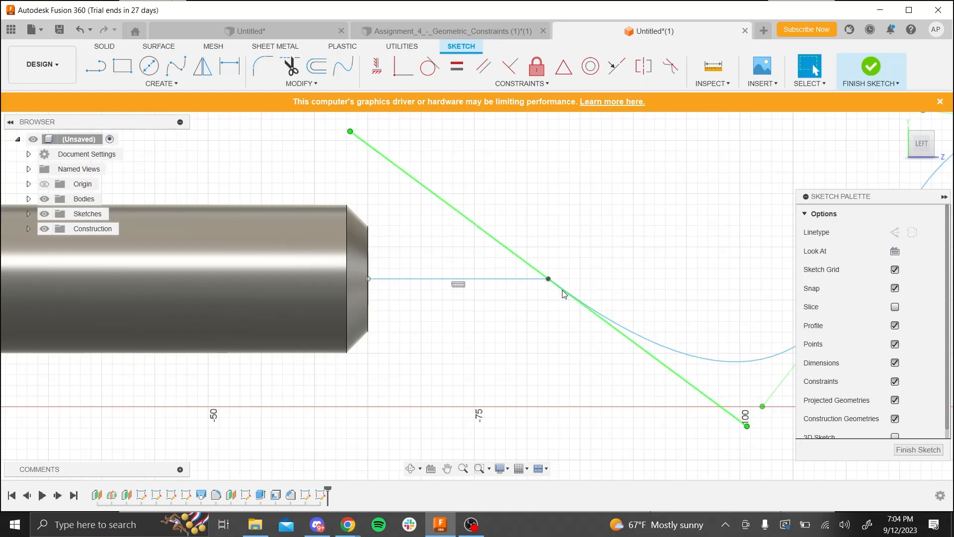
{"action": "left_click", "coordinate": [426, 74]}
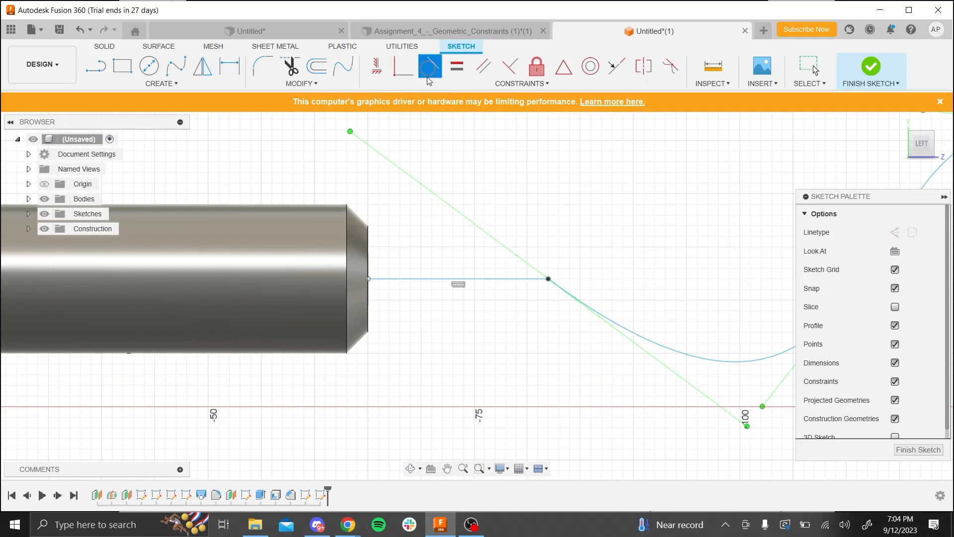
{"action": "left_click", "coordinate": [534, 280]}
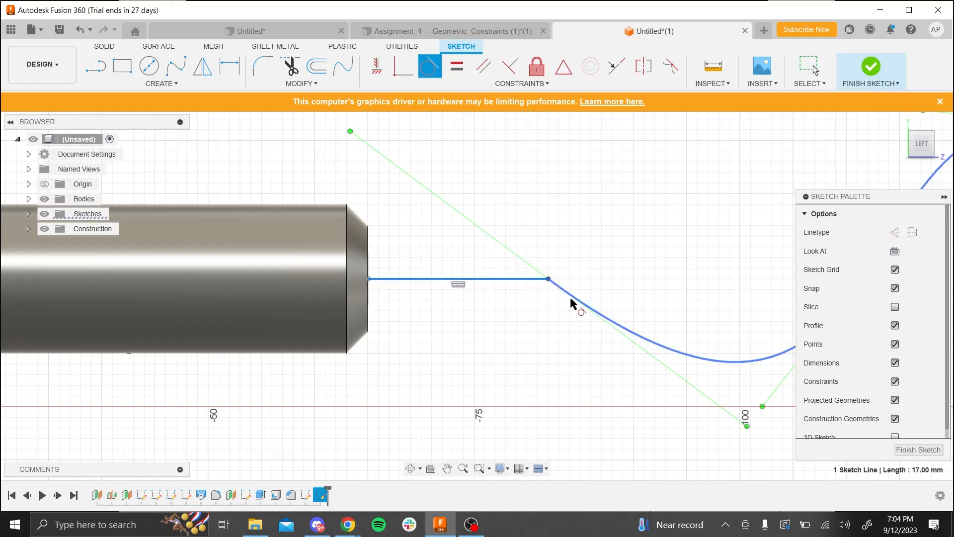
{"action": "left_click", "coordinate": [578, 306]}
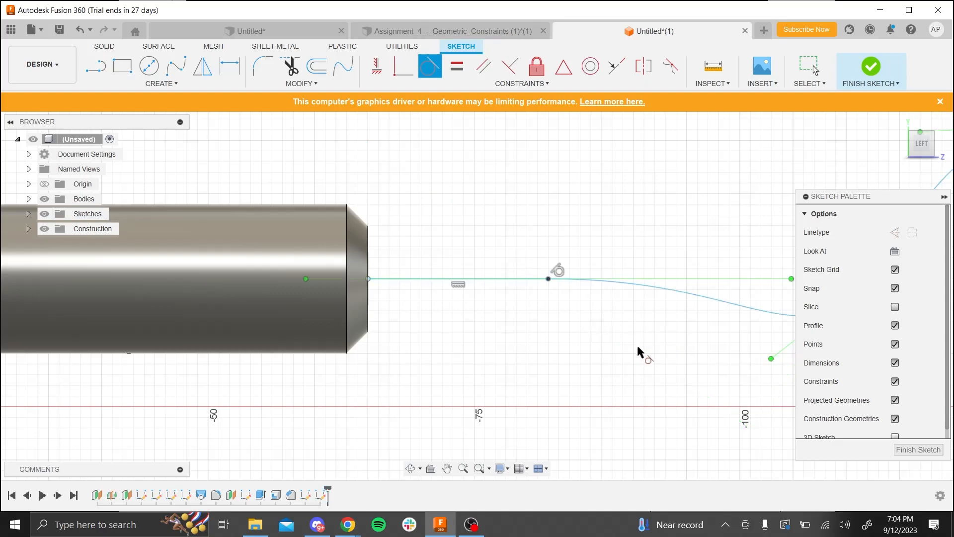
{"action": "key", "text": "Escape"}
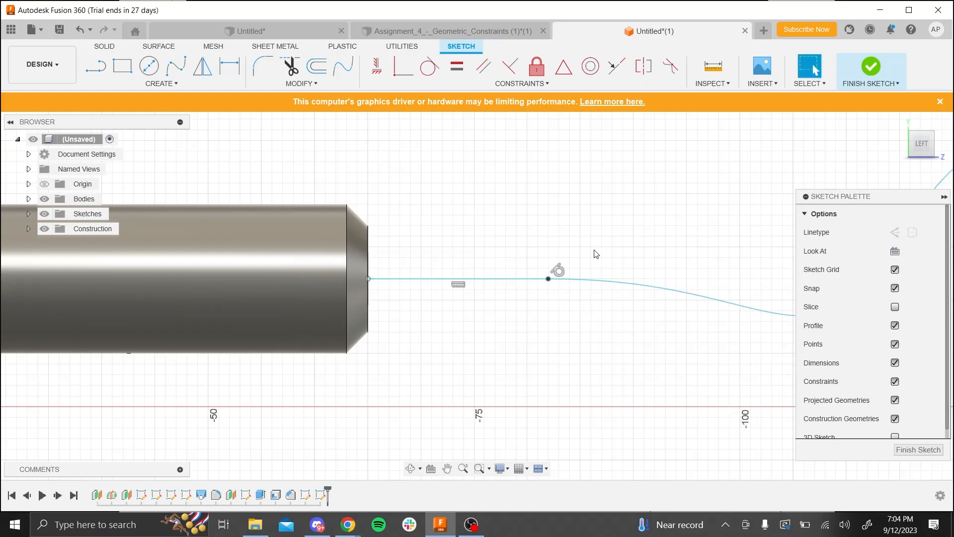
- Examine the wire path and how it meets the handle's end face from an angled view
{"action": "scroll", "coordinate": [604, 273], "scroll_direction": "down", "scroll_amount": 5}
{"action": "middle_click_drag", "start_coordinate": [620, 323], "coordinate": [613, 374], "text": "shift"}
{"action": "scroll", "coordinate": [620, 237], "scroll_direction": "down", "scroll_amount": 2}
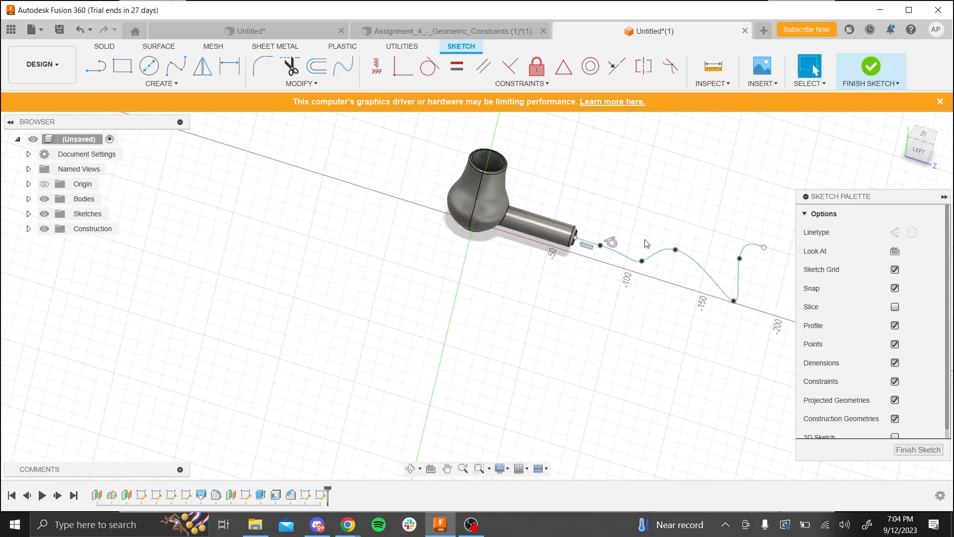
{"action": "scroll", "coordinate": [626, 293], "scroll_direction": "up", "scroll_amount": 3}
{"action": "scroll", "coordinate": [626, 294], "scroll_direction": "down", "scroll_amount": 3}
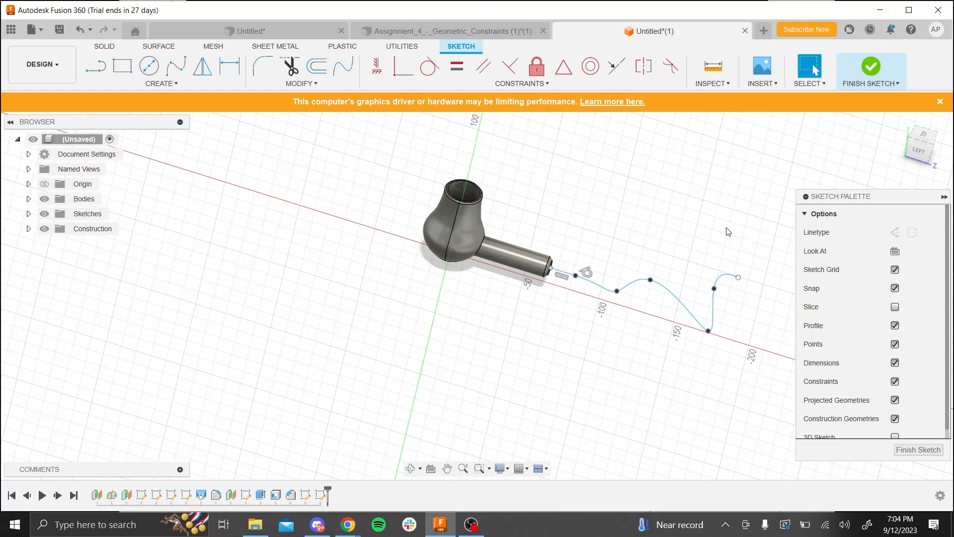
{"action": "mouse_move", "coordinate": [603, 327]}
{"action": "middle_mouse_down", "text": "shift"}
{"action": "mouse_move", "coordinate": [649, 251]}
{"action": "mouse_move", "coordinate": [586, 303]}
{"action": "mouse_move", "coordinate": [599, 314]}
{"action": "middle_mouse_up", "text": "shift"}
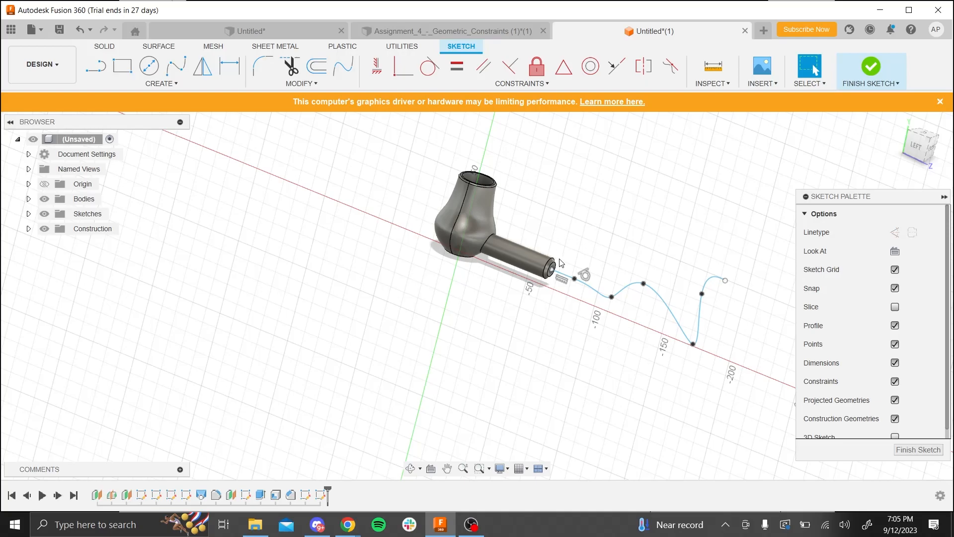
{"action": "scroll", "coordinate": [559, 262], "scroll_direction": "up", "scroll_amount": 5}
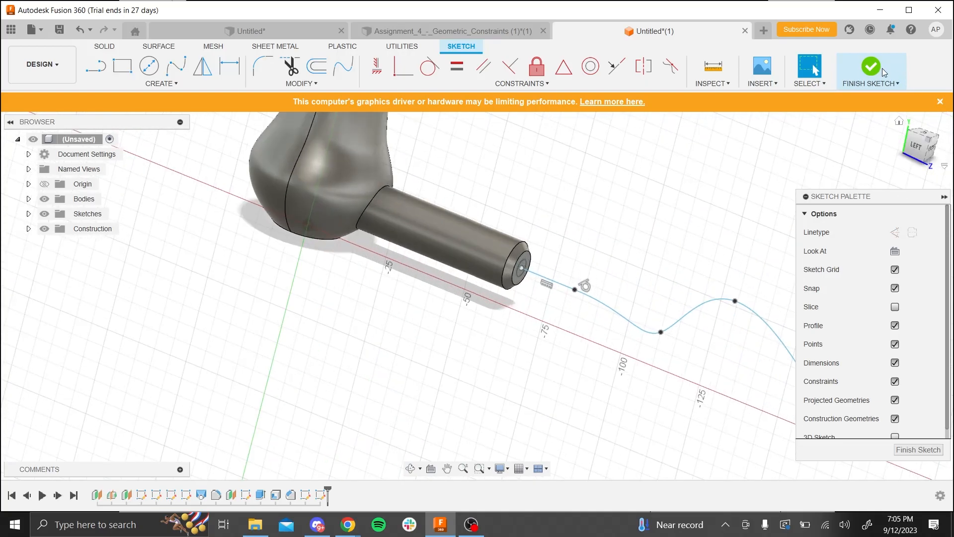
{"action": "scroll", "coordinate": [532, 283], "scroll_direction": "up", "scroll_amount": 5}
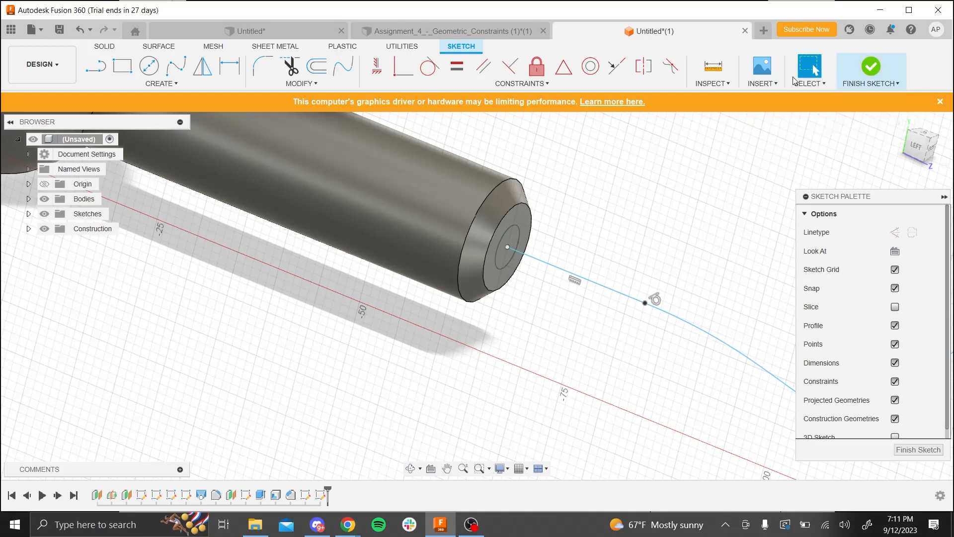
{"action": "scroll", "coordinate": [575, 266], "scroll_direction": "down", "scroll_amount": 5}
{"action": "scroll", "coordinate": [596, 310], "scroll_direction": "down", "scroll_amount": 3}
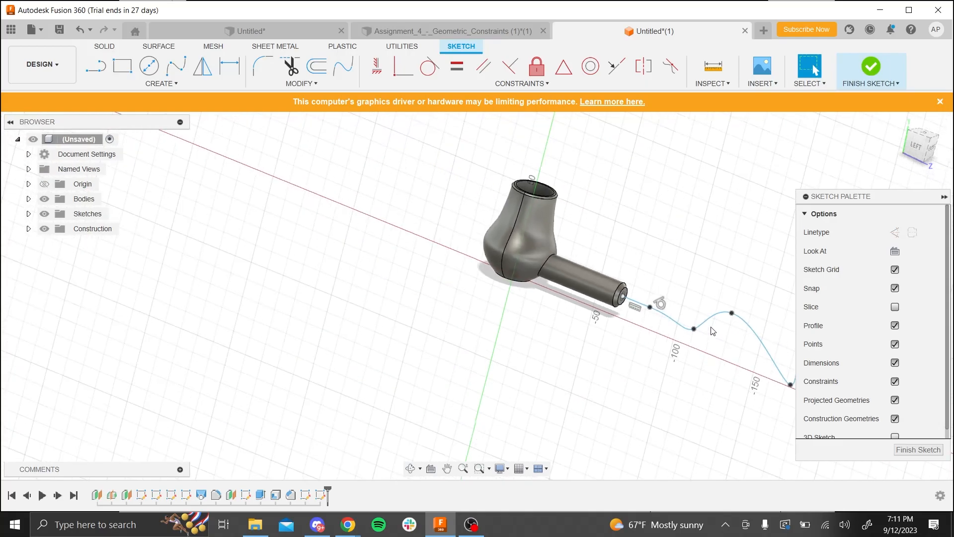
- Finish the path sketch and try to sweep the 5 mm circle along the line and spline as a new body
{"action": "left_click", "coordinate": [878, 69]}
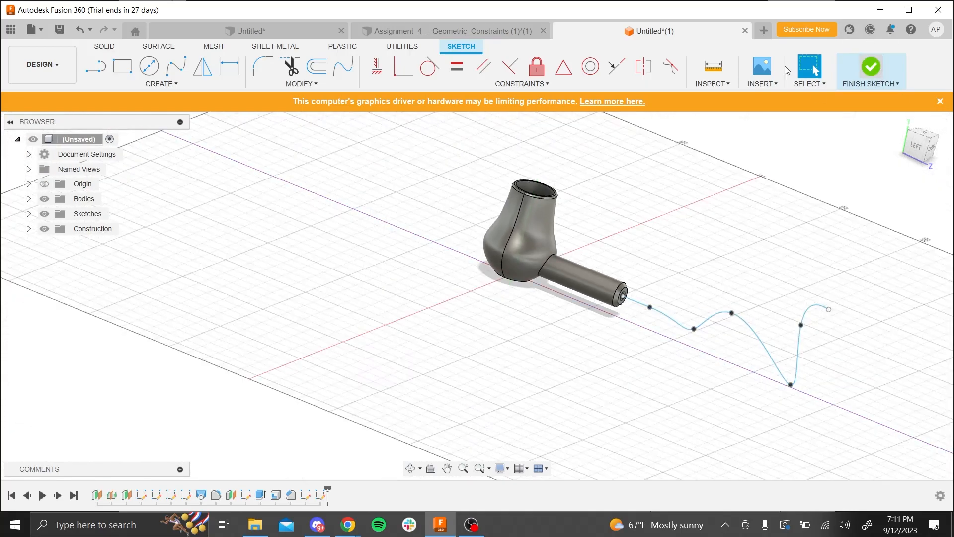
{"action": "left_click", "coordinate": [177, 85]}
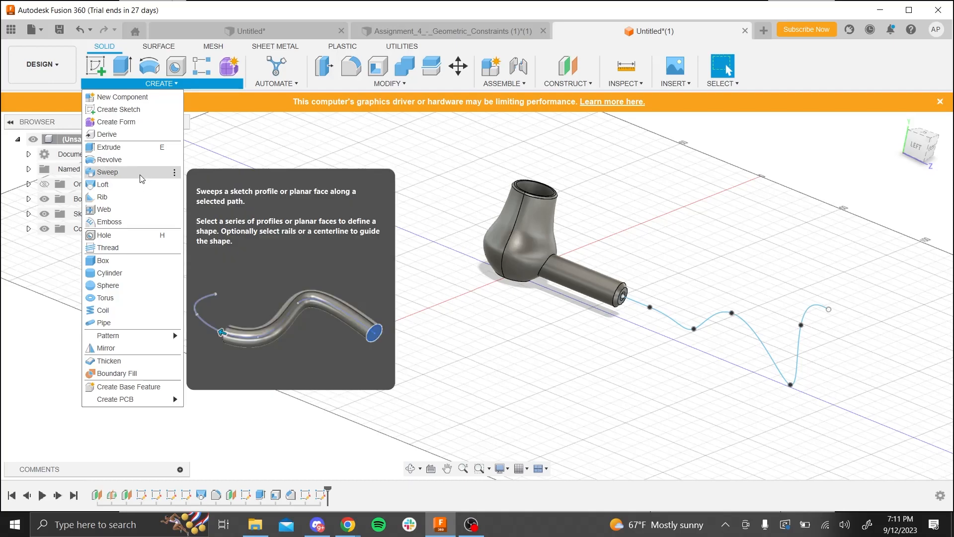
{"action": "left_click", "coordinate": [139, 175]}
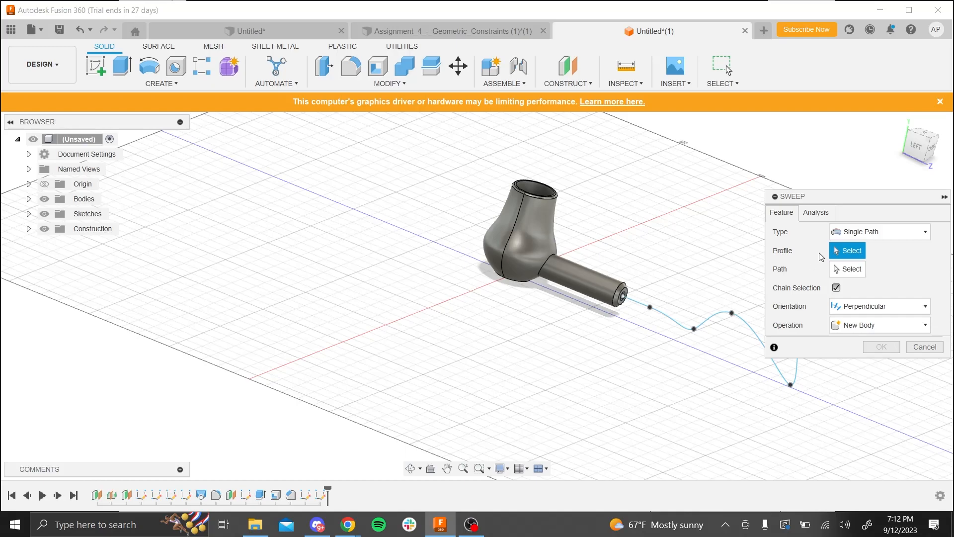
{"action": "scroll", "coordinate": [709, 323], "scroll_direction": "up", "scroll_amount": 3}
{"action": "scroll", "coordinate": [613, 344], "scroll_direction": "up", "scroll_amount": 5}
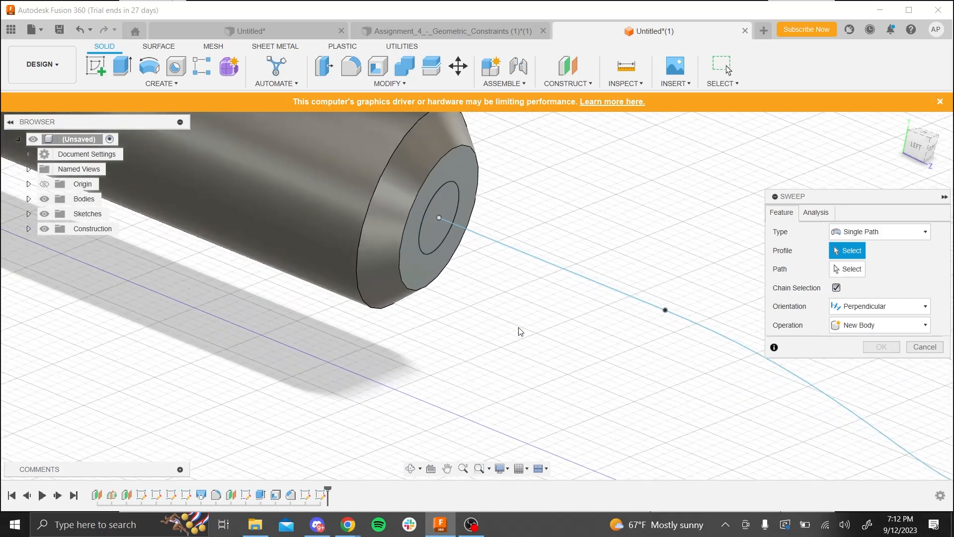
{"action": "left_click", "coordinate": [430, 254]}
{"action": "left_click", "coordinate": [428, 251]}
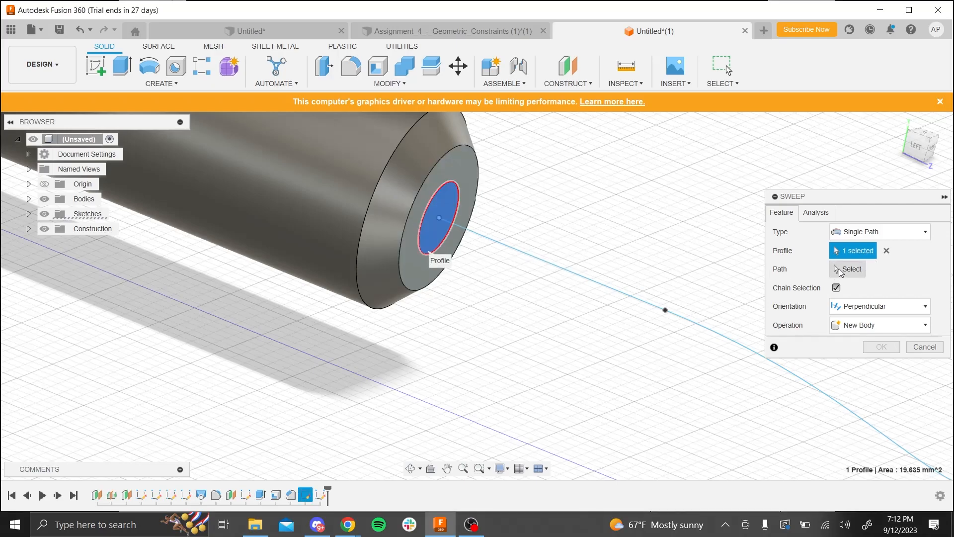
{"action": "left_click", "coordinate": [625, 299]}
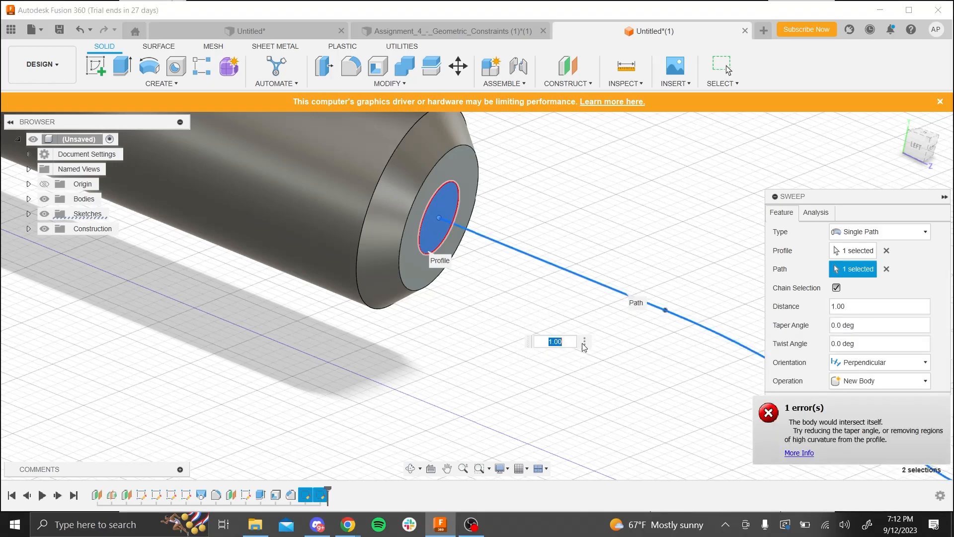
{"action": "scroll", "coordinate": [642, 259], "scroll_direction": "down", "scroll_amount": 3}
{"action": "scroll", "coordinate": [642, 259], "scroll_direction": "down", "scroll_amount": 6}
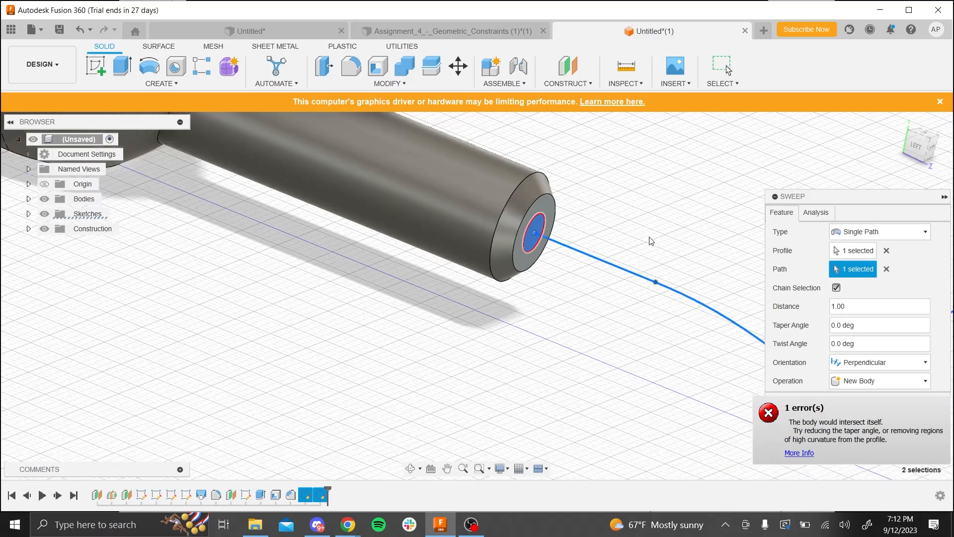
{"action": "scroll", "coordinate": [746, 353], "scroll_direction": "up", "scroll_amount": 6}
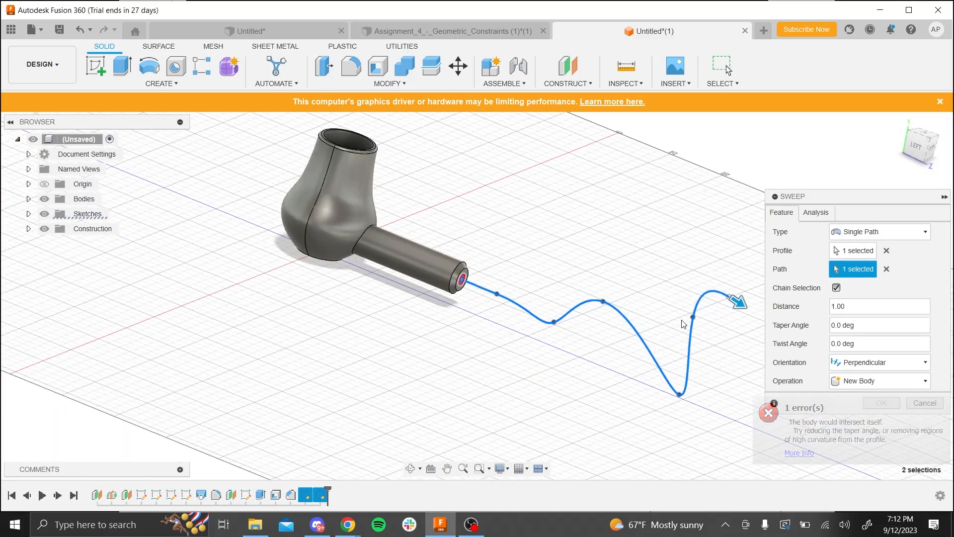
{"action": "scroll", "coordinate": [731, 312], "scroll_direction": "down", "scroll_amount": 2}
{"action": "scroll", "coordinate": [731, 311], "scroll_direction": "up", "scroll_amount": 2}
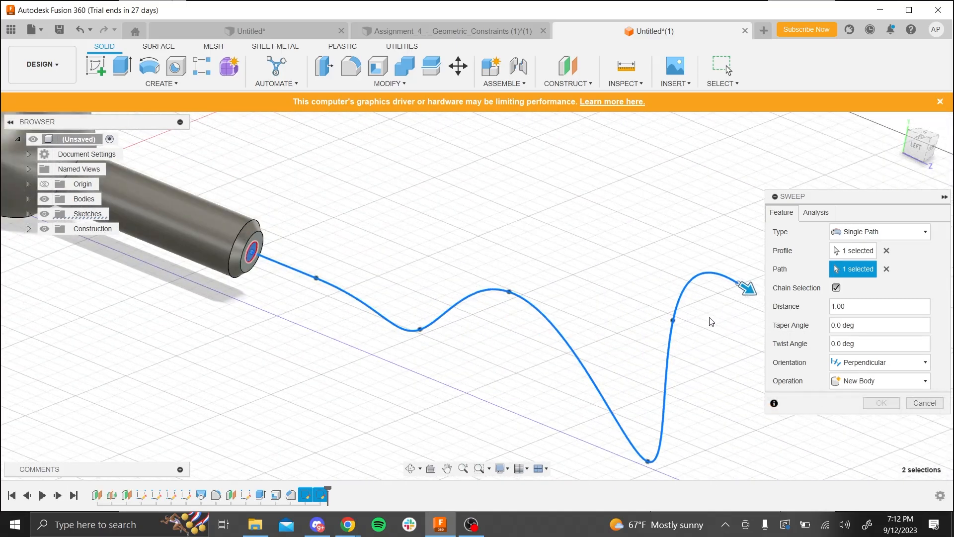
{"action": "left_click", "coordinate": [925, 402]}
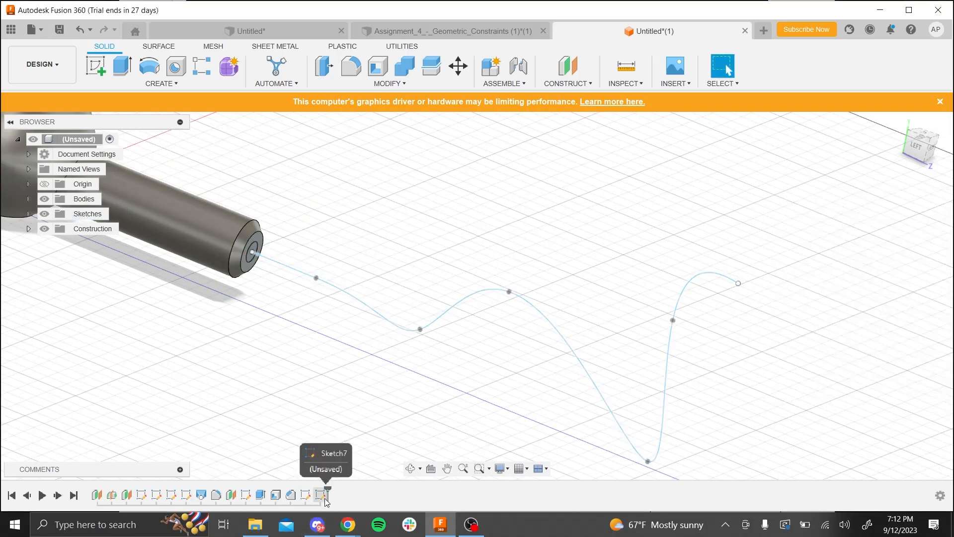
- Reopen the wire path sketch and delete the wavy spline, keeping the short horizontal line
{"action": "right_click", "coordinate": [321, 494]}
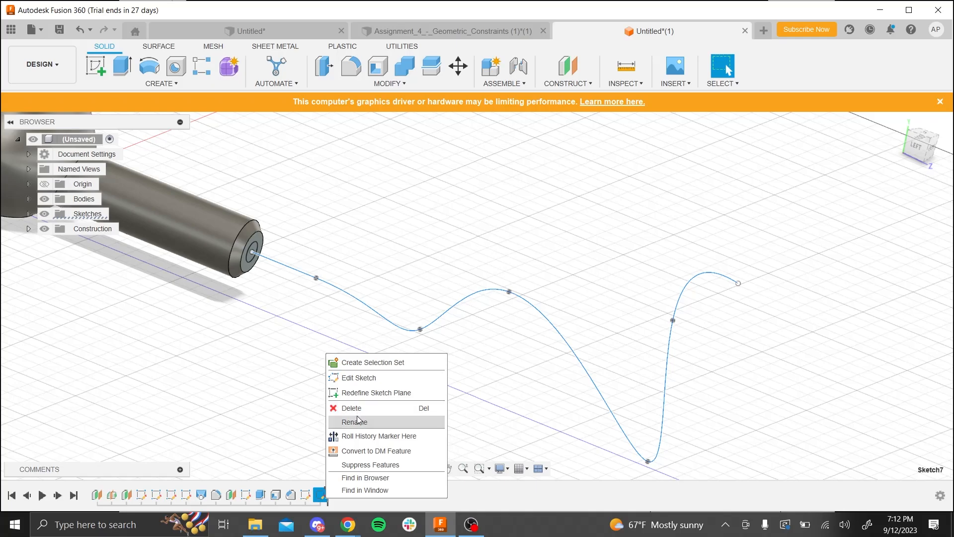
{"action": "left_click", "coordinate": [366, 378]}
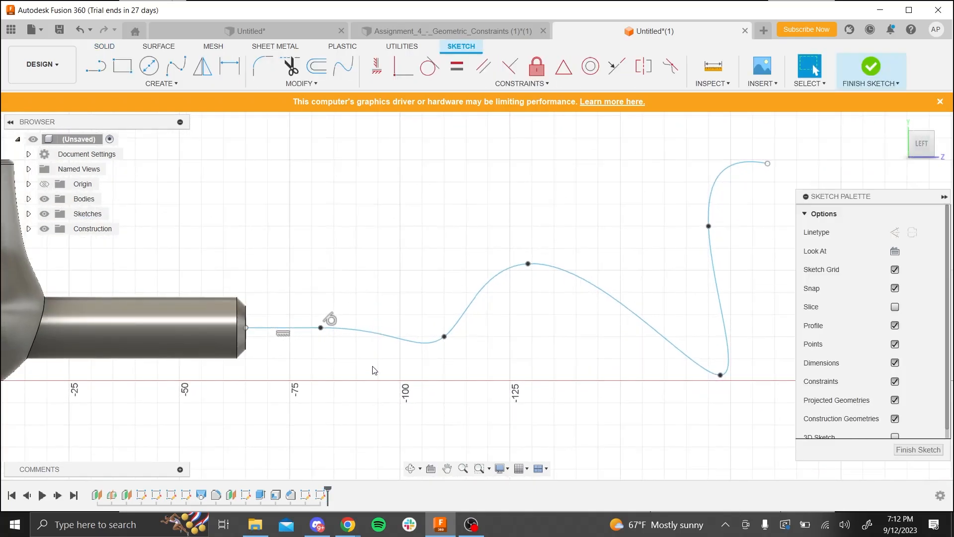
{"action": "left_click", "coordinate": [387, 341]}
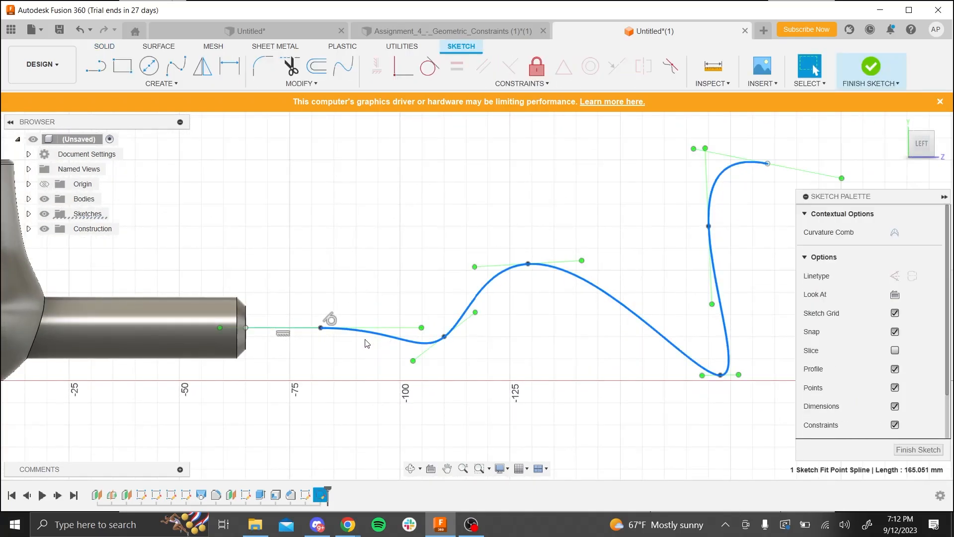
{"action": "key", "text": "Delete"}
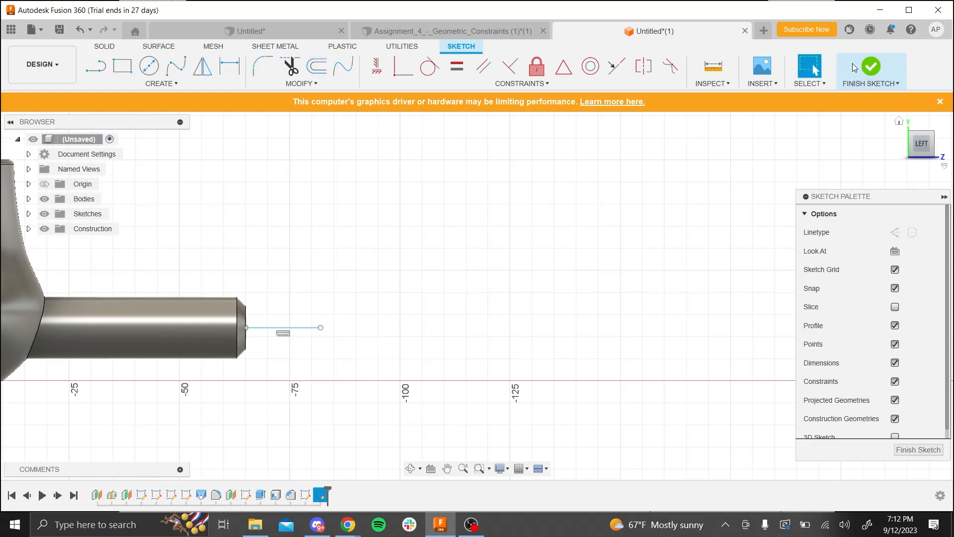
- Finish the path sketch and sweep the 5 mm circle along the short horizontal line, joined to the handle
{"action": "left_click", "coordinate": [870, 65]}
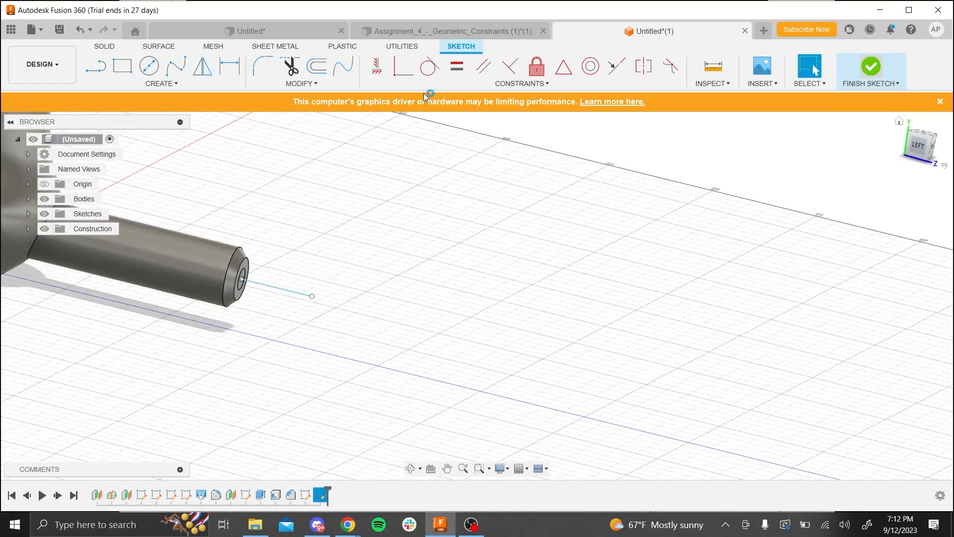
{"action": "left_click", "coordinate": [161, 83]}
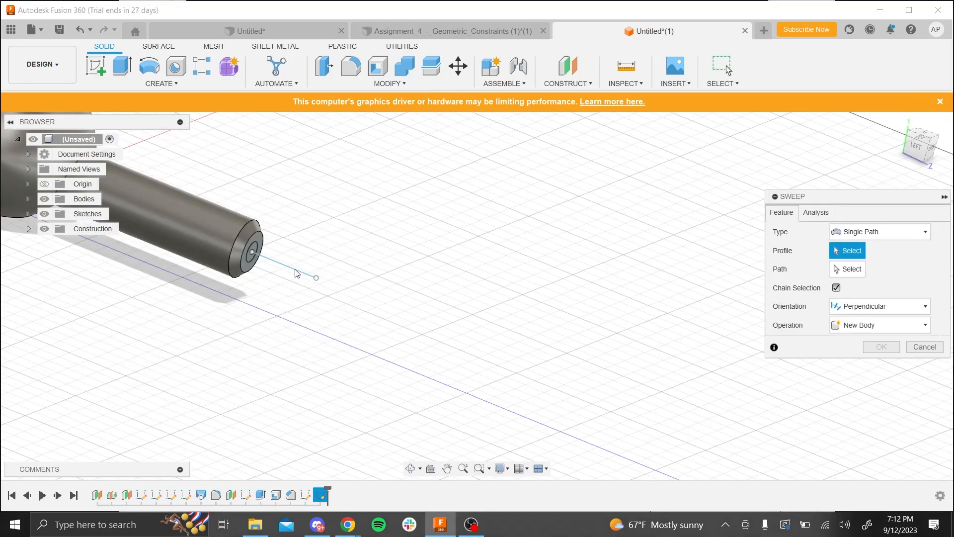
{"action": "scroll", "coordinate": [295, 271], "scroll_direction": "up", "scroll_amount": 3}
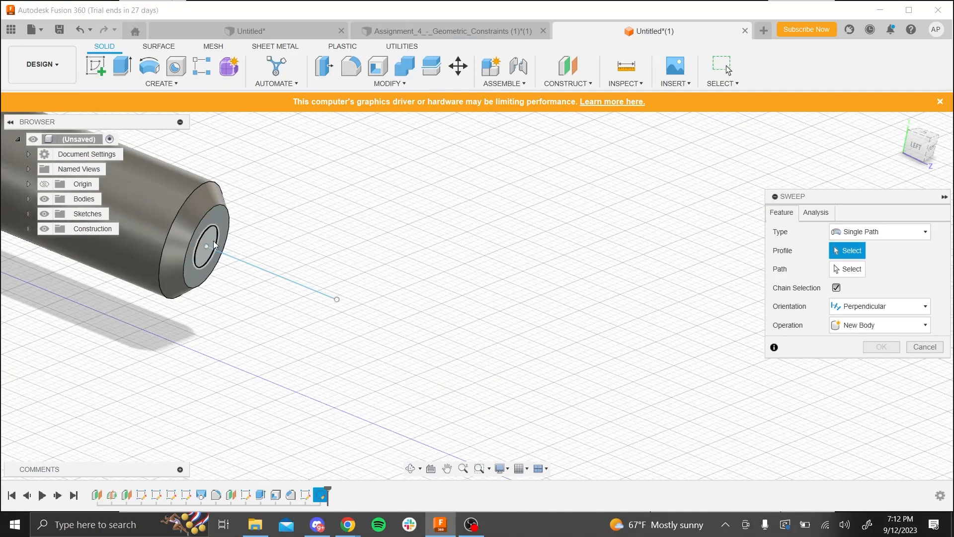
{"action": "left_click", "coordinate": [219, 238]}
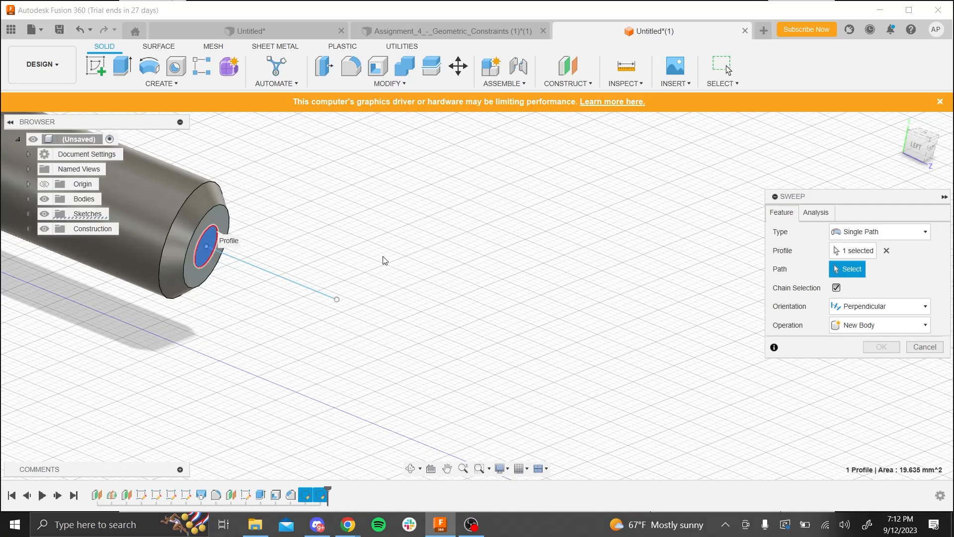
{"action": "left_click", "coordinate": [233, 260]}
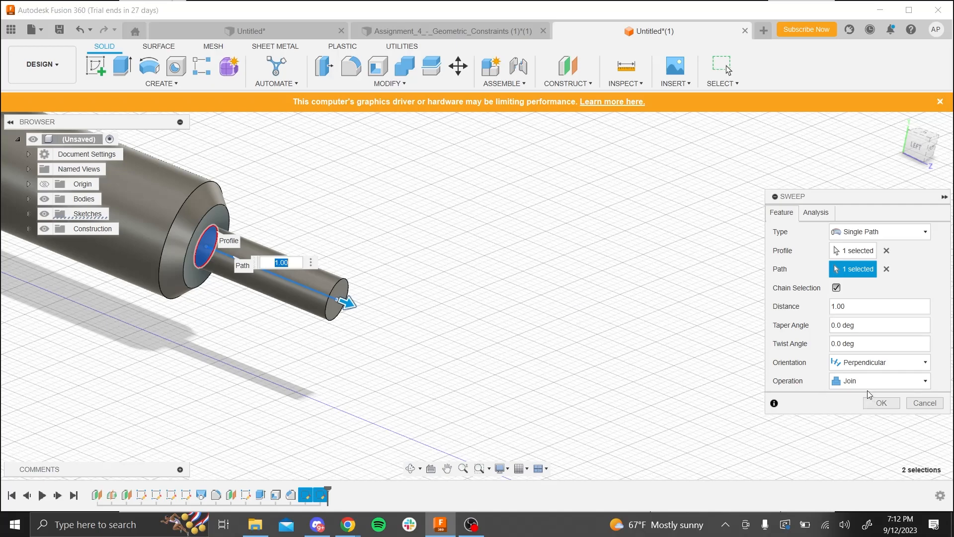
{"action": "left_click", "coordinate": [880, 402]}
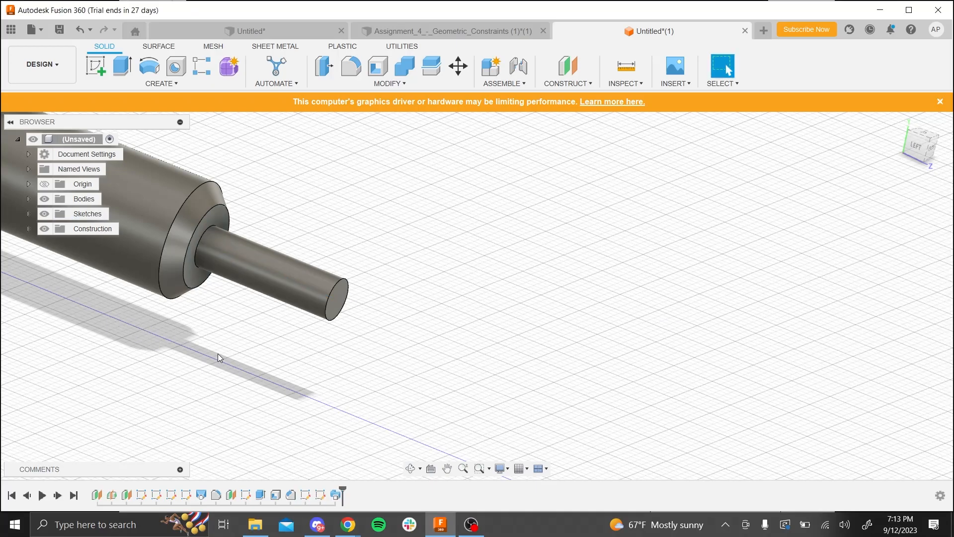
- Reopen the wire path sketch and draw a wavy five-point spline from the short line's free end away from the handle
{"action": "right_click", "coordinate": [318, 495]}
{"action": "left_click", "coordinate": [361, 423]}
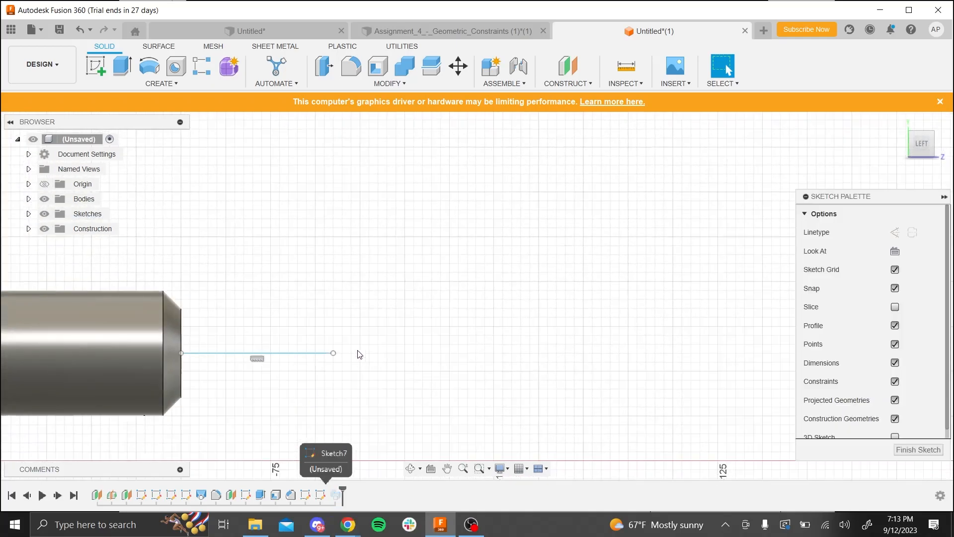
{"action": "left_click", "coordinate": [175, 73]}
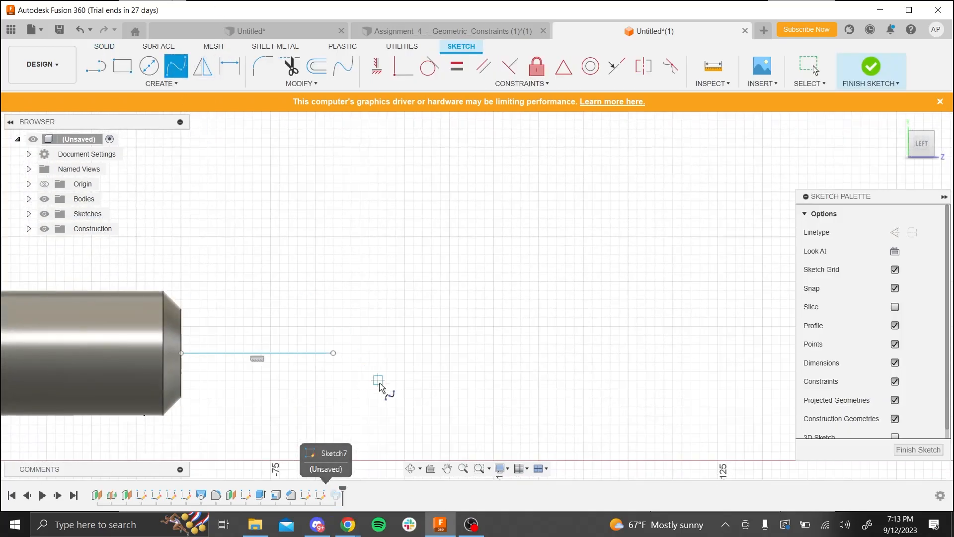
{"action": "left_click", "coordinate": [333, 353]}
{"action": "left_click", "coordinate": [521, 372]}
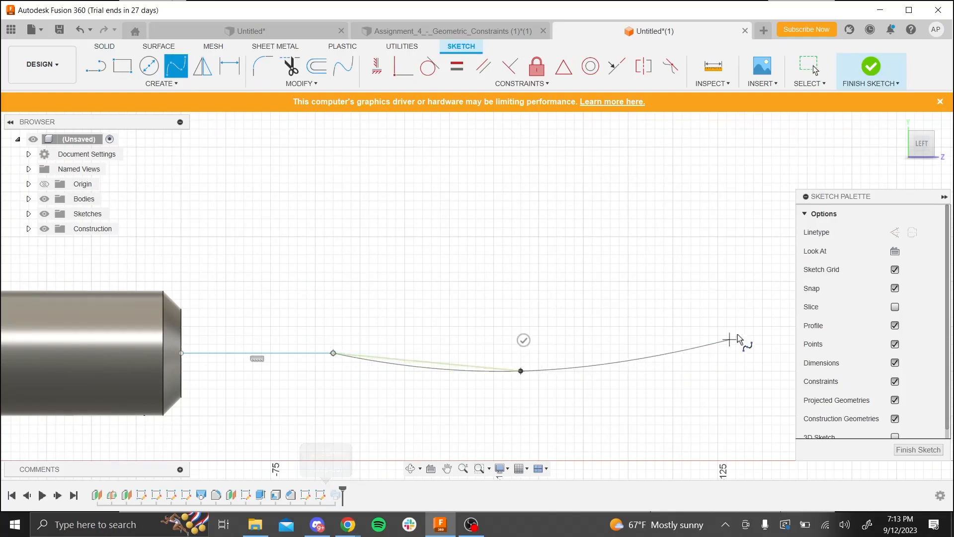
{"action": "left_click", "coordinate": [744, 318]}
{"action": "scroll", "coordinate": [732, 374], "scroll_direction": "down", "scroll_amount": 3}
{"action": "scroll", "coordinate": [733, 378], "scroll_direction": "down", "scroll_amount": 3}
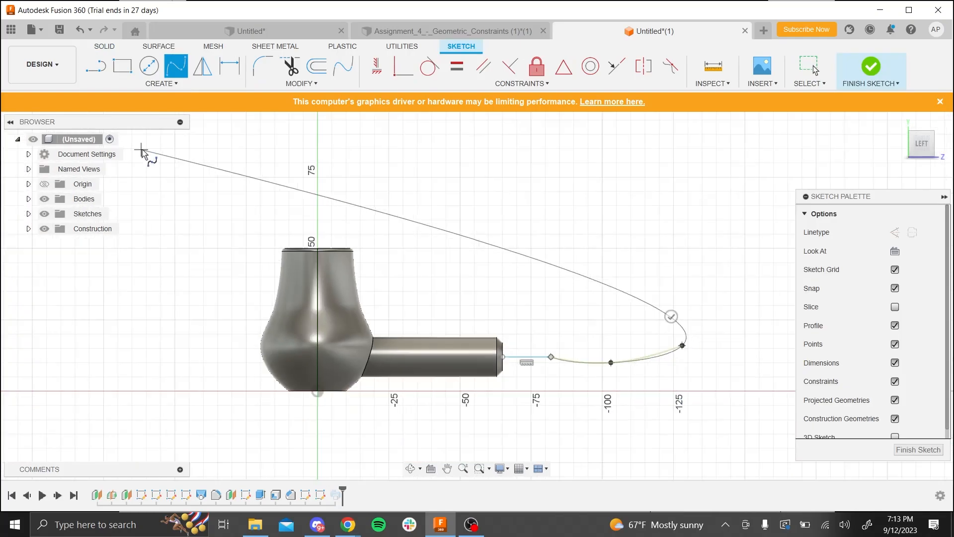
{"action": "scroll", "coordinate": [154, 179], "scroll_direction": "down", "scroll_amount": 3}
{"action": "left_click", "coordinate": [445, 260]}
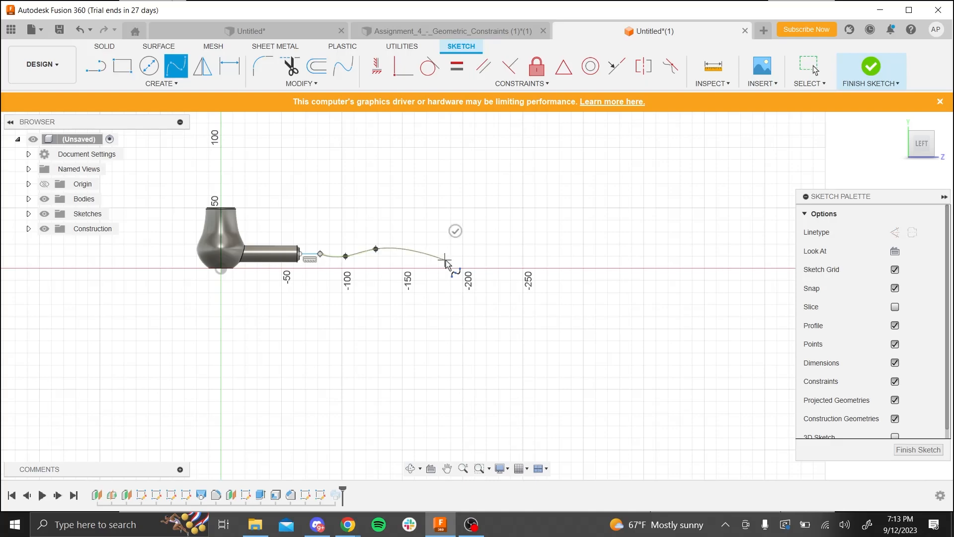
{"action": "left_click", "coordinate": [482, 235]}
{"action": "left_click", "coordinate": [453, 225]}
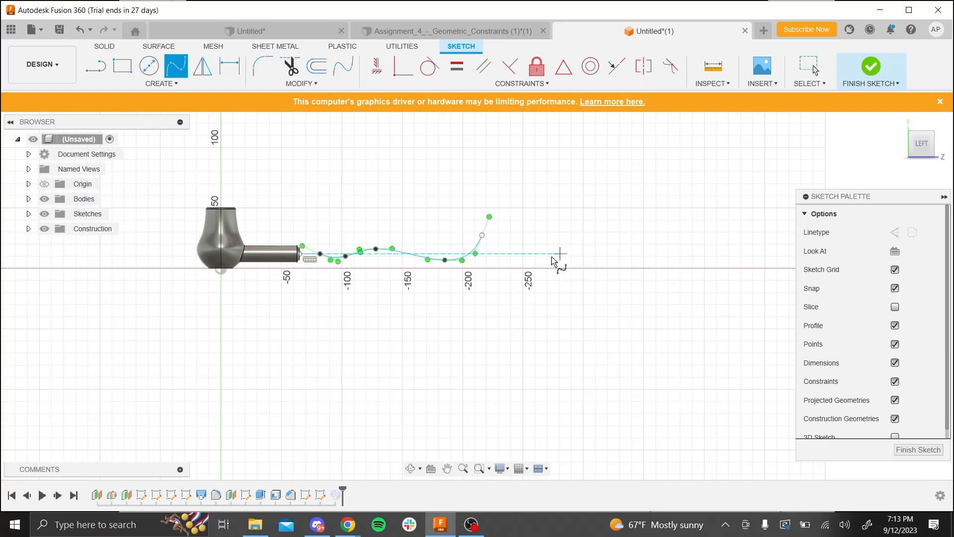
- Make the new spline tangent to the short horizontal line and finish the path sketch
{"action": "scroll", "coordinate": [309, 251], "scroll_direction": "up", "scroll_amount": 5}
{"action": "scroll", "coordinate": [309, 242], "scroll_direction": "up", "scroll_amount": 5}
{"action": "key", "text": "Escape"}
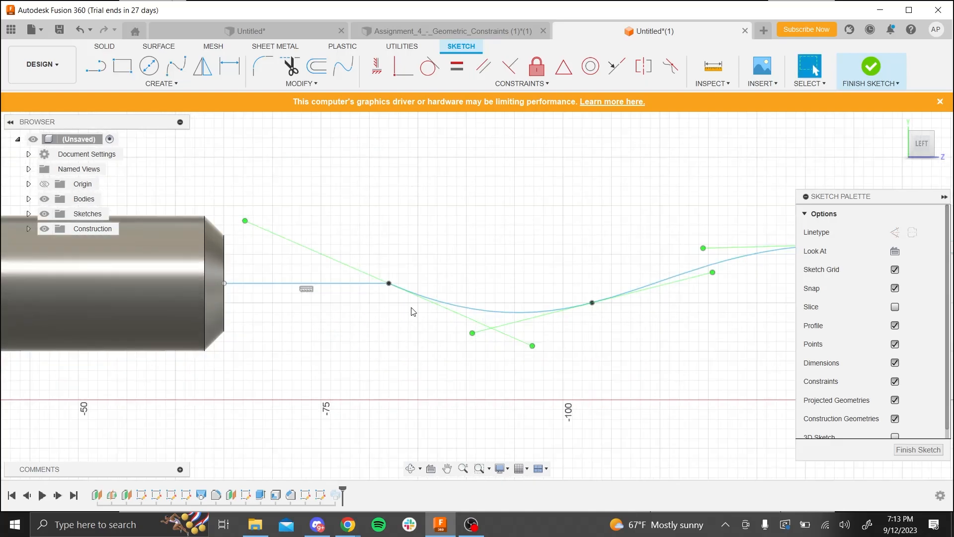
{"action": "left_click", "coordinate": [430, 66]}
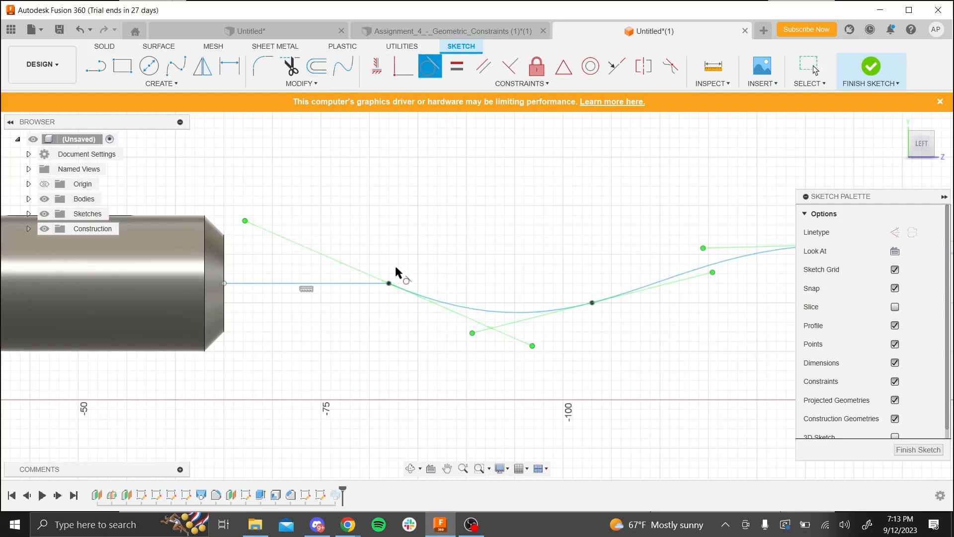
{"action": "left_click", "coordinate": [374, 289]}
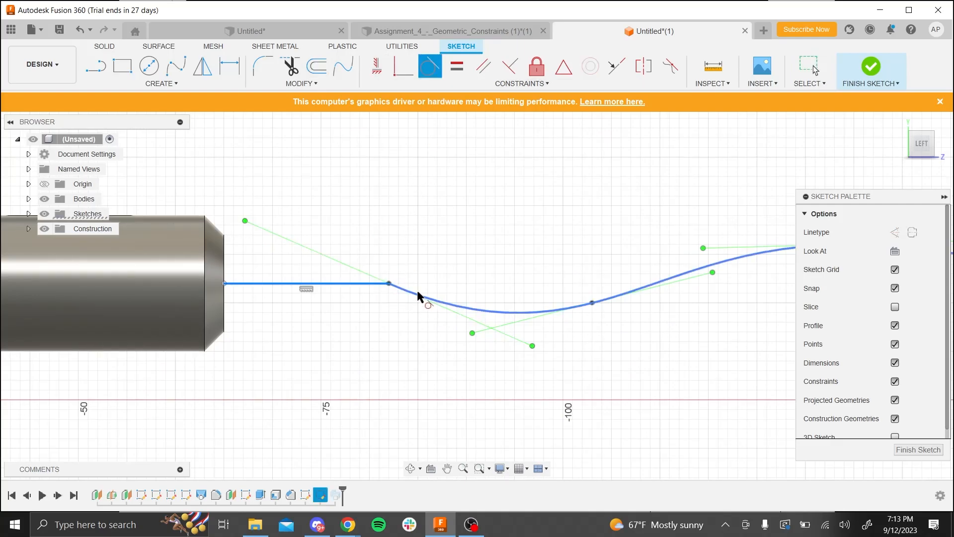
{"action": "left_click", "coordinate": [417, 297]}
{"action": "left_click", "coordinate": [869, 70]}
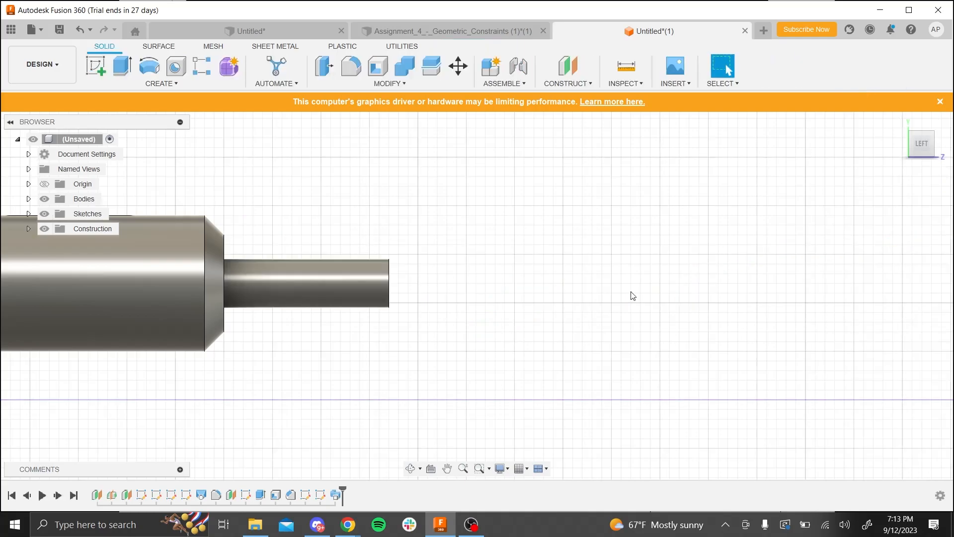
{"action": "right_click", "coordinate": [322, 495]}
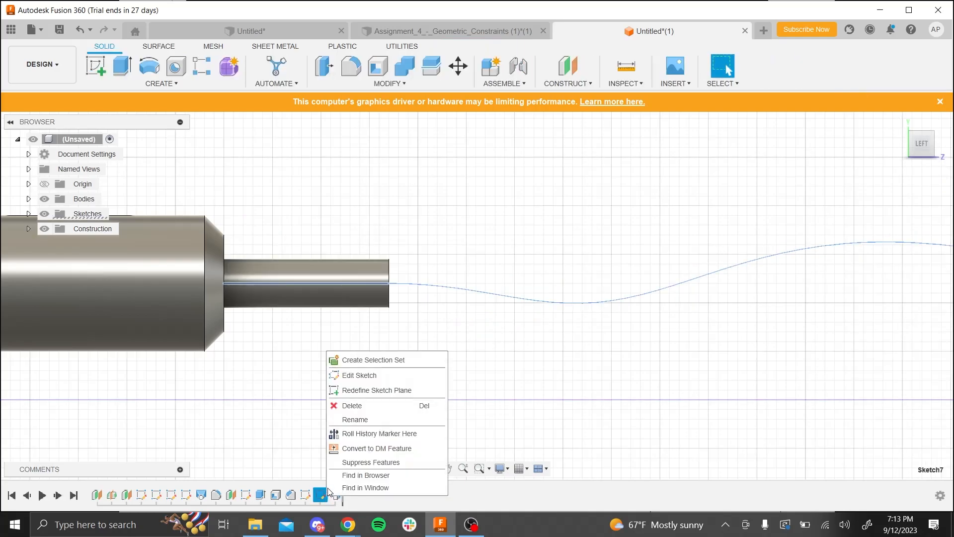
{"action": "left_click", "coordinate": [360, 375]}
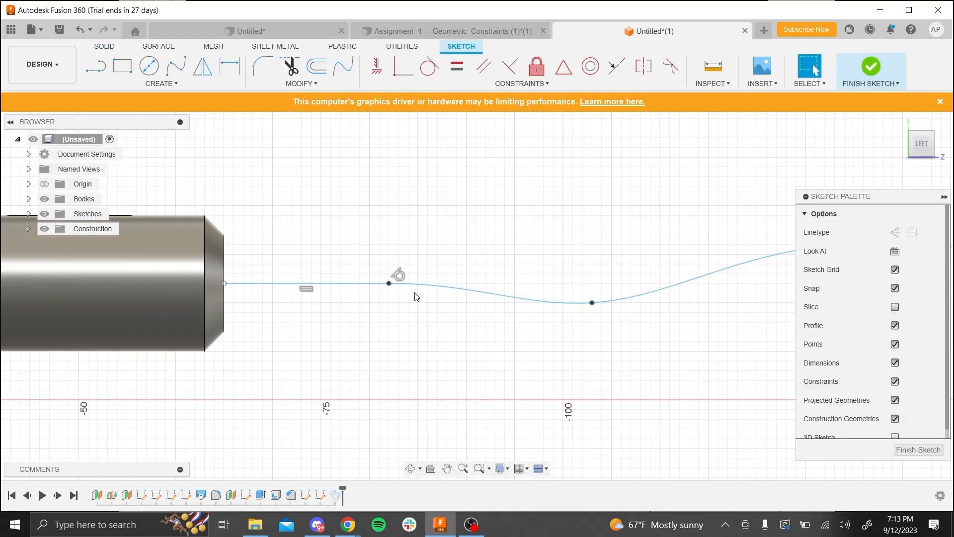
{"action": "left_click", "coordinate": [871, 66]}
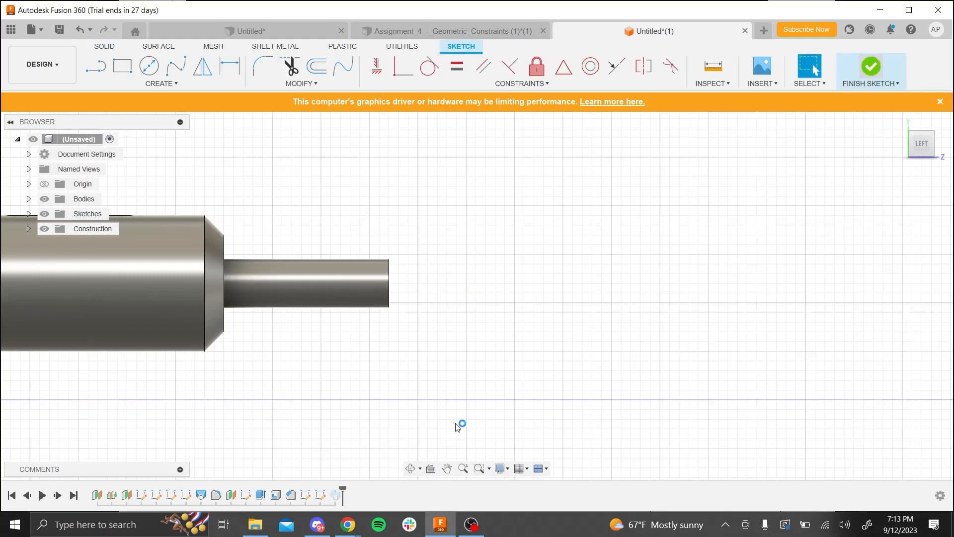
- Edit the wire sweep and reselect its path on the spline so the joined wire follows both the line and the spline
{"action": "right_click", "coordinate": [337, 501]}
{"action": "left_click", "coordinate": [370, 417]}
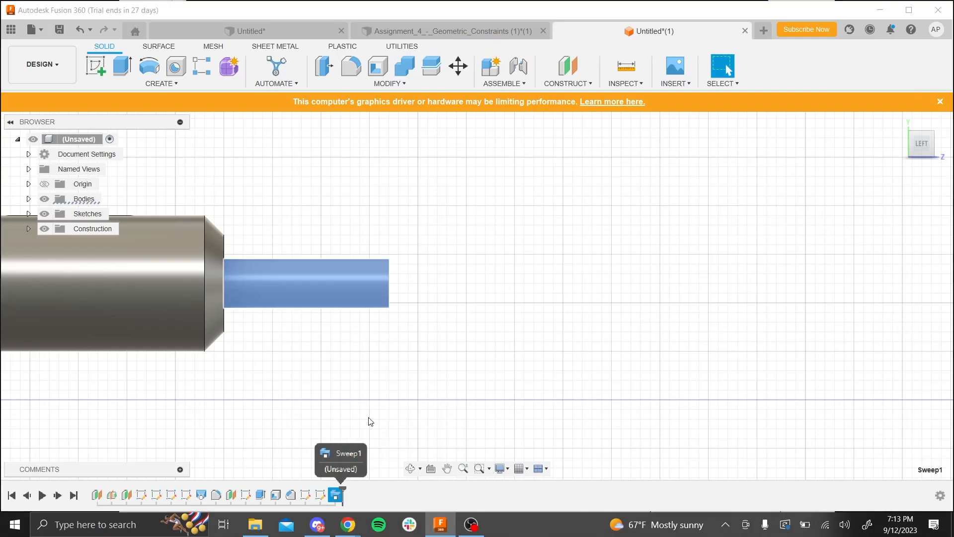
{"action": "left_click", "coordinate": [848, 270]}
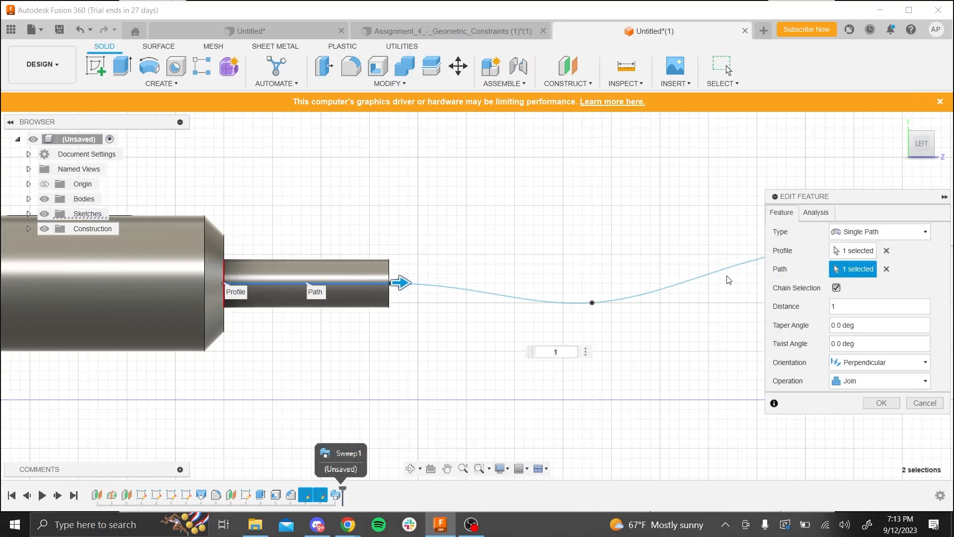
{"action": "left_click", "coordinate": [559, 303]}
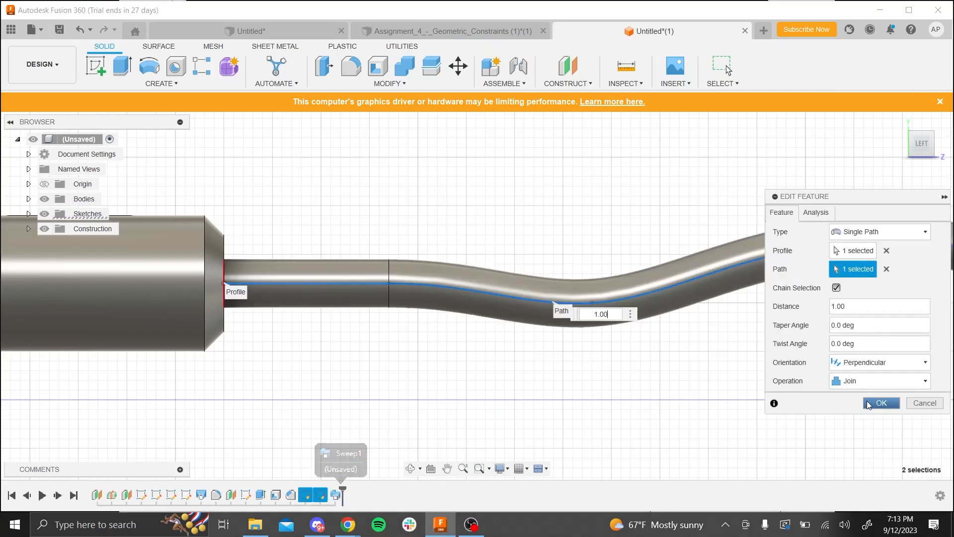
{"action": "left_click", "coordinate": [881, 403]}
{"action": "middle_click_drag", "start_coordinate": [564, 392], "coordinate": [455, 339], "text": "shift"}
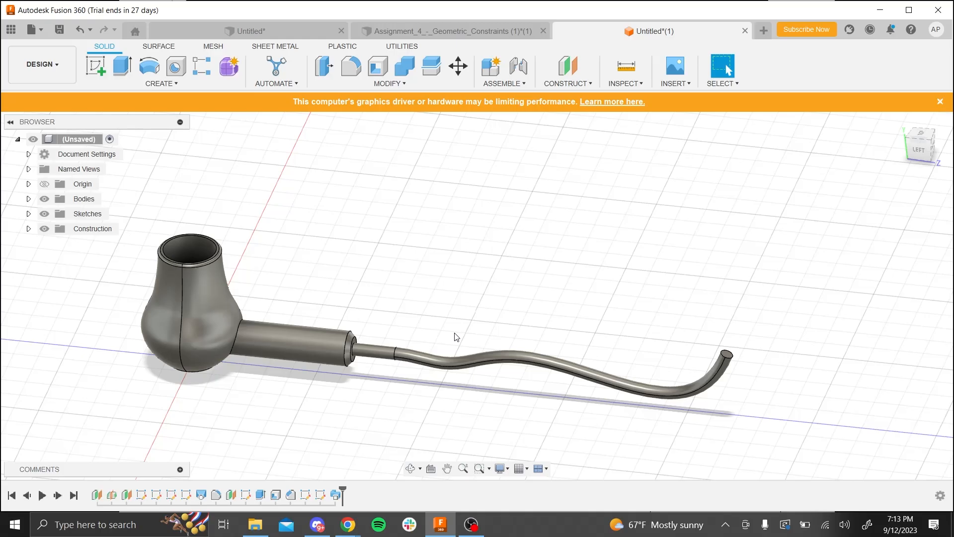
{"action": "key", "text": "alt+Tab"}
{"action": "key", "text": "Right"}
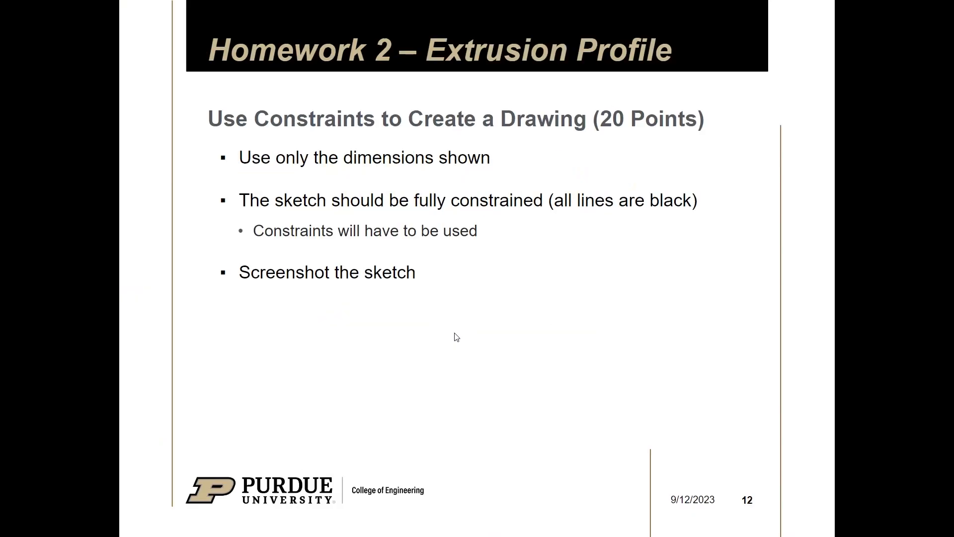
{"action": "key", "text": "Right"}
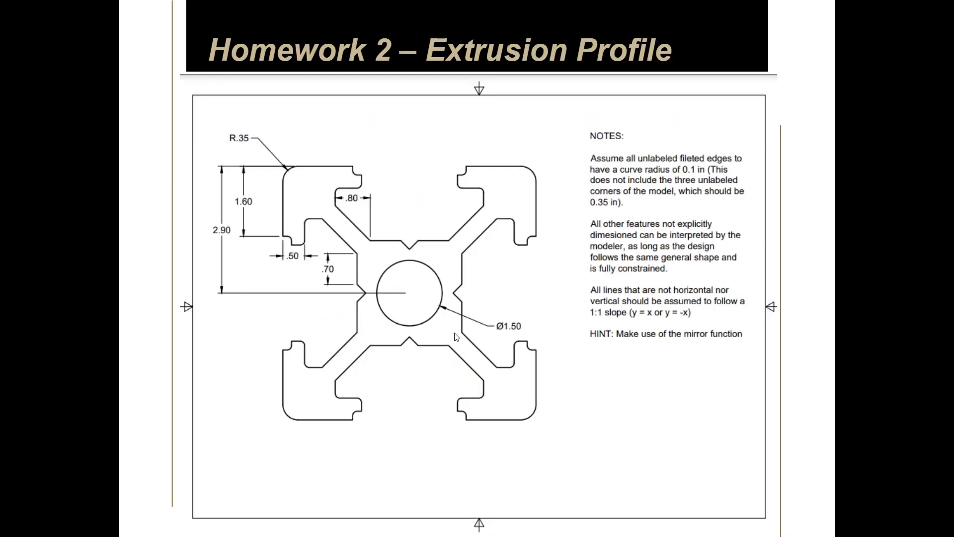